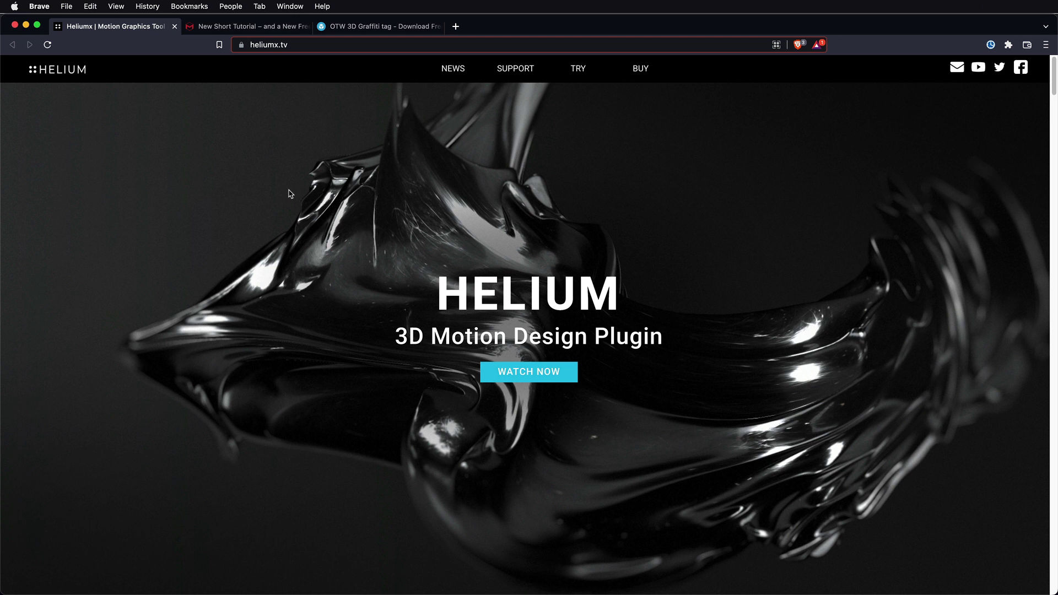
# Look through the Helium home page, covering its abstract effect, 3D models, presets, data visualization, terrain and splines sections
pyautogui.scroll(-10, 290, 194)
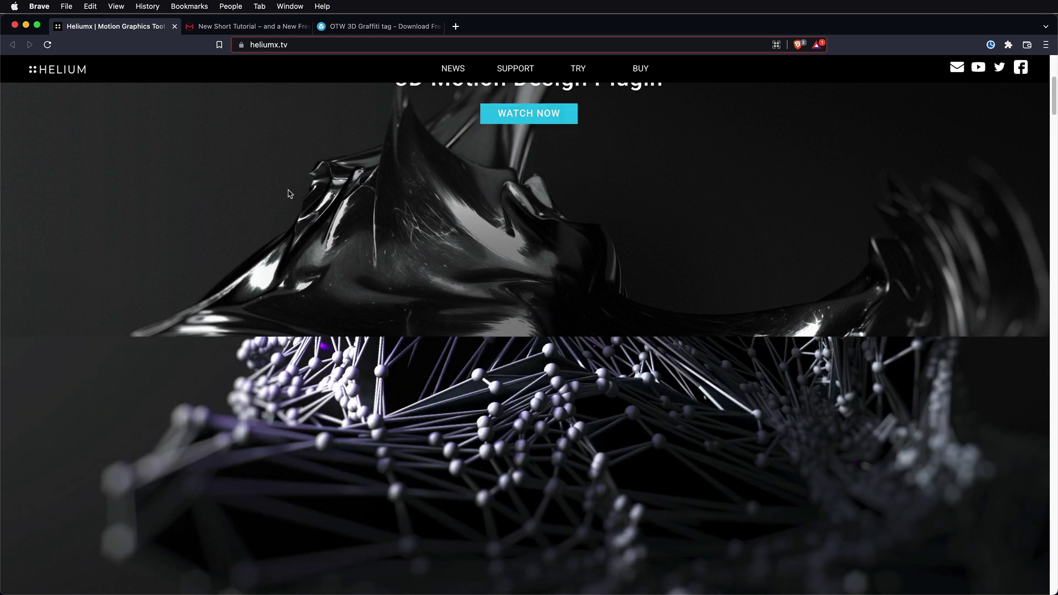
pyautogui.scroll(-3, 290, 194)
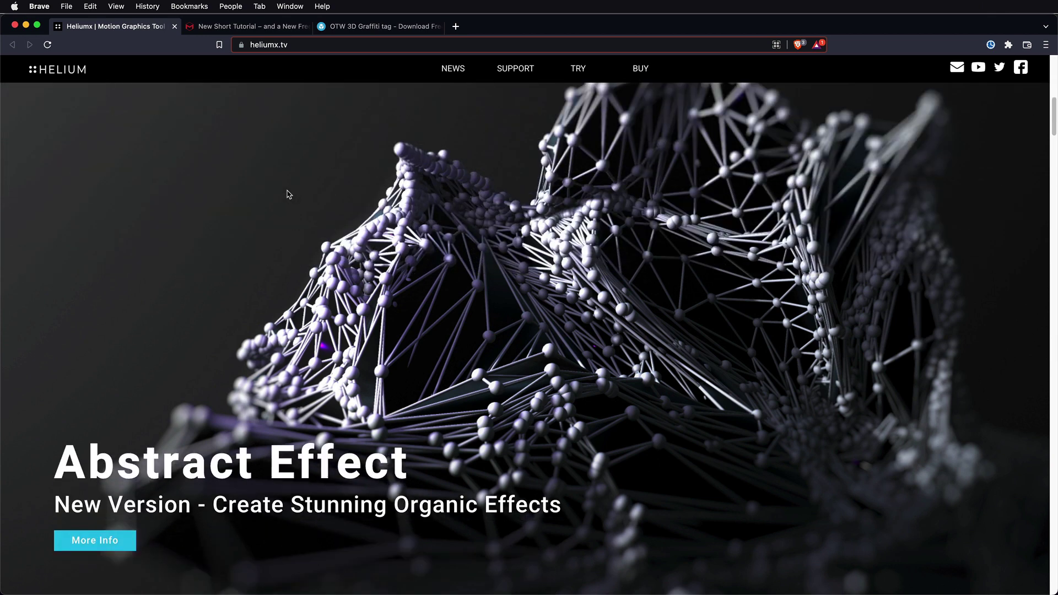
pyautogui.scroll(-2, 288, 194)
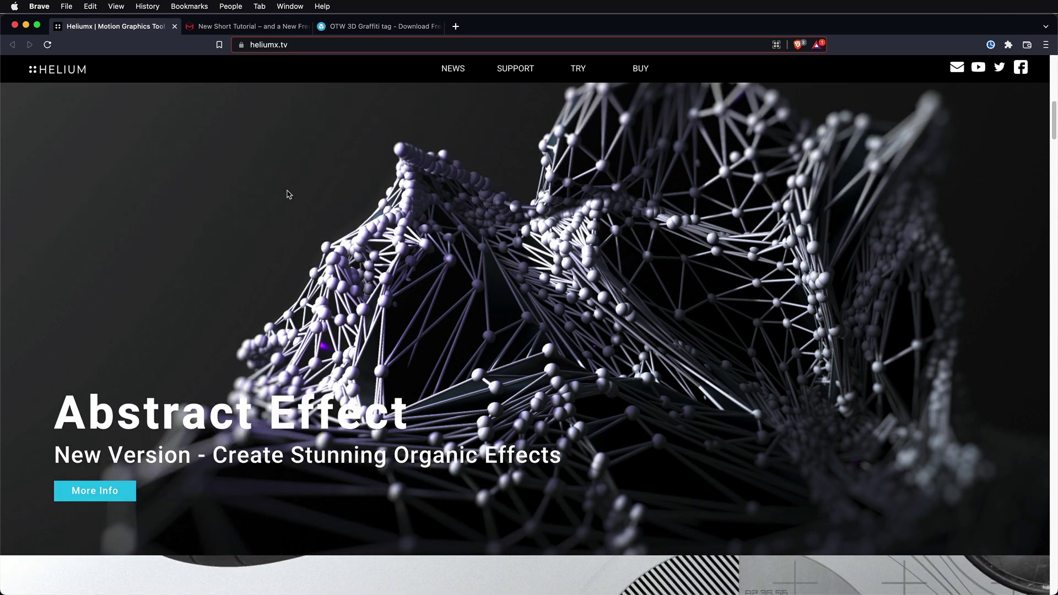
pyautogui.scroll(-10, 288, 192)
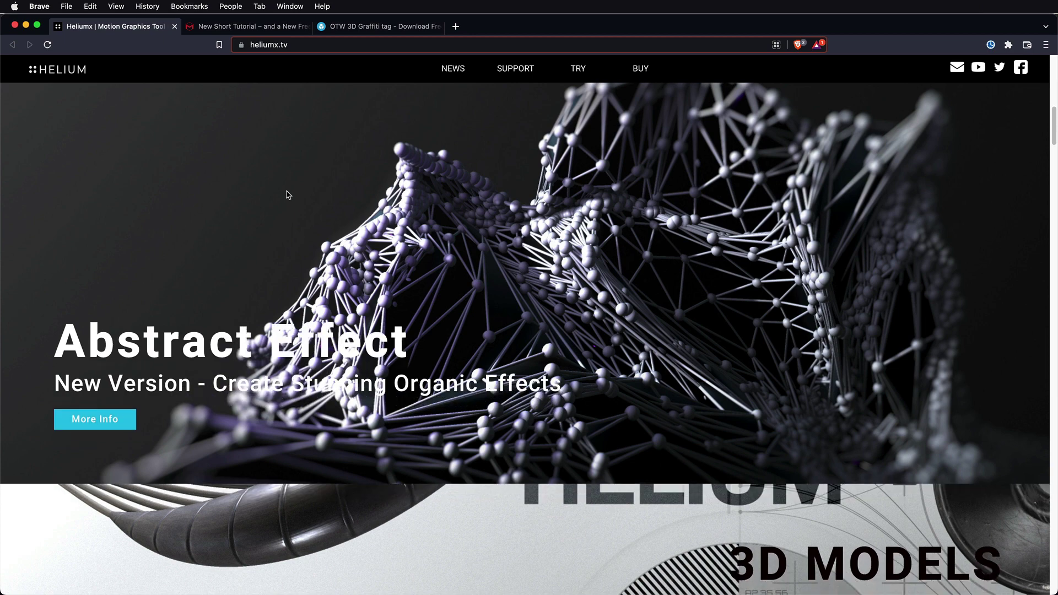
pyautogui.scroll(-20, 286, 190)
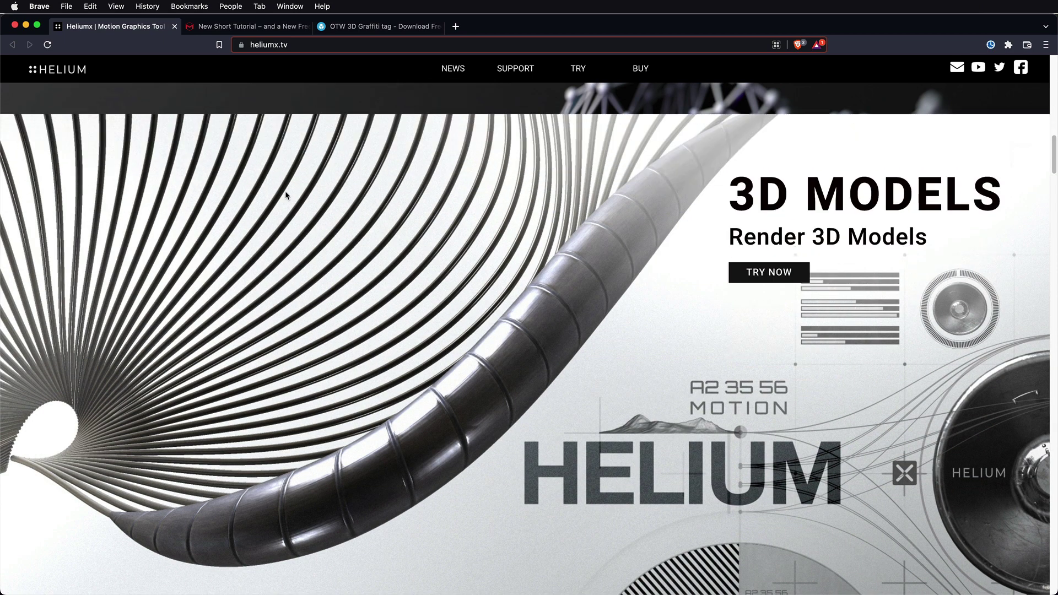
pyautogui.scroll(-20, 281, 198)
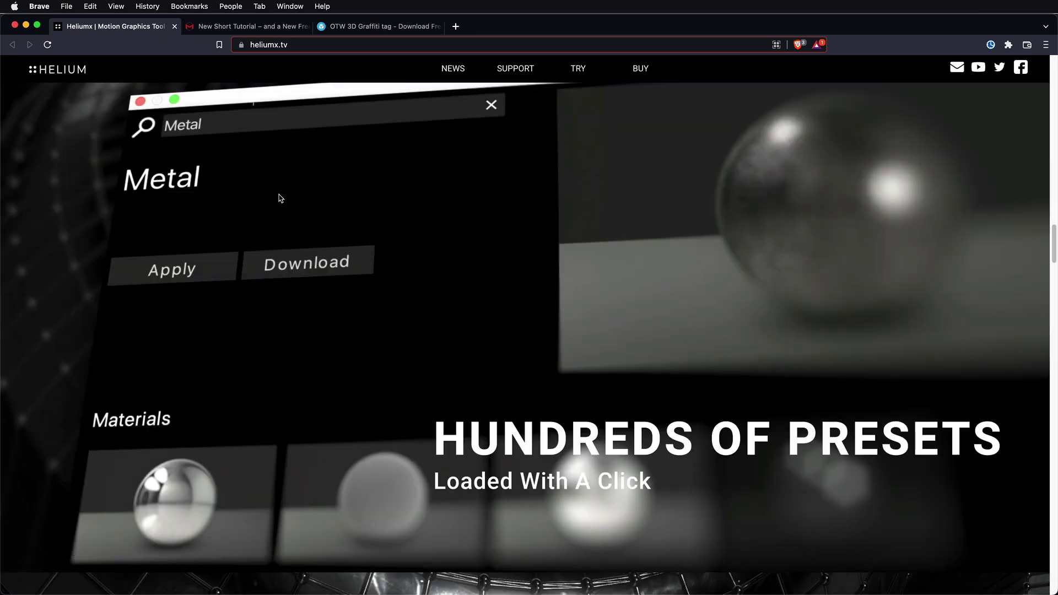
pyautogui.scroll(-15, 279, 198)
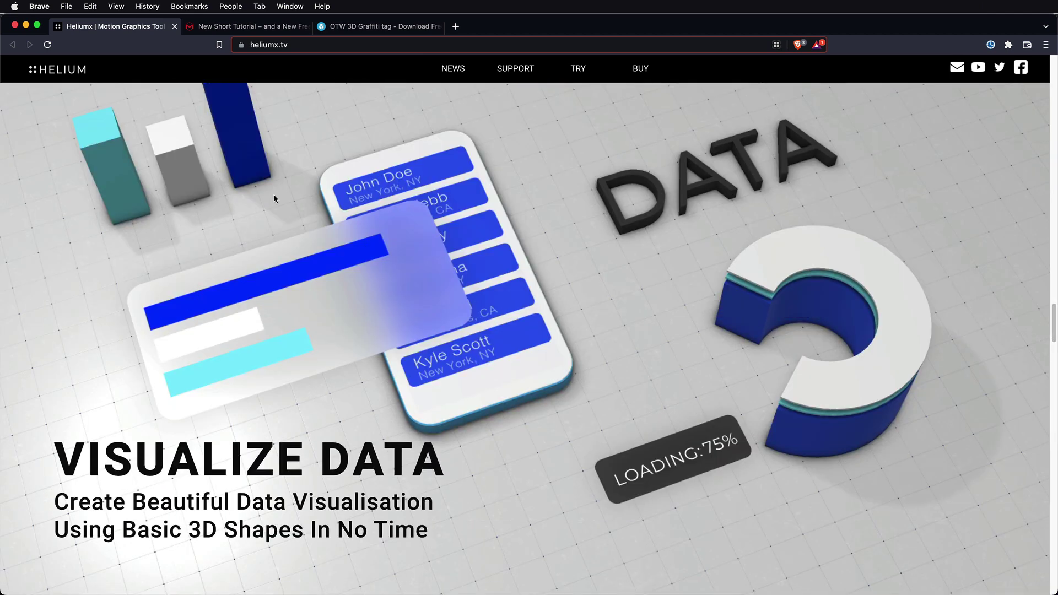
pyautogui.scroll(-12, 274, 194)
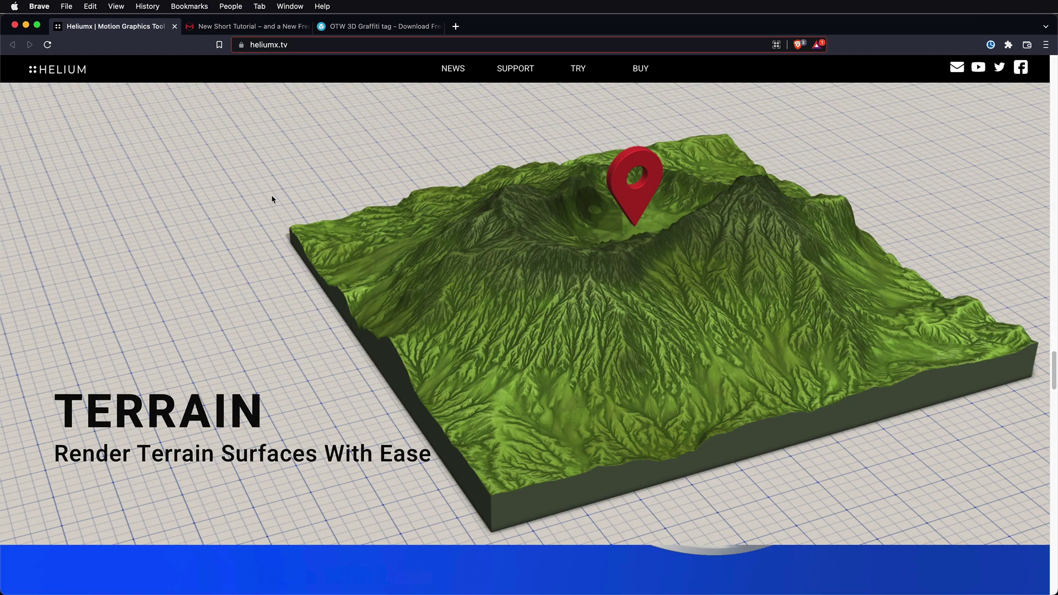
pyautogui.scroll(-15, 272, 199)
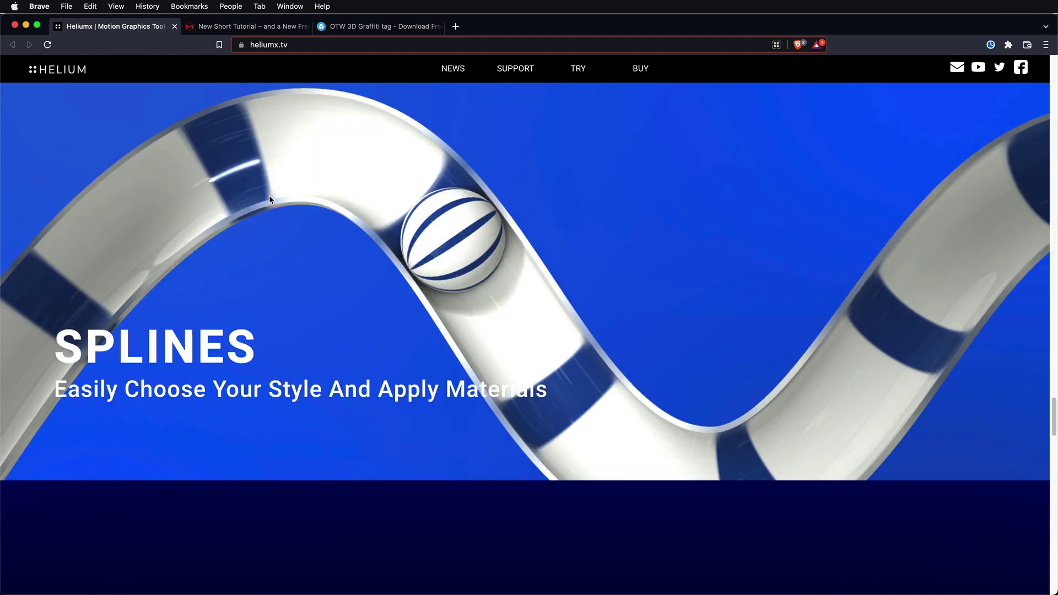
pyautogui.scroll(-4, 268, 200)
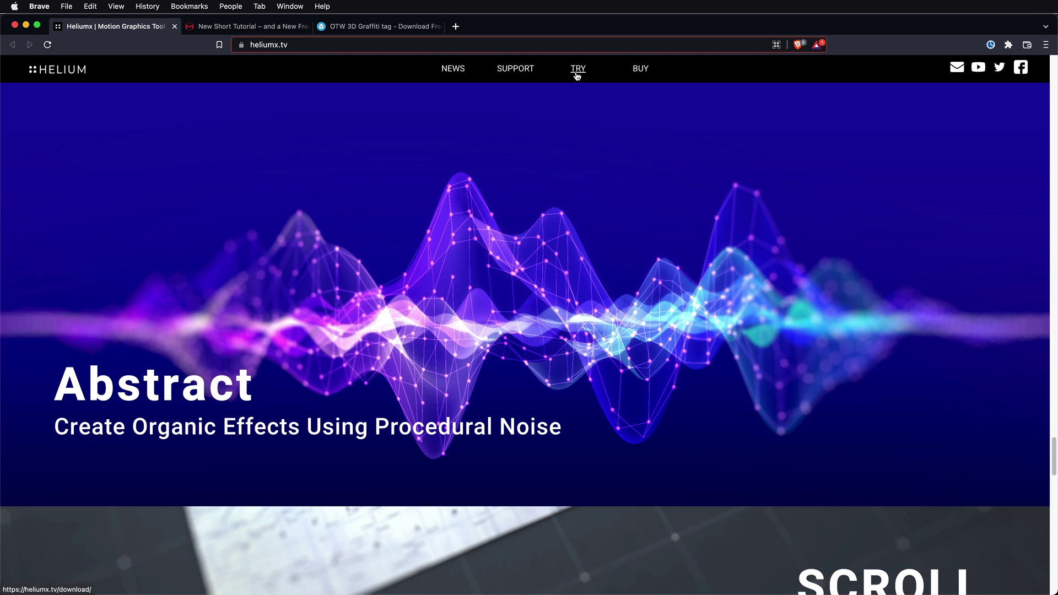
# Switch to After Effects and preview the Graffiti Tunnel footage in the History of Graffiti — start composition
pyautogui.press('super+Tab')
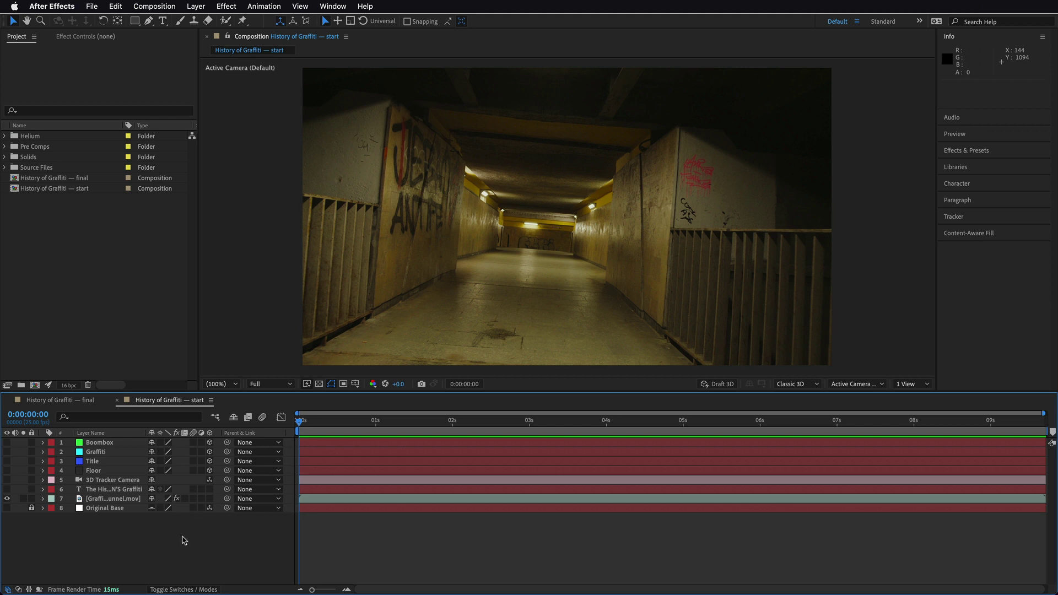
pyautogui.click(115, 500)
pyautogui.press('space')
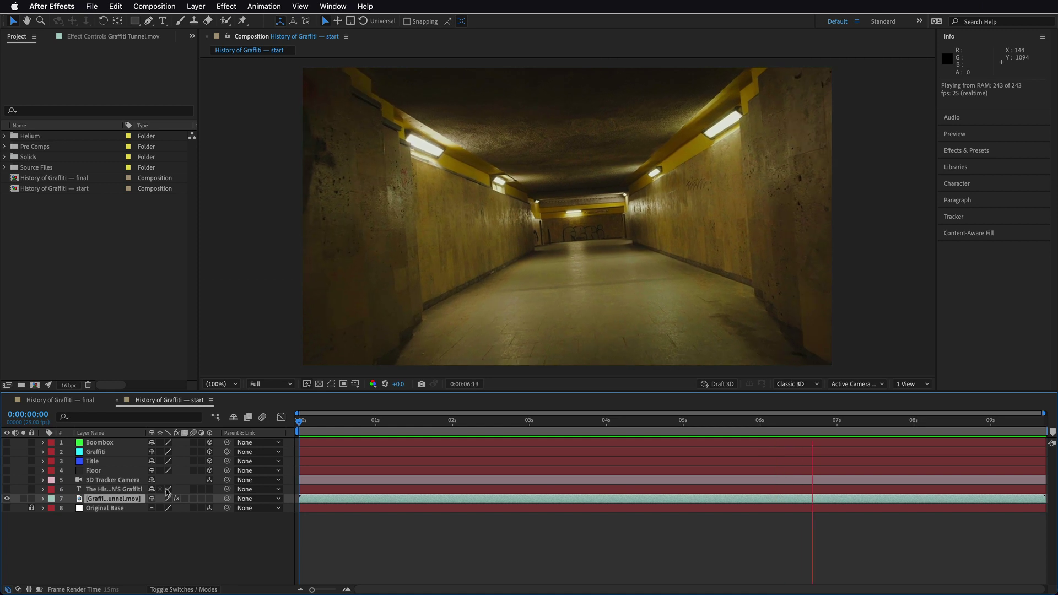
pyautogui.click(126, 498)
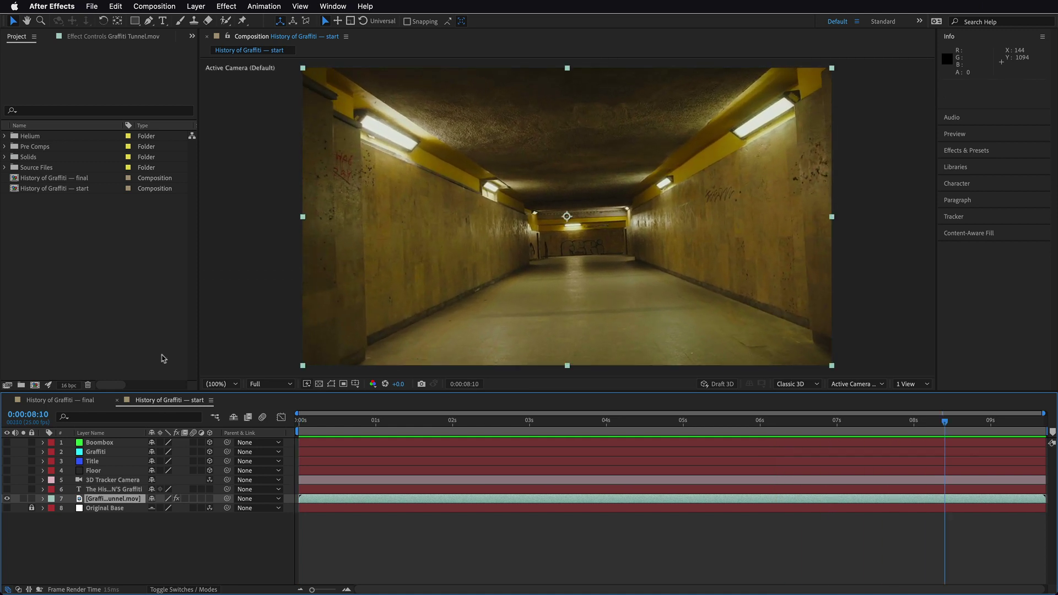
# Display the 3D Camera Tracker's track points on the tunnel footage and scrub from the end back to the first frame
pyautogui.click(105, 37)
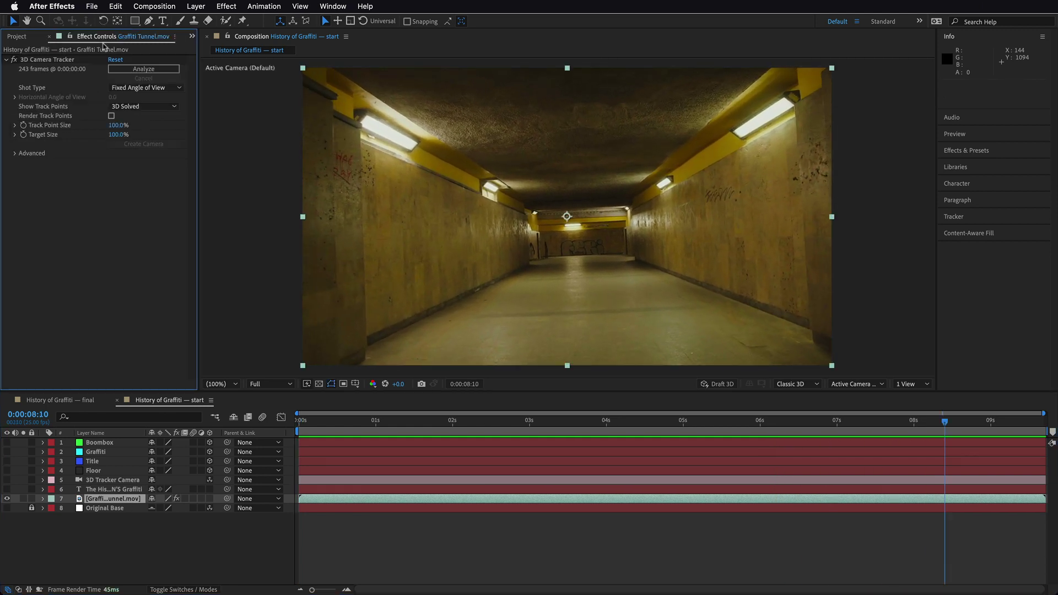
pyautogui.click(62, 60)
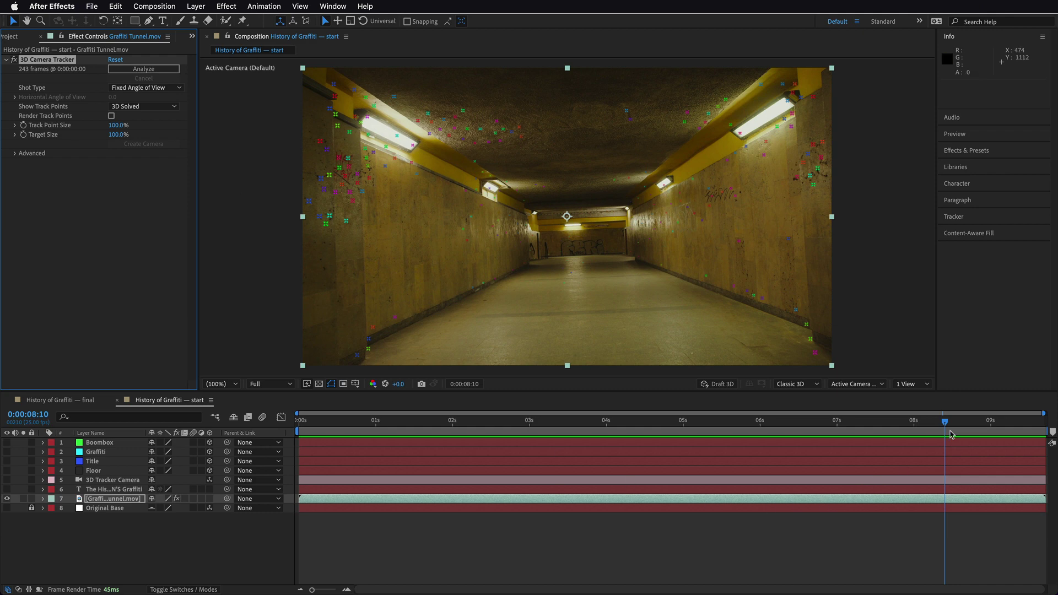
pyautogui.moveTo(944, 422); pyautogui.dragTo(329, 424)
pyautogui.press('Home')
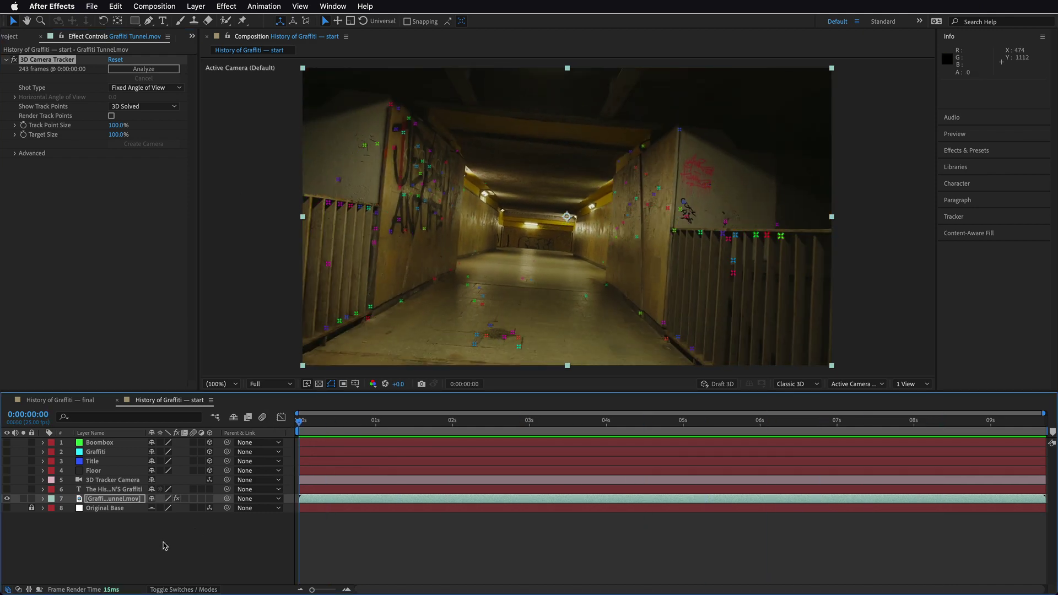
# Switch to the browser and view the Maxon article on the free Normalize Track tool for 3D normalization
pyautogui.press('super+Tab')
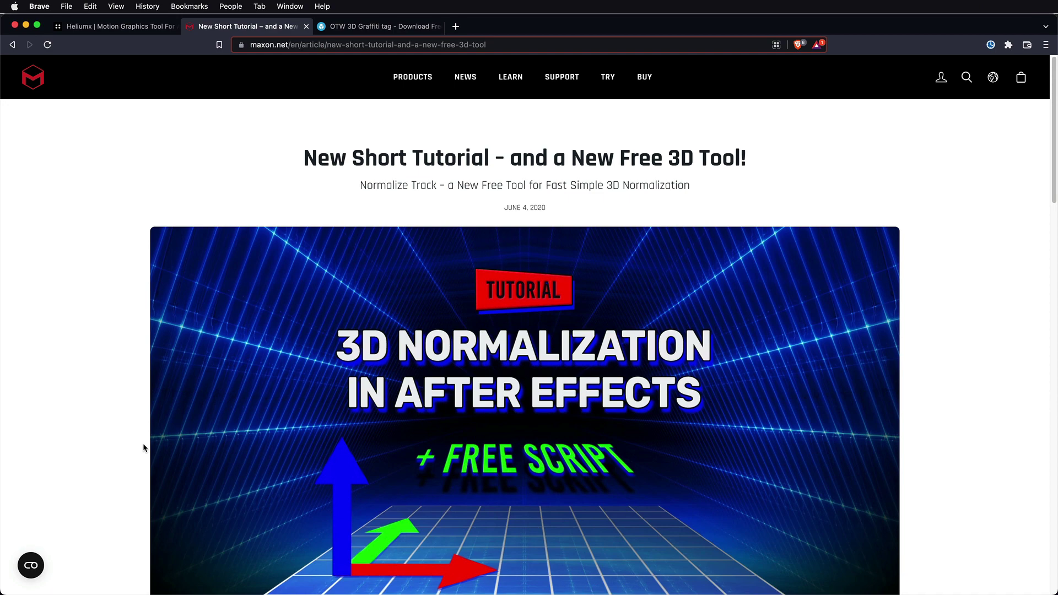
pyautogui.scroll(-10, 143, 444)
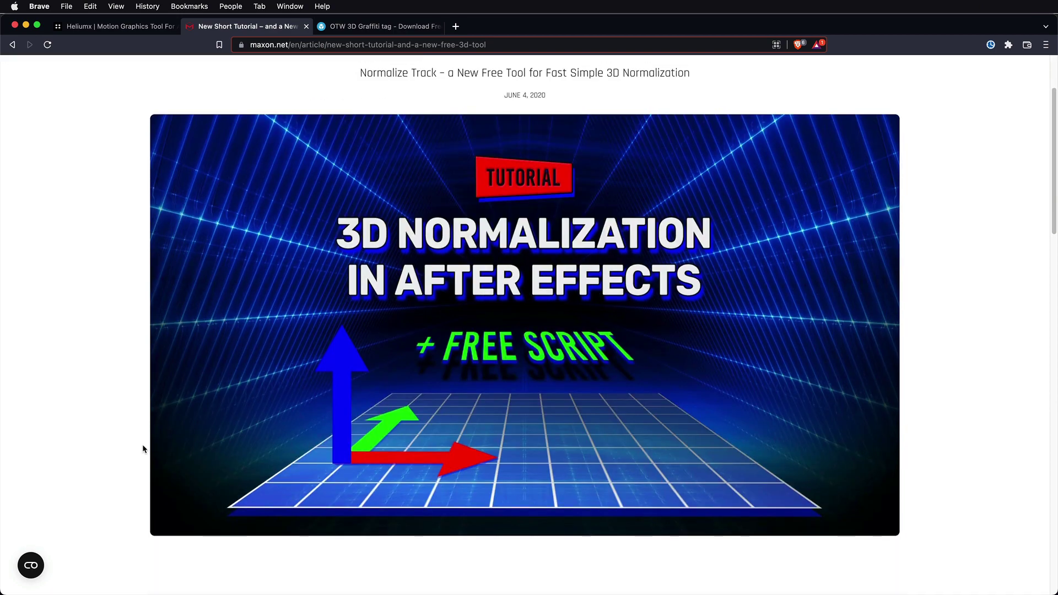
pyautogui.scroll(-8, 142, 449)
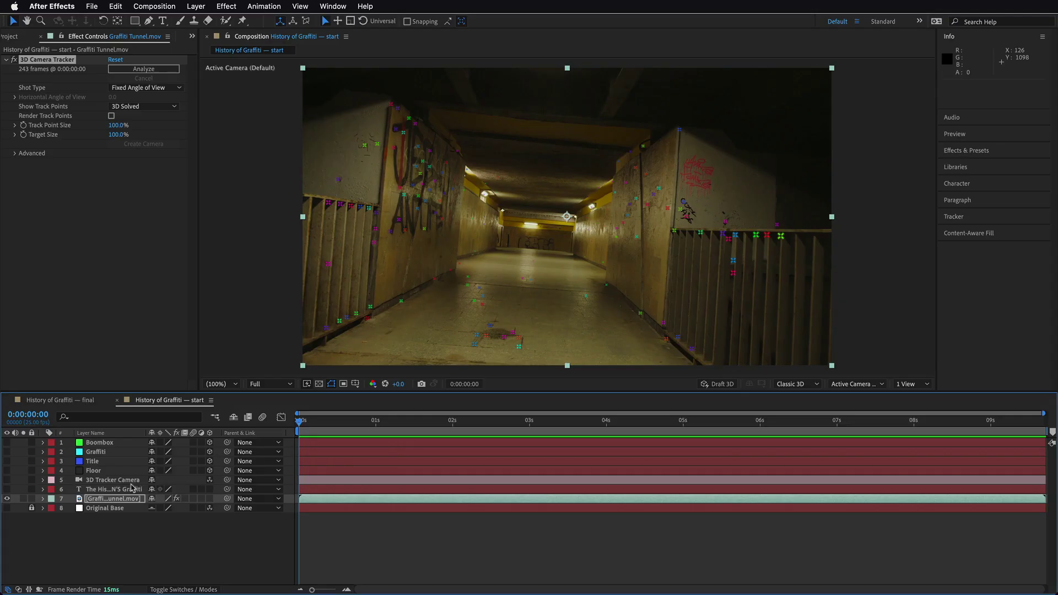
# Show The History of LONDON'S Graffiti text layer briefly to check the title design, and hide it again
pyautogui.click(7, 489)
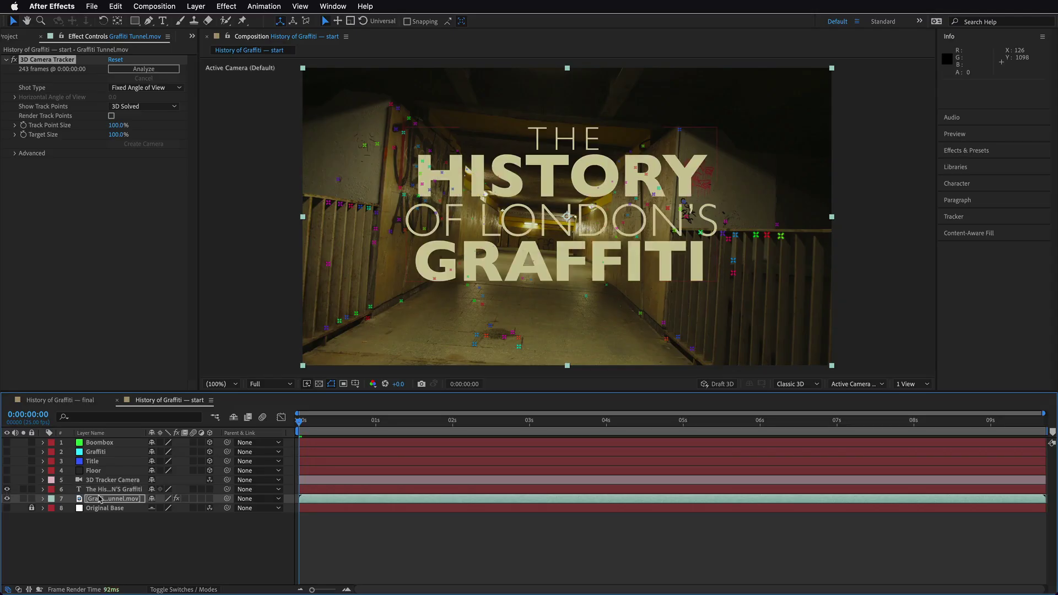
pyautogui.click(115, 490)
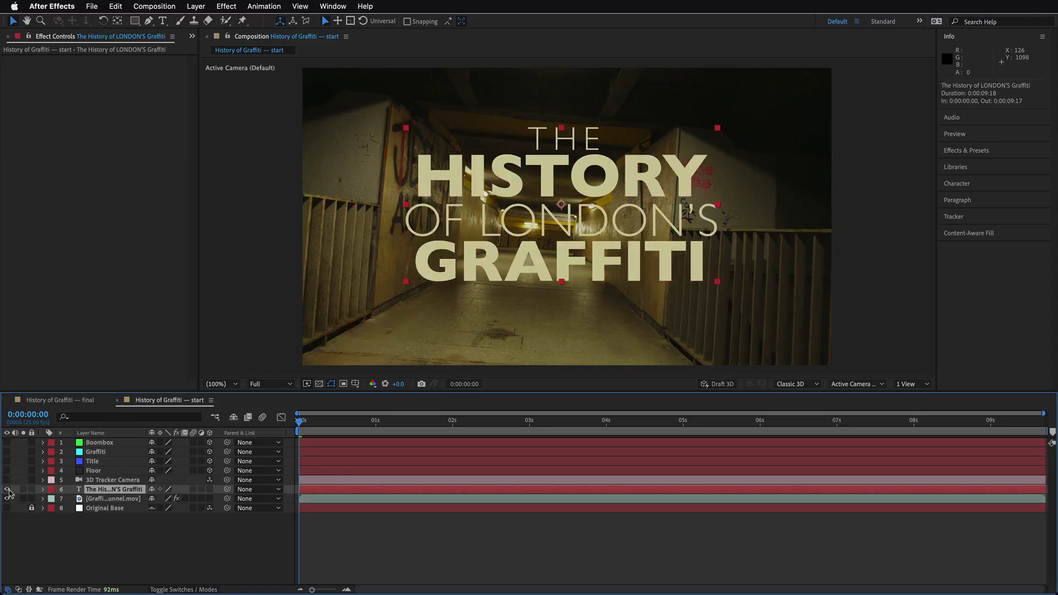
pyautogui.click(7, 490)
# Enable the 3D Tracker Camera layer and show the Floor solid on the tunnel ground
pyautogui.click(94, 470)
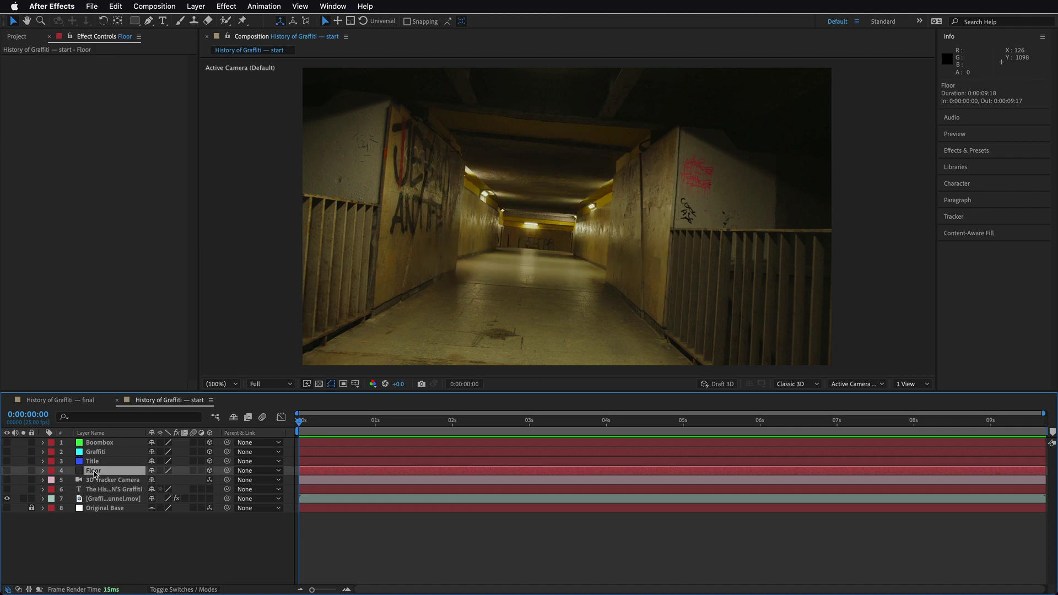
pyautogui.click(7, 480)
pyautogui.click(7, 471)
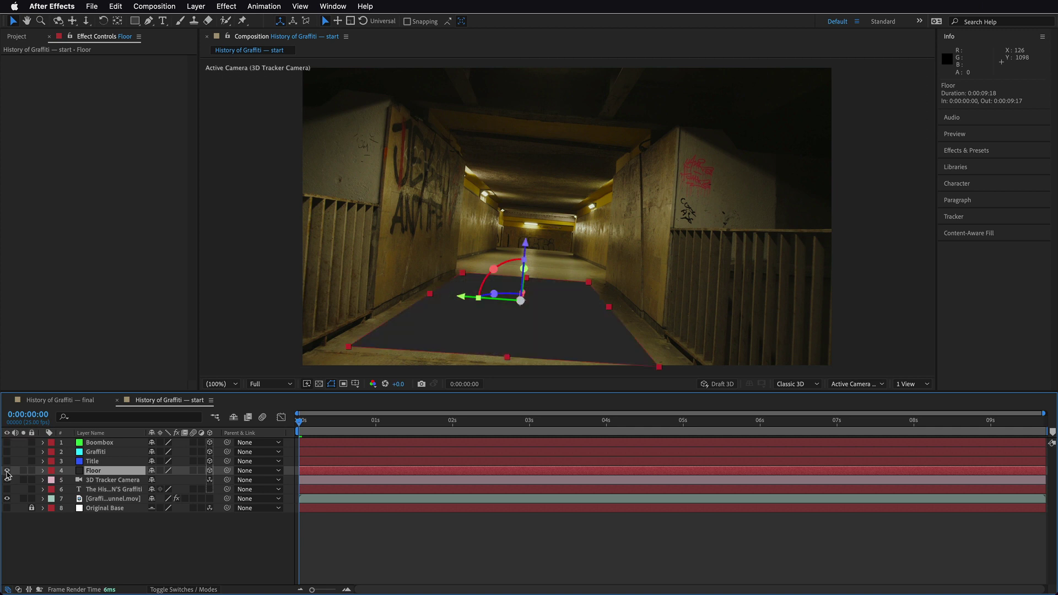
# Show the blue Title solid and scrub the timeline to check its tracked position, ending at the first frame
pyautogui.click(105, 462)
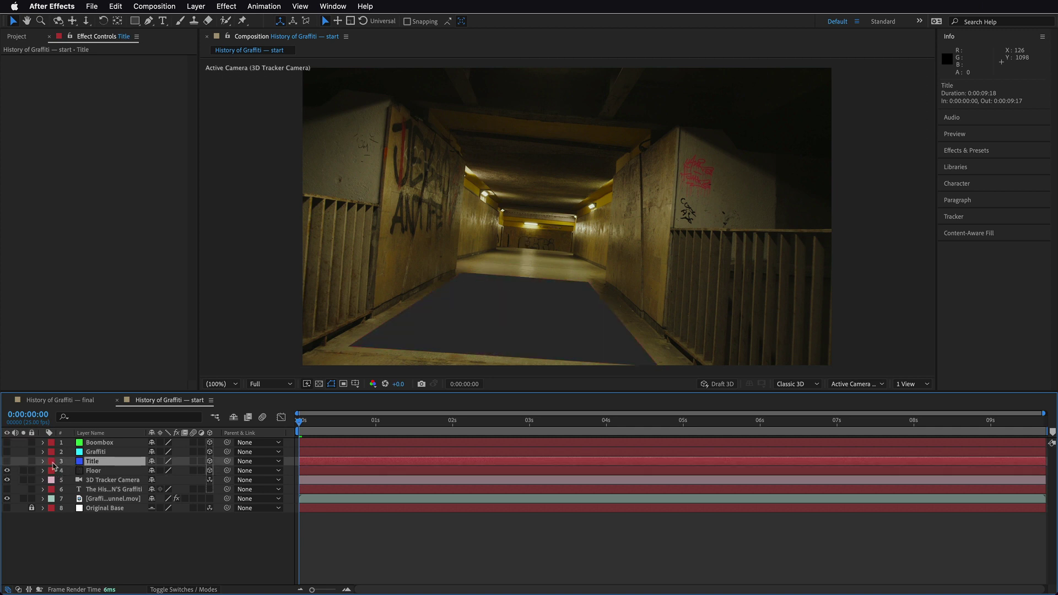
pyautogui.click(7, 461)
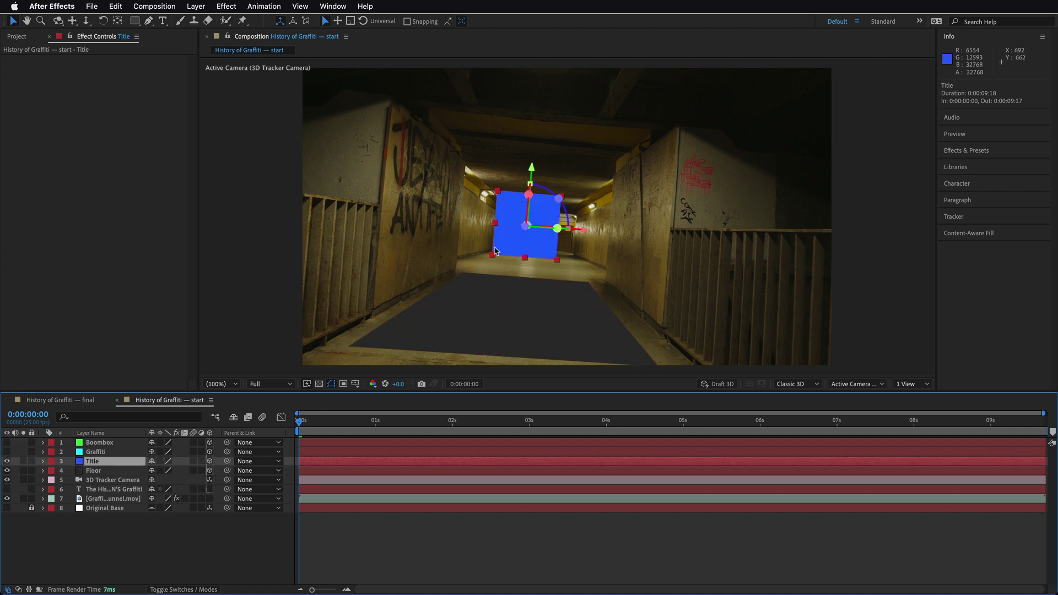
pyautogui.moveTo(309, 424); pyautogui.dragTo(241, 430)
# Show the cyan Graffiti solid and scrub forward to 0:00:07:23 to check how it tracks
pyautogui.click(97, 452)
pyautogui.click(7, 452)
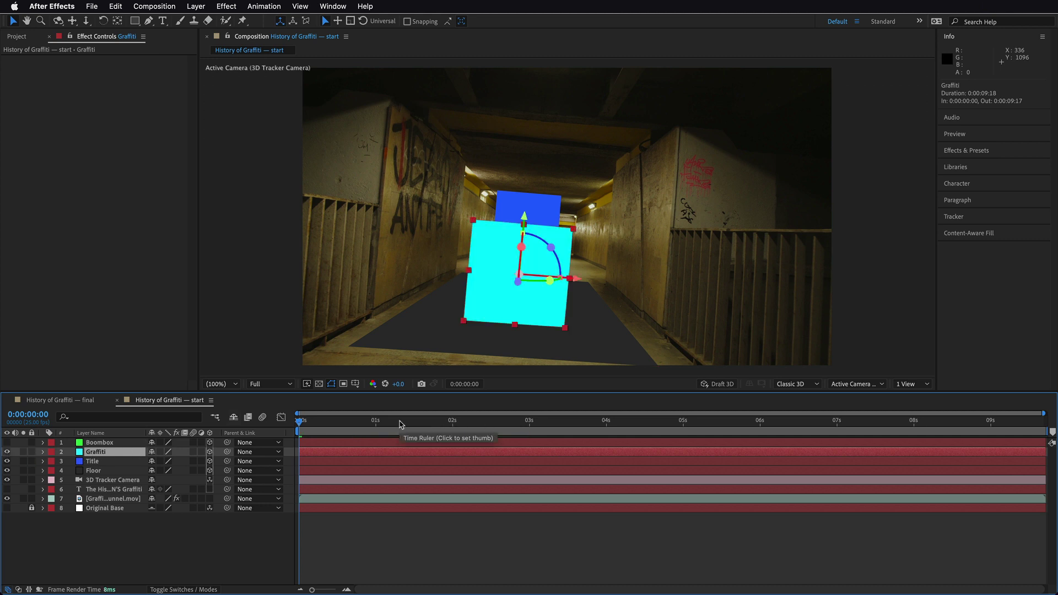
pyautogui.moveTo(447, 429); pyautogui.dragTo(910, 449)
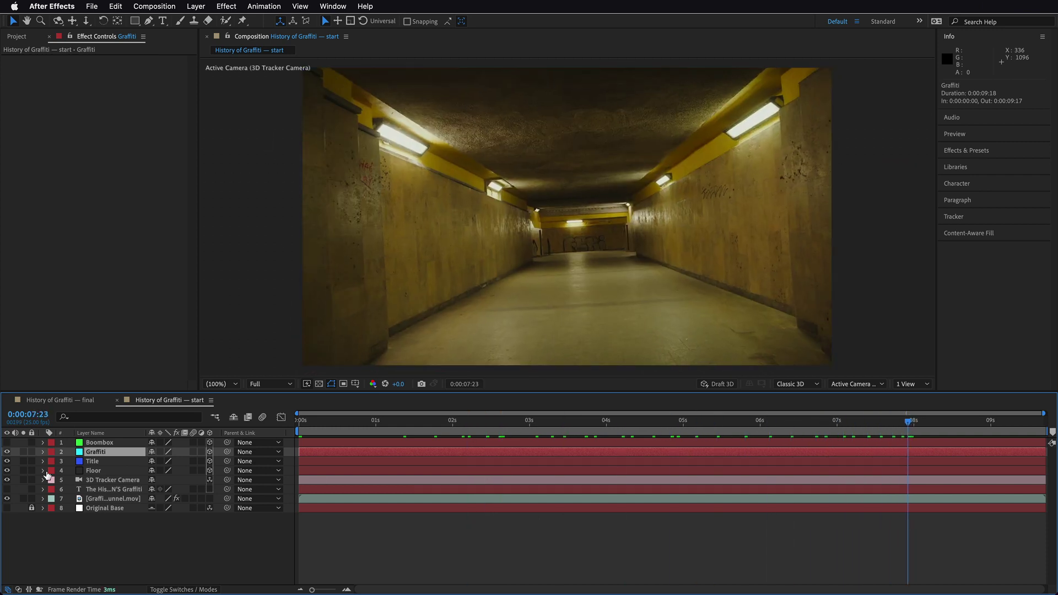
# Turn on the Boombox solid and scrub back to the first frame to check its tracked position
pyautogui.click(7, 442)
pyautogui.click(92, 443)
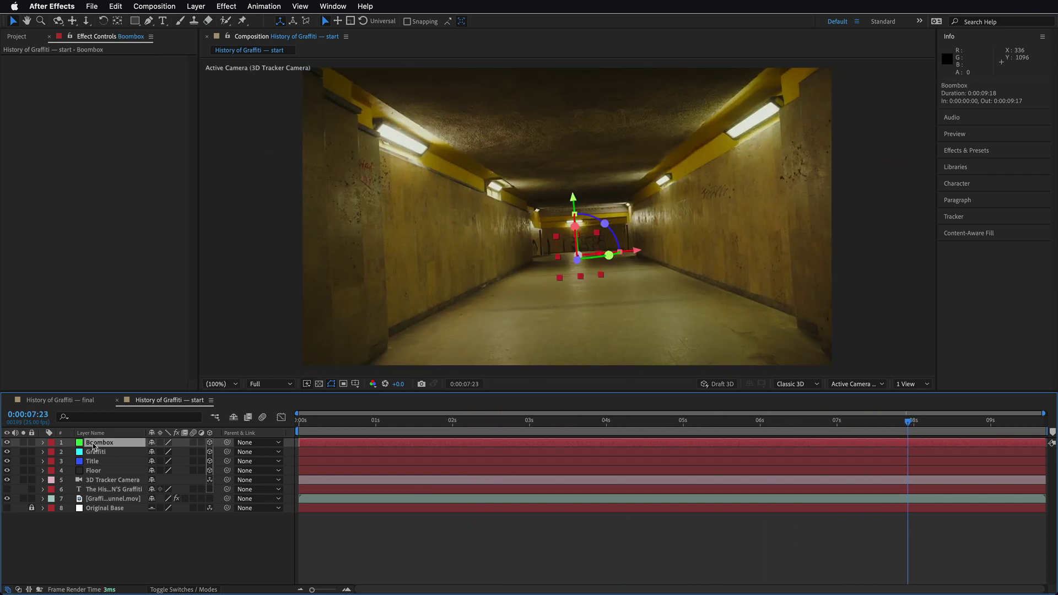
pyautogui.moveTo(913, 428); pyautogui.dragTo(235, 440)
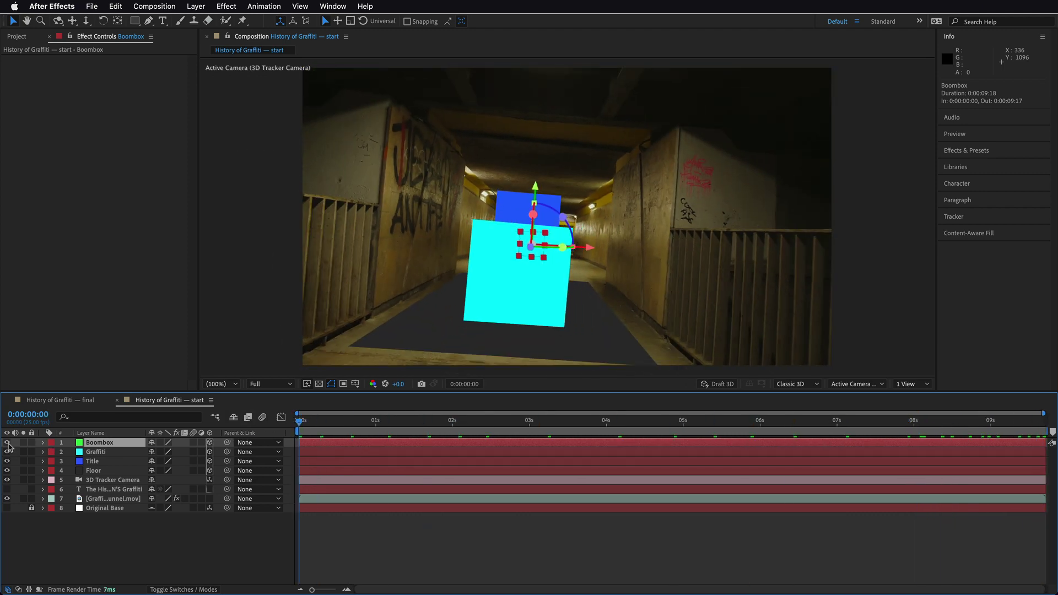
# Hide the Boombox, Graffiti, Title and Floor placeholder solids and clear the layer selection
pyautogui.moveTo(6, 443); pyautogui.dragTo(8, 473)
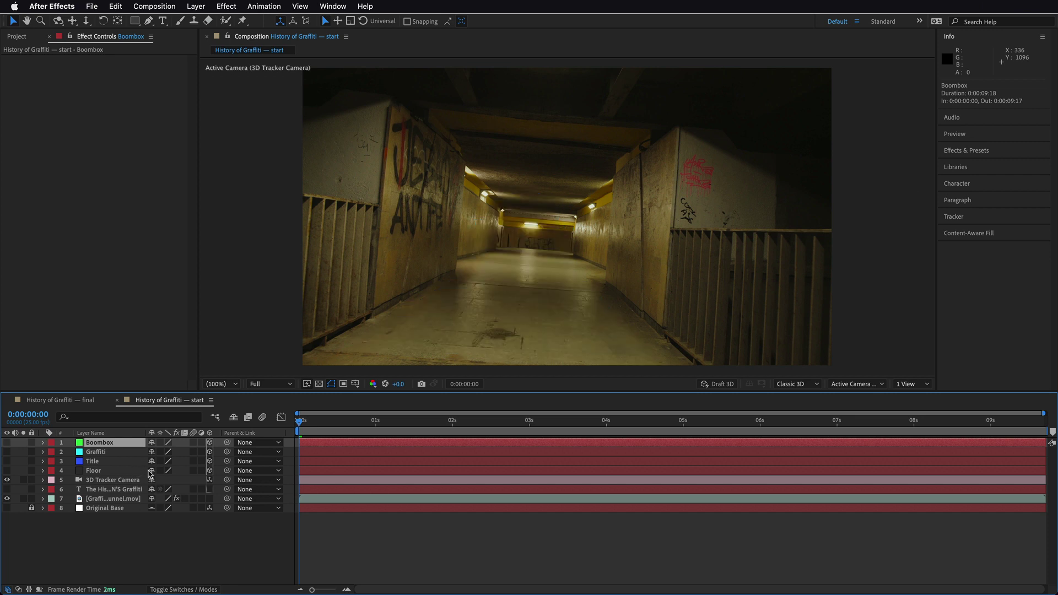
pyautogui.click(132, 535)
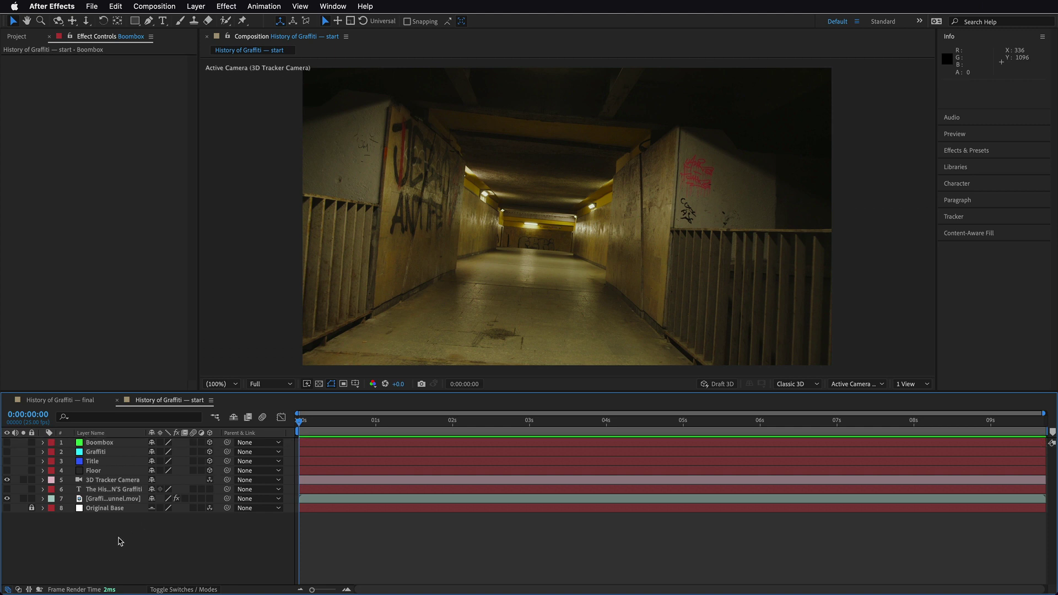
# Create a new black solid at comp size, 1920 x 1080 px, named Helium
pyautogui.press('super+y')
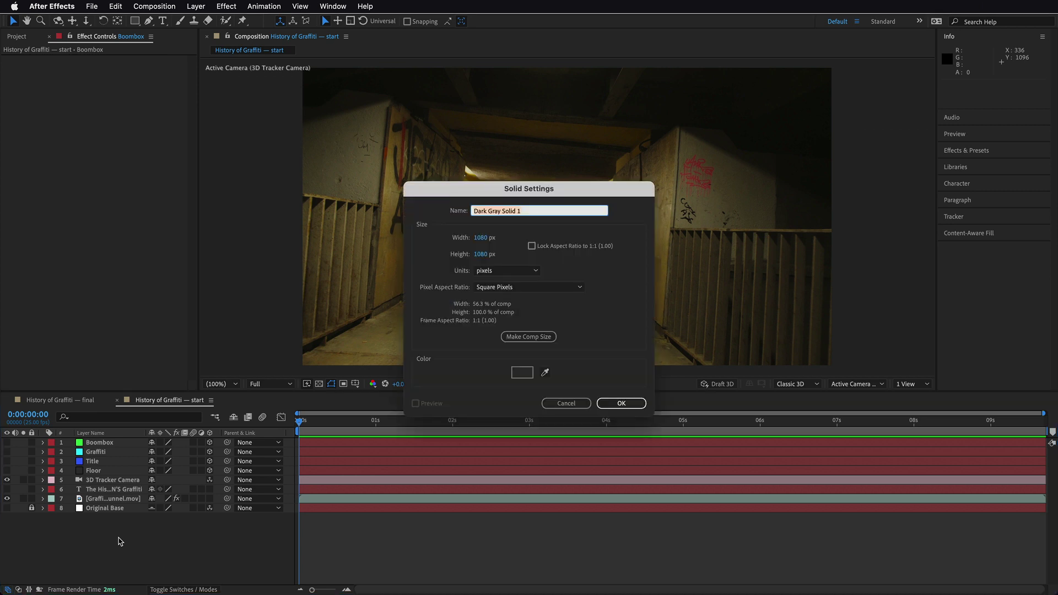
pyautogui.click(521, 372)
pyautogui.moveTo(416, 332); pyautogui.dragTo(356, 405)
pyautogui.click(634, 238)
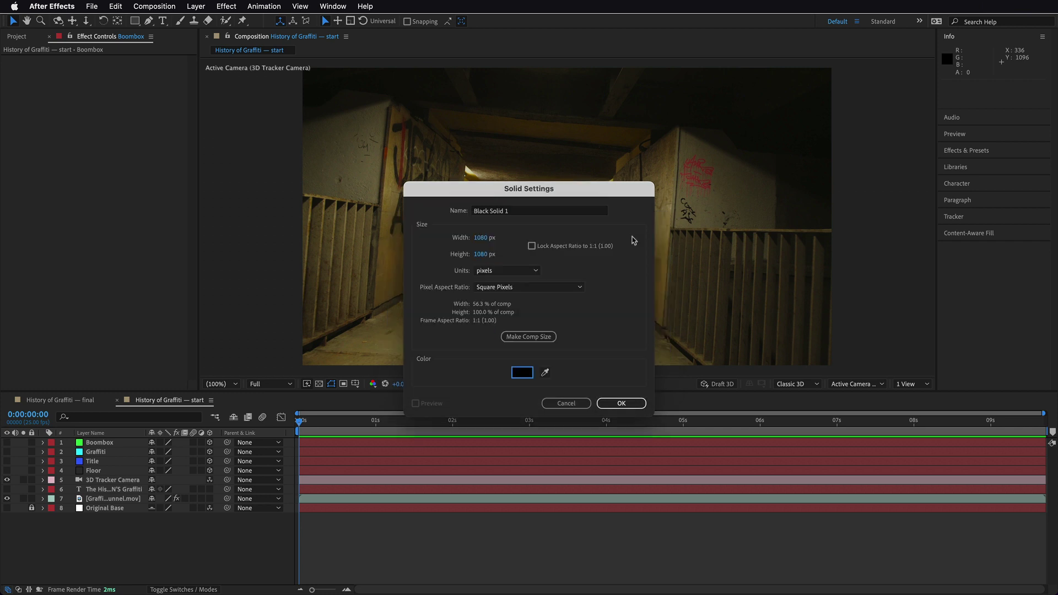
pyautogui.tripleClick(524, 214)
pyautogui.write('Helium')
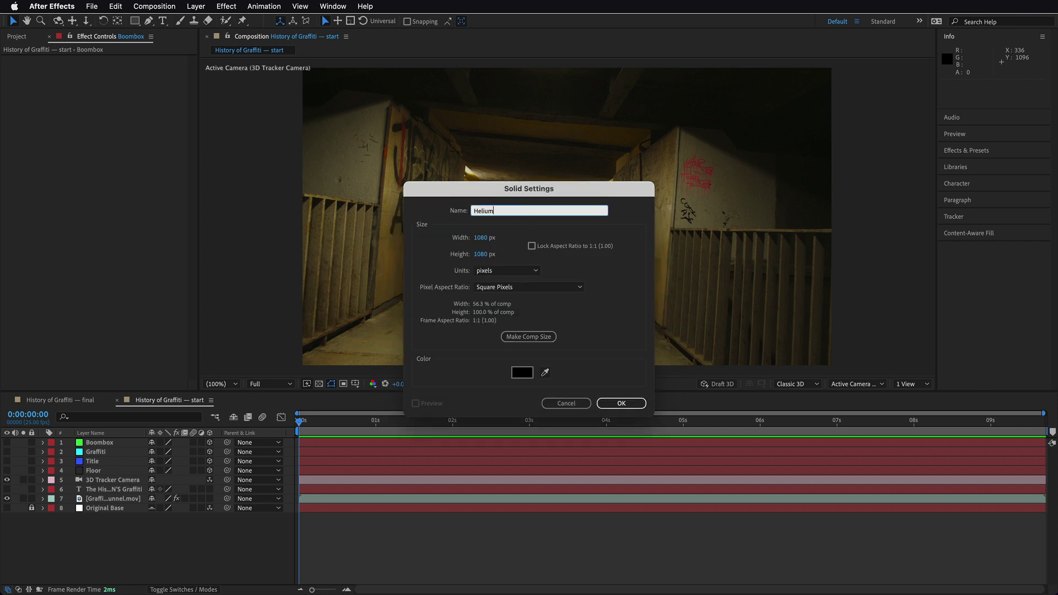
pyautogui.click(526, 336)
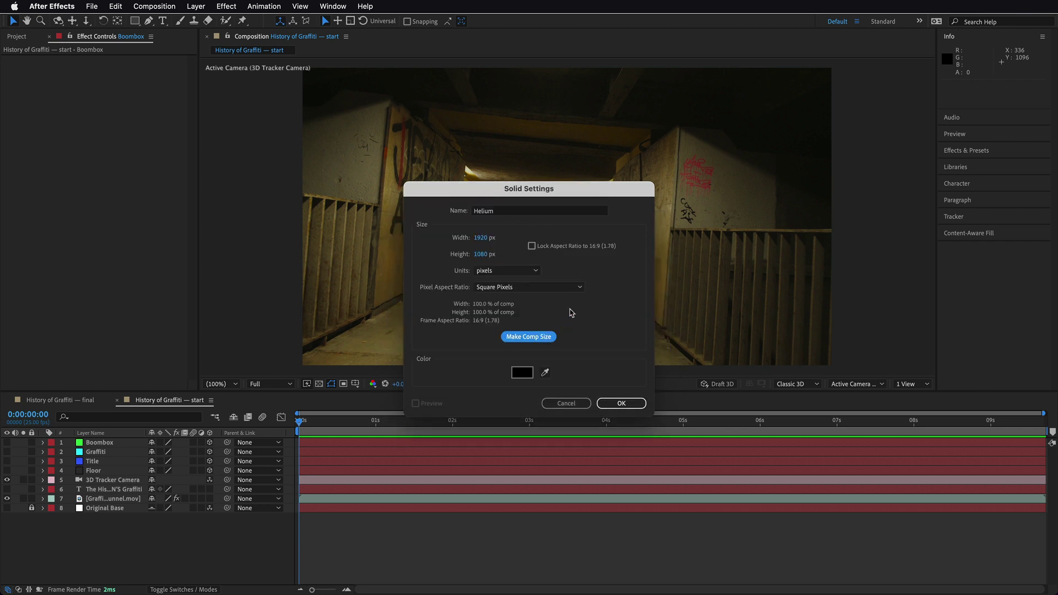
pyautogui.click(621, 402)
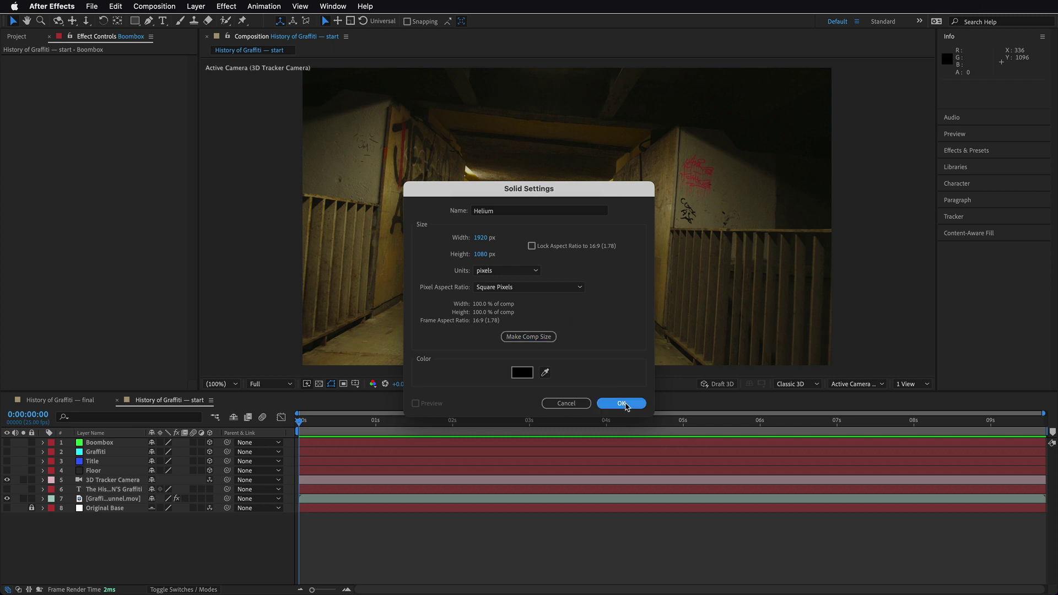
# Add Helium Effects to the Helium solid and apply the Extrude 13 preset from the Extrude collection
pyautogui.click(233, 6)
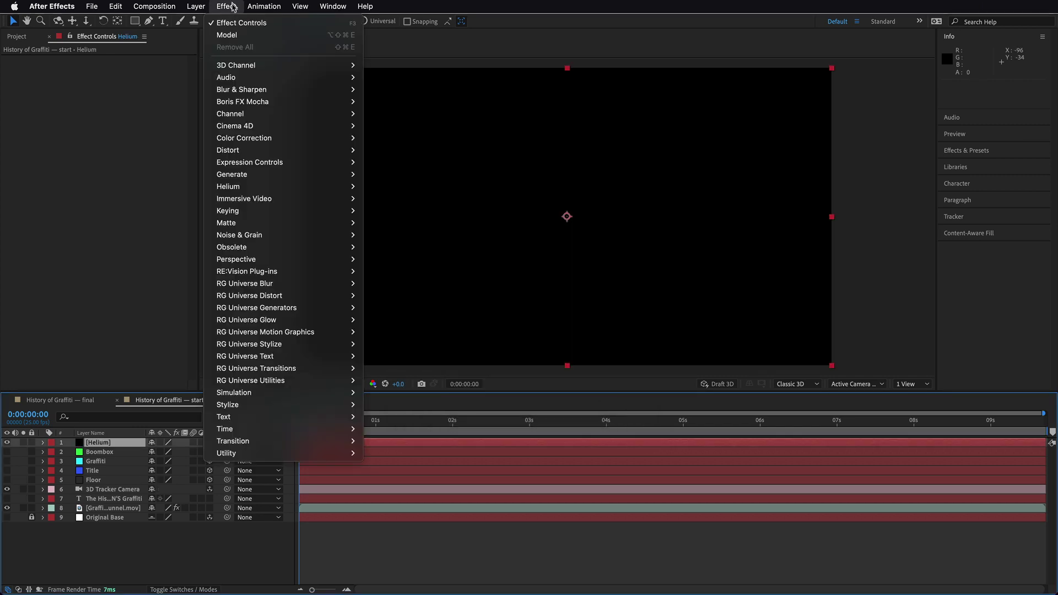
pyautogui.moveTo(243, 191)
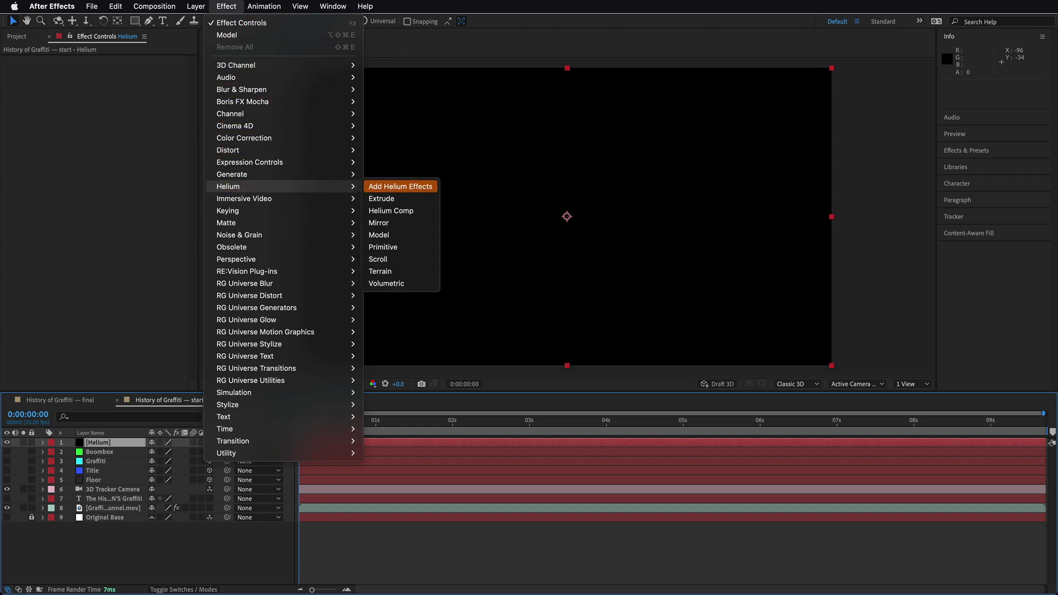
pyautogui.click(400, 186)
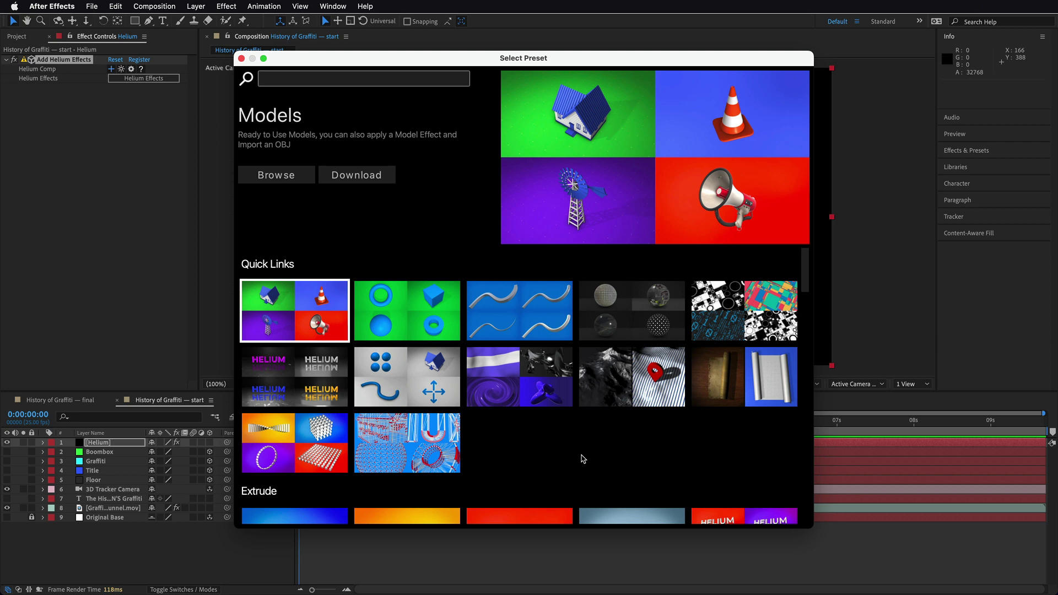
pyautogui.scroll(-5, 584, 459)
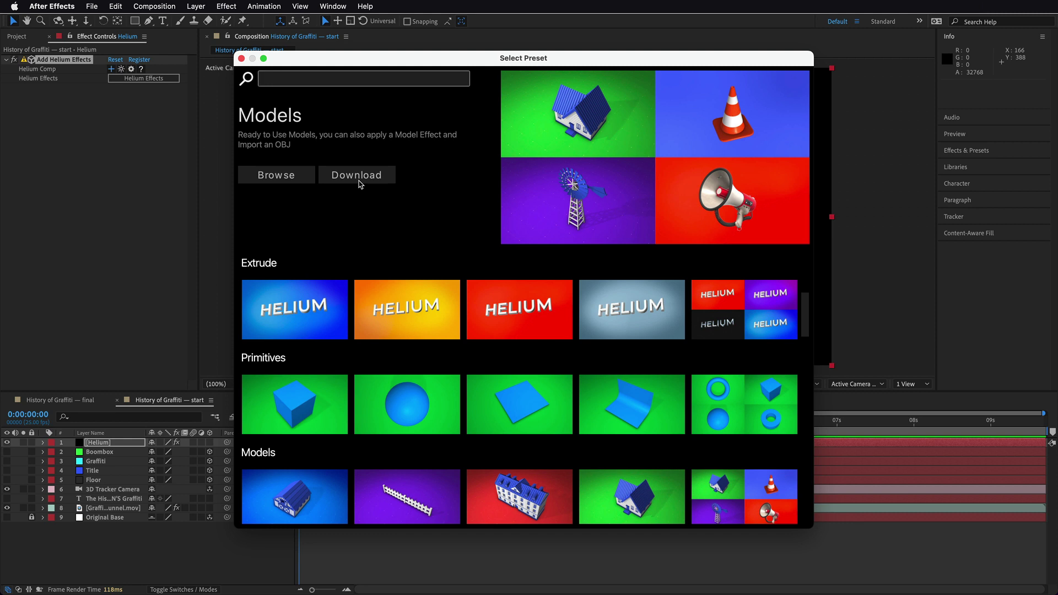
pyautogui.click(762, 314)
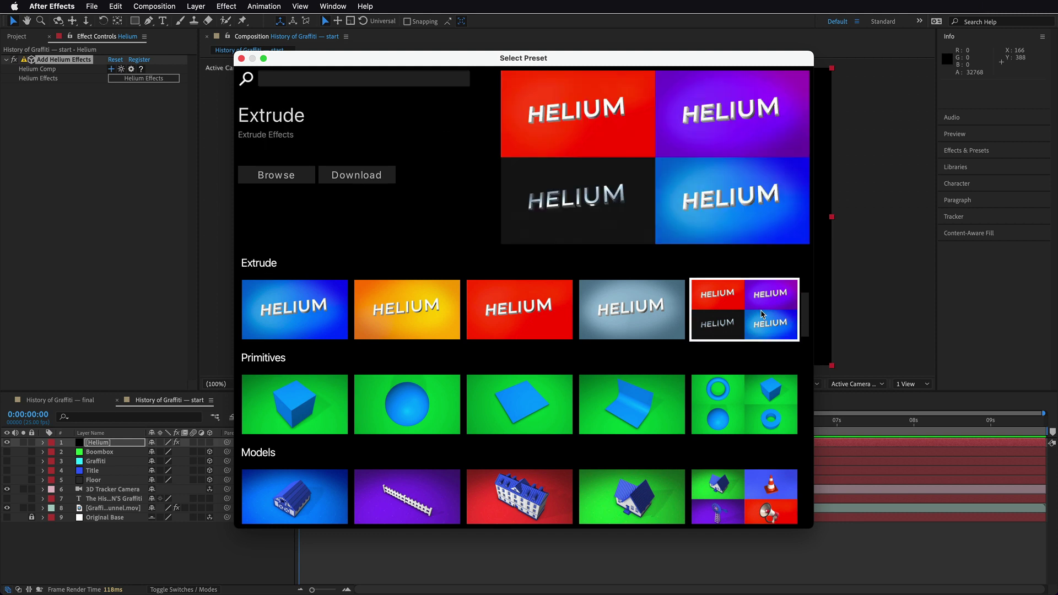
pyautogui.click(747, 312)
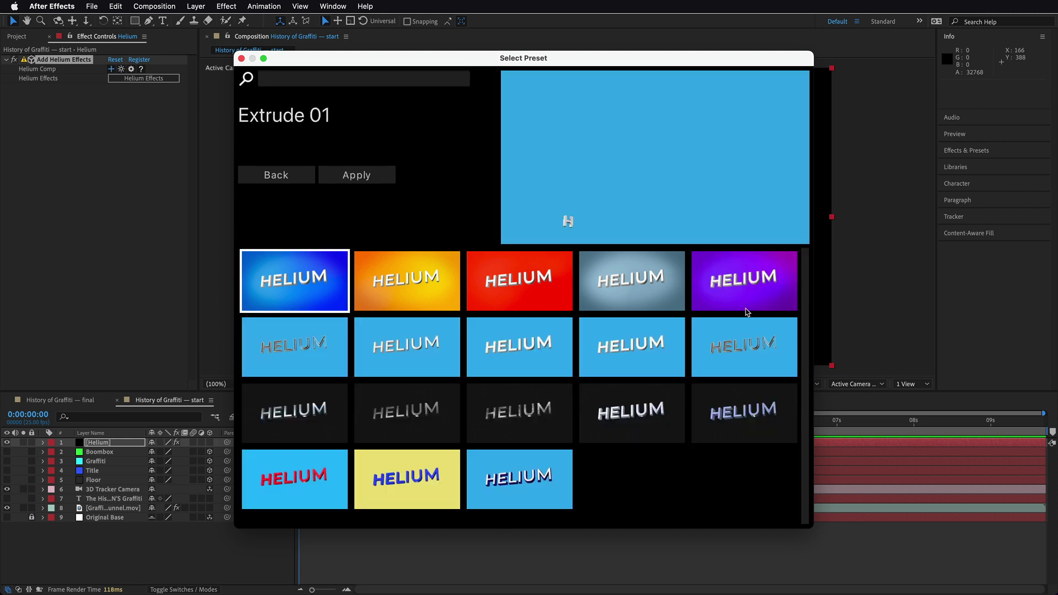
pyautogui.click(512, 417)
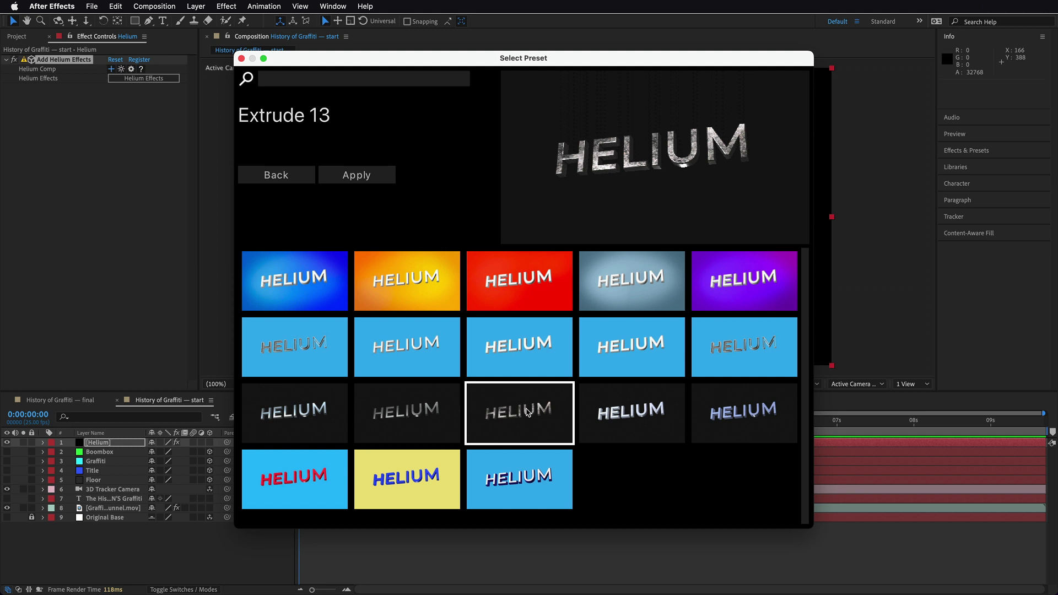
pyautogui.click(375, 180)
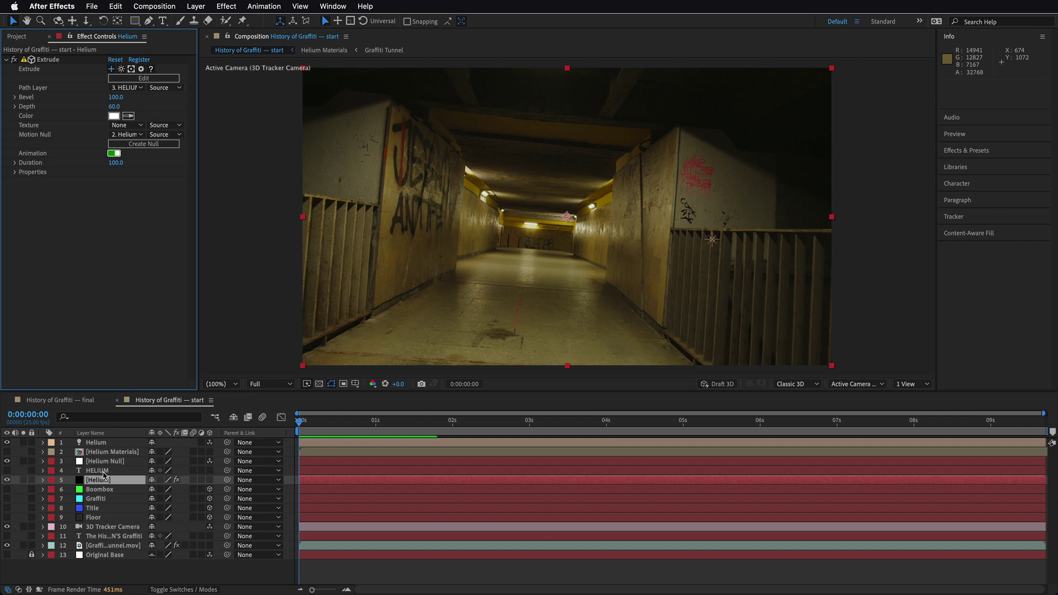
# Go to 0:00:02:00, switch off the Extrude effect's animation and choose Helium Null as its motion null
pyautogui.moveTo(343, 422); pyautogui.dragTo(453, 441)
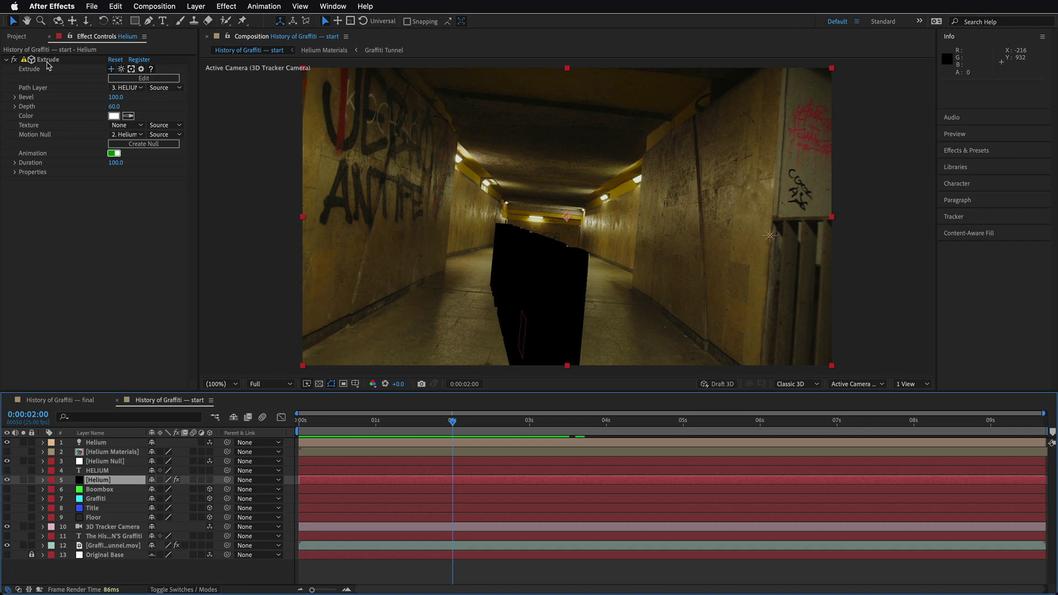
pyautogui.click(114, 155)
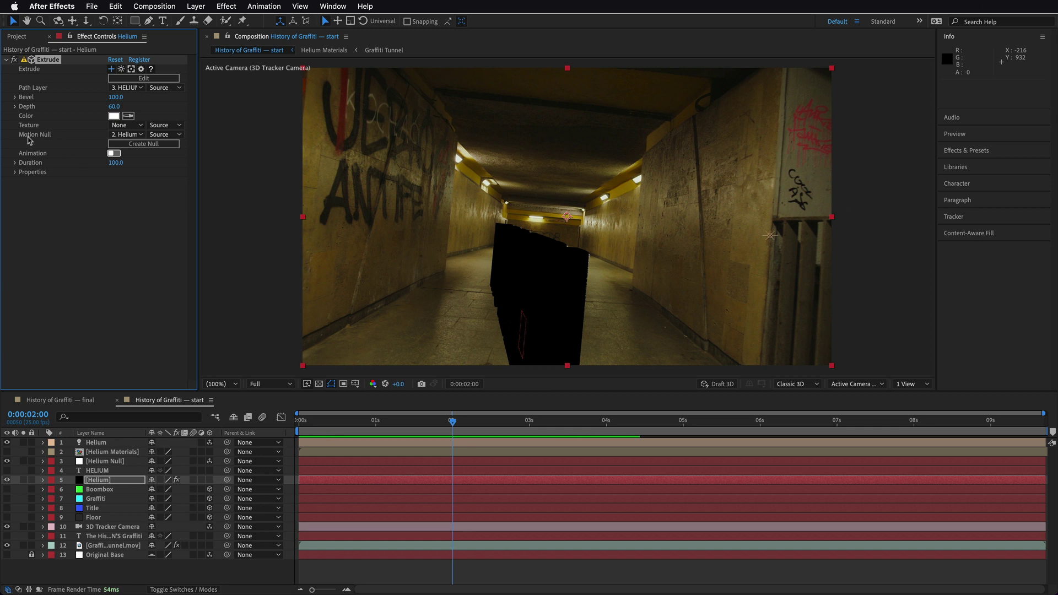
pyautogui.click(124, 144)
pyautogui.click(121, 136)
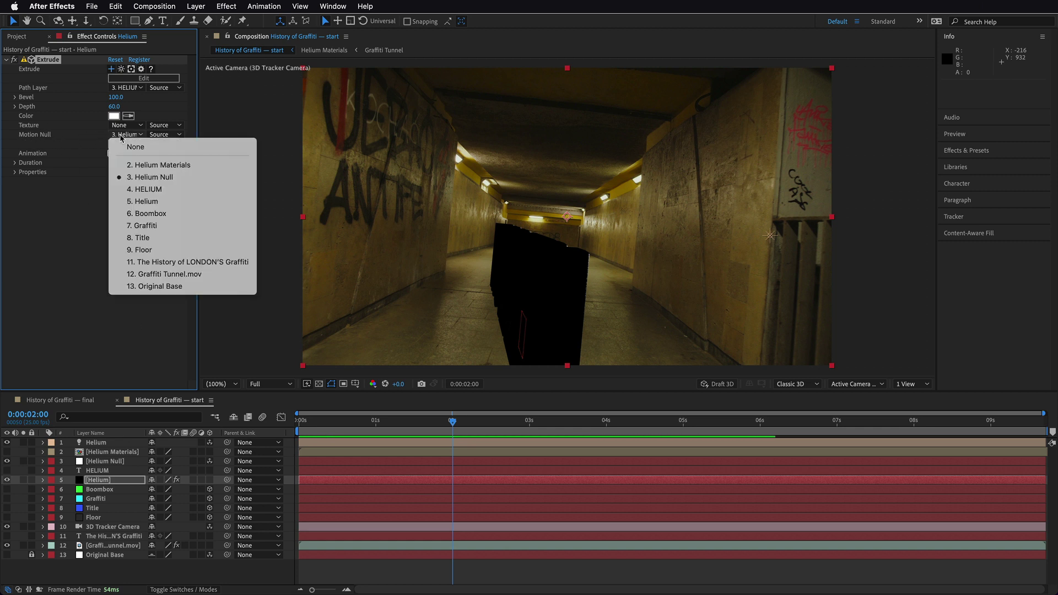
pyautogui.click(129, 180)
# Rename the Helium Null layer as Title and parent it to the blue Title solid, briefly showing that solid to check the alignment
pyautogui.click(101, 463)
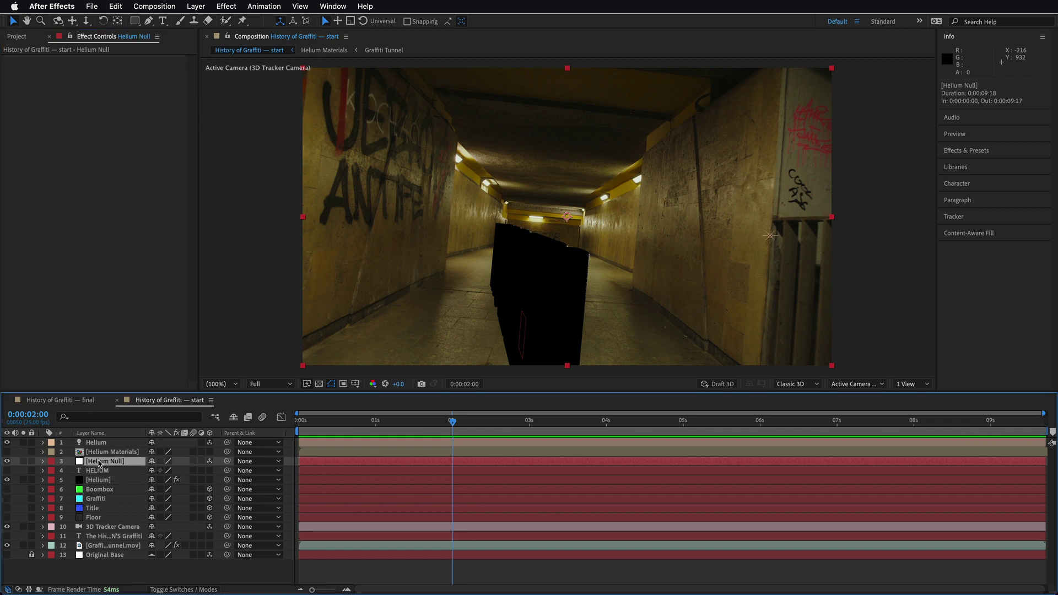
pyautogui.press('Return')
pyautogui.write('Title')
pyautogui.press('Return')
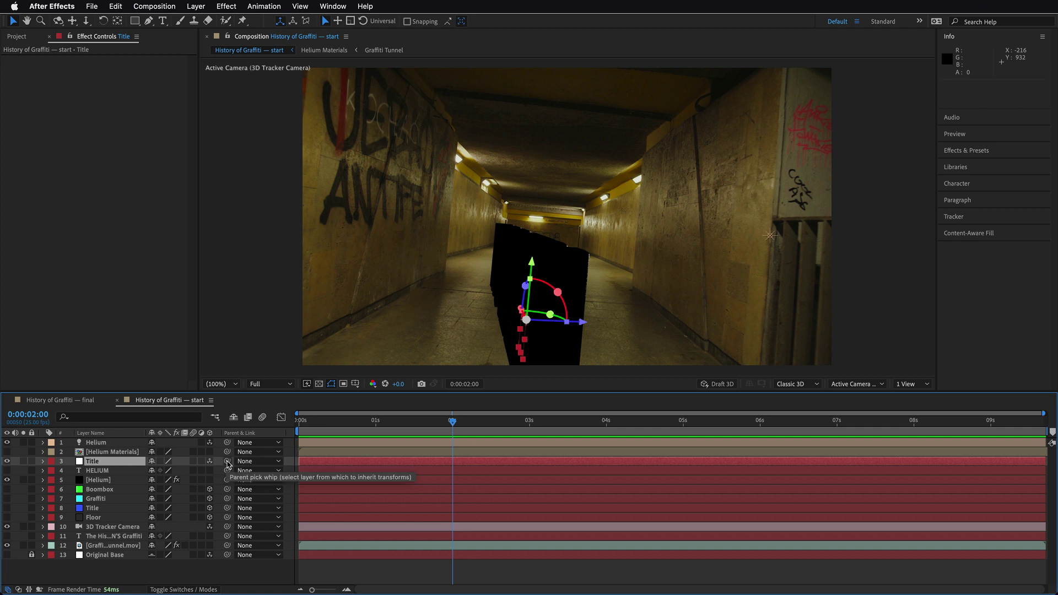
pyautogui.moveTo(227, 463); pyautogui.dragTo(96, 512)
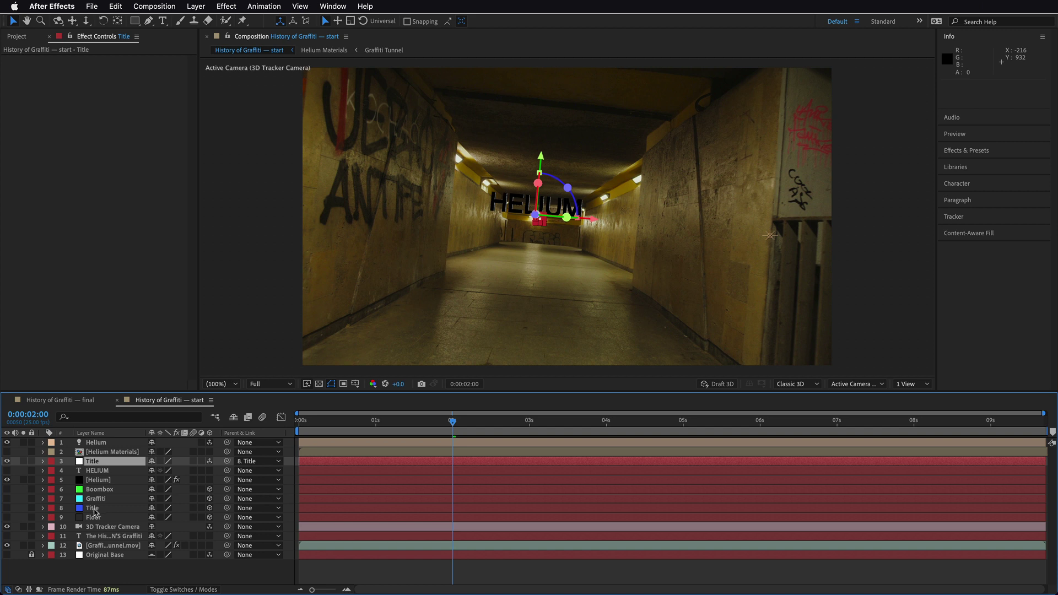
pyautogui.click(7, 508)
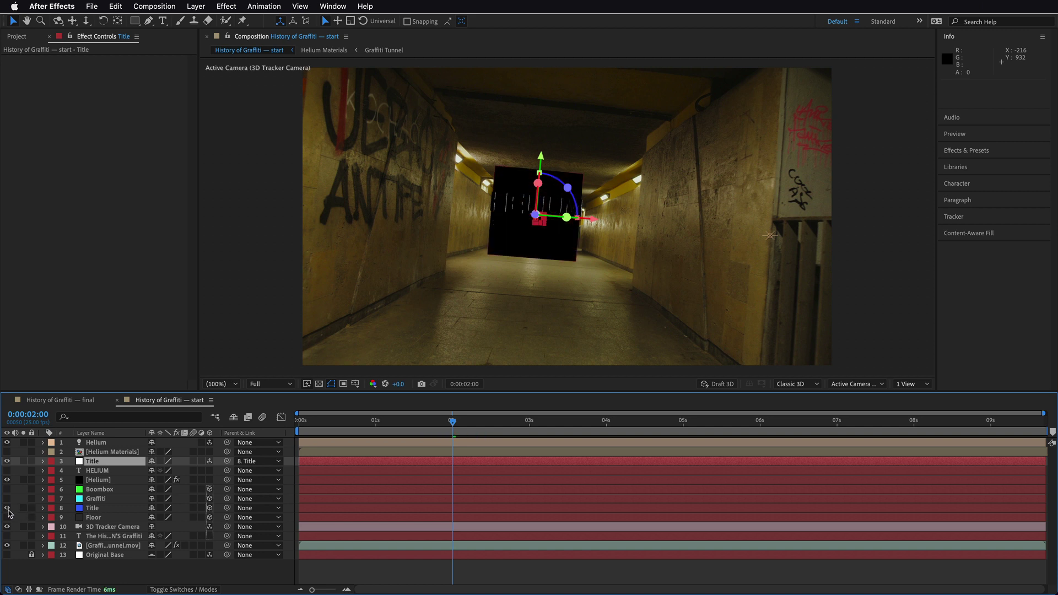
pyautogui.click(7, 508)
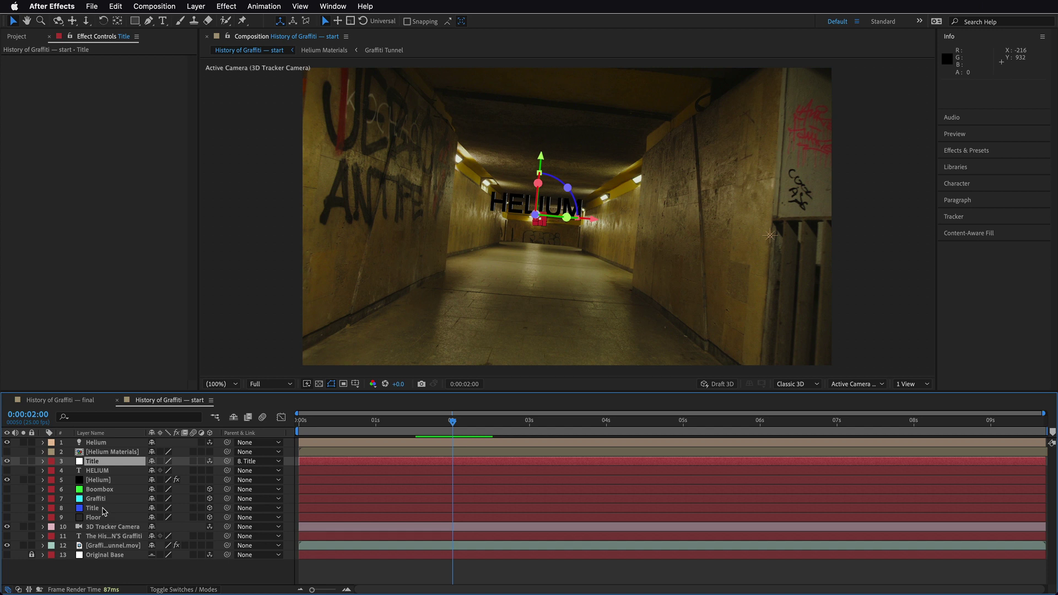
# Set the Extrude effect's path layer on the Helium solid to The History of LONDON'S Graffiti text layer
pyautogui.click(97, 481)
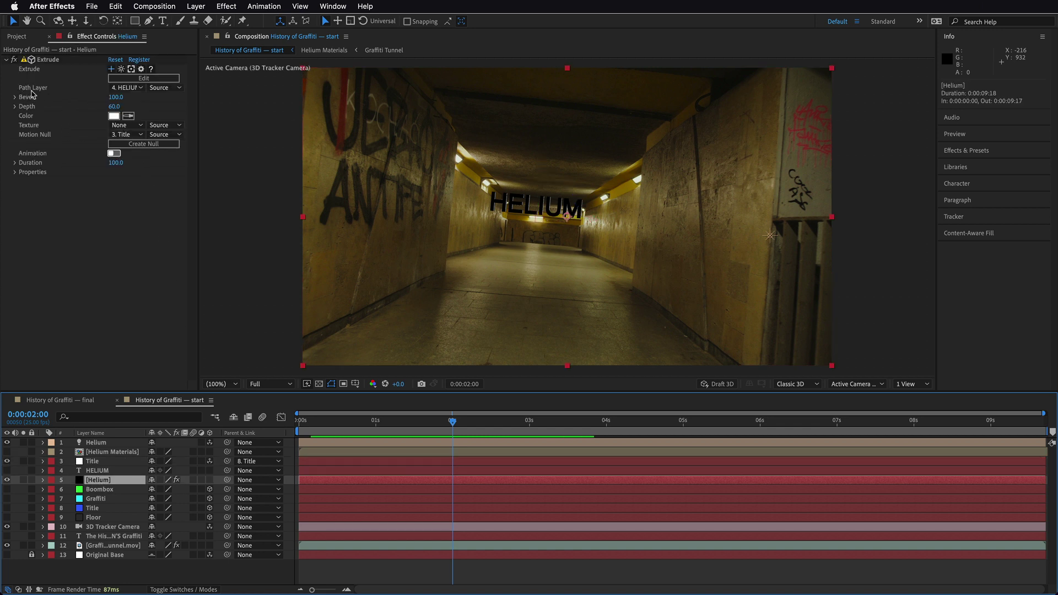
pyautogui.click(134, 88)
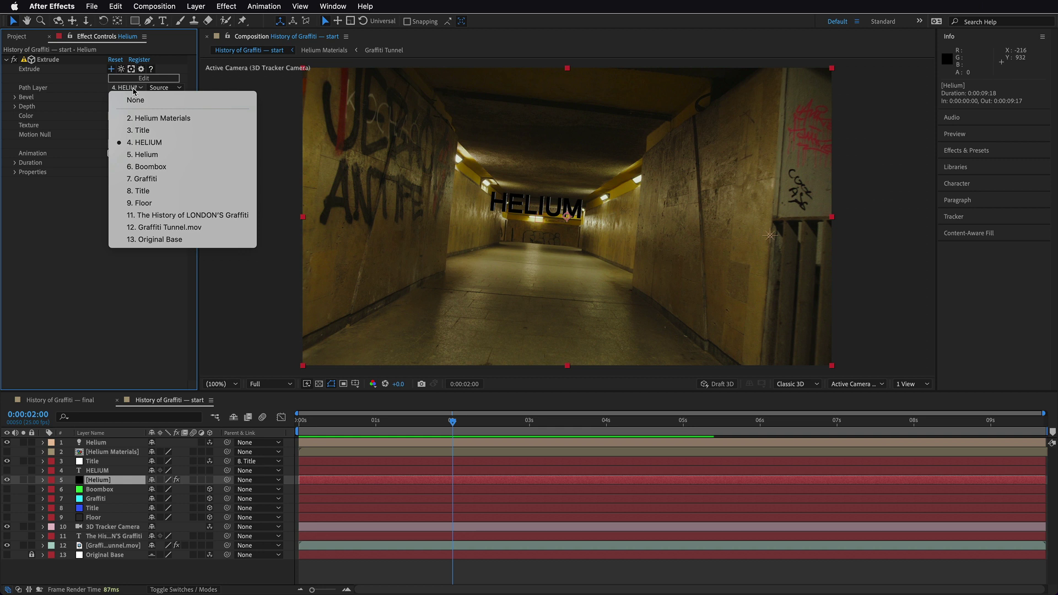
pyautogui.click(150, 218)
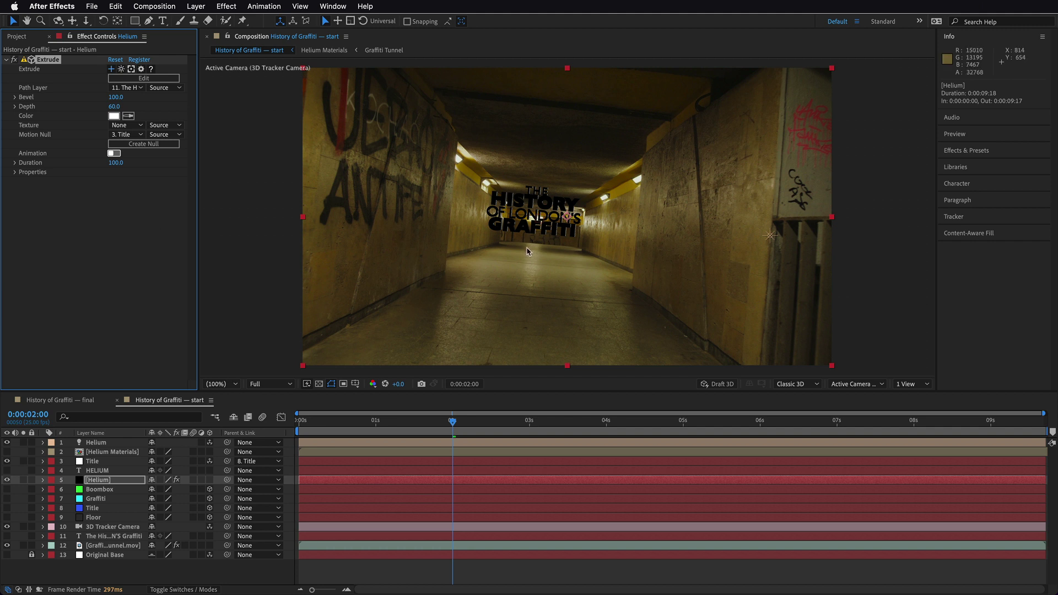
# Set the extruded title's bevel to 60 and depth to 160, and scrub to 0:00:04:03 to check its tracking
pyautogui.click(116, 97)
pyautogui.write('60')
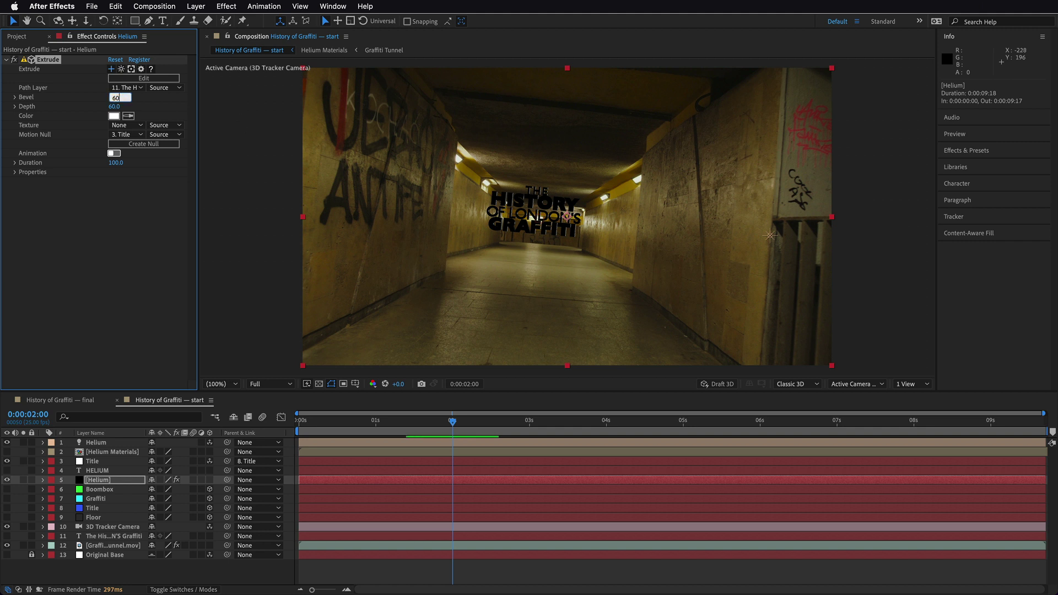
pyautogui.press('Tab')
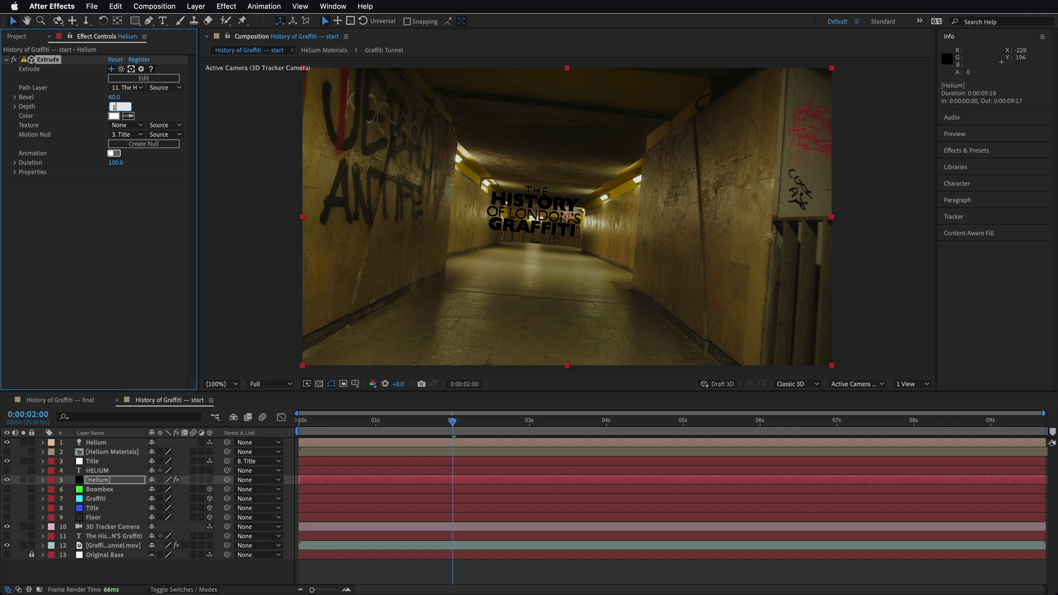
pyautogui.write('160')
pyautogui.press('Return')
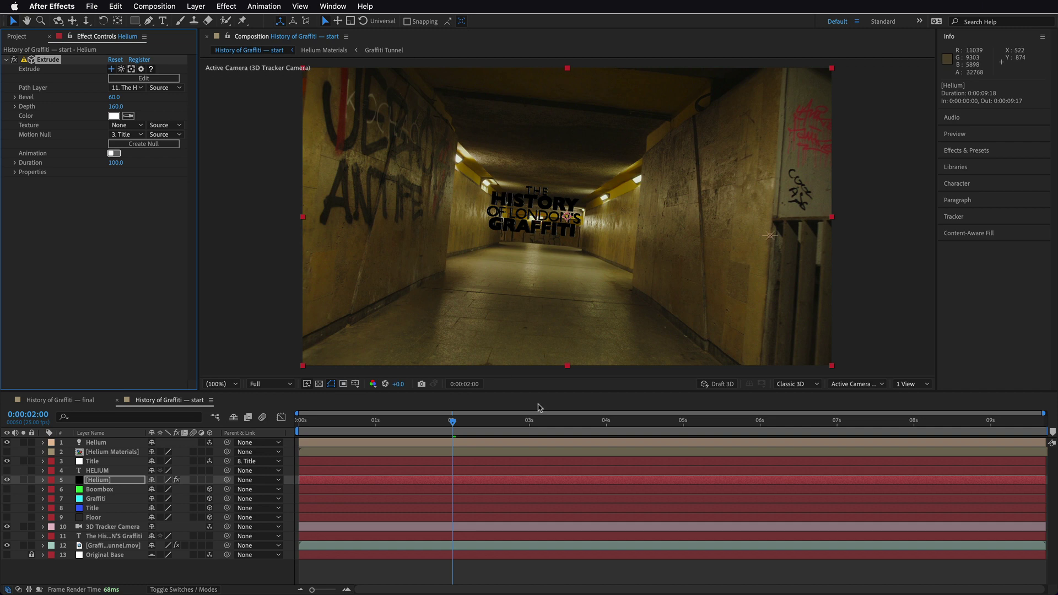
pyautogui.moveTo(455, 425); pyautogui.dragTo(617, 421)
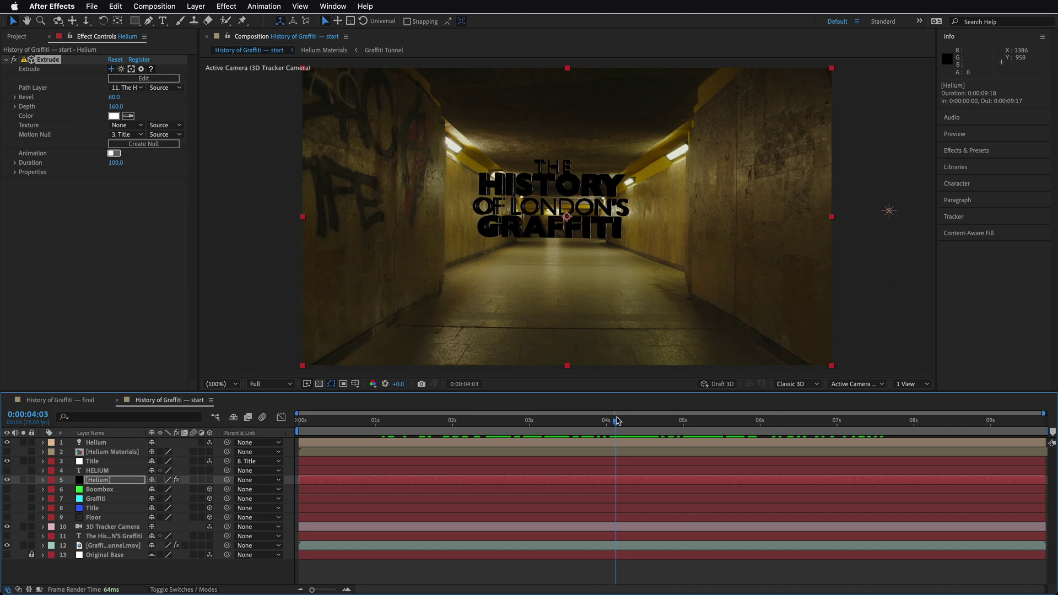
# Delete the HELIUM text layer and tuck Helium Materials away below all other layers as a hidden shy layer
pyautogui.click(97, 471)
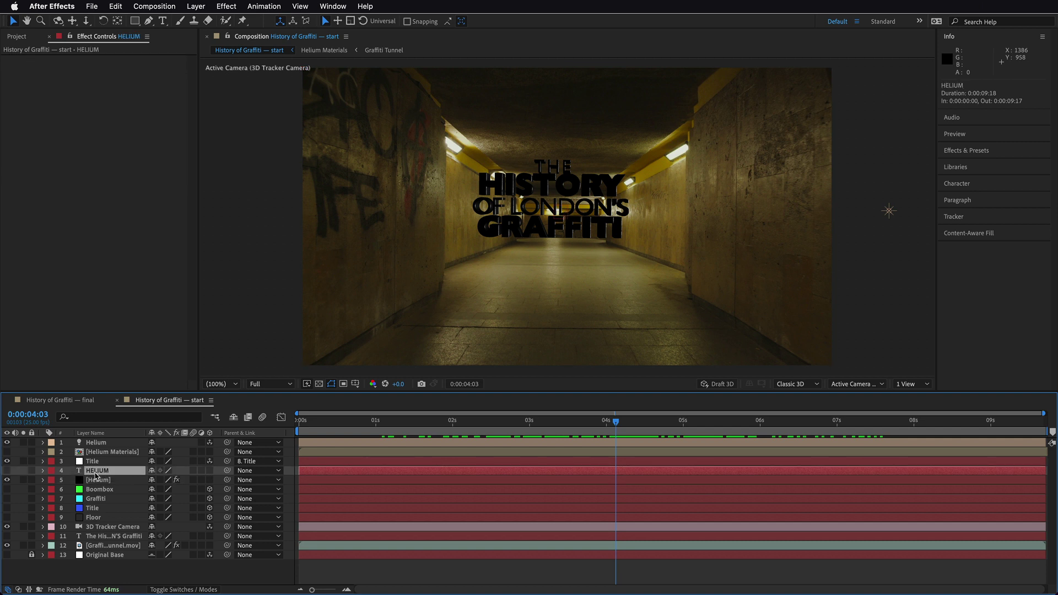
pyautogui.press('Delete')
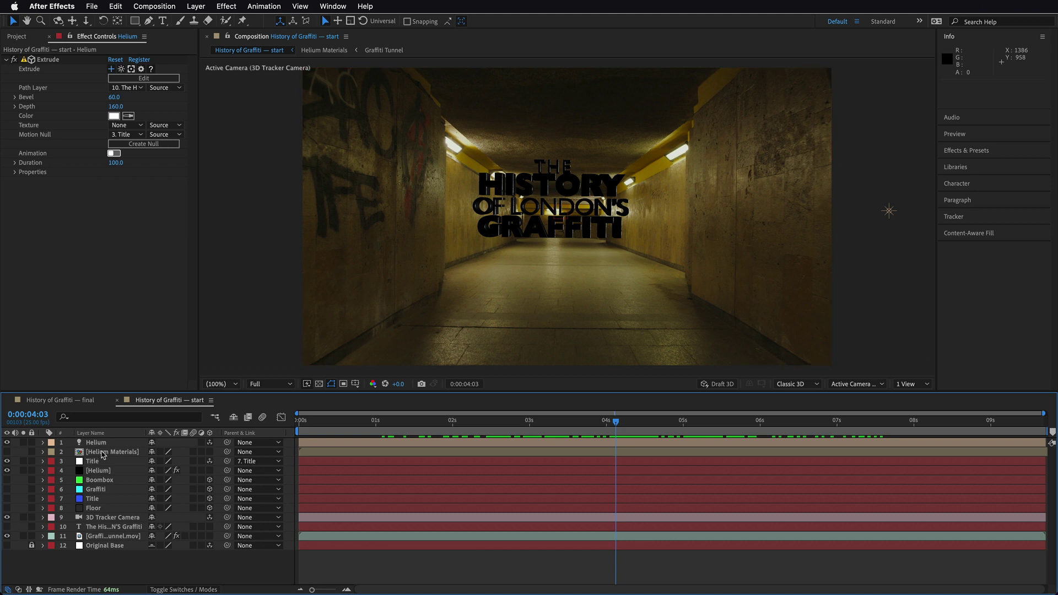
pyautogui.moveTo(100, 454); pyautogui.dragTo(95, 553)
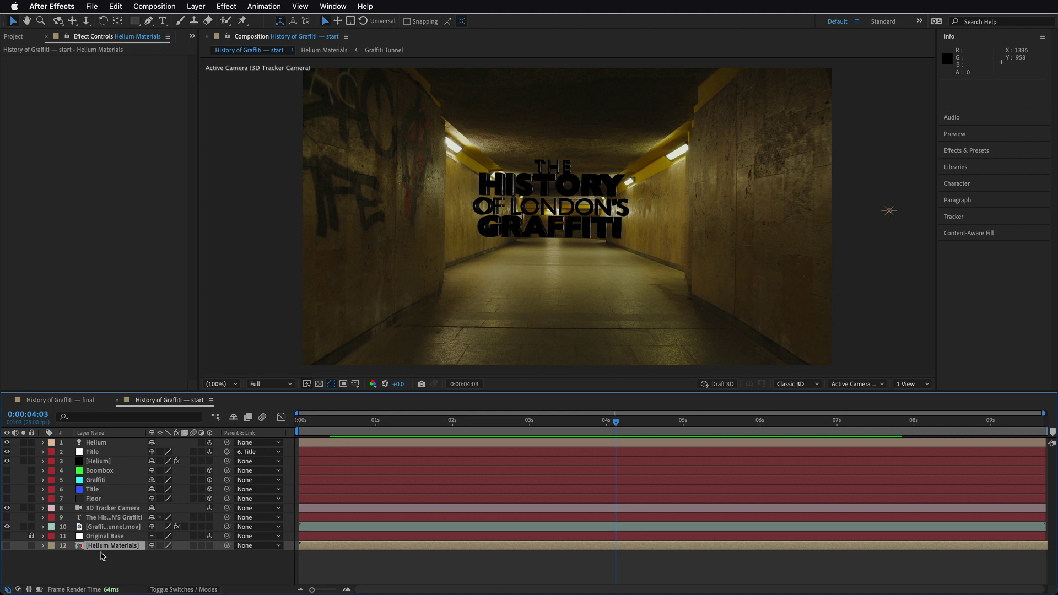
pyautogui.click(152, 546)
pyautogui.click(234, 417)
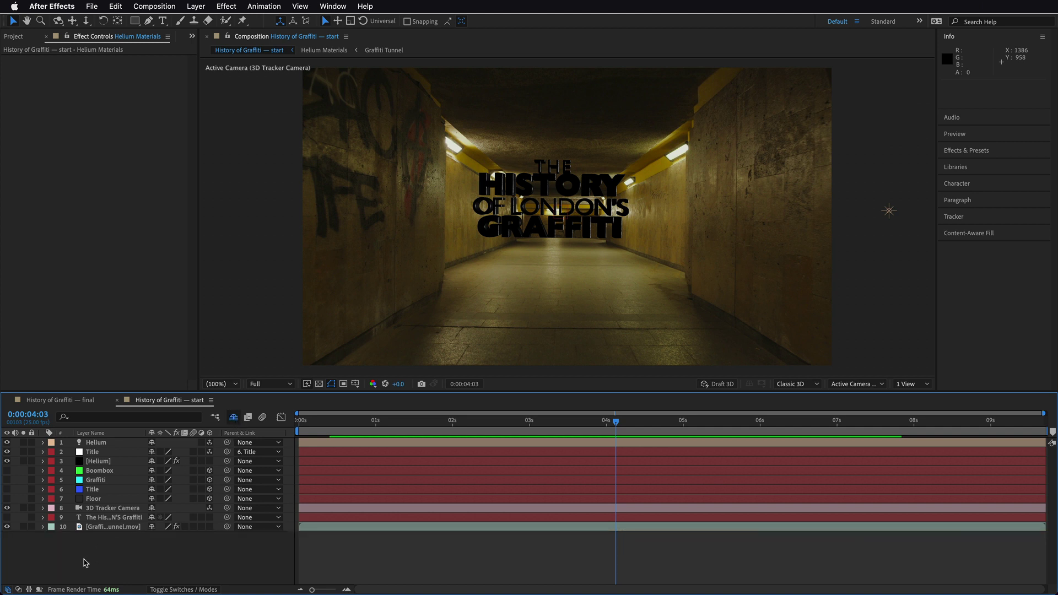
# Inspect the Helium light's settings, including light type and intensity, and close them without changes
pyautogui.click(99, 444)
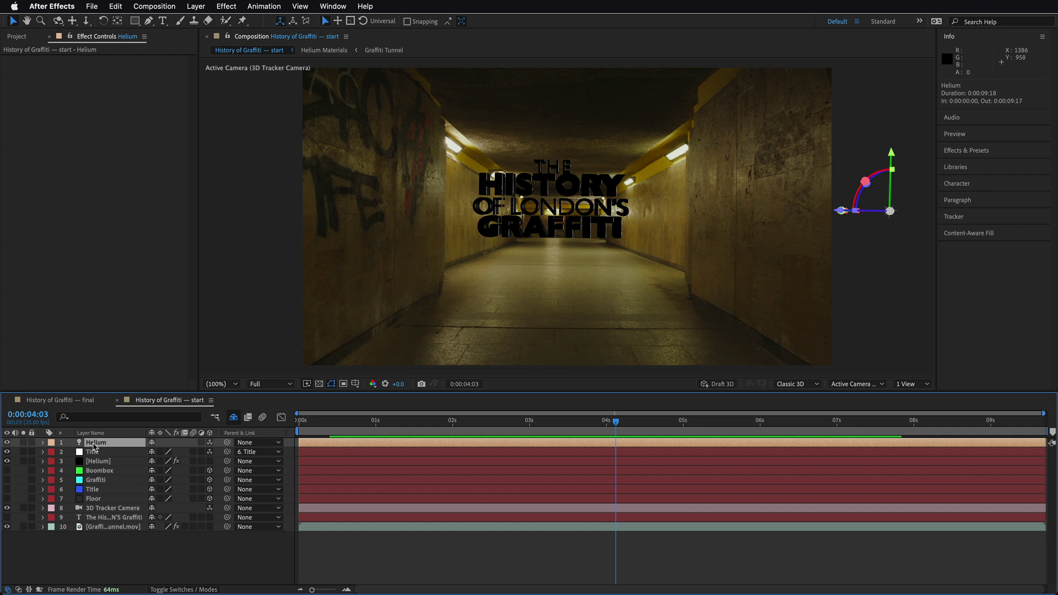
pyautogui.doubleClick(93, 443)
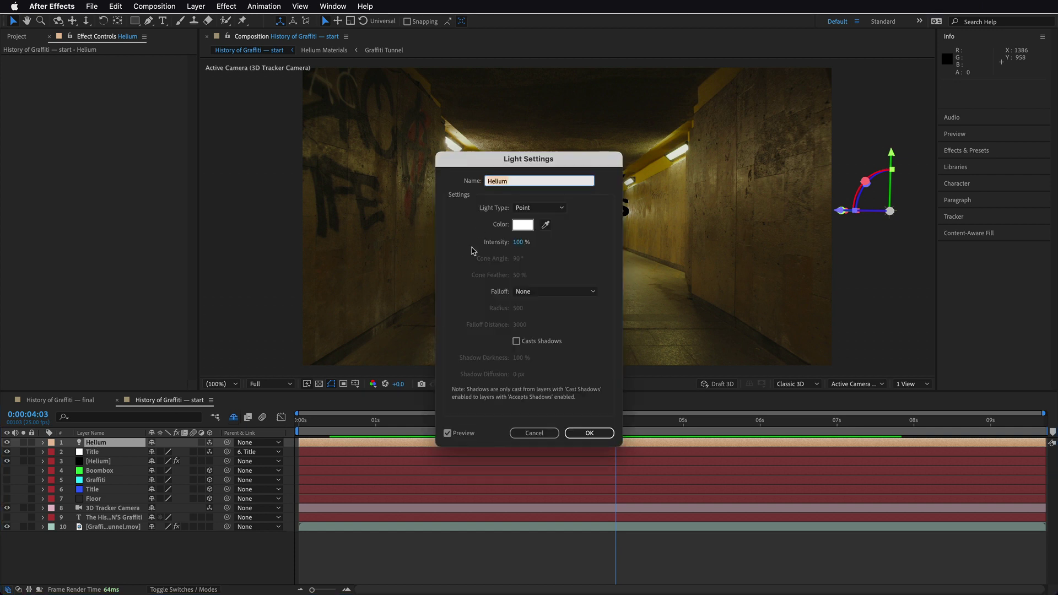
pyautogui.click(590, 435)
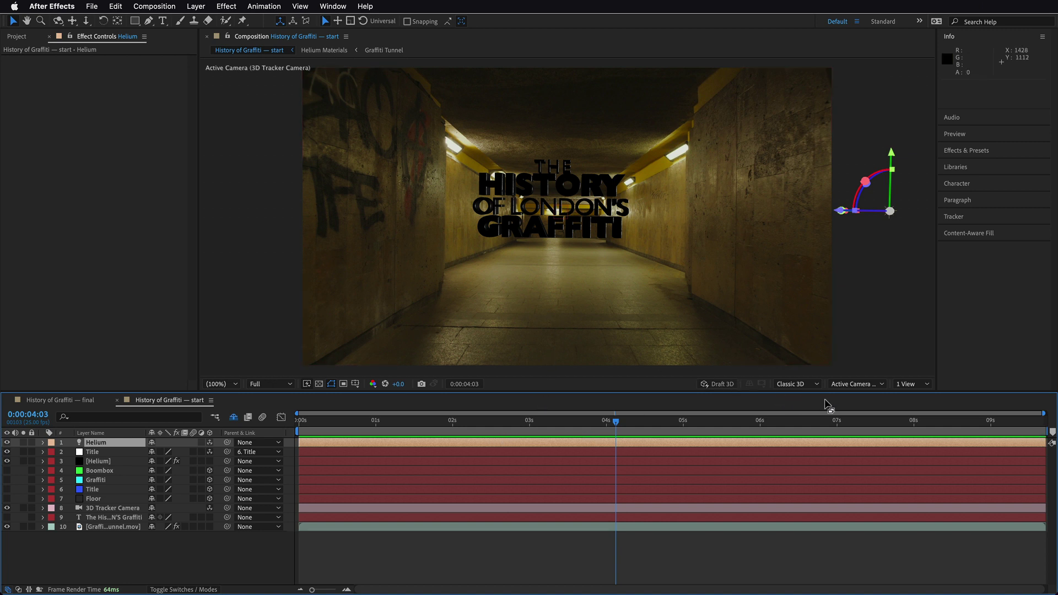
# In Custom View 1, reposition the Helium light to about -378, 1249, -960, then return to the active camera view and deselect it
pyautogui.click(857, 386)
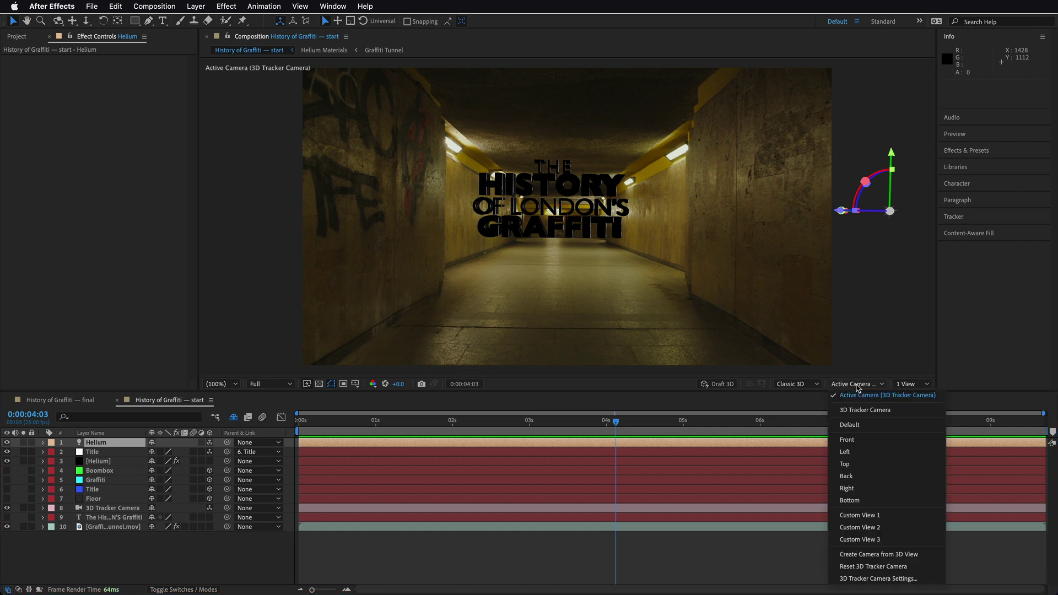
pyautogui.click(854, 517)
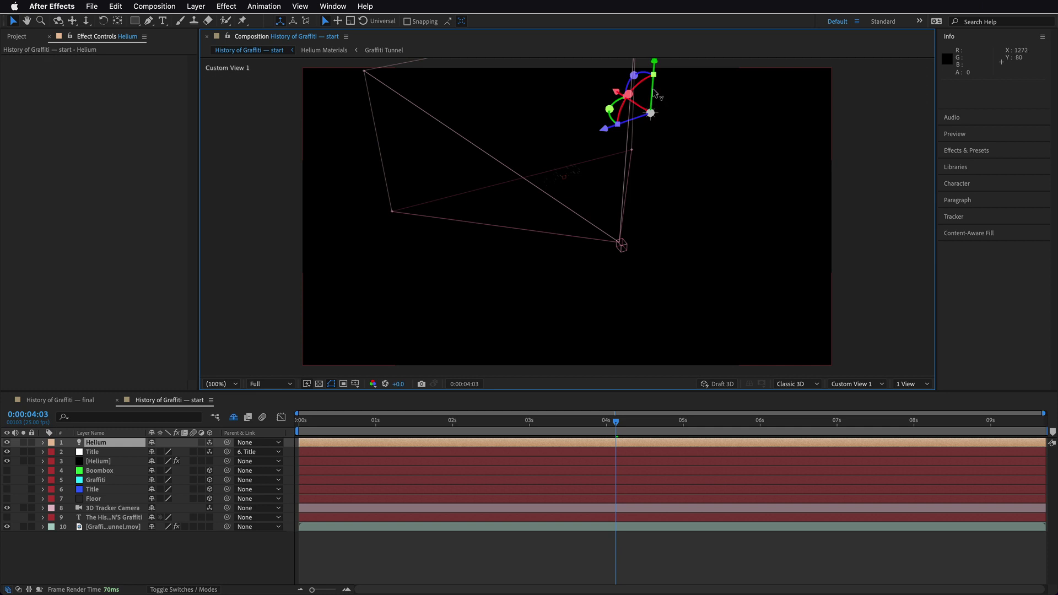
pyautogui.moveTo(655, 102); pyautogui.dragTo(791, 351)
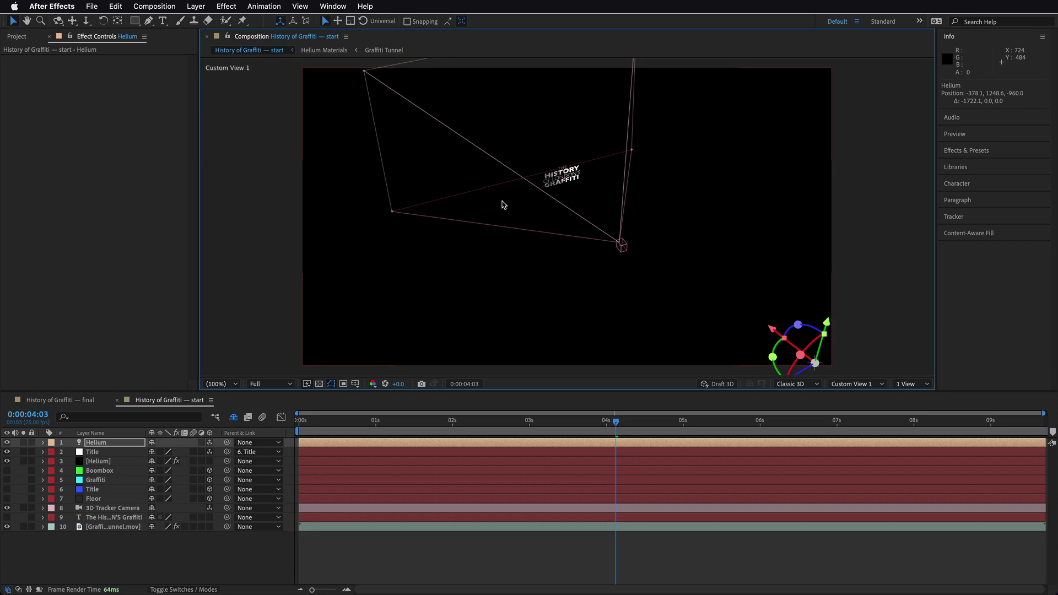
pyautogui.press('F12')
pyautogui.press('F2')
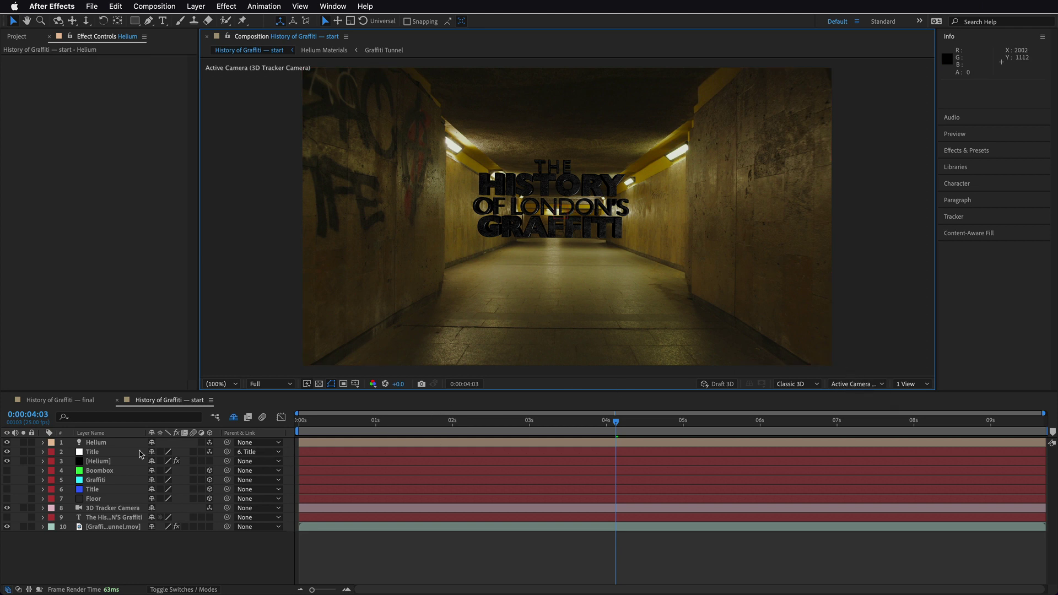
# Scale the Title null up uniformly to 211%
pyautogui.click(93, 453)
pyautogui.click(93, 453)
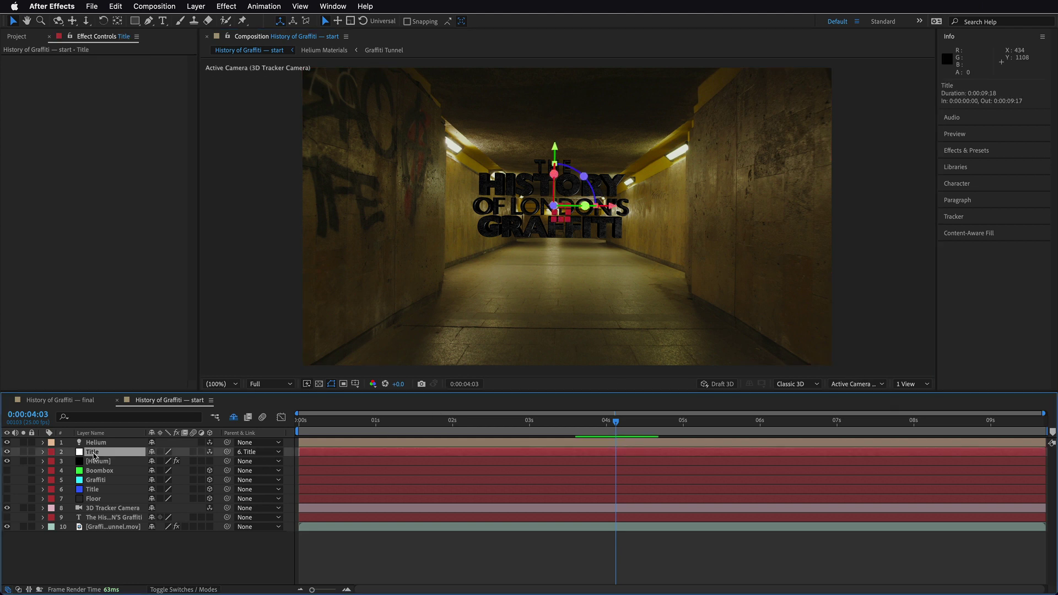
pyautogui.click(43, 451)
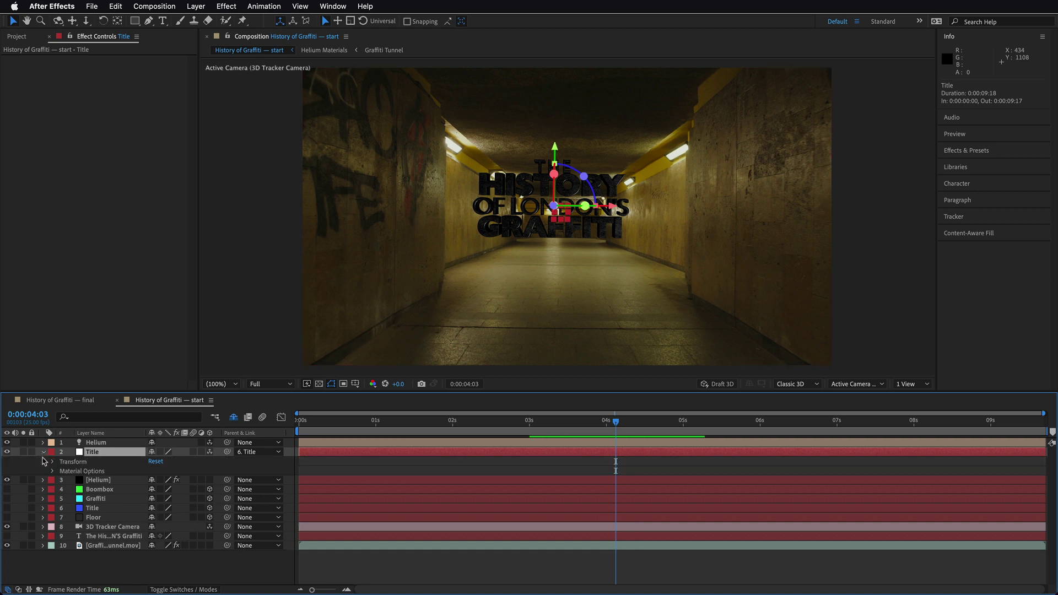
pyautogui.press('s')
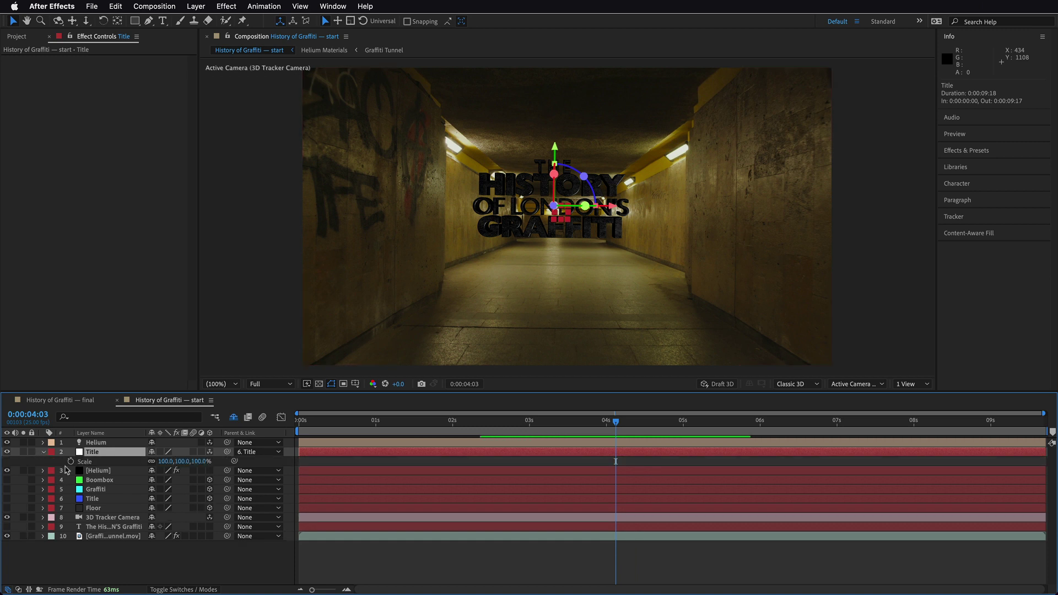
pyautogui.moveTo(182, 463); pyautogui.dragTo(226, 464)
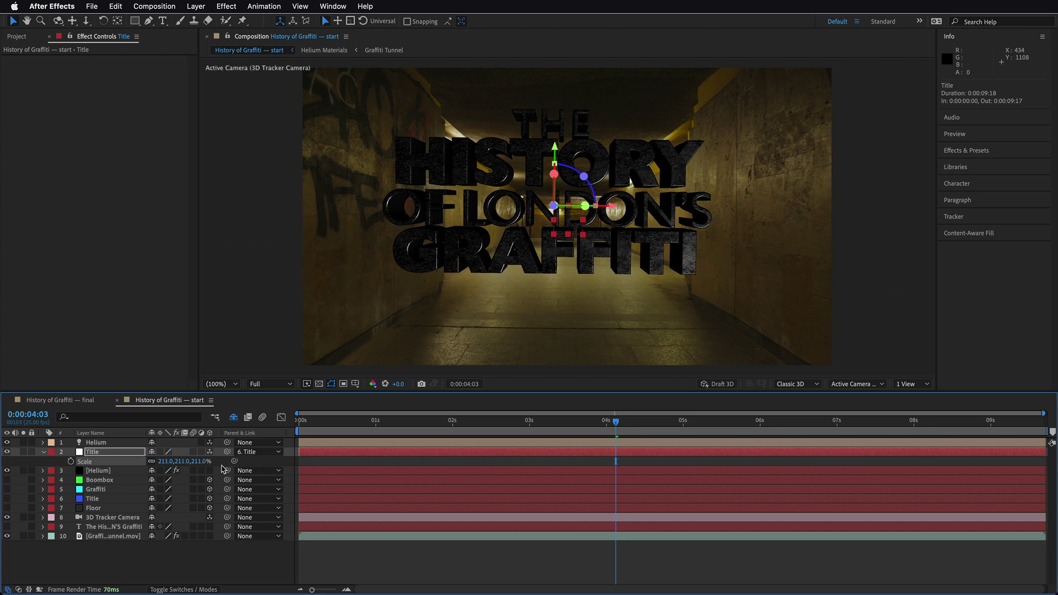
# At 0:00:06:01, set the Title null's position to 538, 907, -346 and its scale to 243%
pyautogui.hotkey('shift', 'p')
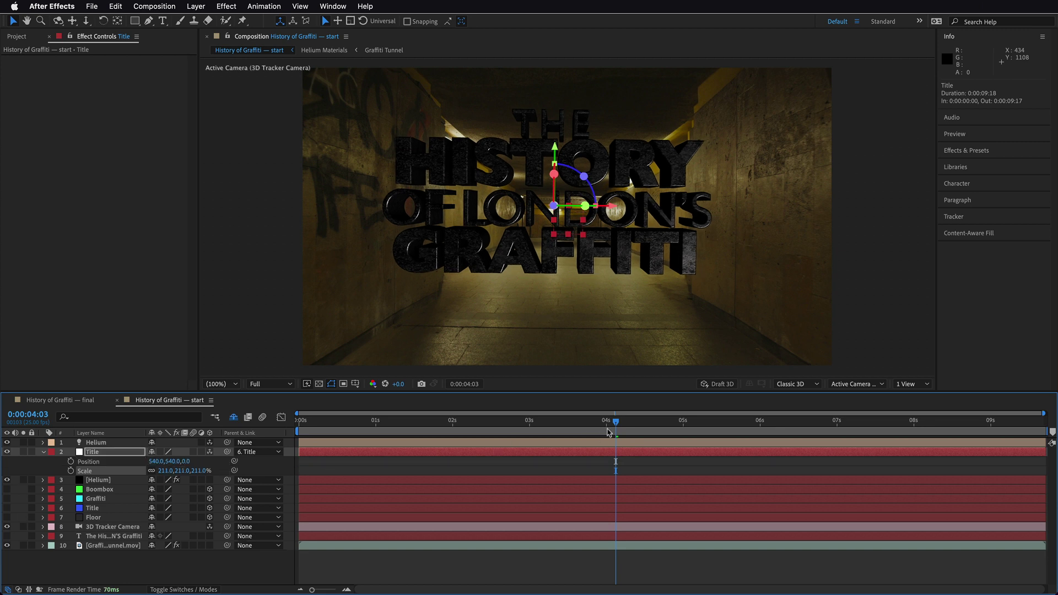
pyautogui.moveTo(641, 428); pyautogui.dragTo(764, 436)
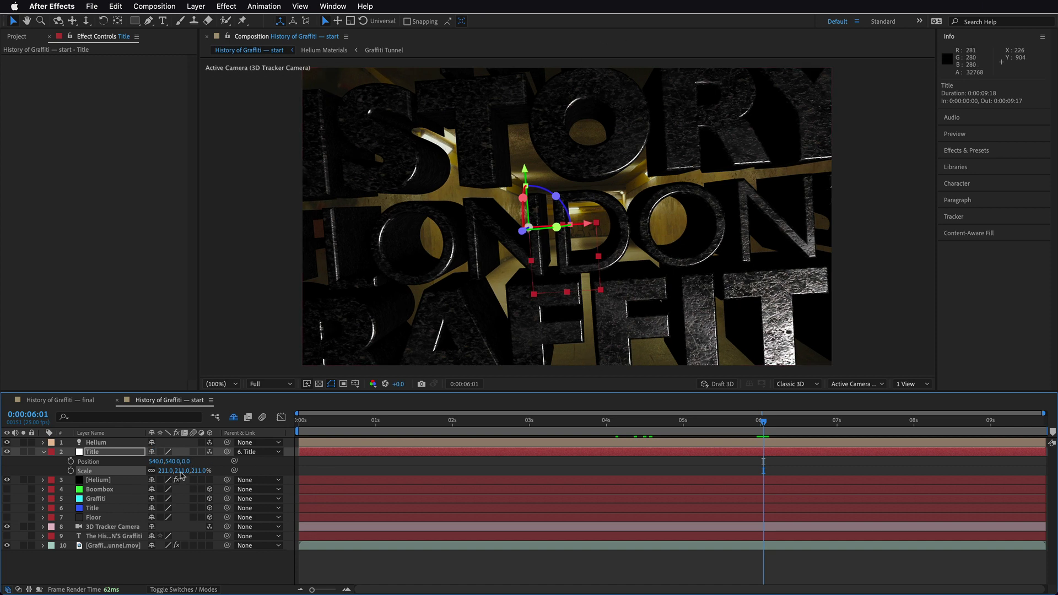
pyautogui.moveTo(182, 462); pyautogui.dragTo(371, 471)
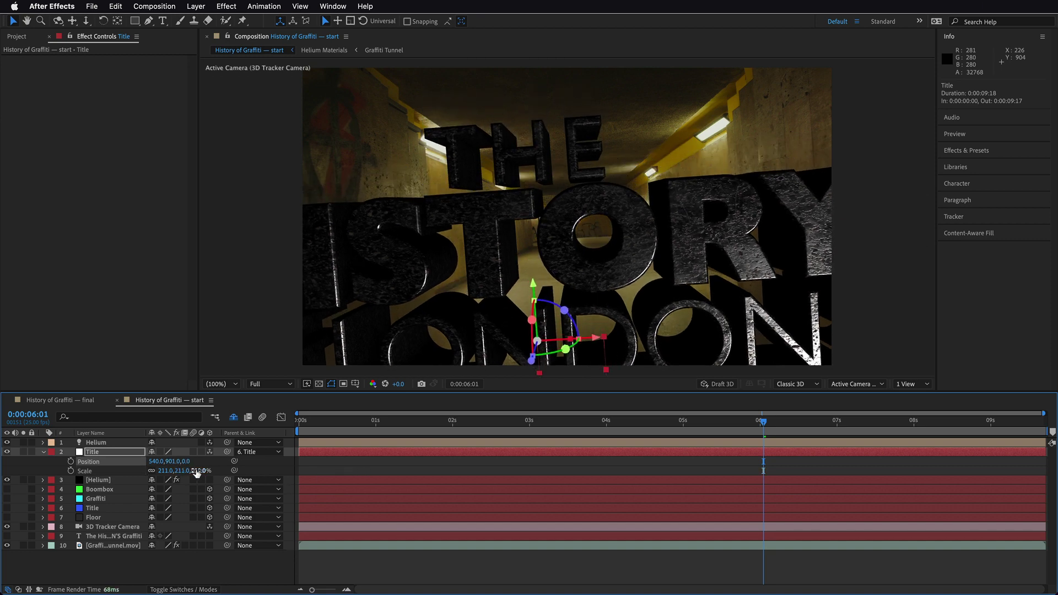
pyautogui.moveTo(205, 470); pyautogui.dragTo(6, 474)
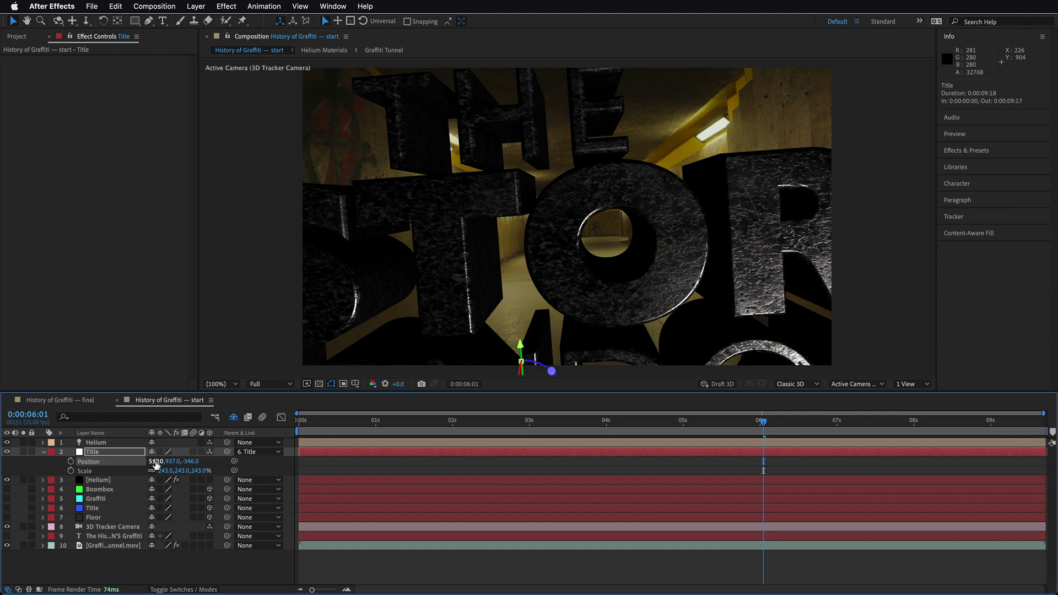
pyautogui.moveTo(156, 463)
pyautogui.mouseDown()
pyautogui.moveTo(138, 464)
pyautogui.moveTo(161, 462)
pyautogui.moveTo(152, 462)
pyautogui.mouseUp()
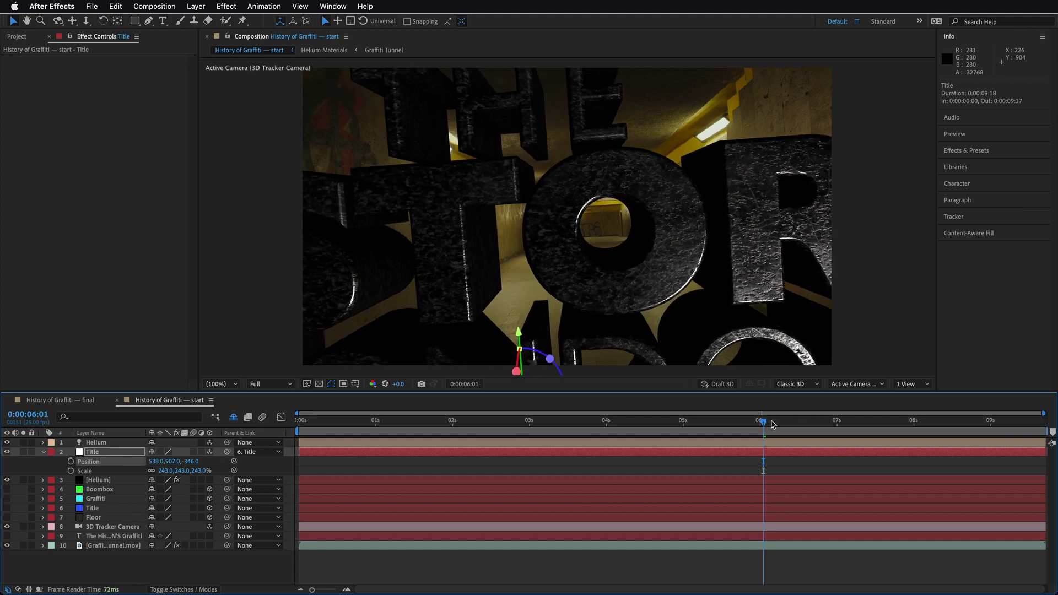
# At 0:00:07:00, set the Title null's position to 475, 829, -346 so the camera passes through the letter O, and scrub back to 0:00:02:23
pyautogui.moveTo(772, 424); pyautogui.dragTo(845, 424)
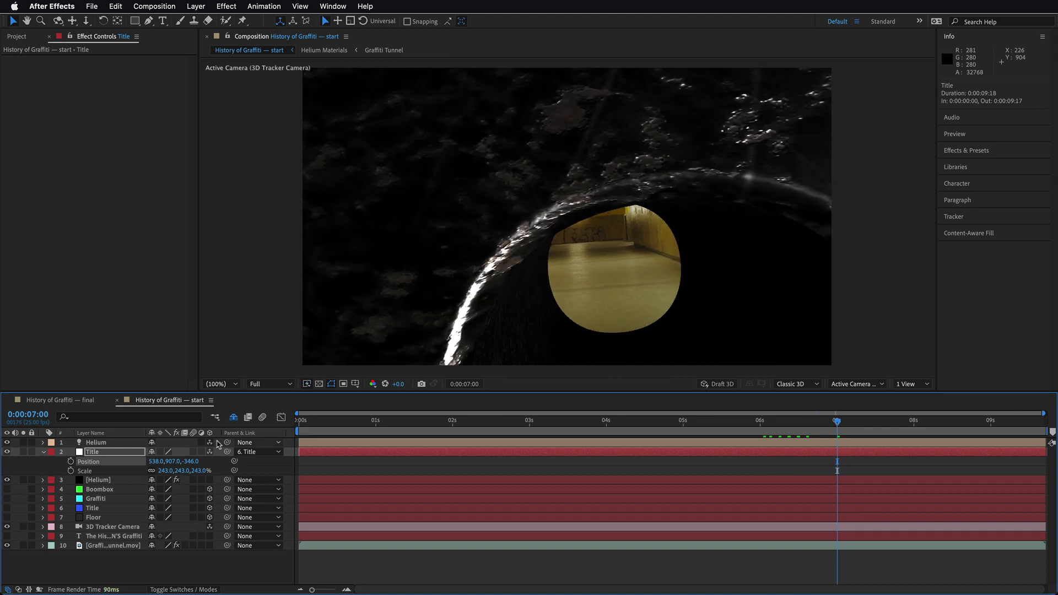
pyautogui.moveTo(158, 461); pyautogui.dragTo(117, 462)
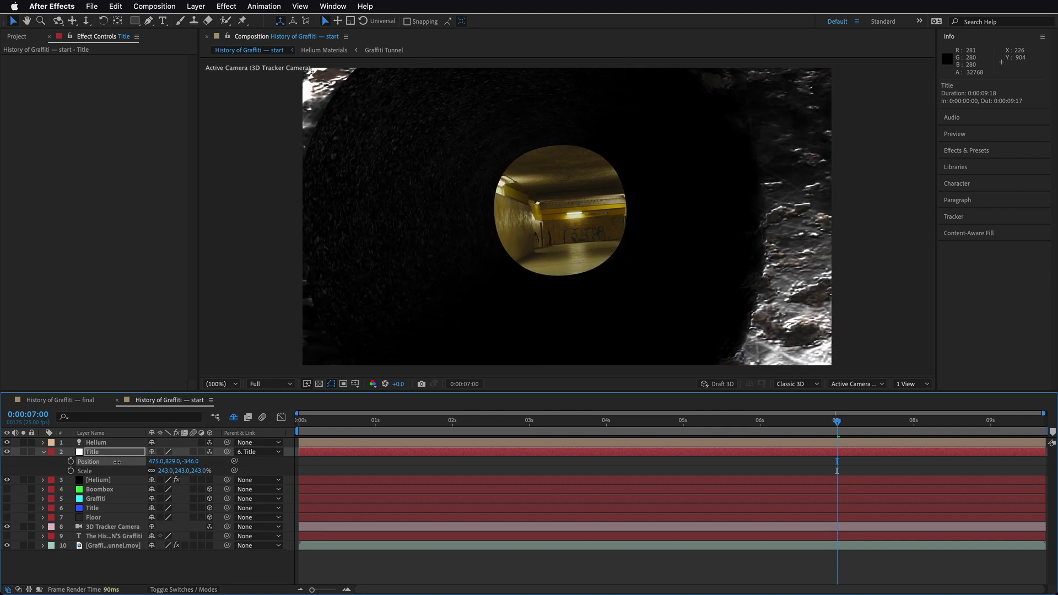
pyautogui.moveTo(840, 424); pyautogui.dragTo(525, 432)
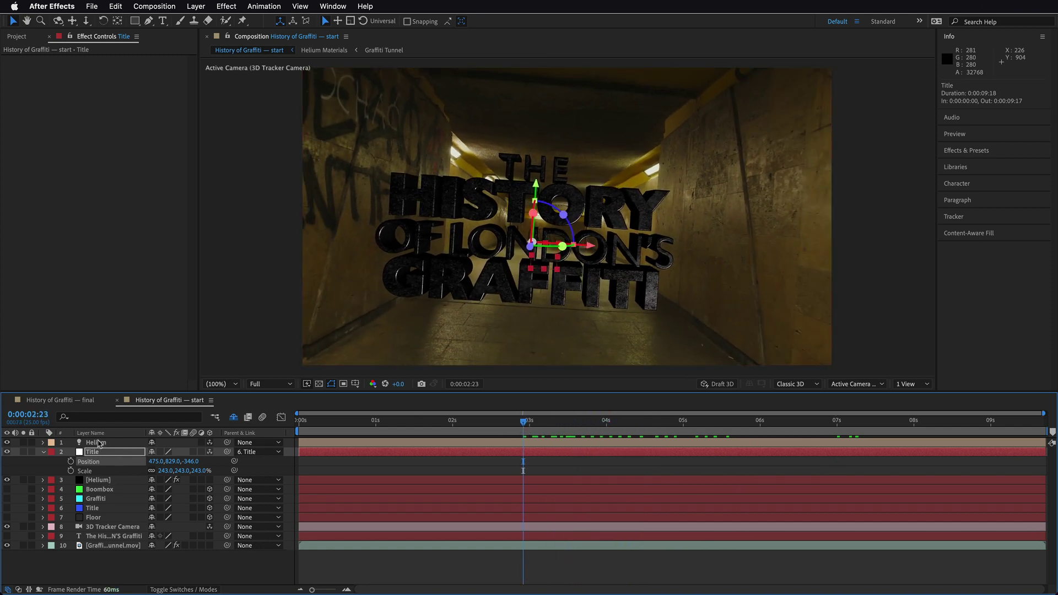
# Set the Helium light's Y position to 1014.6 and Z position to 180
pyautogui.click(98, 443)
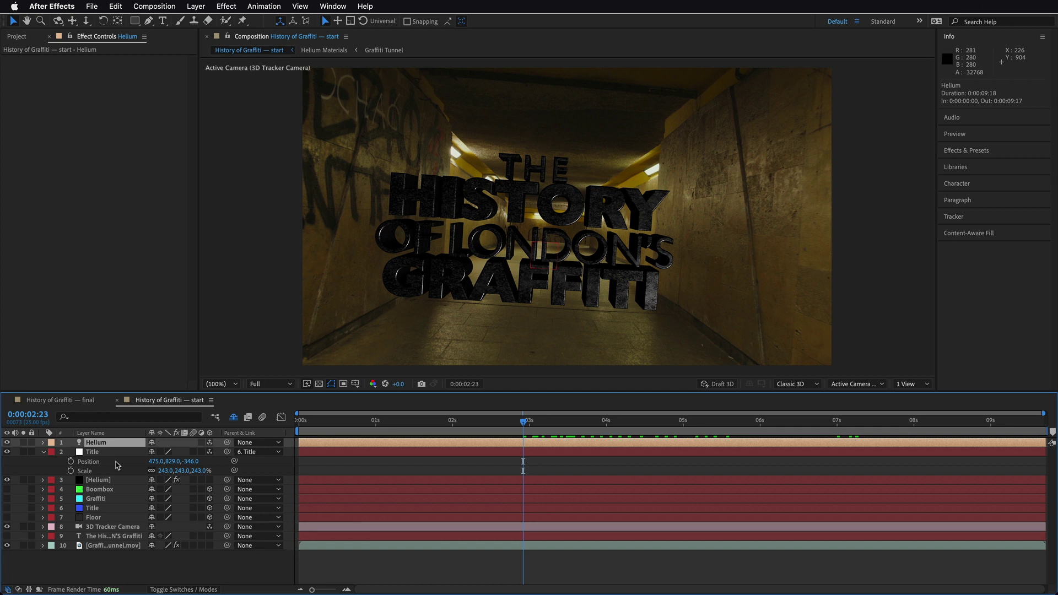
pyautogui.press('p')
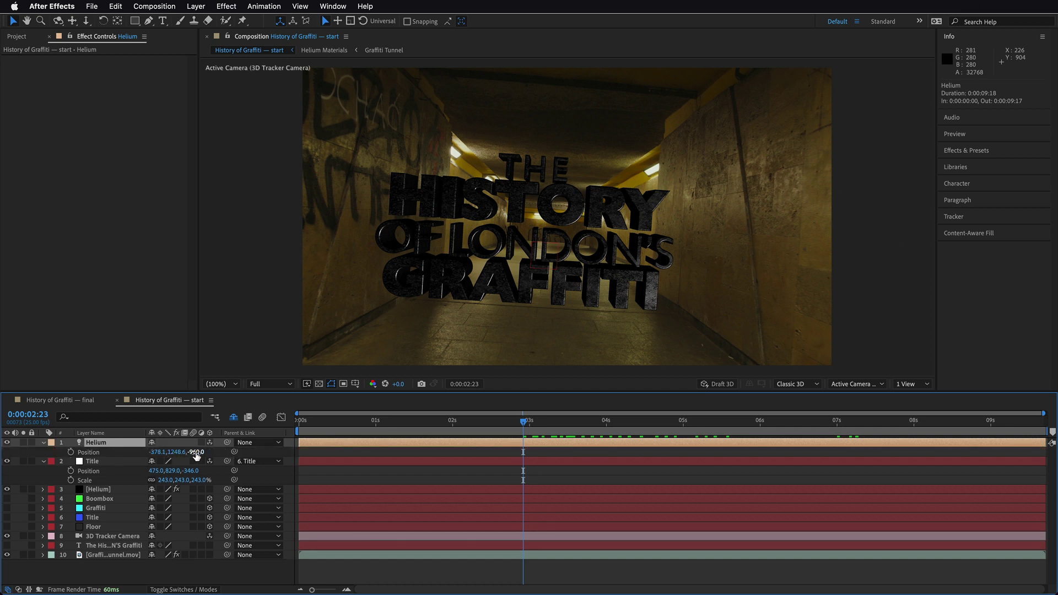
pyautogui.moveTo(205, 452); pyautogui.dragTo(49, 449)
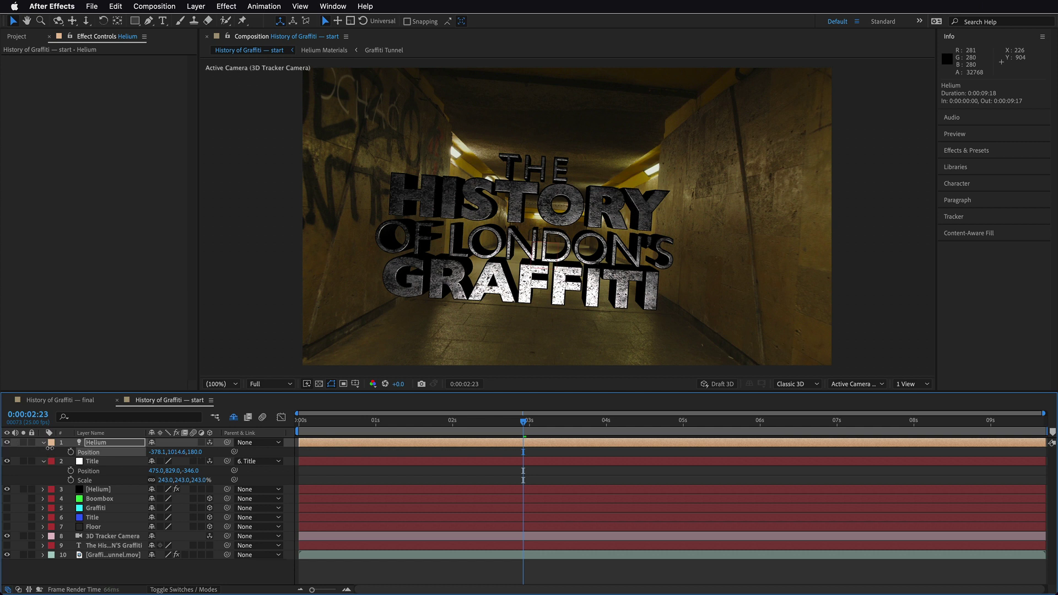
# Sample a yellow from the tunnel footage as the Helium light's color and lighten it to DDCA90
pyautogui.doubleClick(95, 445)
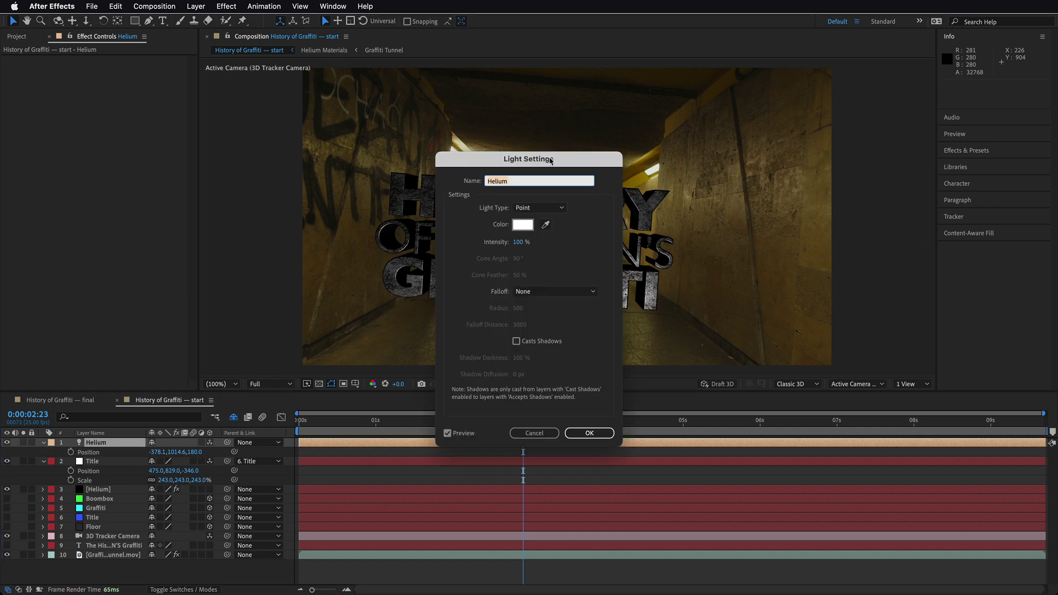
pyautogui.moveTo(551, 159); pyautogui.dragTo(268, 70)
pyautogui.click(264, 134)
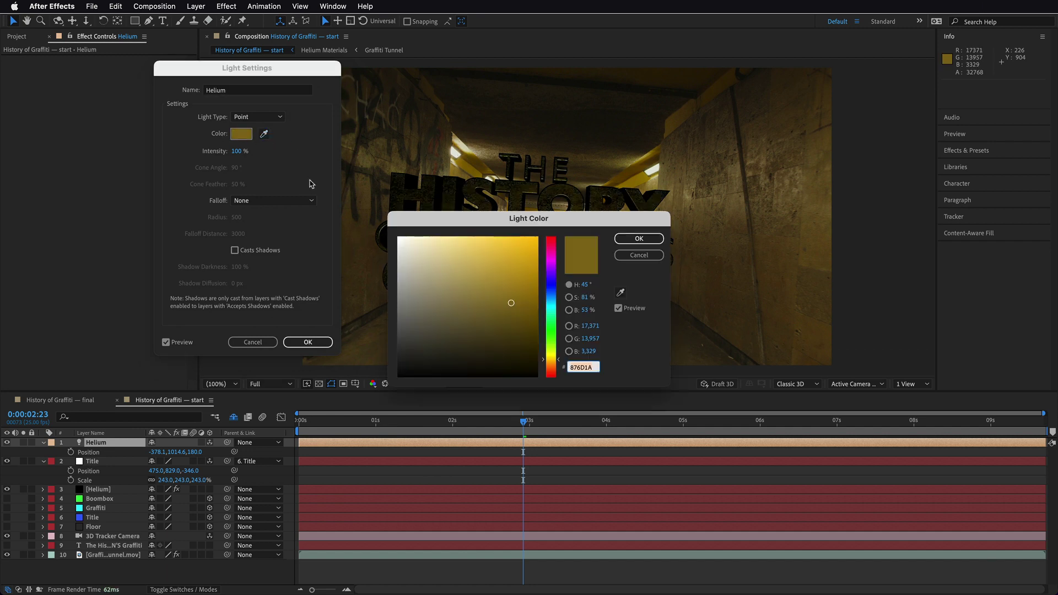
pyautogui.click(451, 261)
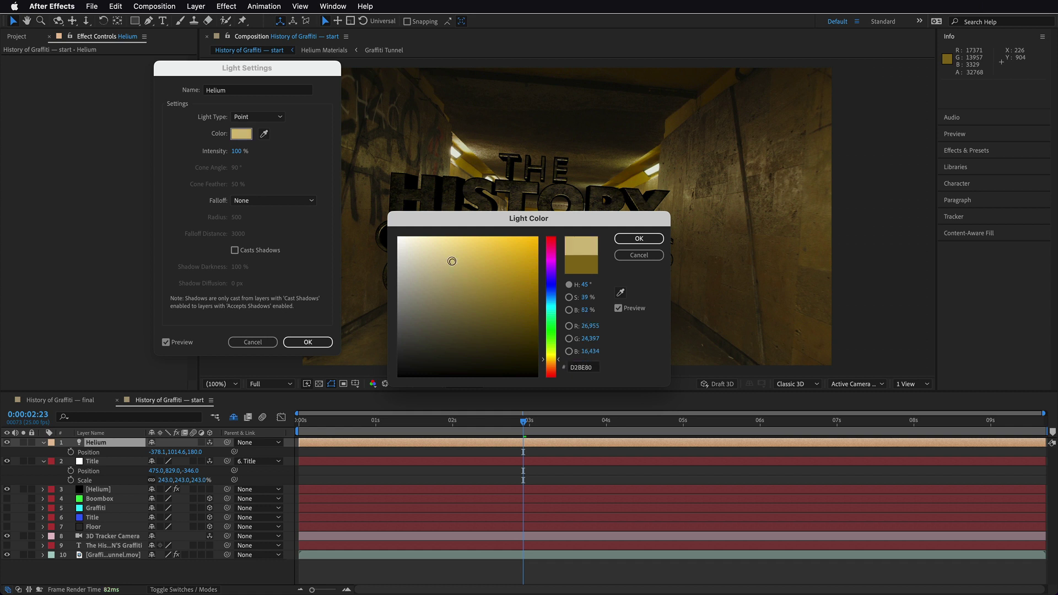
pyautogui.moveTo(452, 261); pyautogui.dragTo(446, 255)
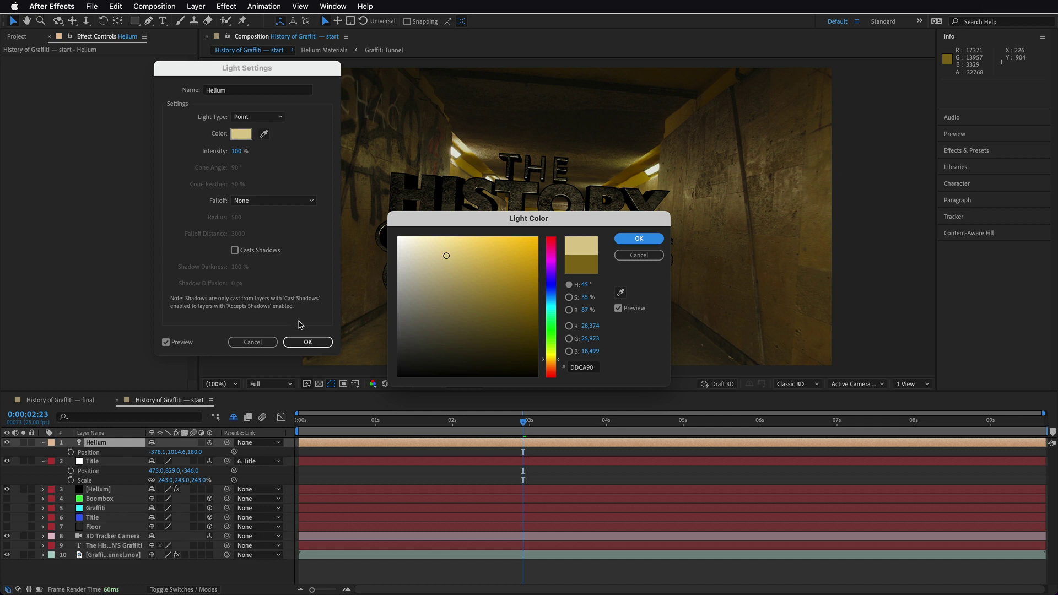
pyautogui.press('Return')
pyautogui.click(306, 344)
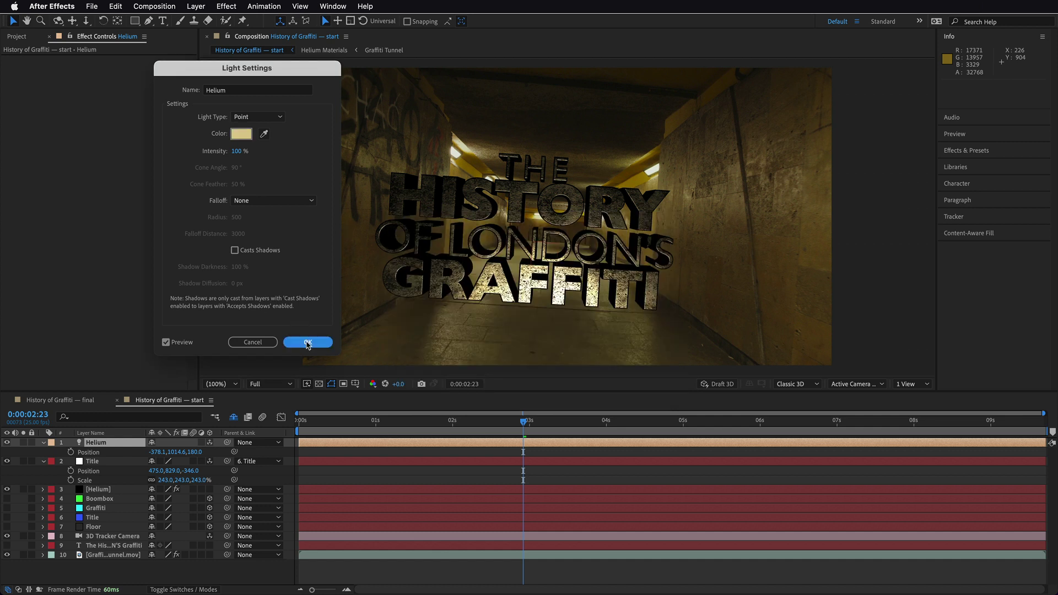
pyautogui.press('Return')
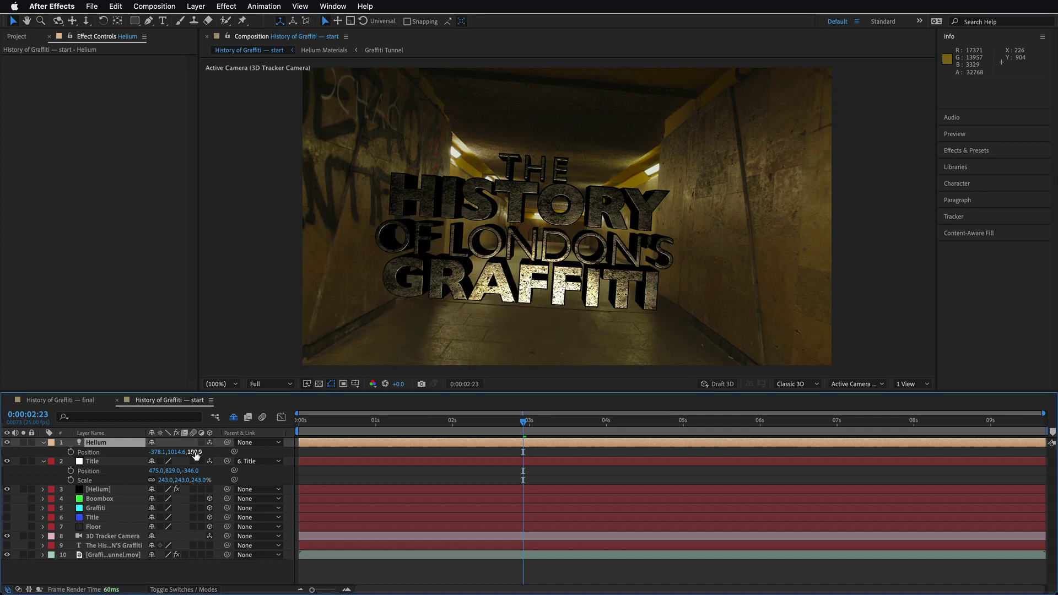
# Adjust the Helium light's position to Y 510.6 and Z 277, and scrub to 0:00:02:19 to check the title's lighting
pyautogui.moveTo(179, 455); pyautogui.dragTo(83, 451)
pyautogui.moveTo(203, 451); pyautogui.dragTo(248, 451)
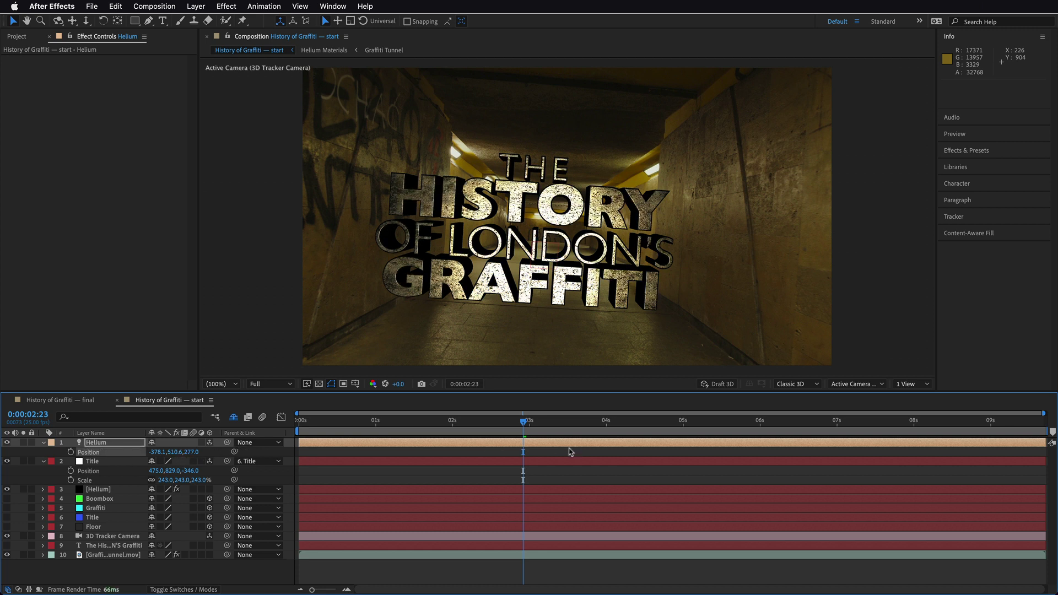
pyautogui.moveTo(535, 429); pyautogui.dragTo(507, 439)
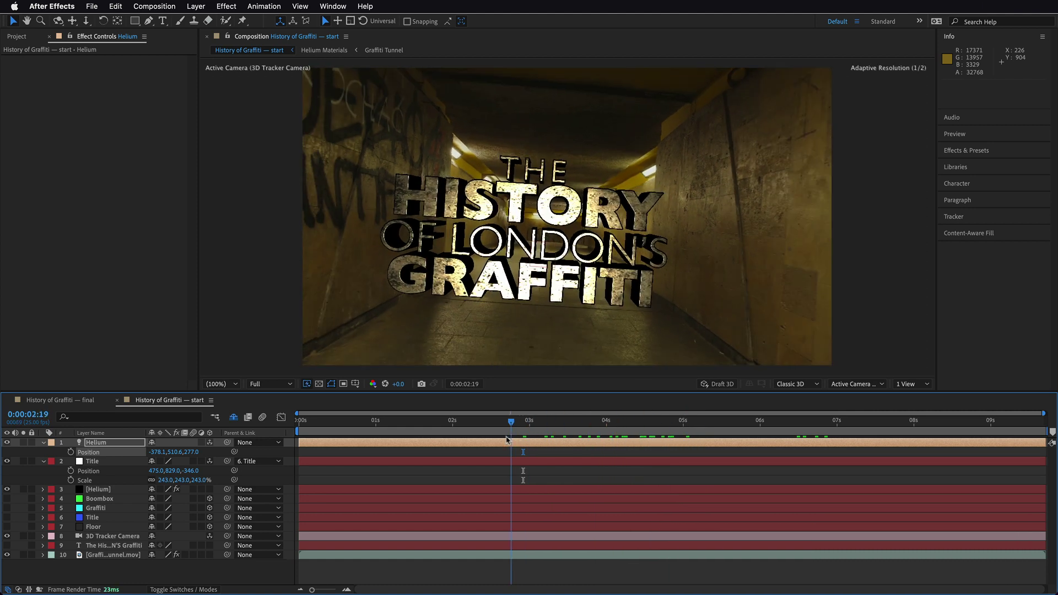
# Duplicate the Helium light, move the copy along X to 1410.4 in Custom View 1, and return to the active camera view
pyautogui.click(89, 444)
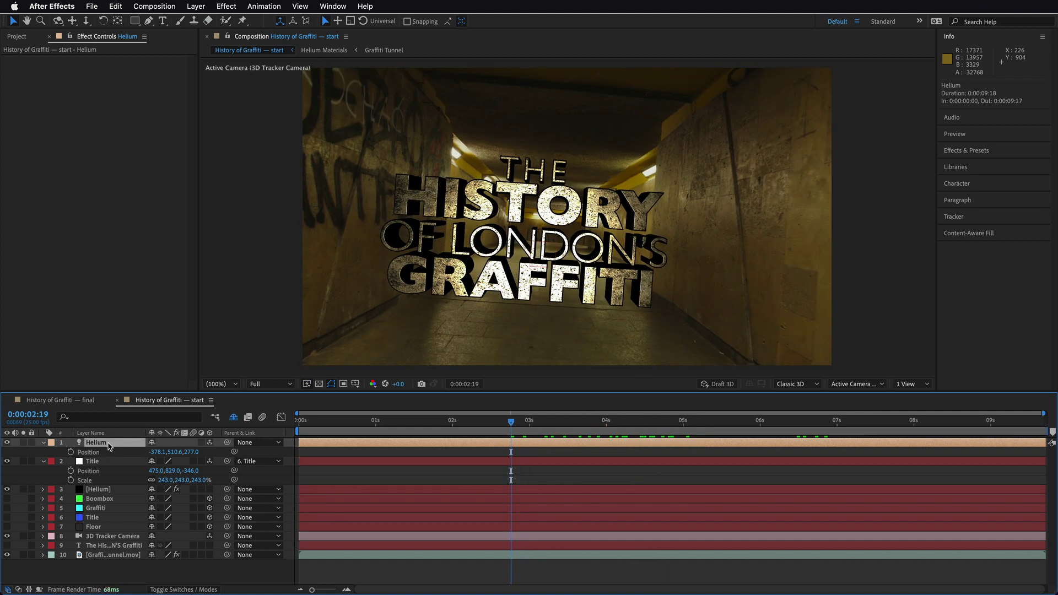
pyautogui.press('super+d')
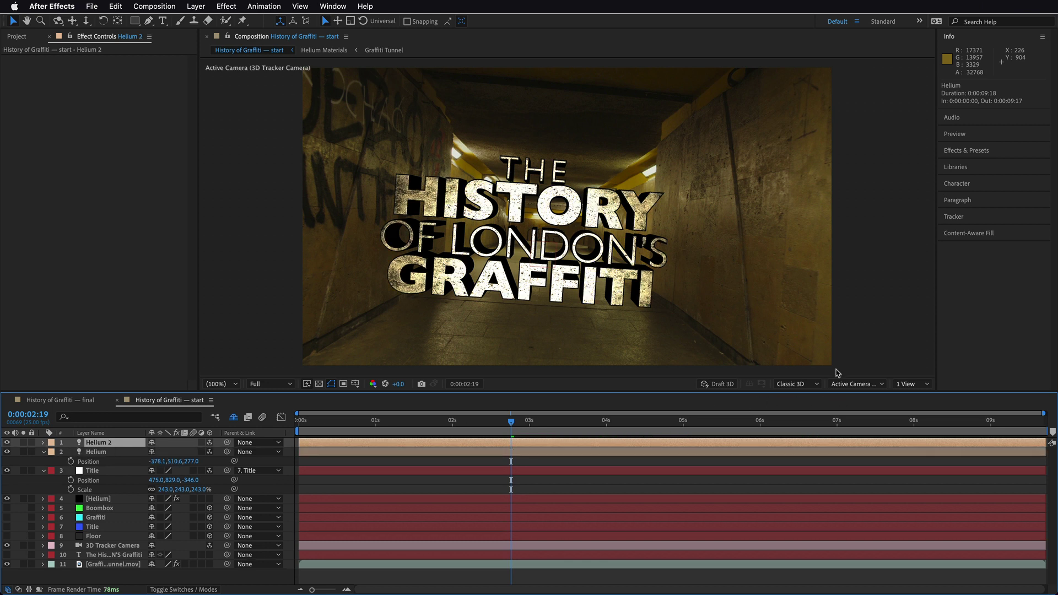
pyautogui.click(857, 384)
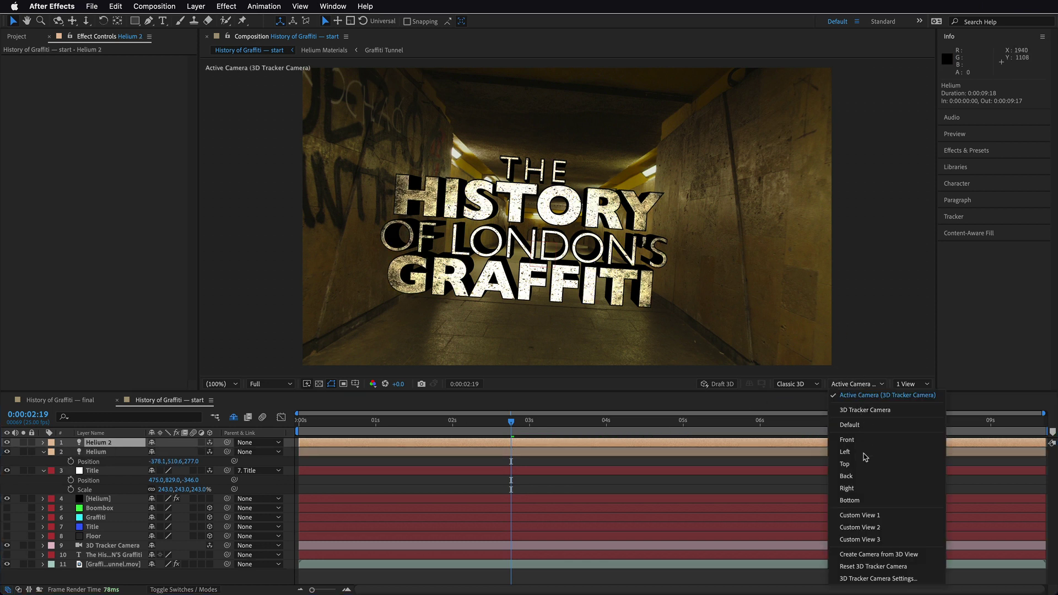
pyautogui.click(864, 515)
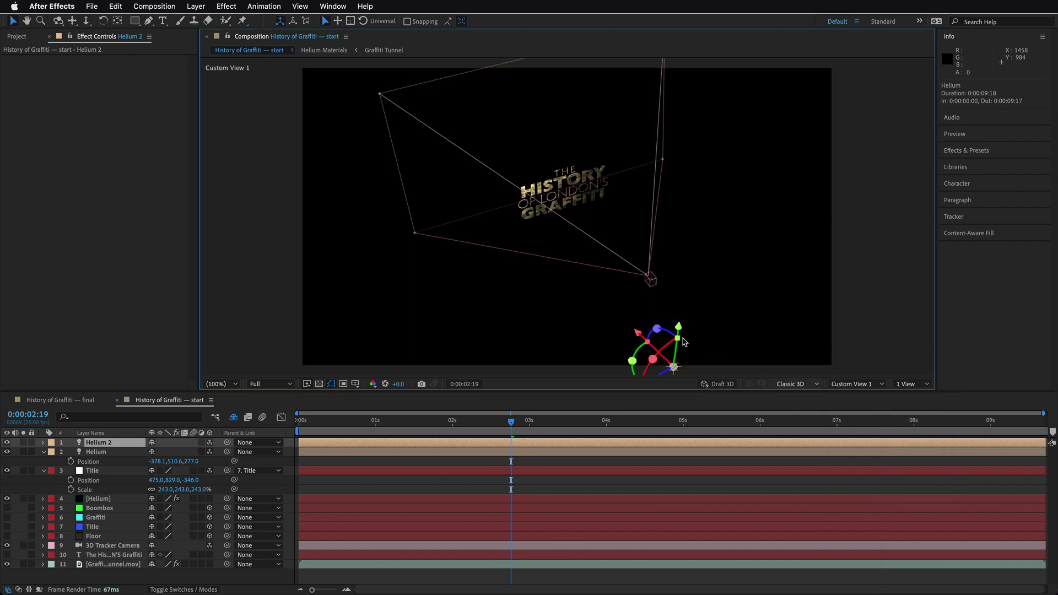
pyautogui.moveTo(643, 340); pyautogui.dragTo(485, 157)
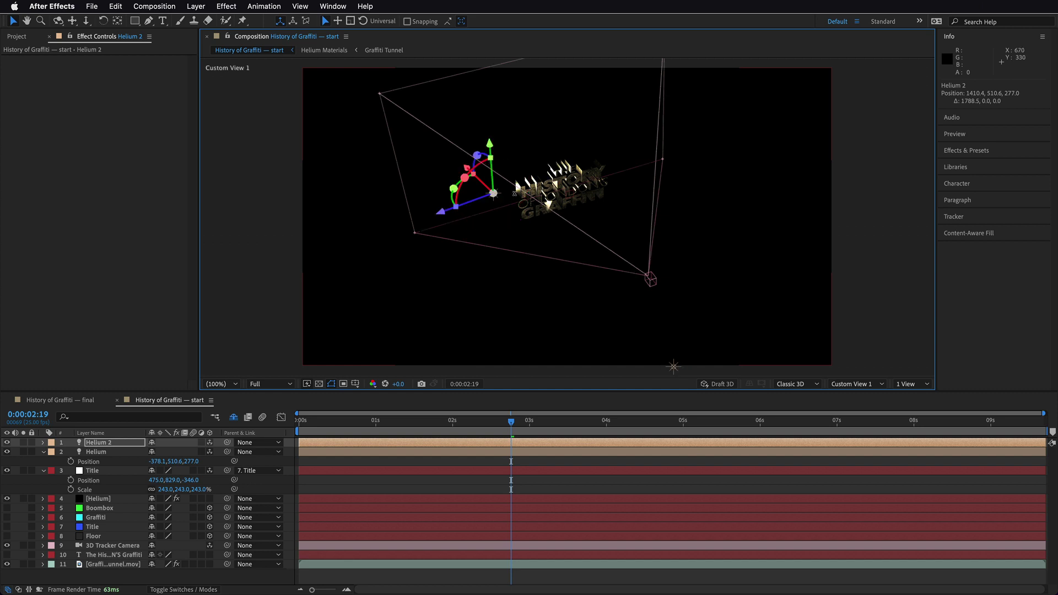
pyautogui.press('F12')
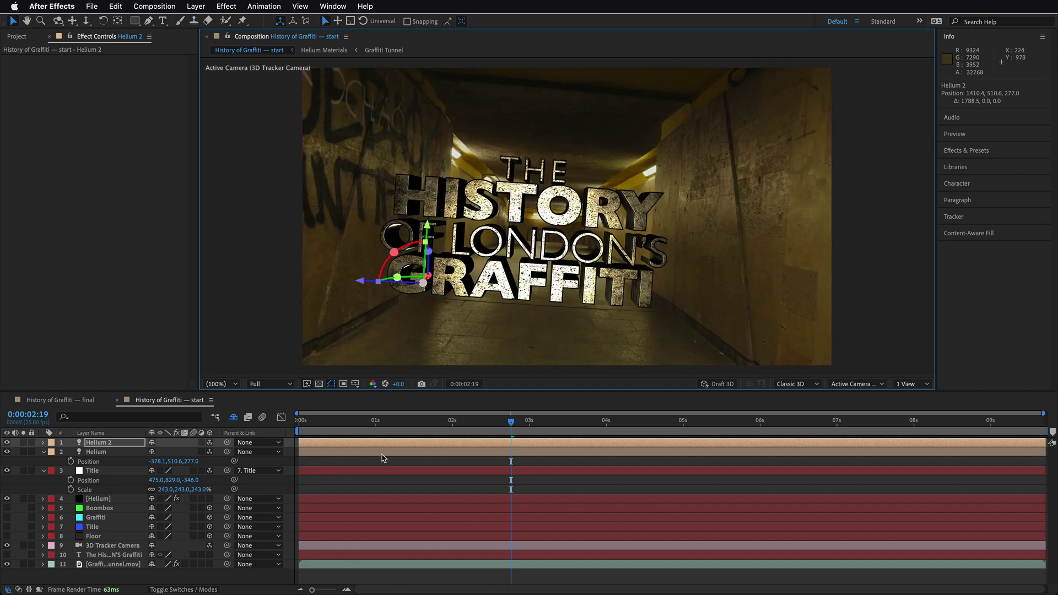
# Set the Helium 2 light's X position to 1878.4
pyautogui.press('p')
pyautogui.click(156, 453)
pyautogui.hotkey('ctrl', 'z')
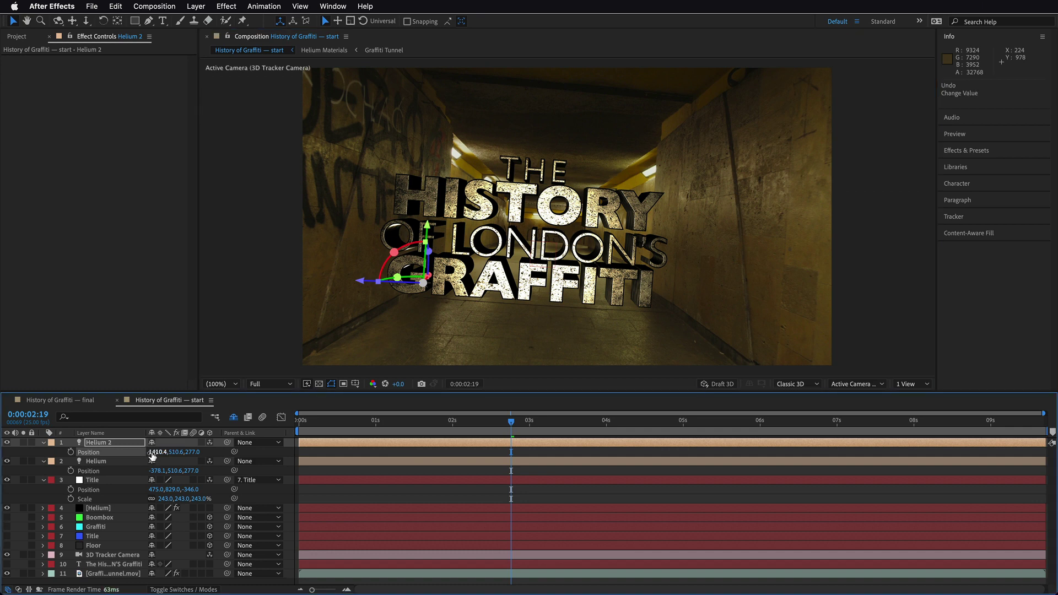
pyautogui.moveTo(182, 453); pyautogui.dragTo(419, 452)
# Change the Helium 2 light's color to the near-white E7E7E6
pyautogui.click(102, 446)
pyautogui.doubleClick(97, 444)
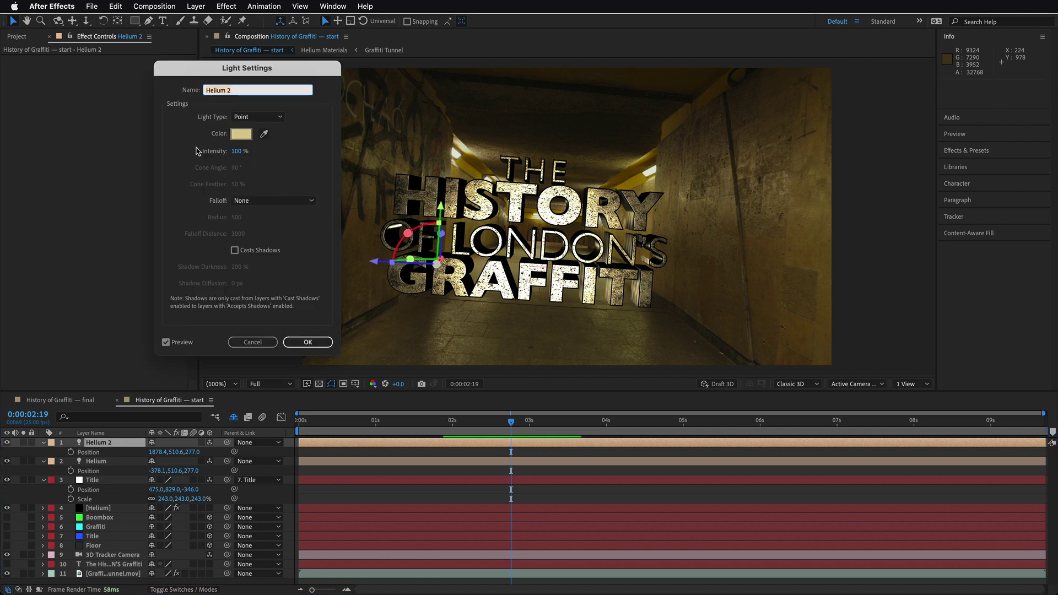
pyautogui.click(234, 138)
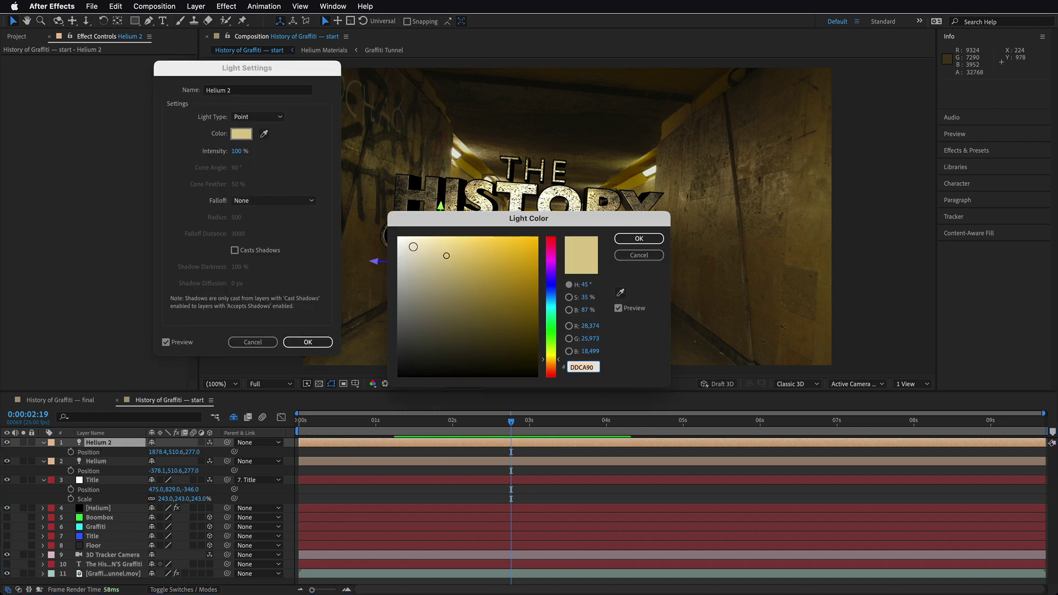
pyautogui.click(399, 250)
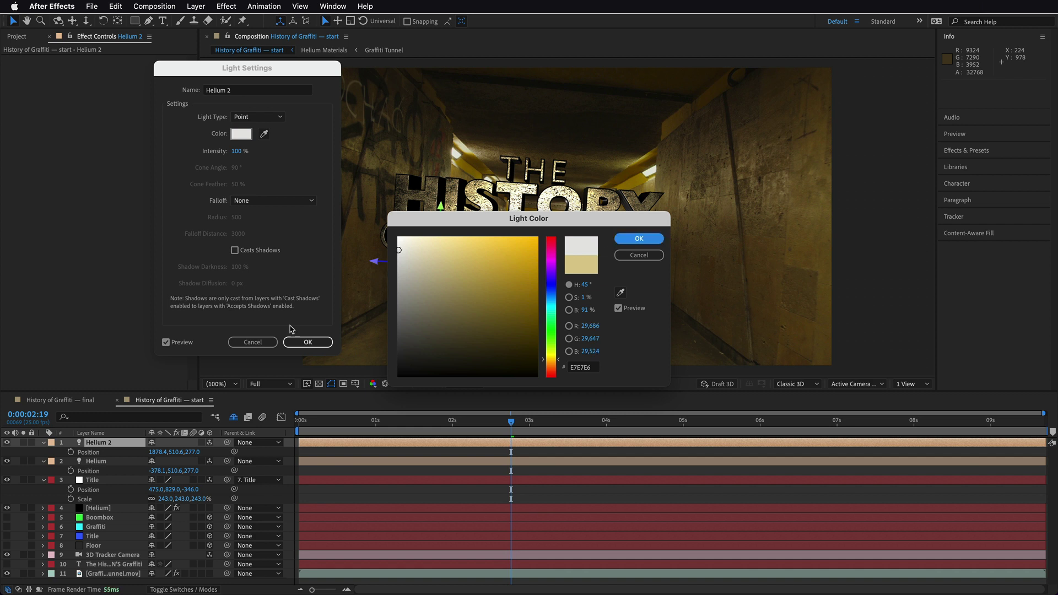
pyautogui.press('Return')
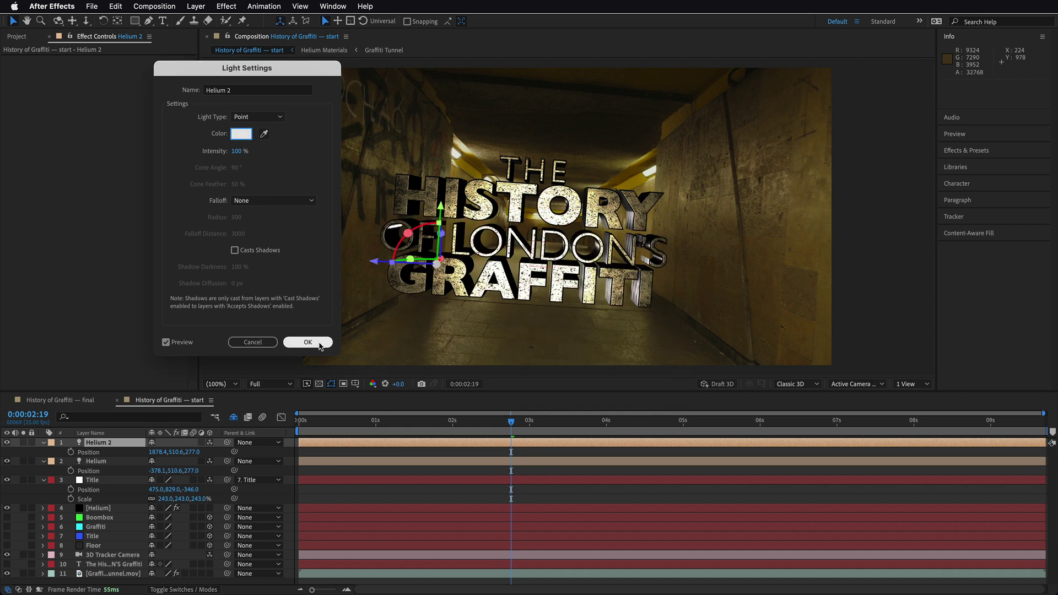
pyautogui.click(319, 344)
# At 0:00:06:23, set the Helium 2 light's position to Y 359.6 and Z 37, and scrub back to 0:00:02:07
pyautogui.moveTo(508, 430); pyautogui.dragTo(831, 448)
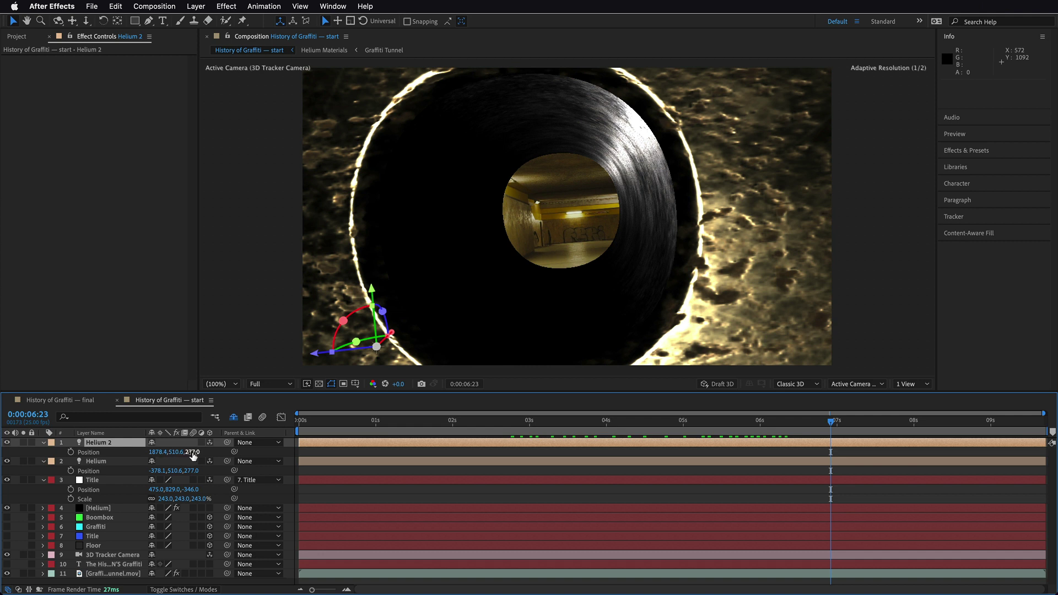
pyautogui.moveTo(206, 452); pyautogui.dragTo(66, 452)
pyautogui.moveTo(173, 453); pyautogui.dragTo(94, 452)
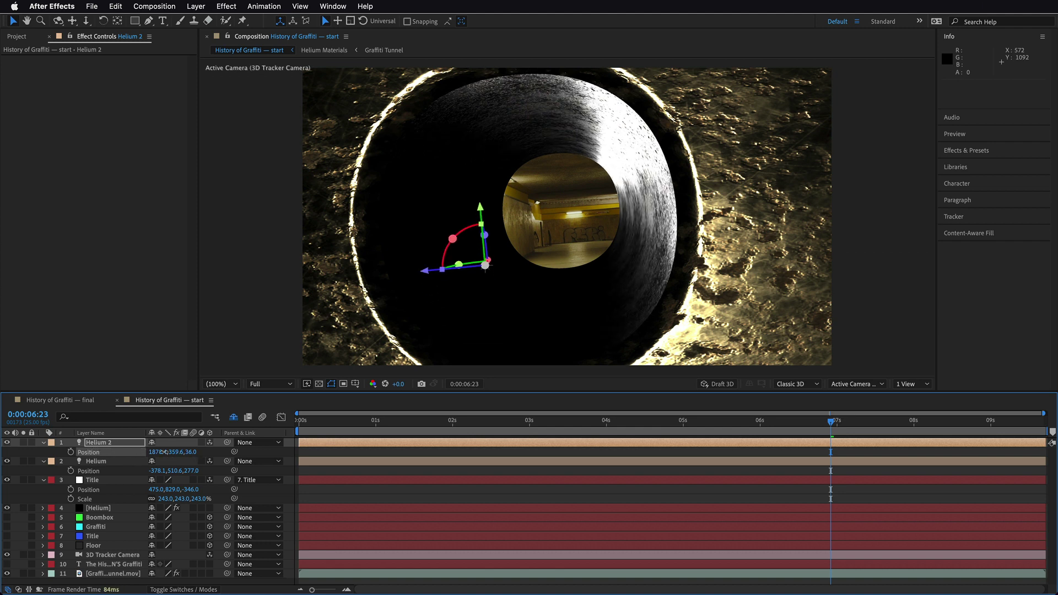
pyautogui.moveTo(164, 452)
pyautogui.mouseDown()
pyautogui.moveTo(41, 453)
pyautogui.moveTo(183, 453)
pyautogui.mouseUp()
pyautogui.moveTo(835, 428); pyautogui.dragTo(419, 443)
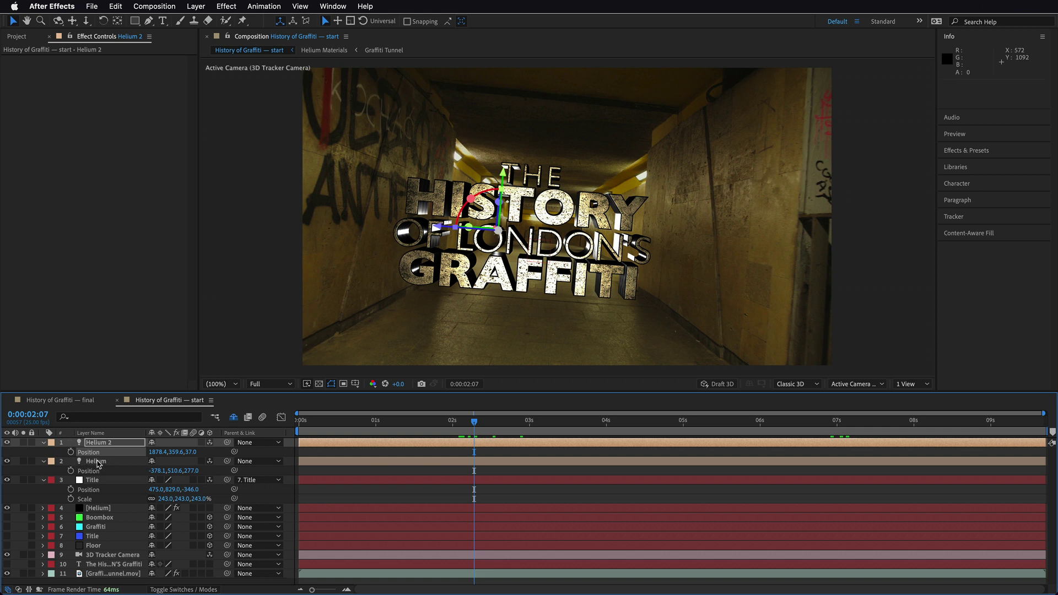
# Set the intensity of both Helium lights to 50%, return to the first frame and collapse the layers' properties
pyautogui.keyDown('shift'); pyautogui.click(98, 464); pyautogui.keyUp('shift')
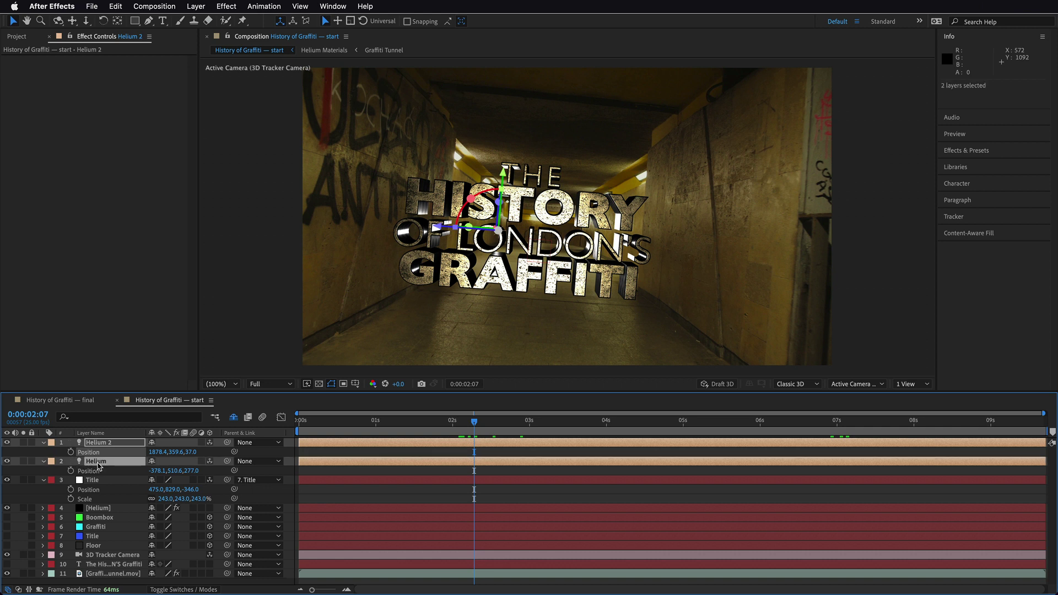
pyautogui.press('t')
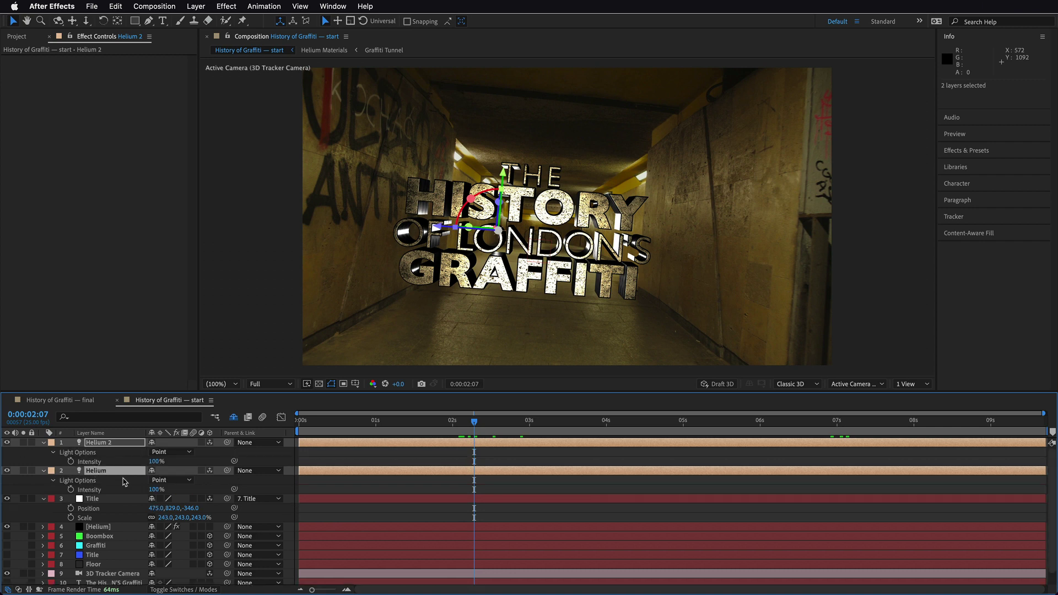
pyautogui.click(157, 461)
pyautogui.press('Return')
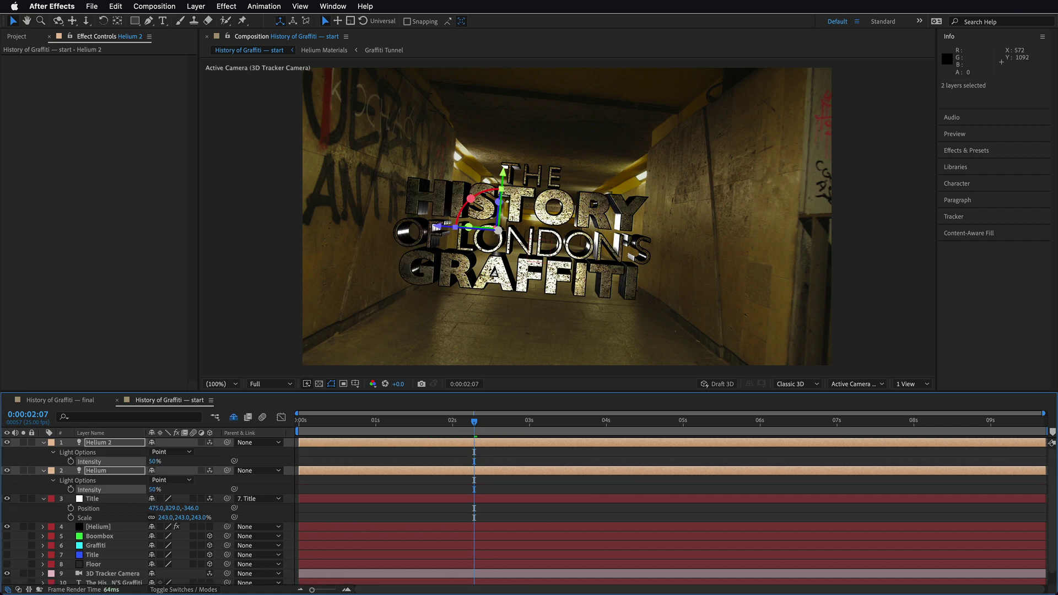
pyautogui.click(44, 443)
pyautogui.moveTo(497, 425); pyautogui.dragTo(254, 438)
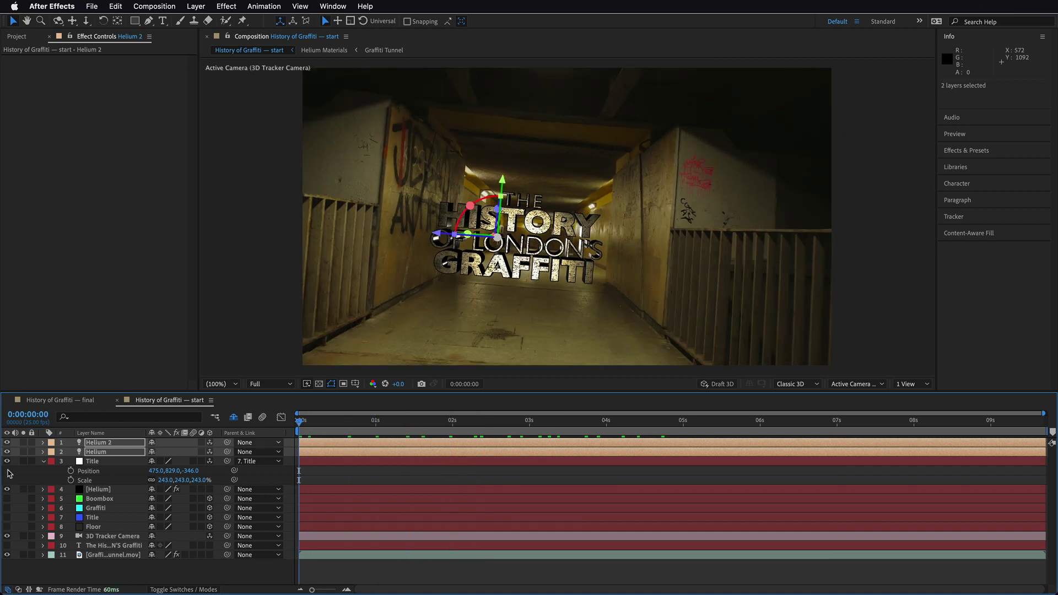
pyautogui.click(42, 462)
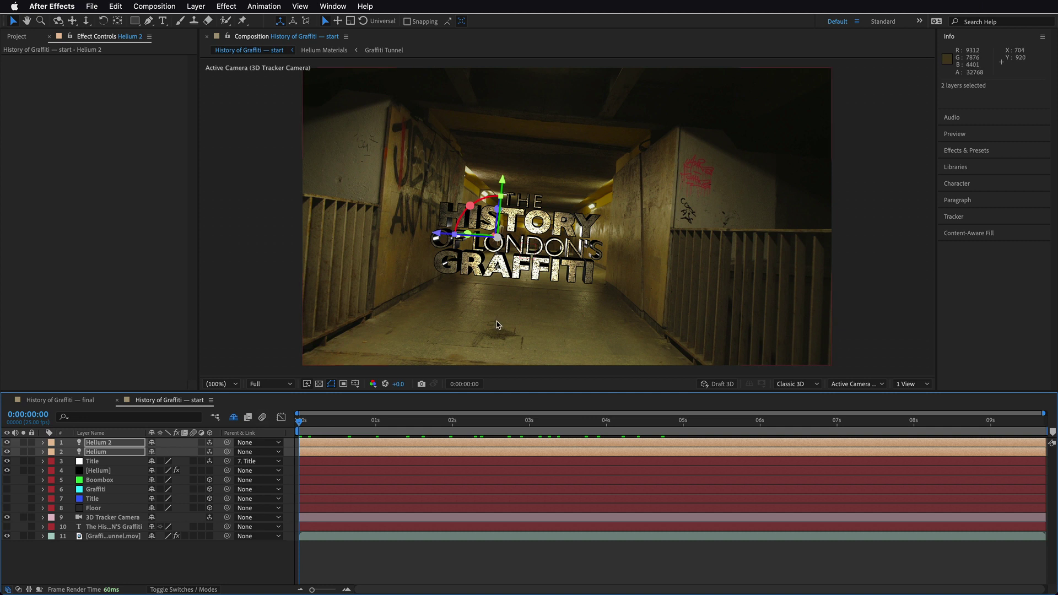
# Add a Helium Primitive effect to the Helium layer and set its type to Plane
pyautogui.click(100, 472)
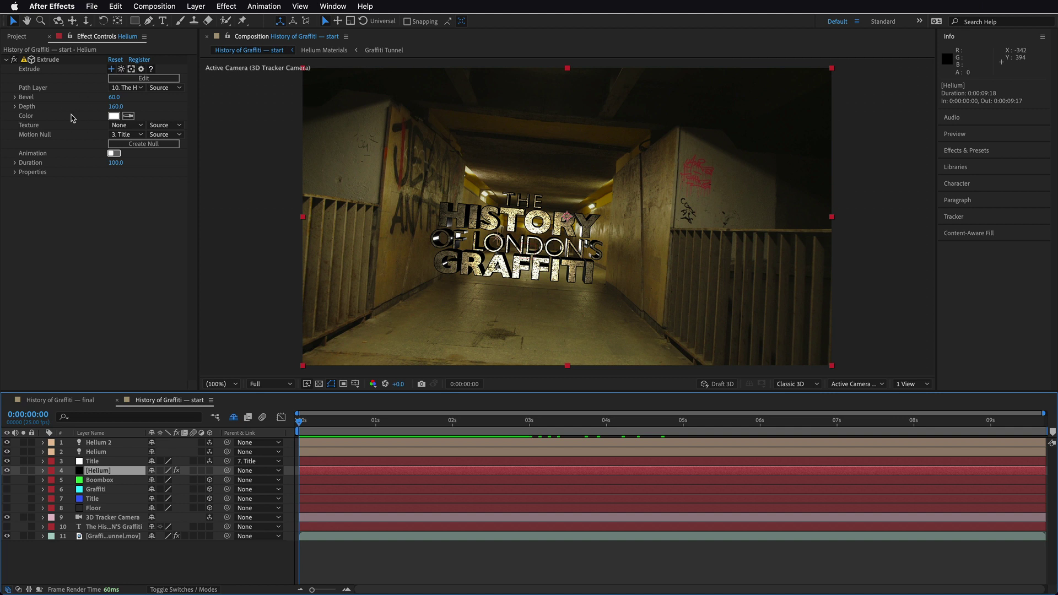
pyautogui.click(6, 61)
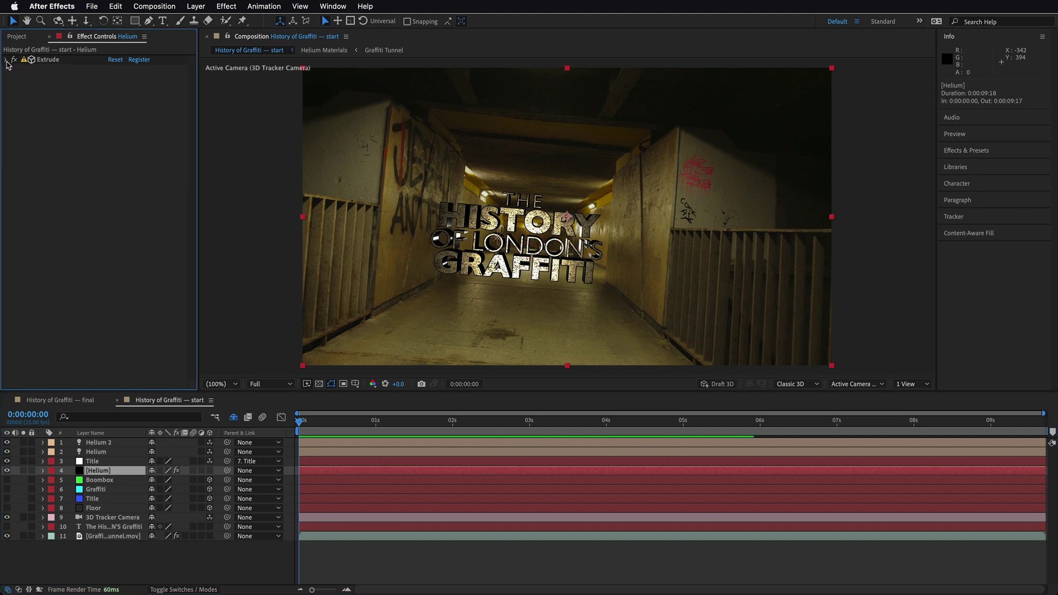
pyautogui.click(231, 7)
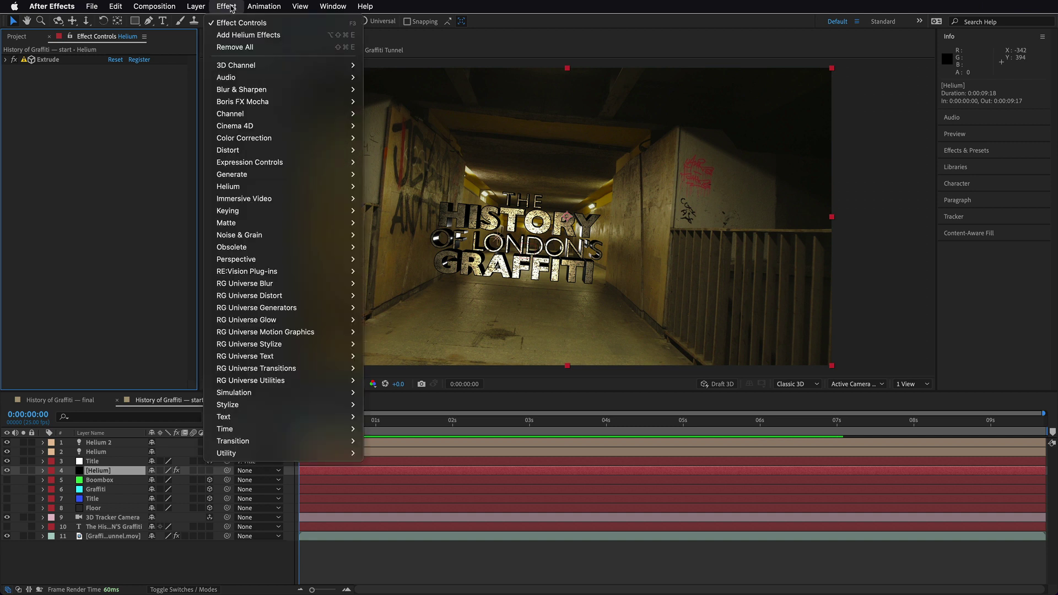
pyautogui.moveTo(250, 189)
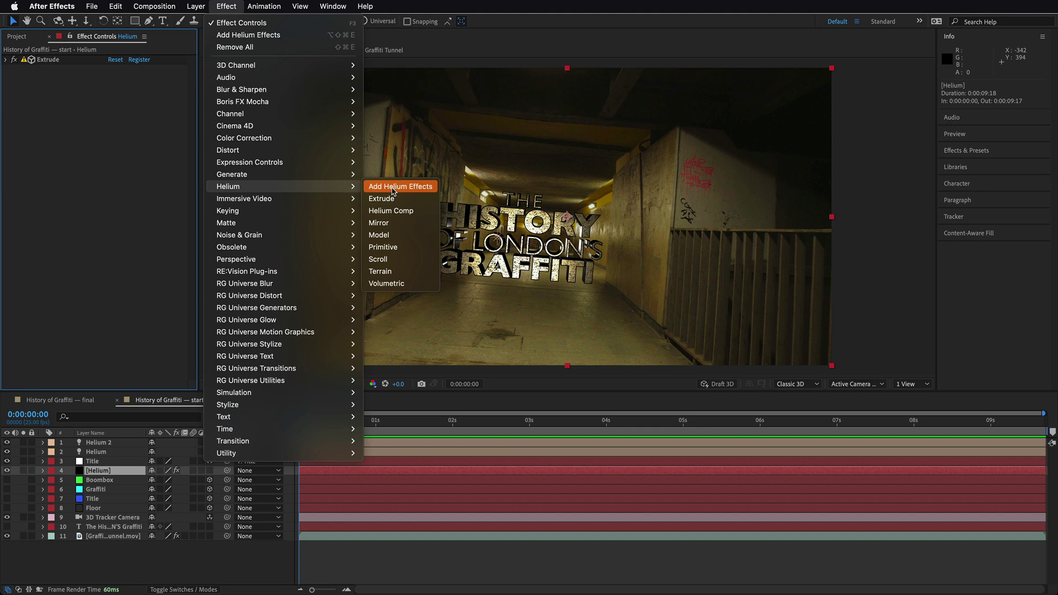
pyautogui.click(383, 249)
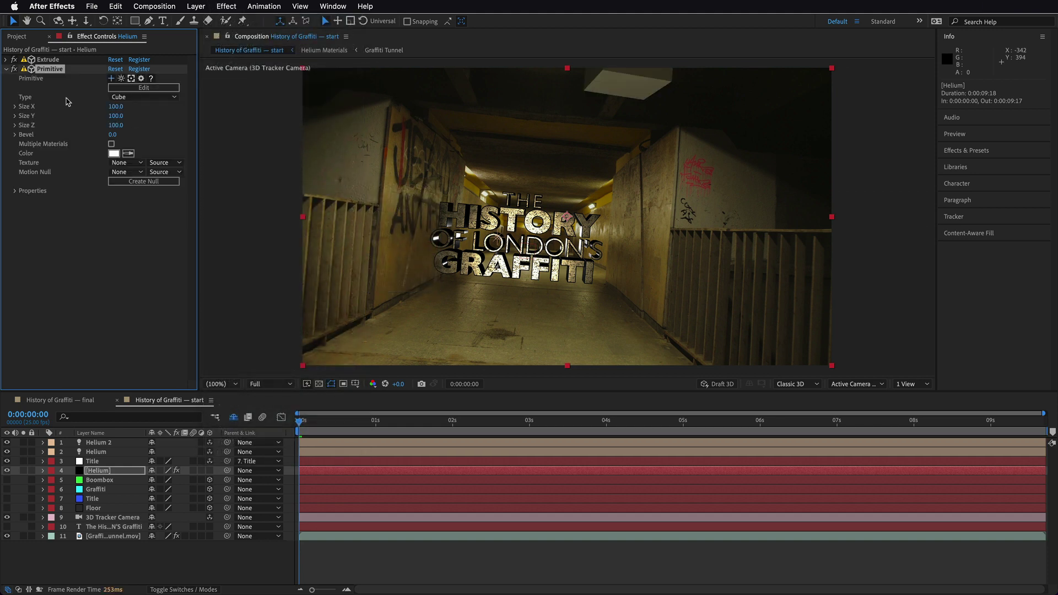
pyautogui.click(120, 98)
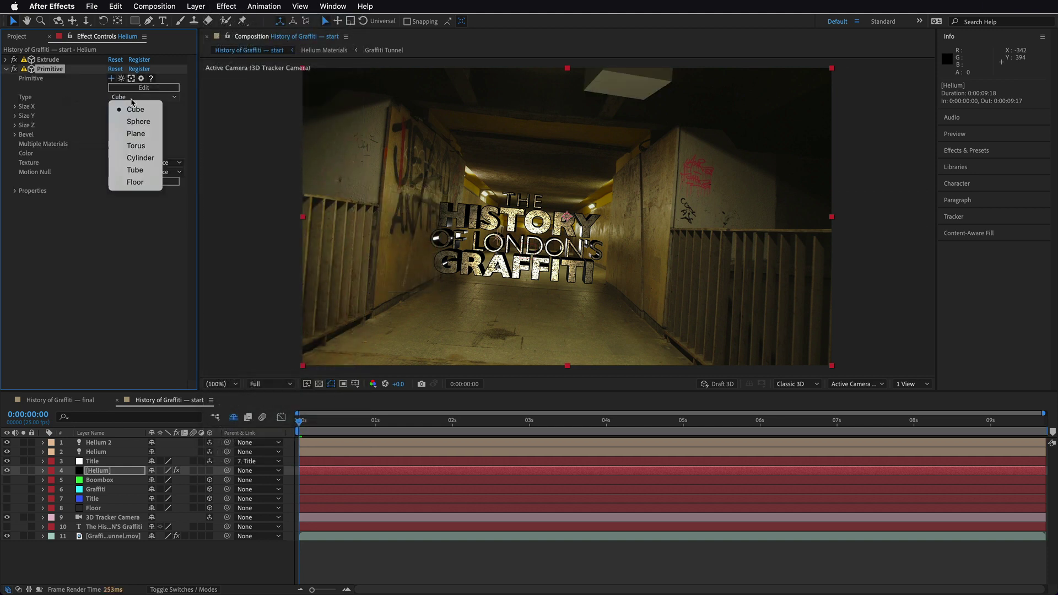
pyautogui.click(135, 133)
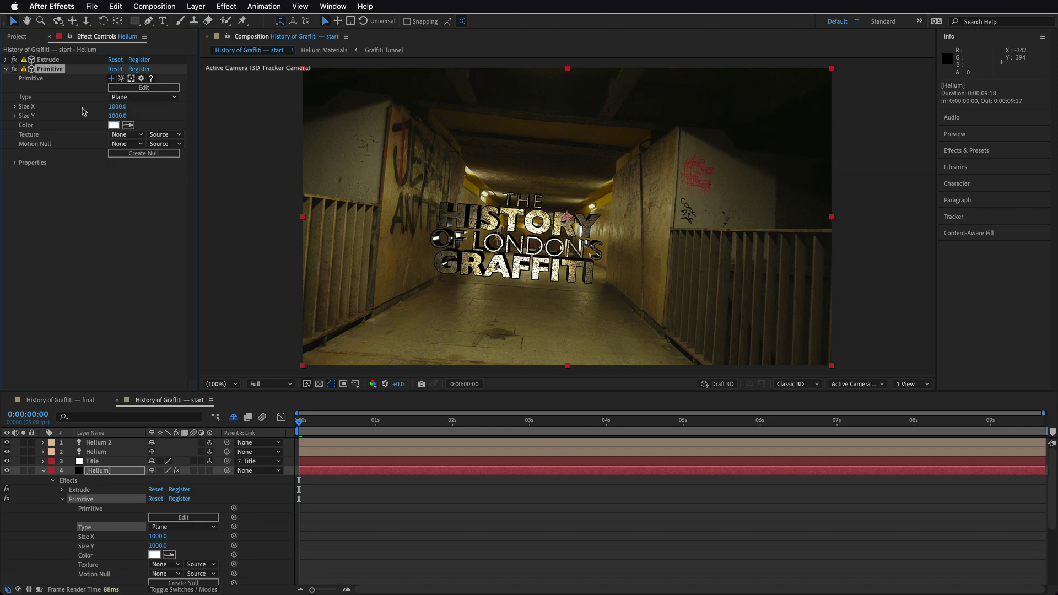
# Create a motion null for the plane primitive and parent it to the Floor layer
pyautogui.click(137, 154)
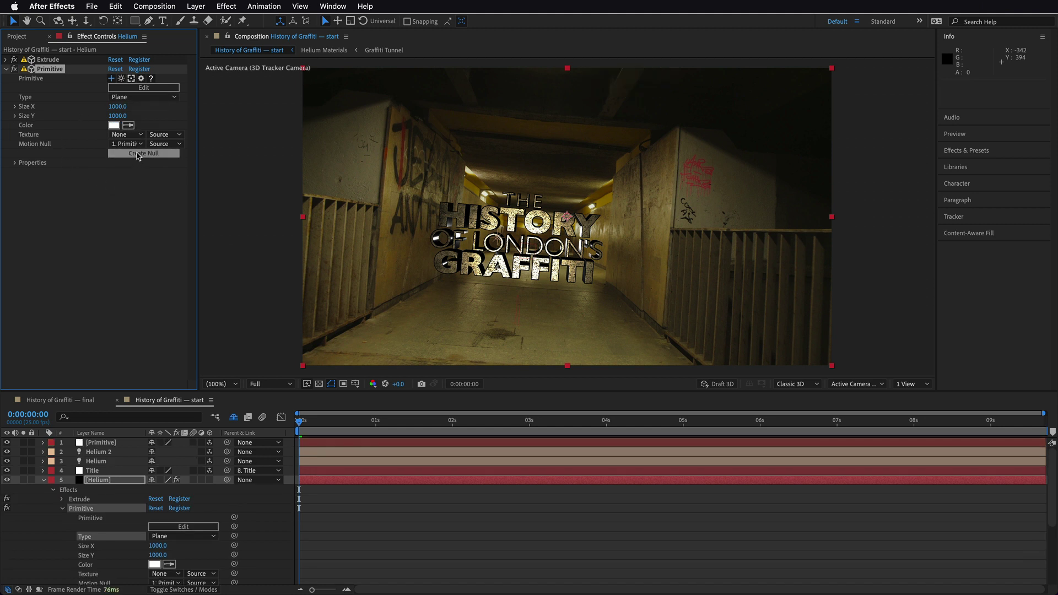
pyautogui.click(43, 480)
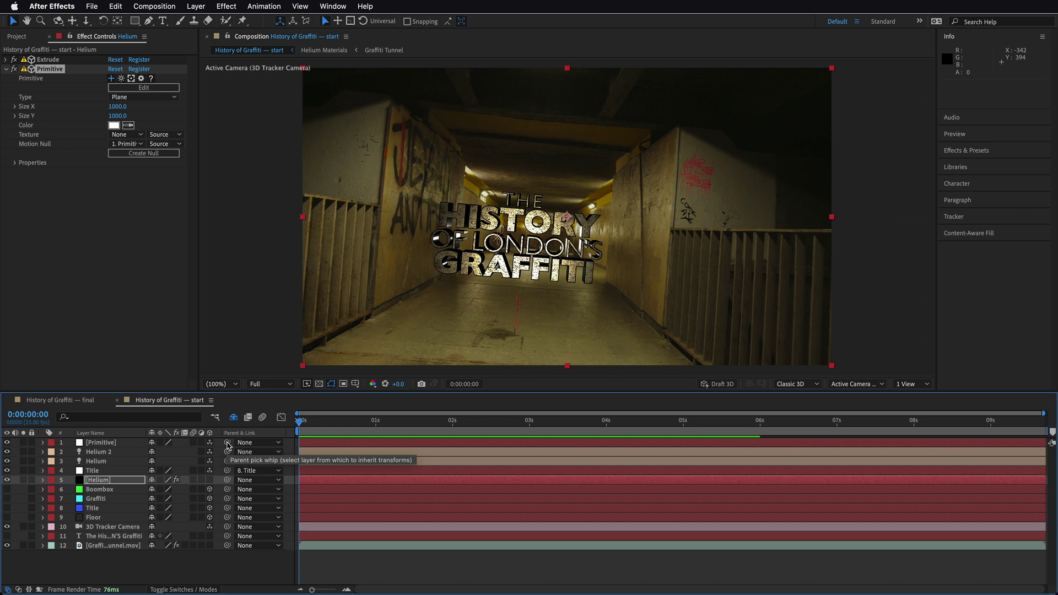
pyautogui.moveTo(227, 445); pyautogui.dragTo(102, 519)
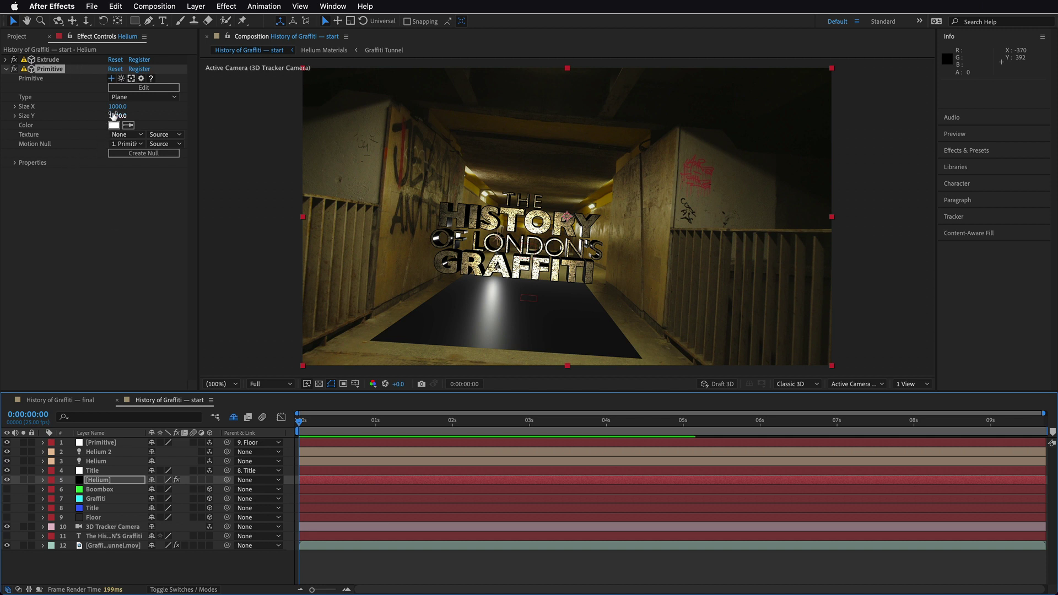
# Enlarge the plane to Size X 2880 and Size Y 1250, and scrub to the last frame to check its floor coverage
pyautogui.moveTo(113, 113); pyautogui.dragTo(226, 114)
pyautogui.moveTo(120, 118); pyautogui.dragTo(136, 116)
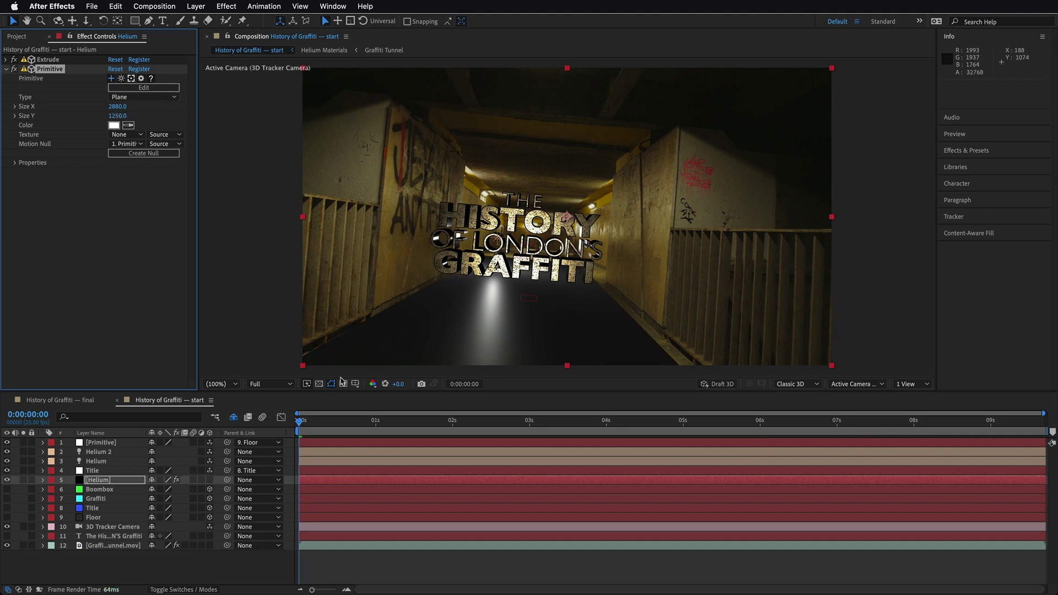
pyautogui.moveTo(314, 423); pyautogui.dragTo(1047, 439)
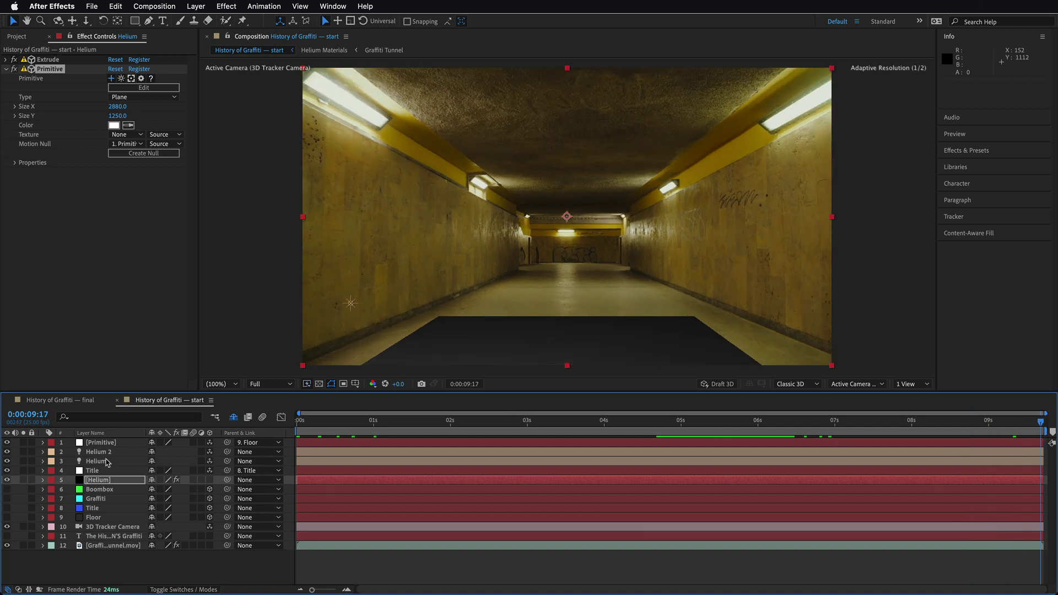
# Set the Primitive null's X position to 1334 so the plane reaches farther down the tunnel, and return to the first frame
pyautogui.click(95, 444)
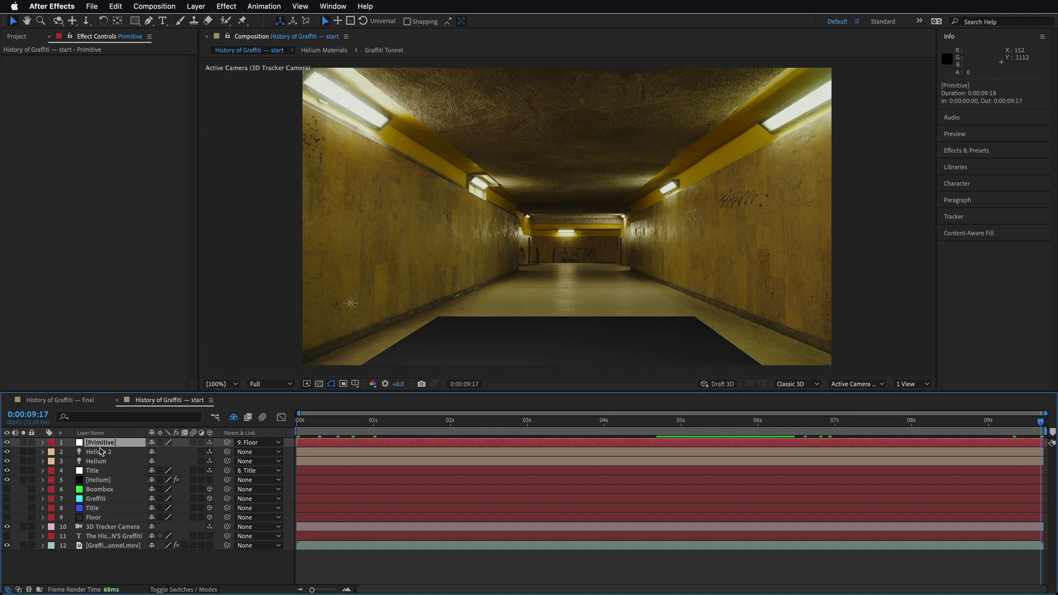
pyautogui.press('p')
pyautogui.moveTo(158, 451); pyautogui.dragTo(1042, 445)
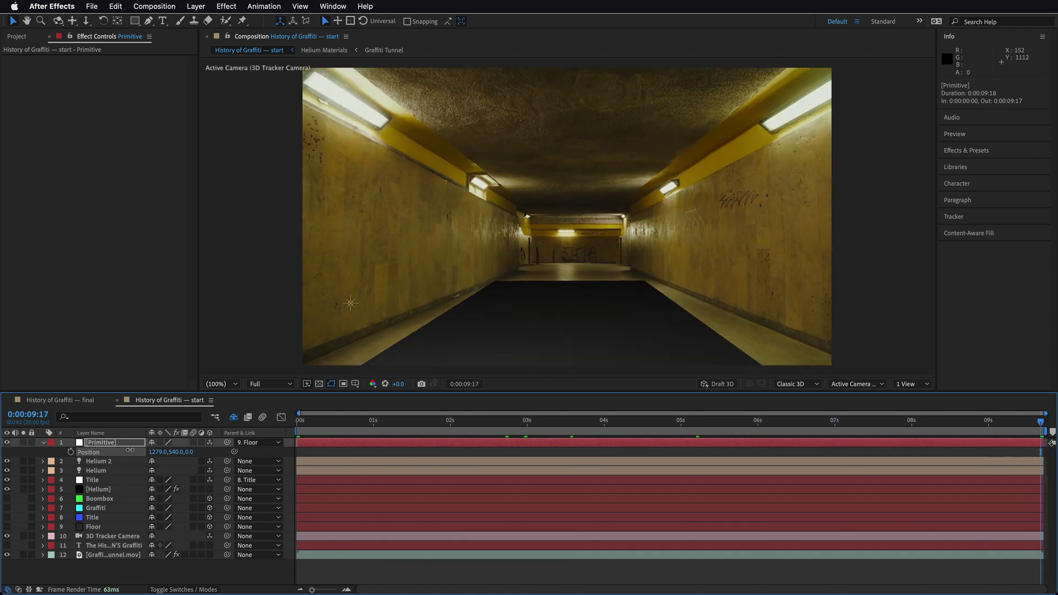
pyautogui.moveTo(130, 450); pyautogui.dragTo(182, 451)
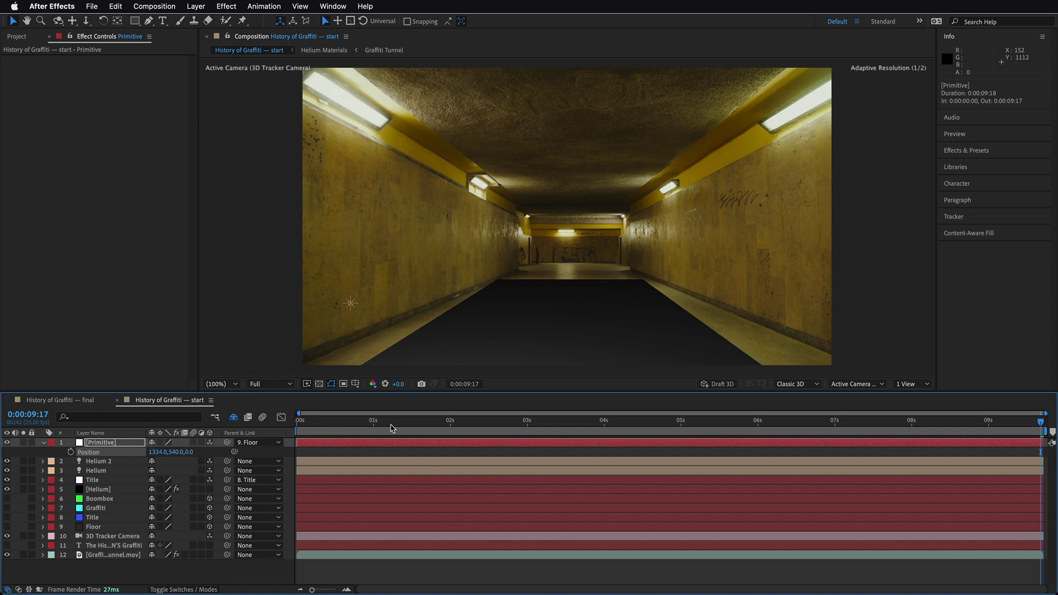
pyautogui.moveTo(391, 428); pyautogui.dragTo(214, 425)
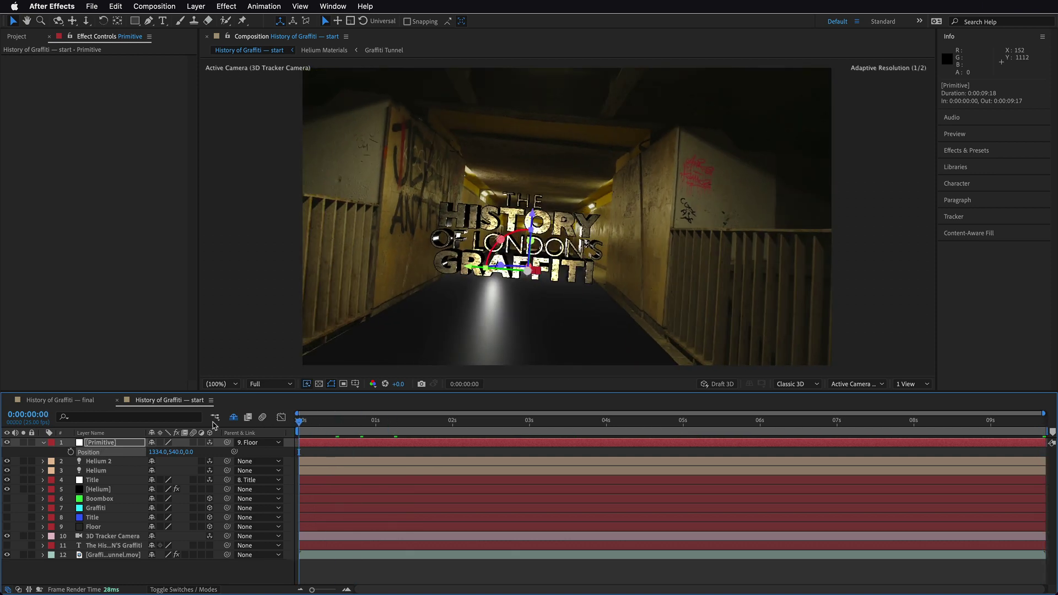
pyautogui.click(43, 443)
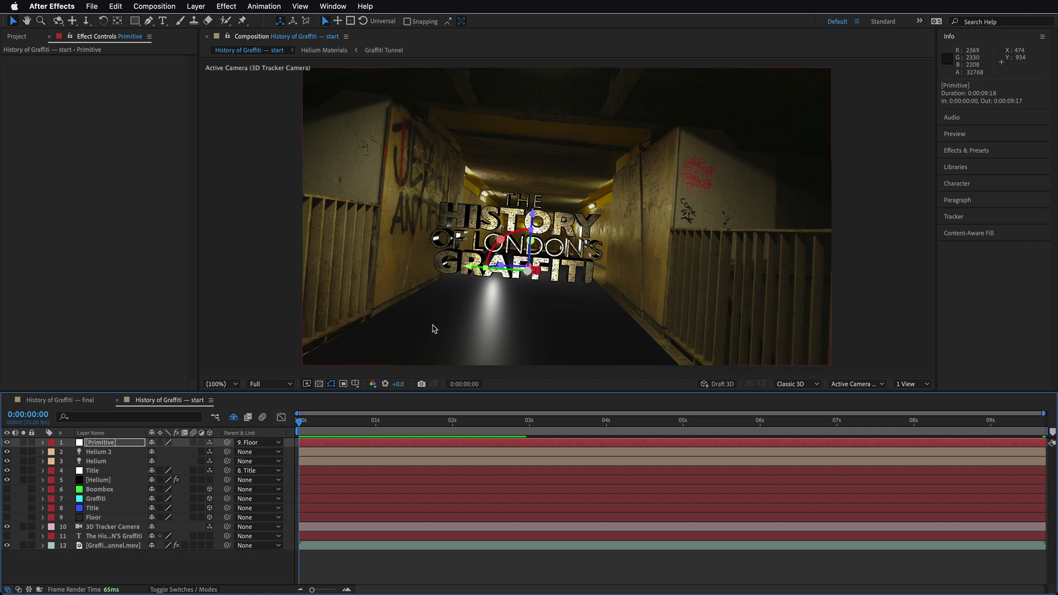
# Create a new Spot light with Casts Shadows enabled, keeping its name Spot Light 1
pyautogui.click(137, 559)
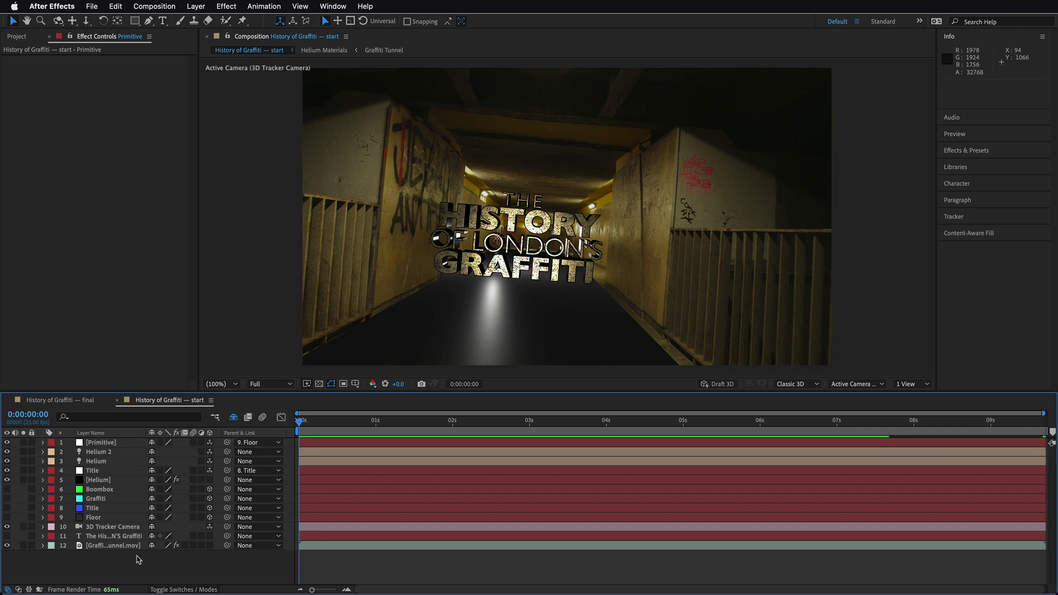
pyautogui.click(194, 6)
pyautogui.moveTo(195, 28)
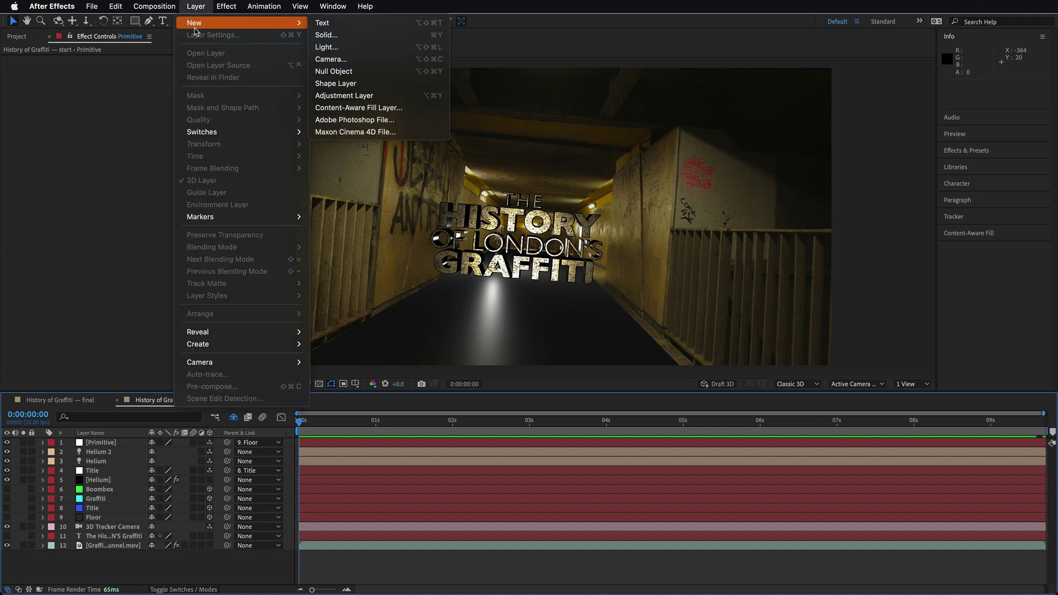
pyautogui.click(333, 48)
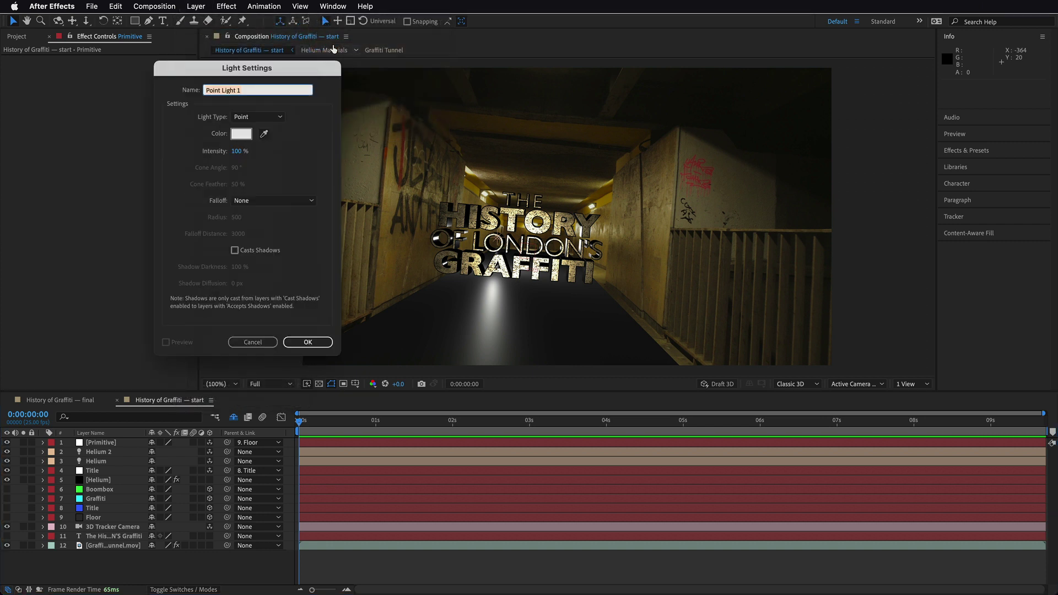
pyautogui.click(273, 120)
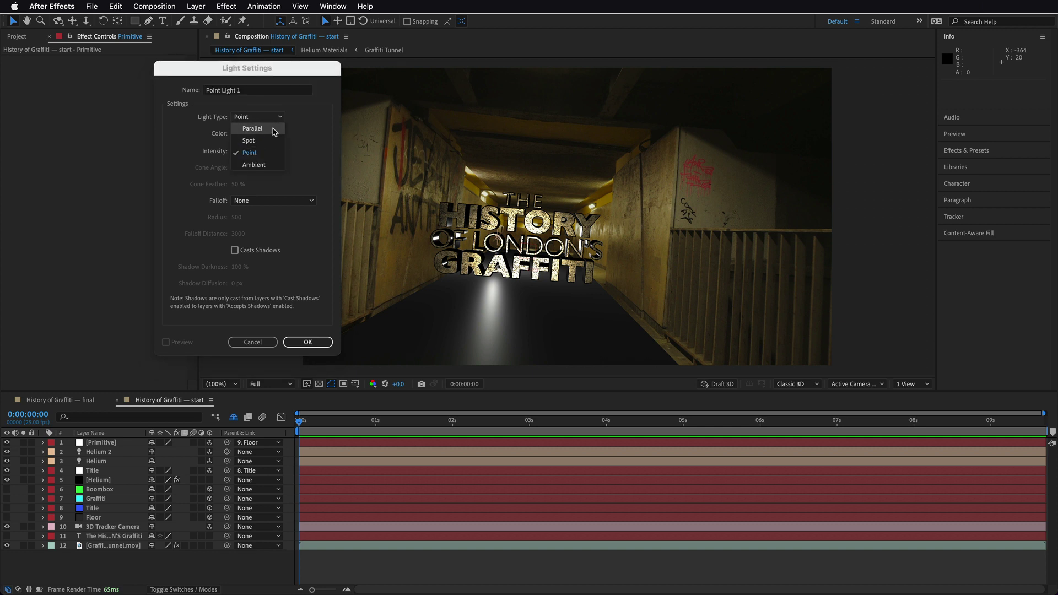
pyautogui.click(271, 141)
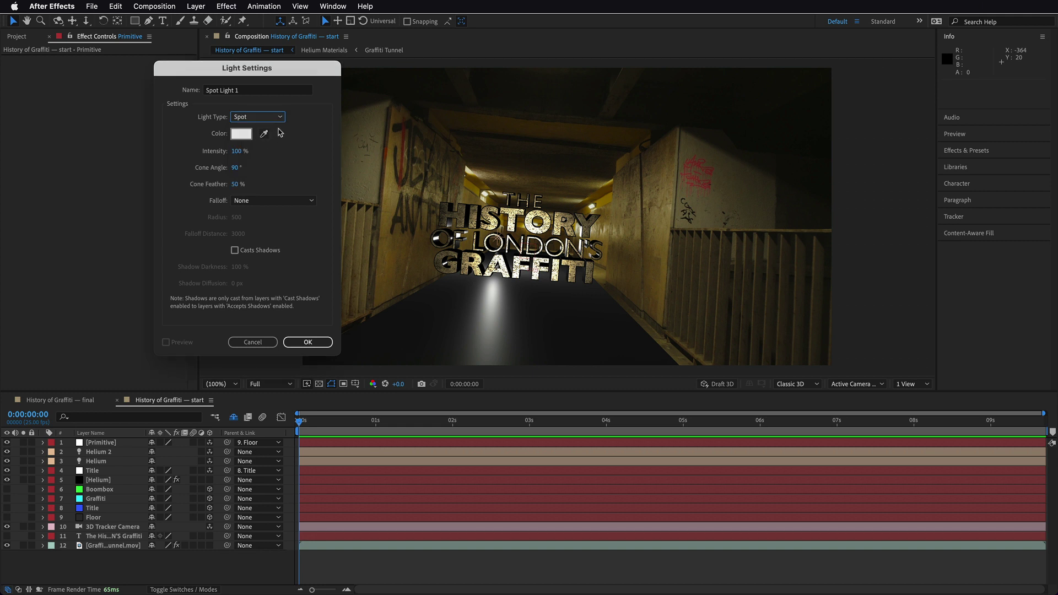
pyautogui.click(259, 250)
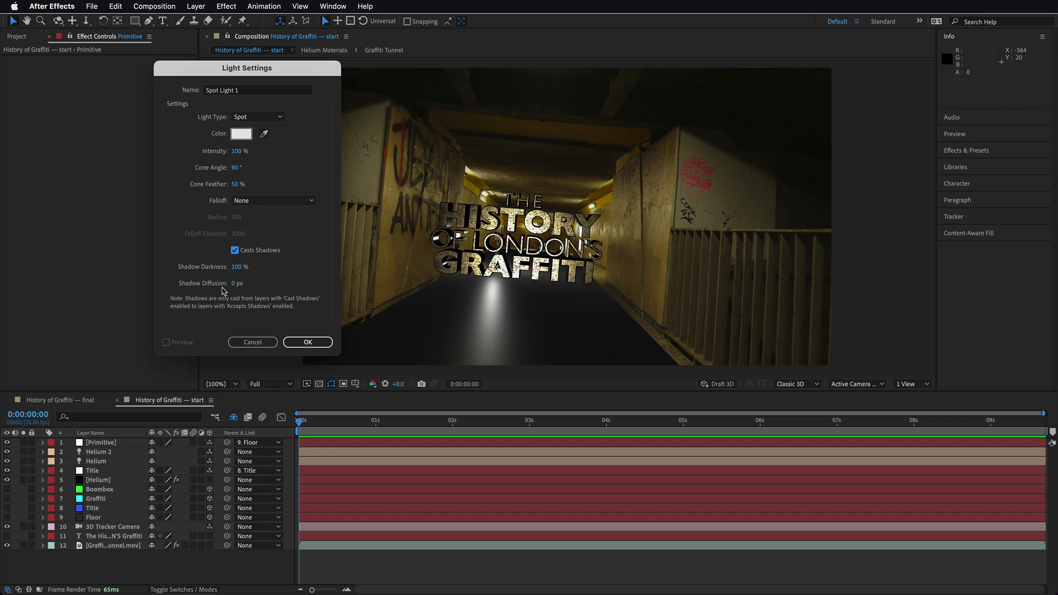
pyautogui.click(312, 344)
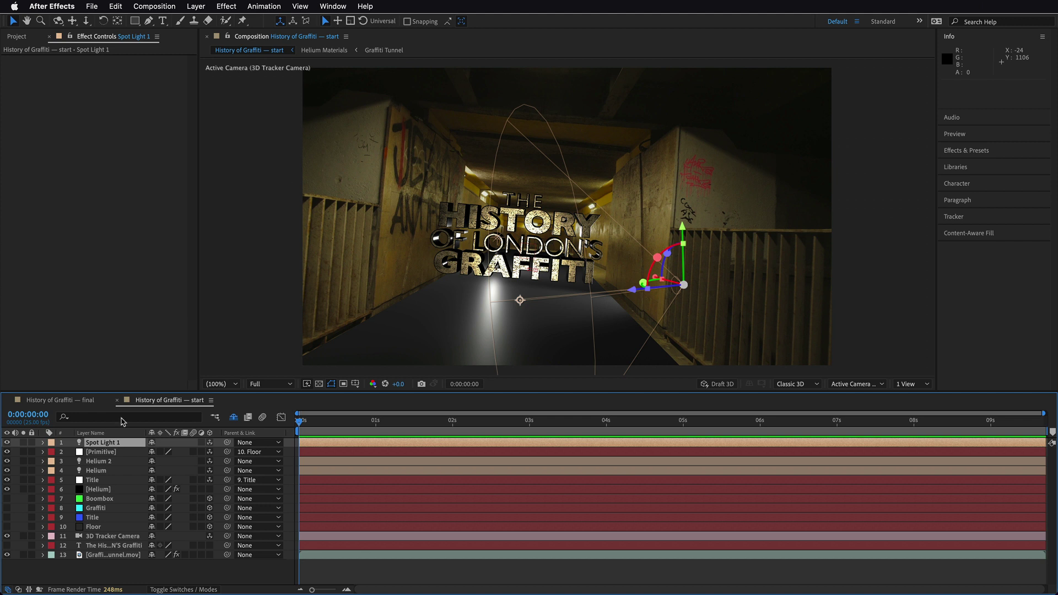
# Turn off auto-orientation for Spot Light 1
pyautogui.click(195, 6)
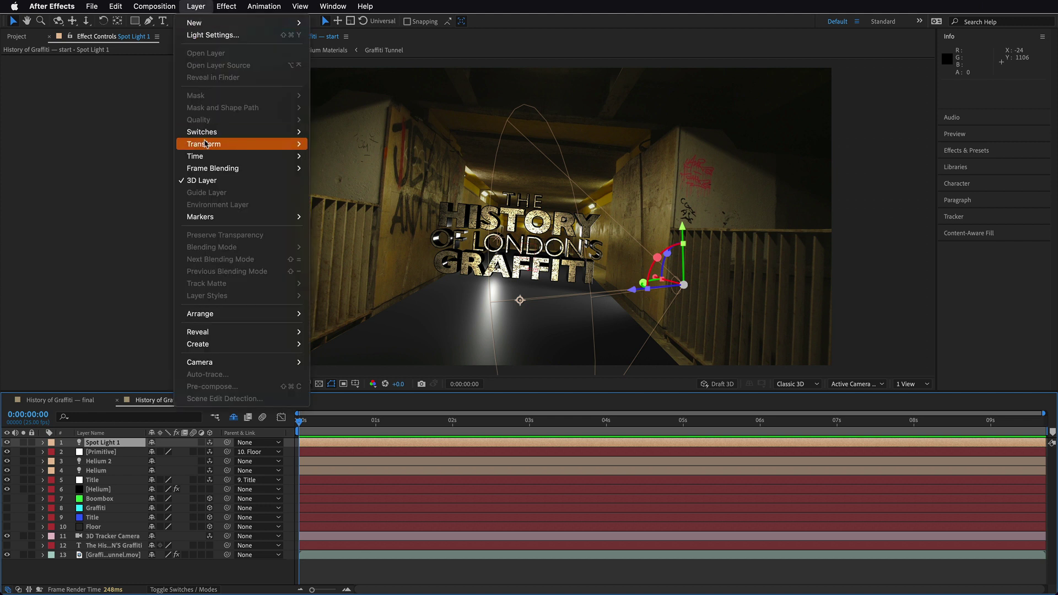
pyautogui.moveTo(205, 144)
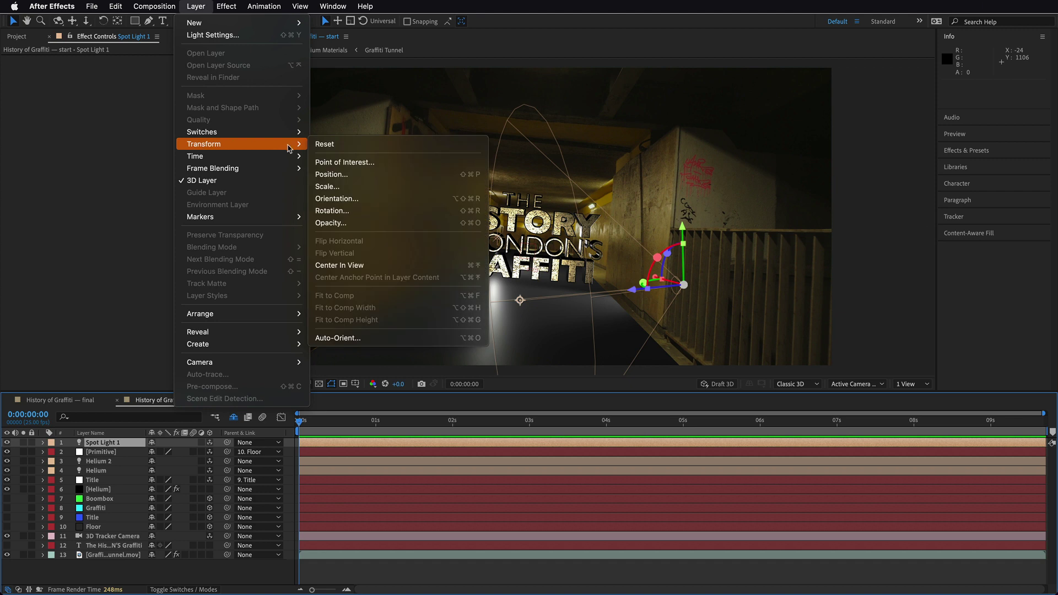
pyautogui.click(349, 338)
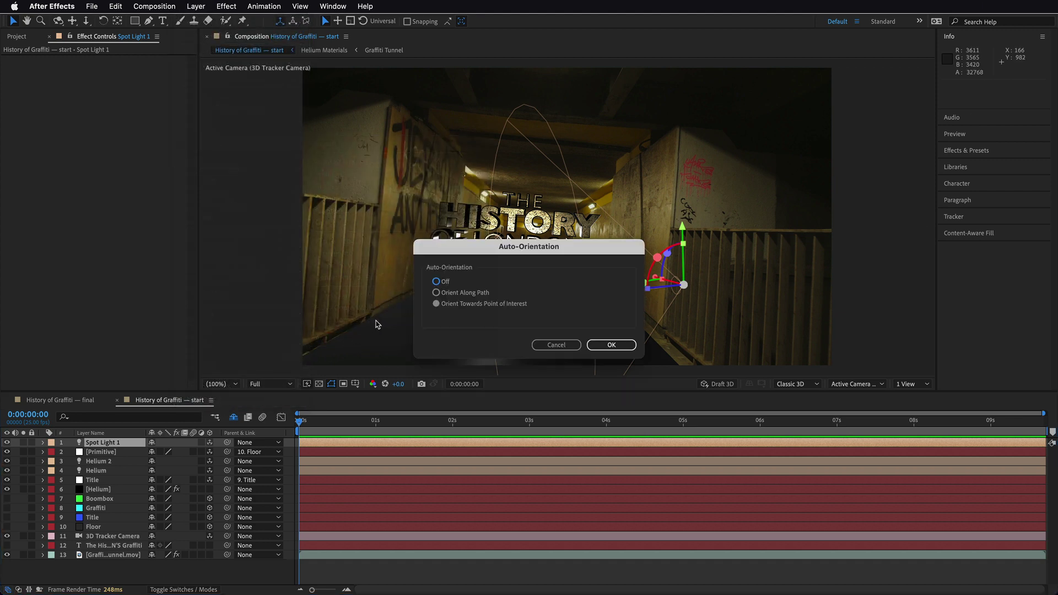
pyautogui.click(440, 281)
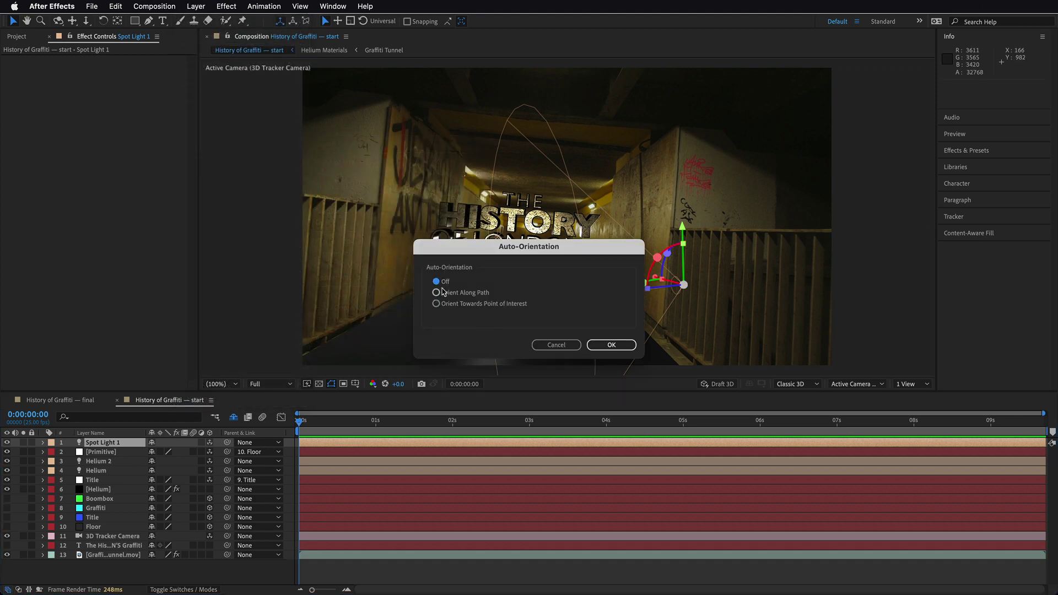
pyautogui.click(611, 345)
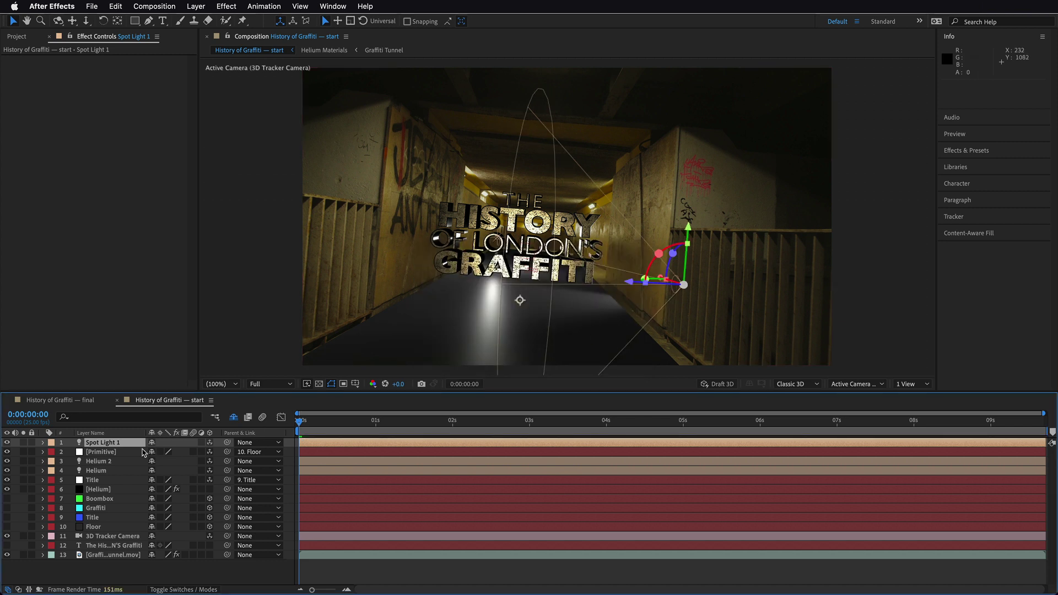
# Set Spot Light 1's X Rotation to -90° so it points down at the floor
pyautogui.press('r')
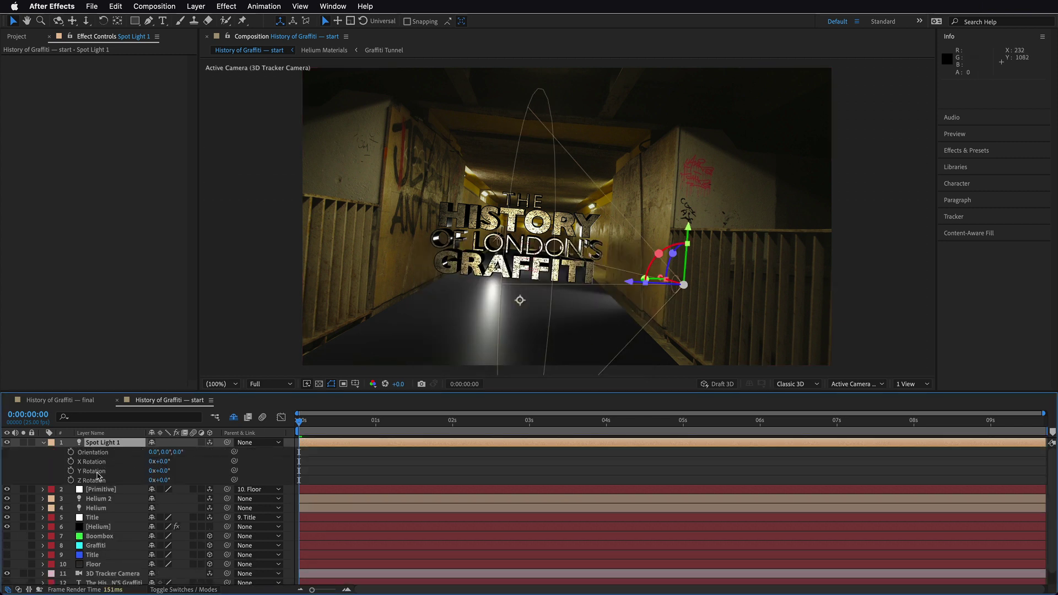
pyautogui.click(165, 461)
pyautogui.press('Return')
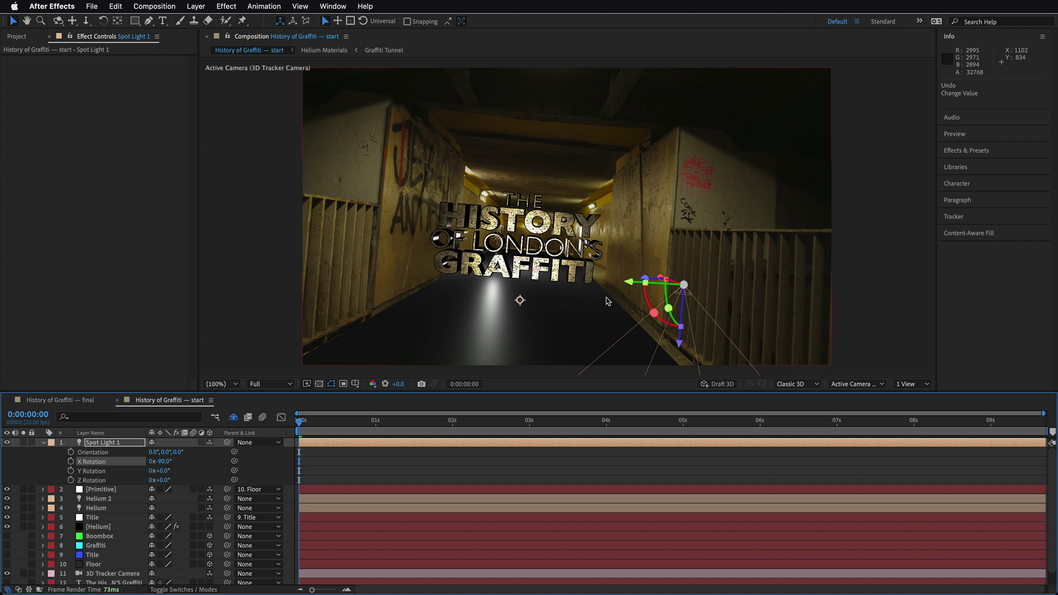
# Switch to Custom View 1 and move Spot Light 1 along its X axis to about 2632
pyautogui.click(251, 98)
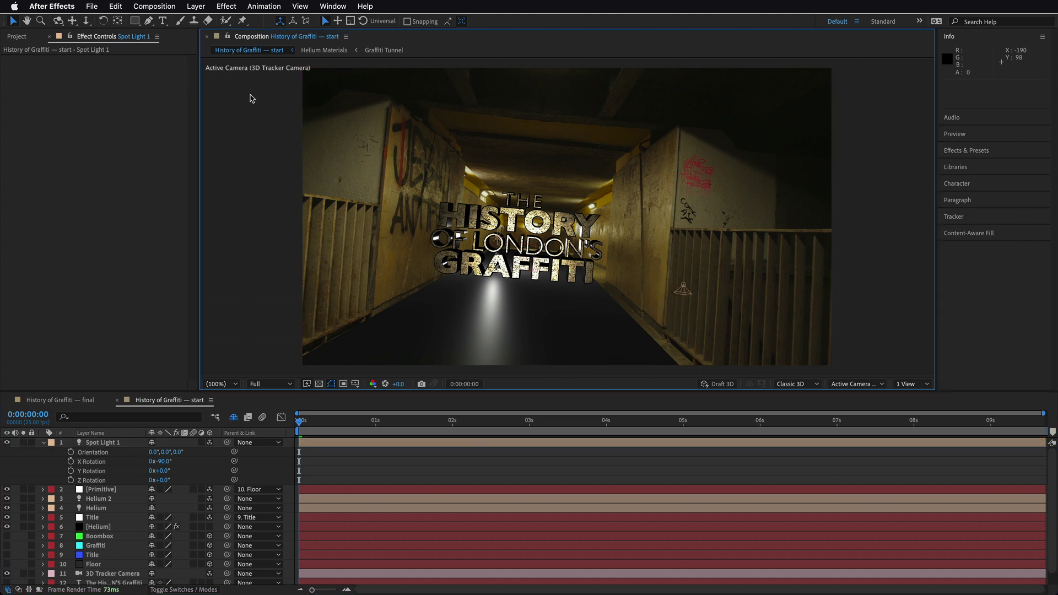
pyautogui.press('F11')
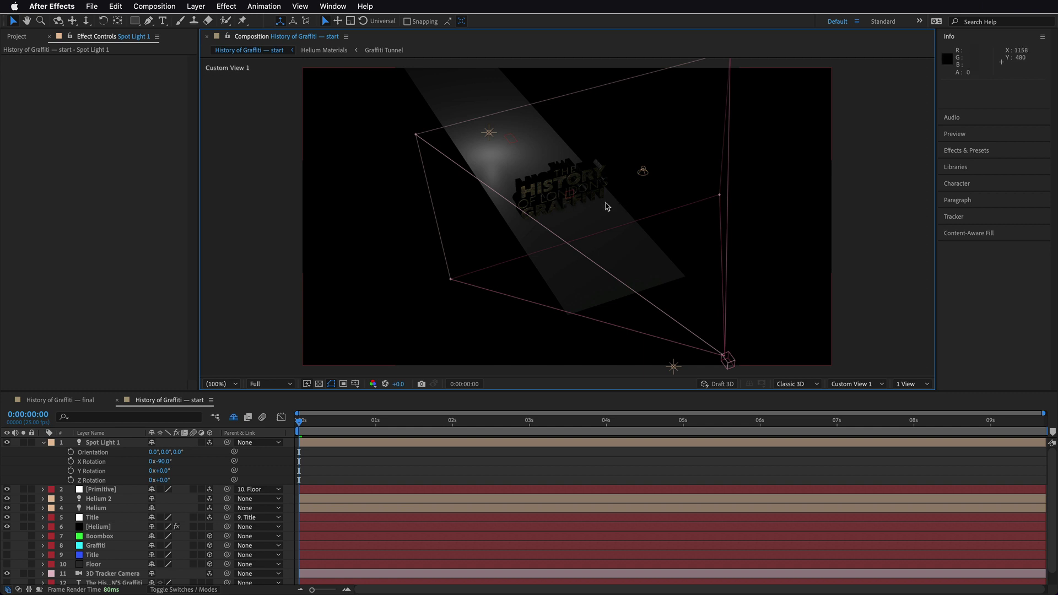
pyautogui.click(99, 443)
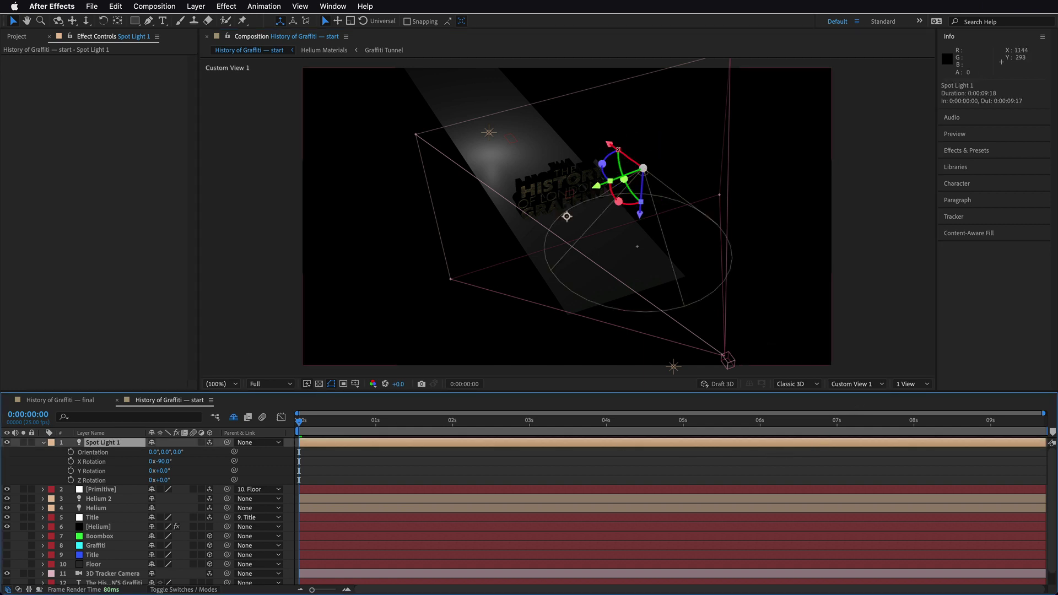
pyautogui.click(651, 187)
pyautogui.moveTo(625, 157); pyautogui.dragTo(514, 90)
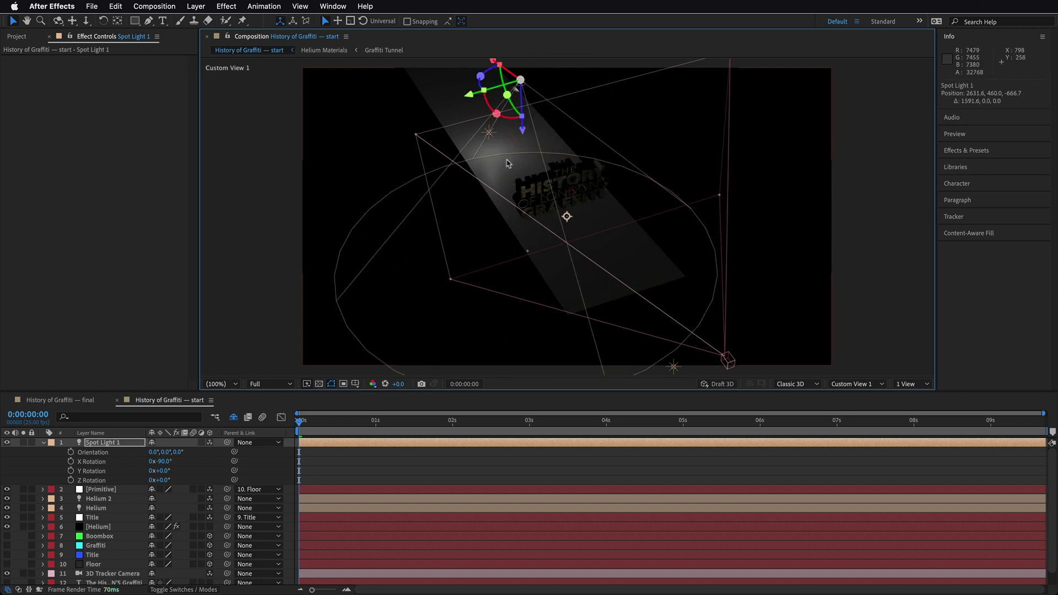
# Reposition Spot Light 1 in the custom view to about X 841 and raise it to about Y -260
pyautogui.moveTo(492, 218); pyautogui.dragTo(564, 197)
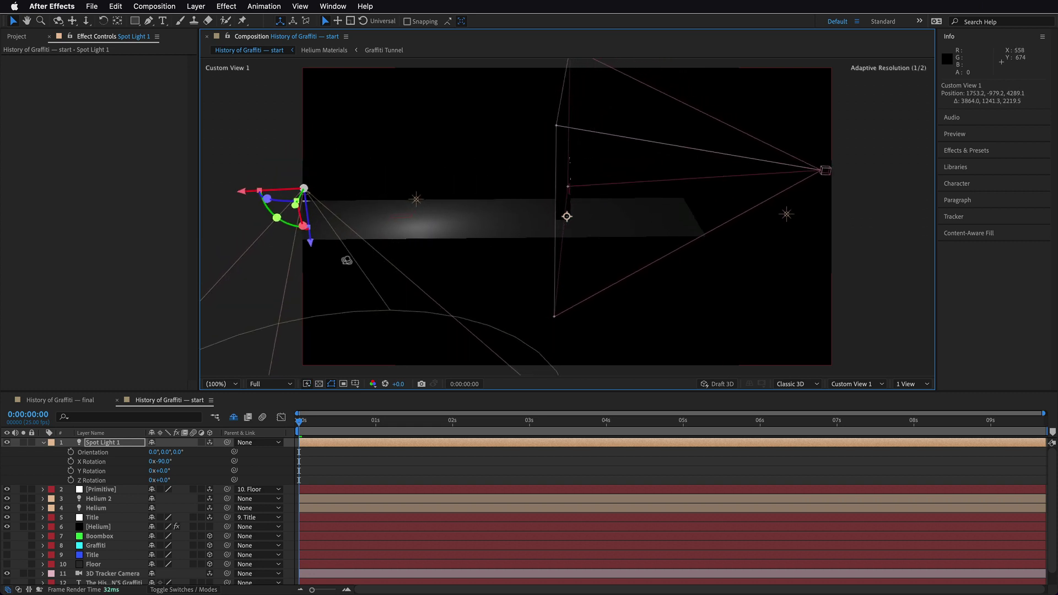
pyautogui.press('c')
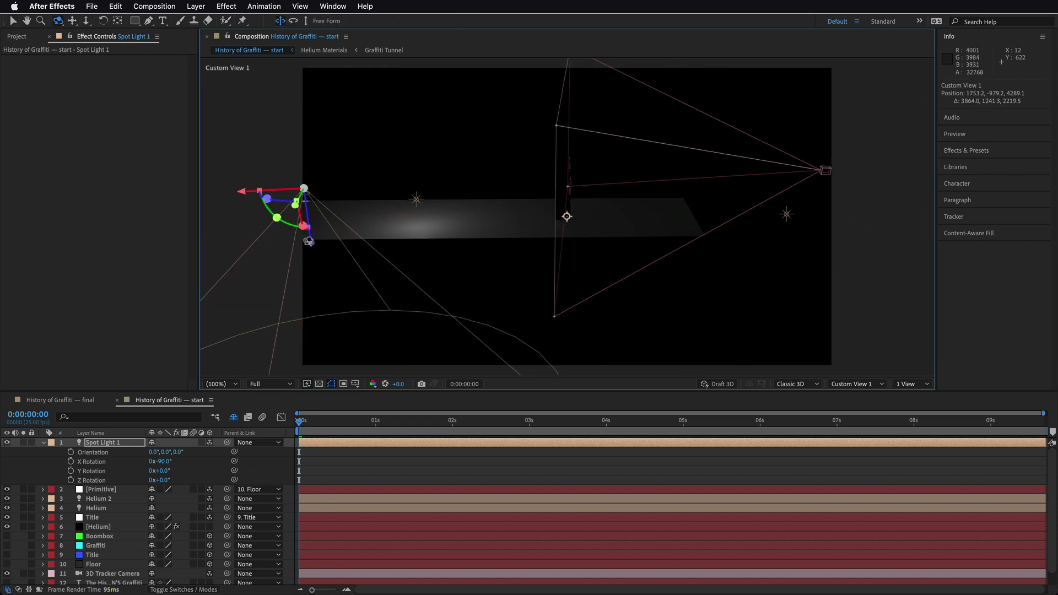
pyautogui.press('v')
pyautogui.moveTo(312, 219); pyautogui.dragTo(542, 81)
pyautogui.moveTo(643, 222); pyautogui.dragTo(538, 250)
pyautogui.moveTo(690, 107); pyautogui.dragTo(689, 130)
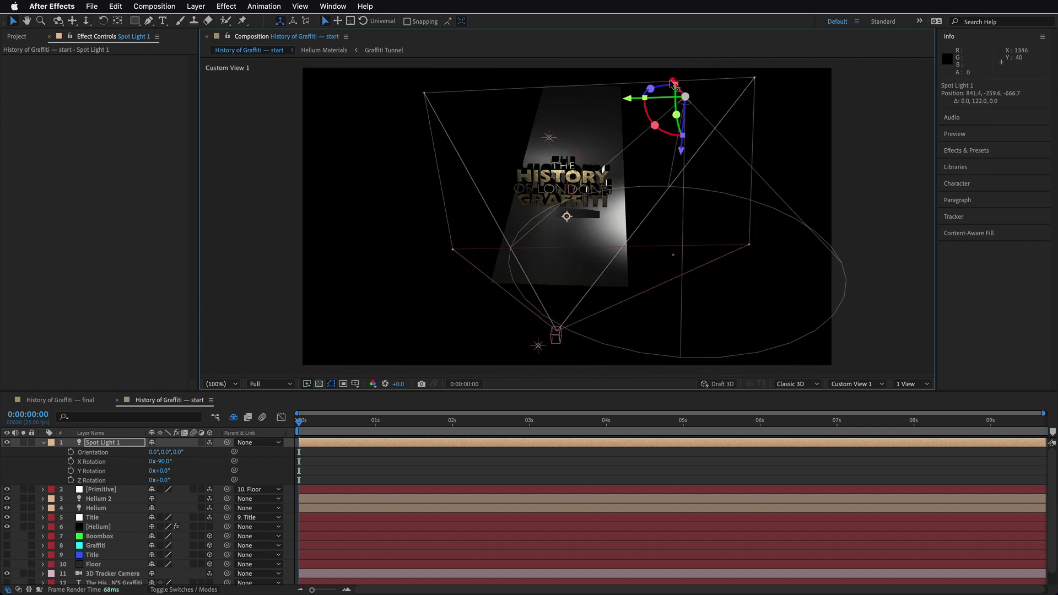
# Center Spot Light 1 over the title at about Z -2, raise it to about Y -955, and return to the active camera view
pyautogui.moveTo(621, 104); pyautogui.dragTo(503, 106)
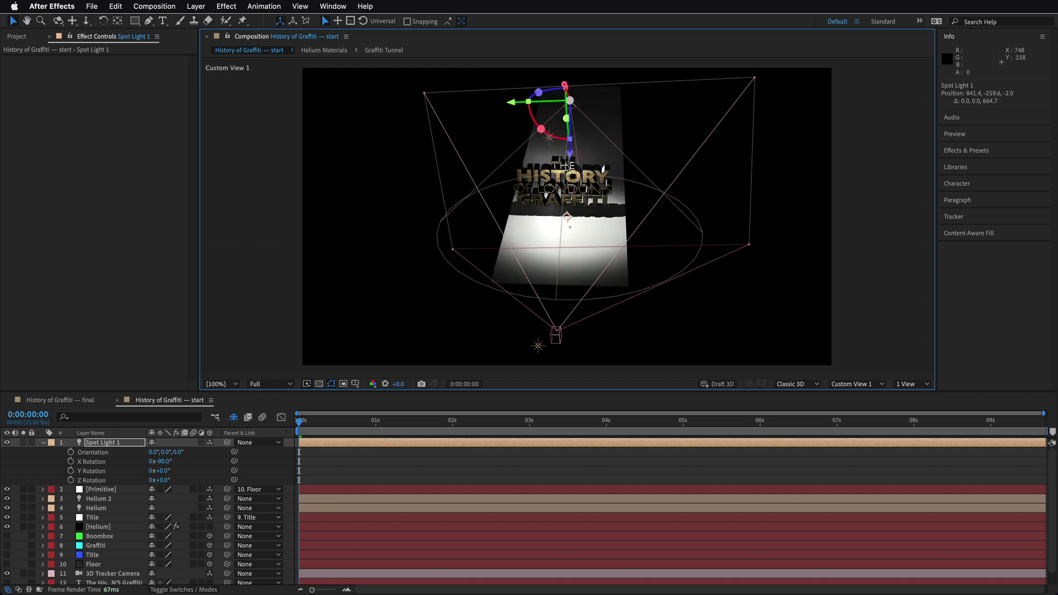
pyautogui.moveTo(573, 155); pyautogui.dragTo(546, 16)
pyautogui.press('c')
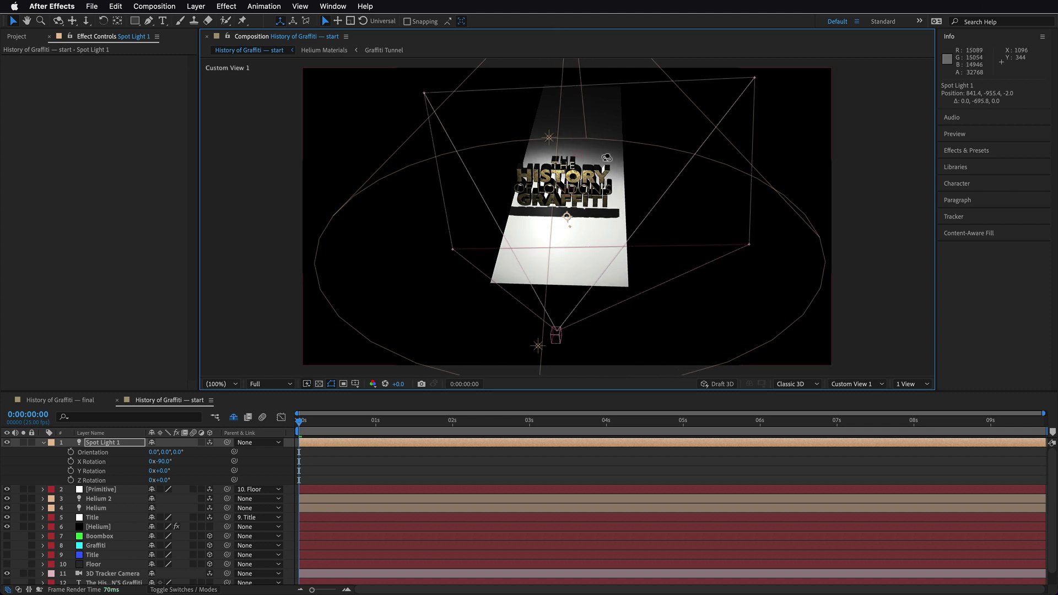
pyautogui.moveTo(603, 160); pyautogui.dragTo(609, 181)
pyautogui.press('F12')
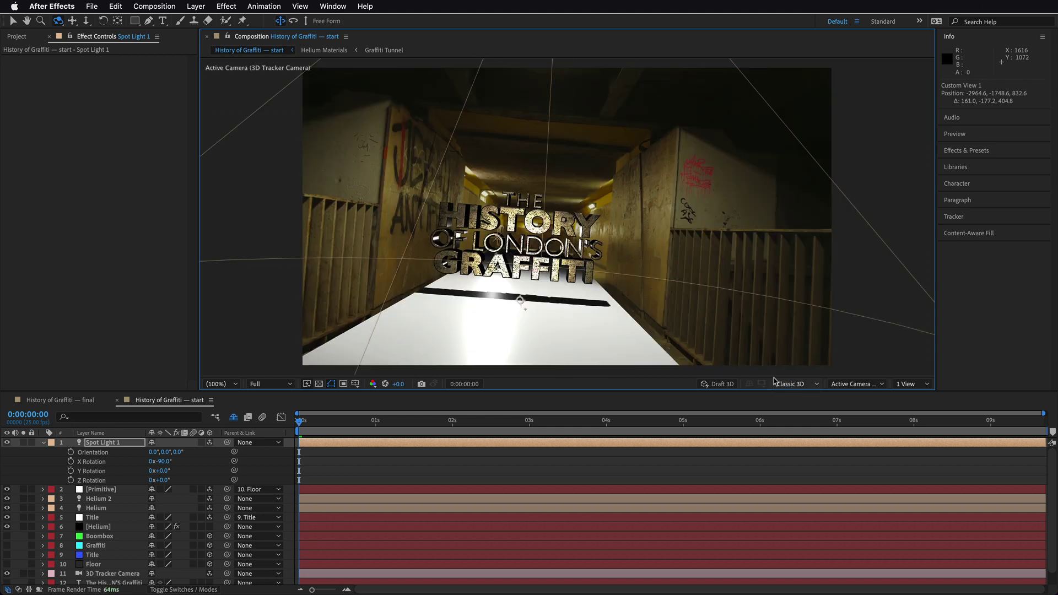
# Fine-tune Spot Light 1's position to 746.4, -2615.4, 168.0 to shape the title's shadow on the floor
pyautogui.click(118, 446)
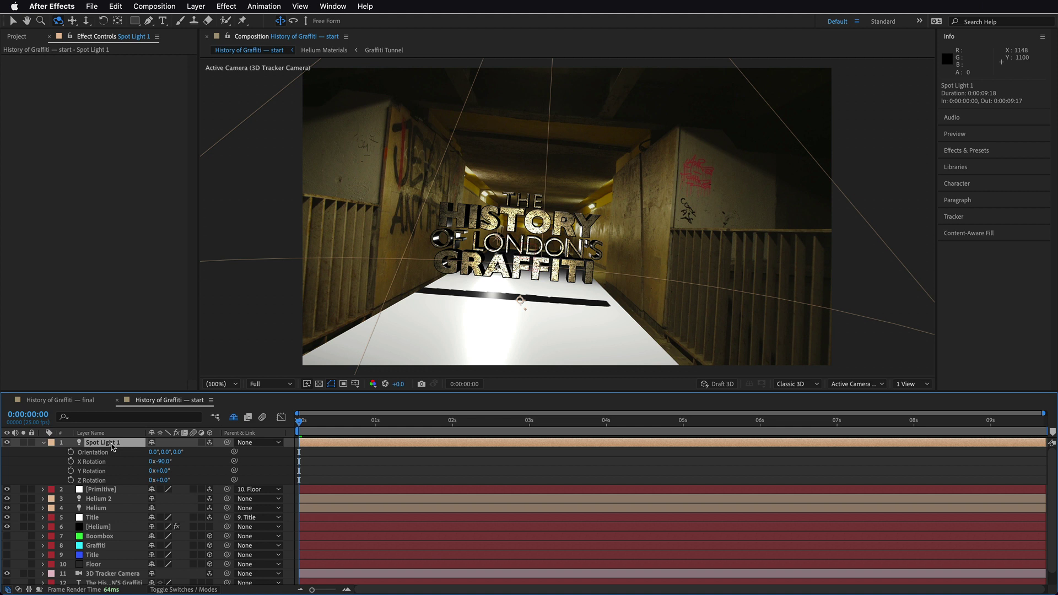
pyautogui.hotkey('shift', 'p')
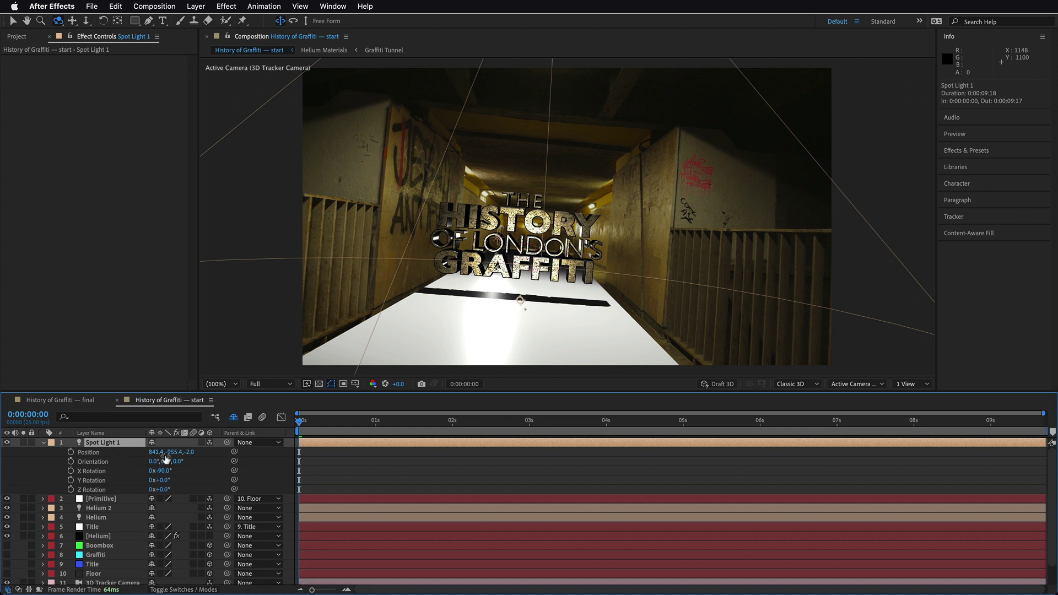
pyautogui.moveTo(152, 453); pyautogui.dragTo(129, 453)
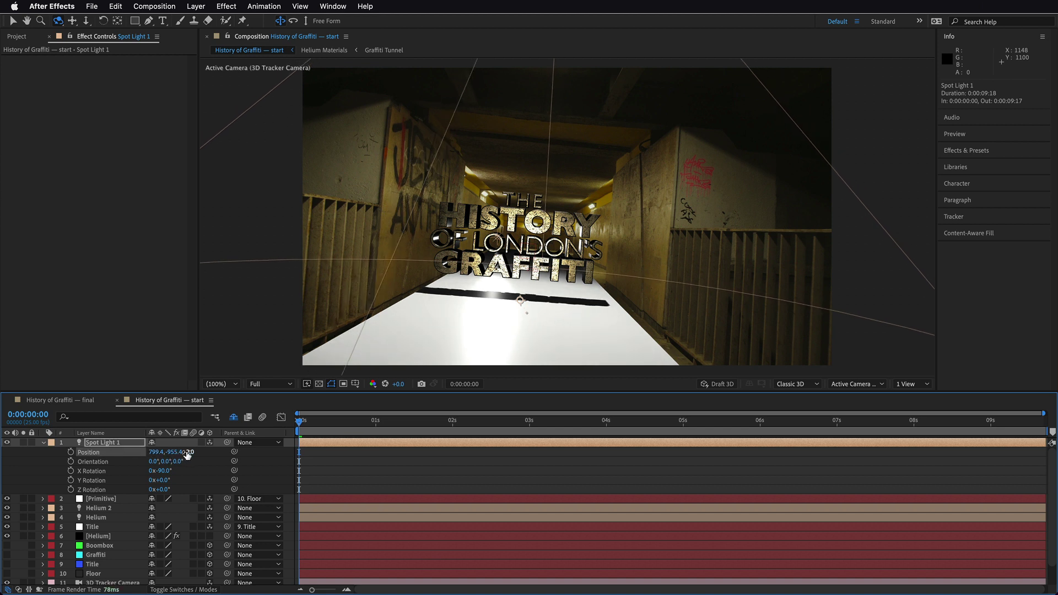
pyautogui.moveTo(196, 452); pyautogui.dragTo(84, 457)
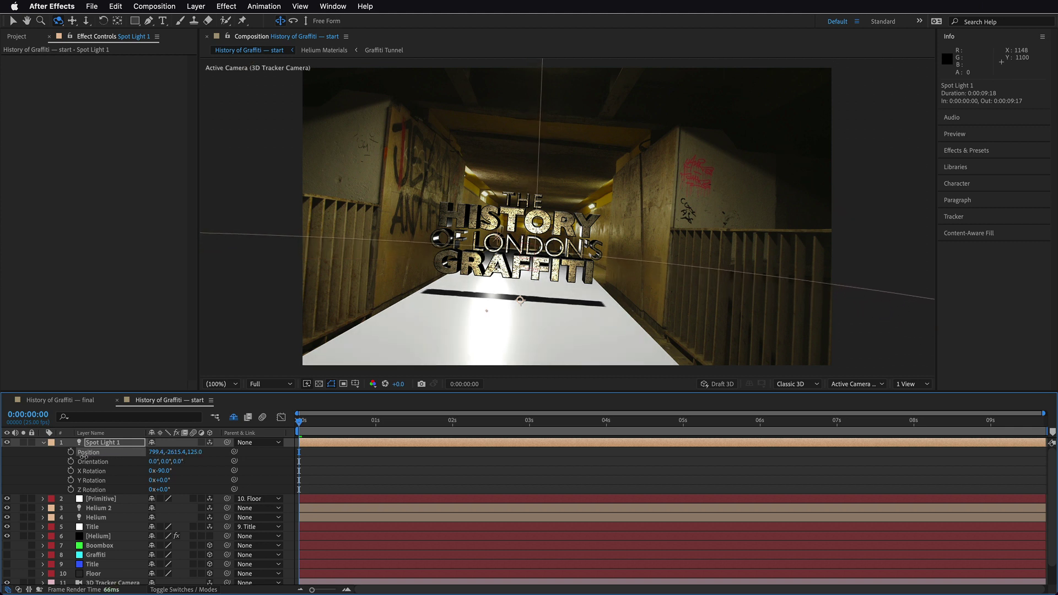
pyautogui.moveTo(154, 452); pyautogui.dragTo(122, 452)
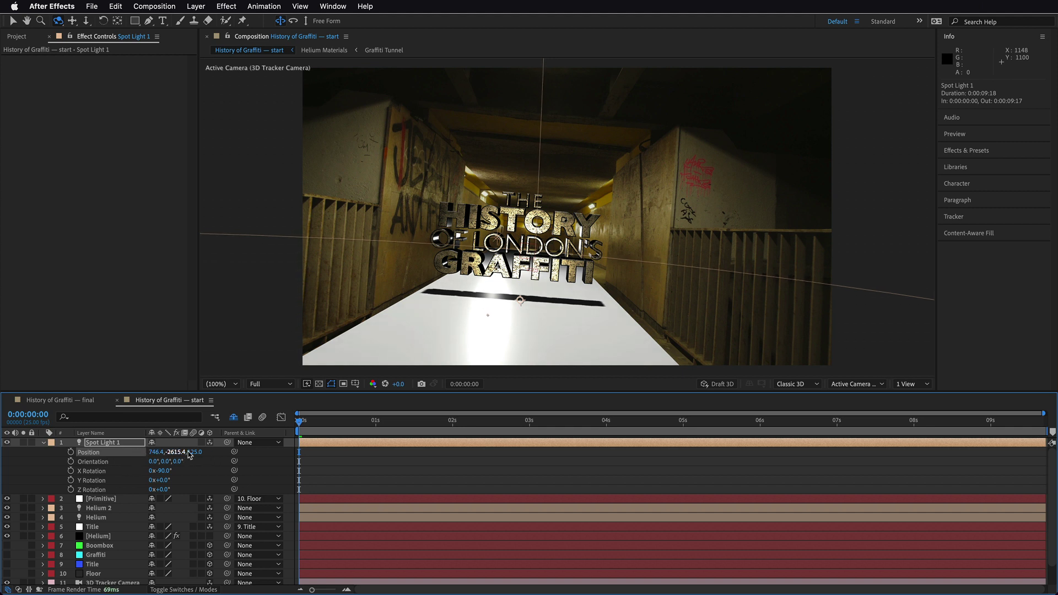
pyautogui.moveTo(201, 452)
pyautogui.mouseDown()
pyautogui.moveTo(257, 454)
pyautogui.moveTo(212, 453)
pyautogui.moveTo(220, 455)
pyautogui.mouseUp()
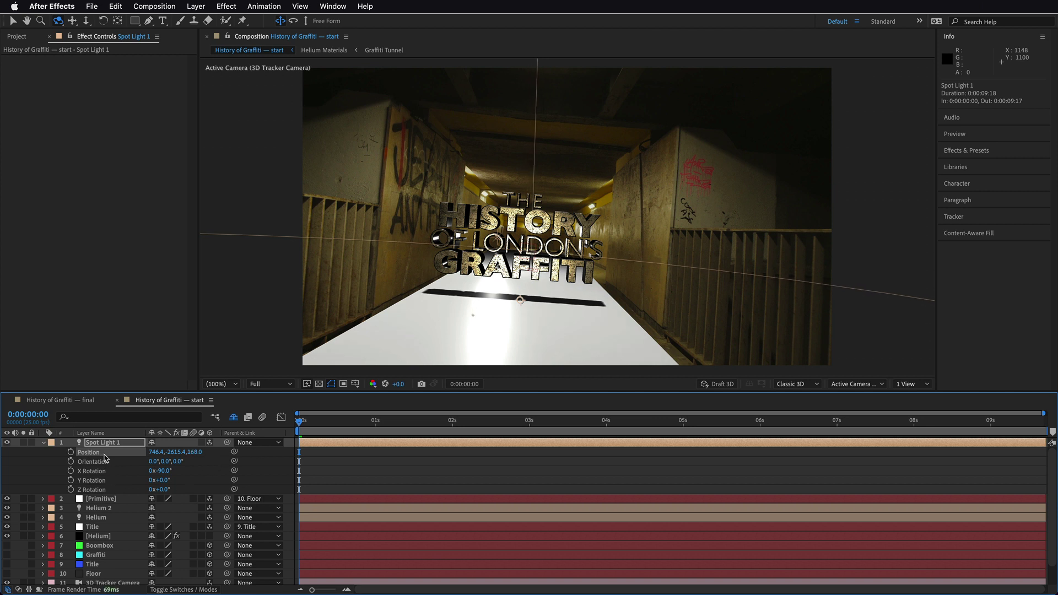
# Set Spot Light 1's Shadow Diffusion to 102 pixels in its light options
pyautogui.press('a')
pyautogui.press('a')
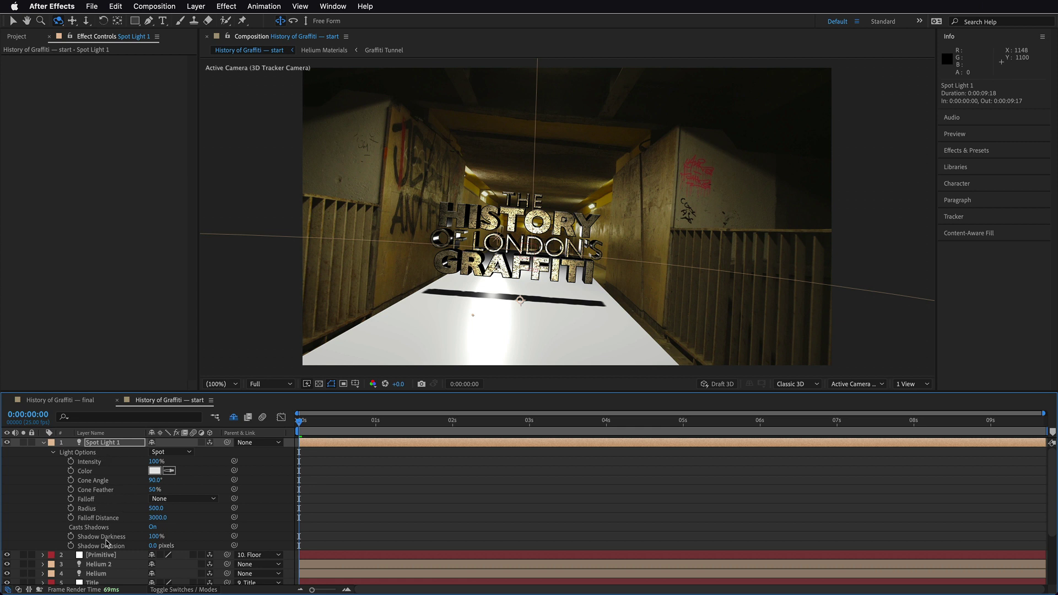
pyautogui.moveTo(150, 547); pyautogui.dragTo(210, 545)
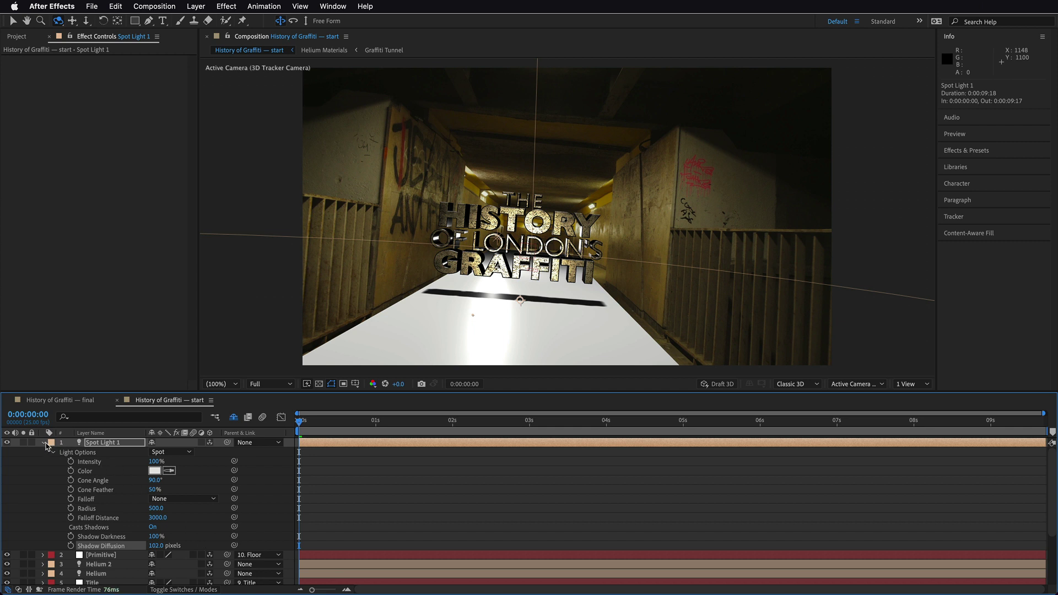
# Apply the shadow-catching material preset to the floor plane in the Helium layer's Primitive effect
pyautogui.scroll(-2, 107, 505)
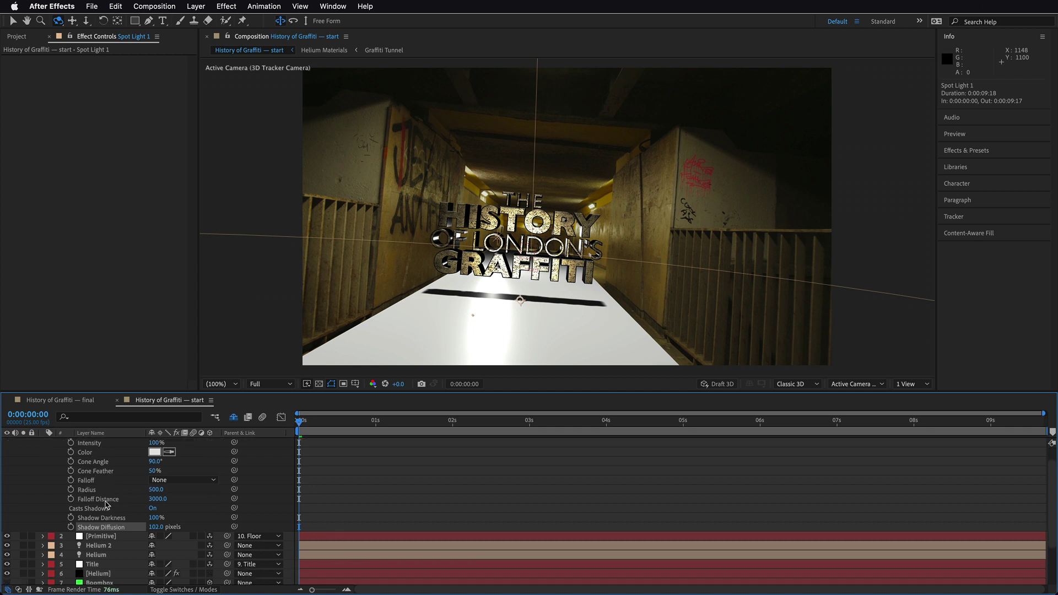
pyautogui.click(99, 557)
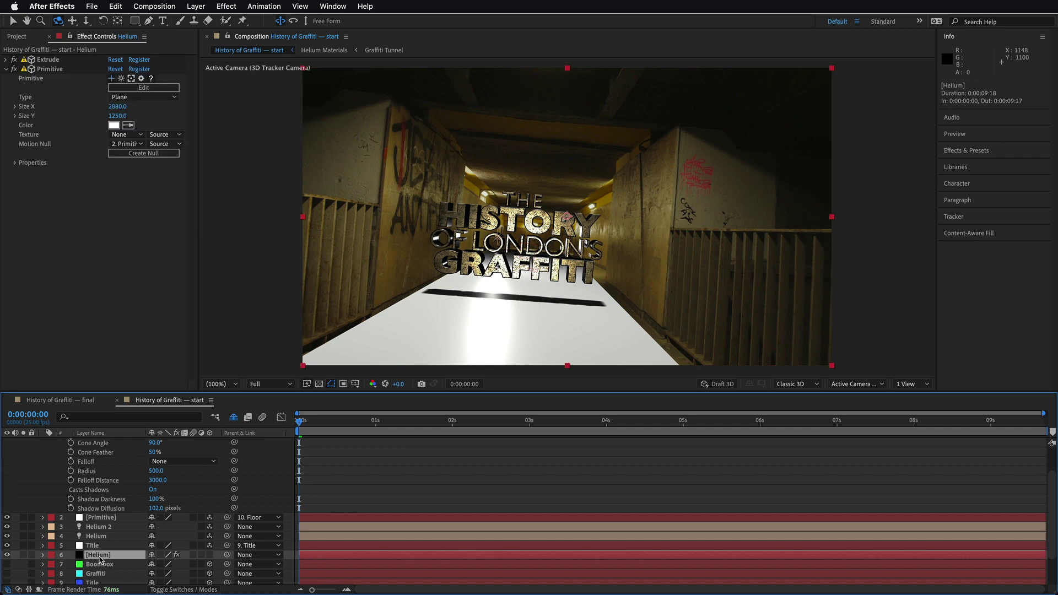
pyautogui.click(134, 89)
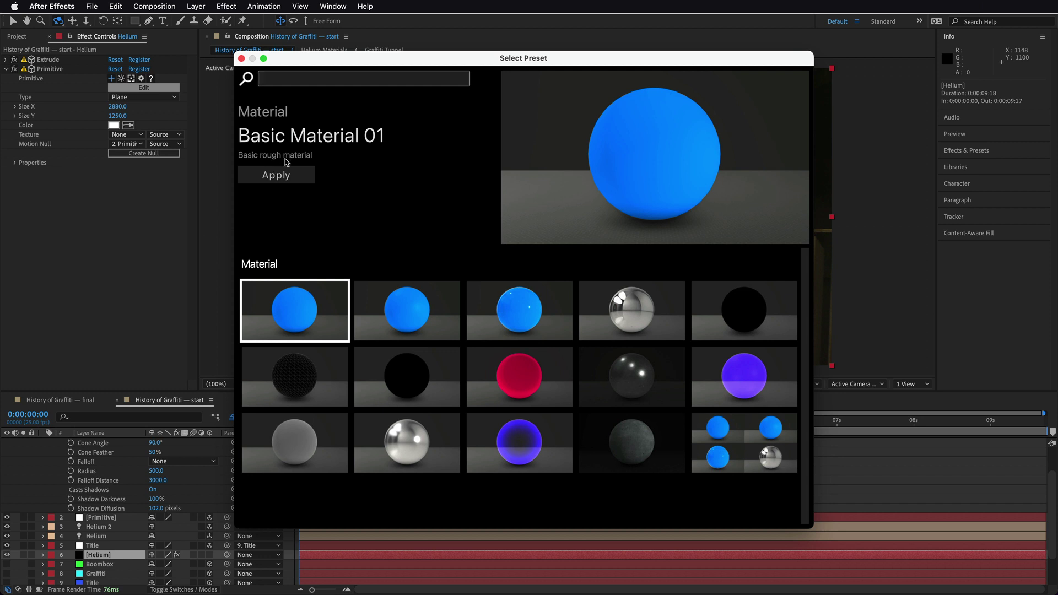
pyautogui.click(406, 390)
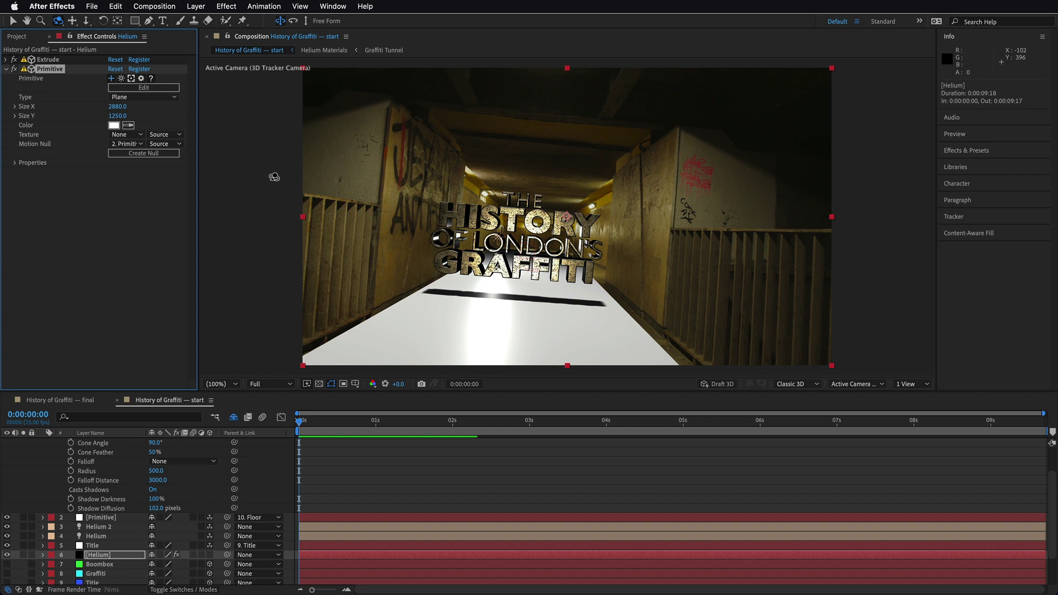
pyautogui.click(276, 177)
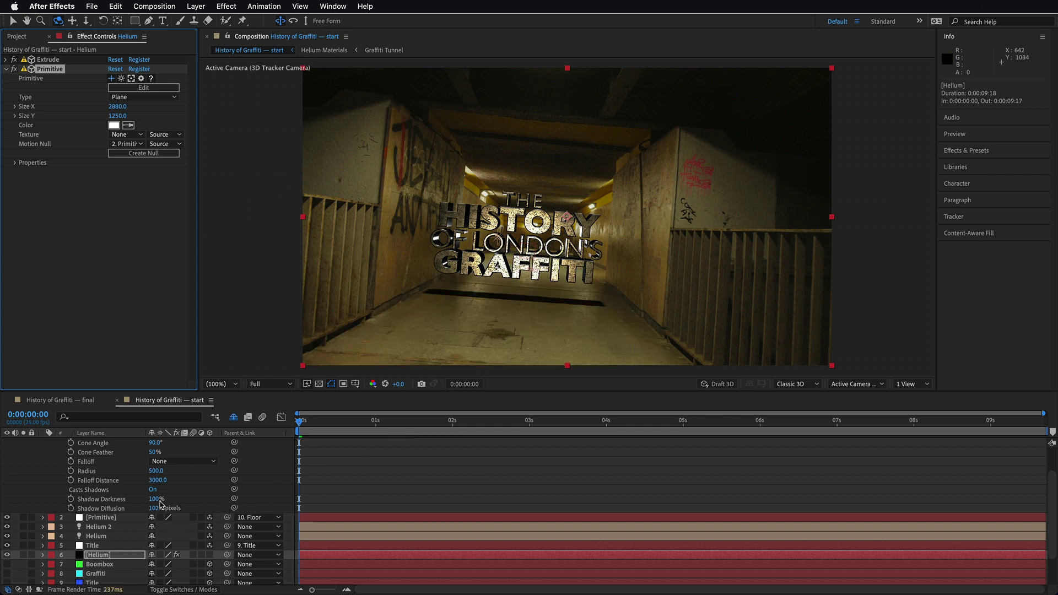
# Soften the title's floor shadow by setting Spot Light 1's Shadow Diffusion to 288 pixels and Shadow Darkness to 60%
pyautogui.moveTo(158, 506); pyautogui.dragTo(261, 507)
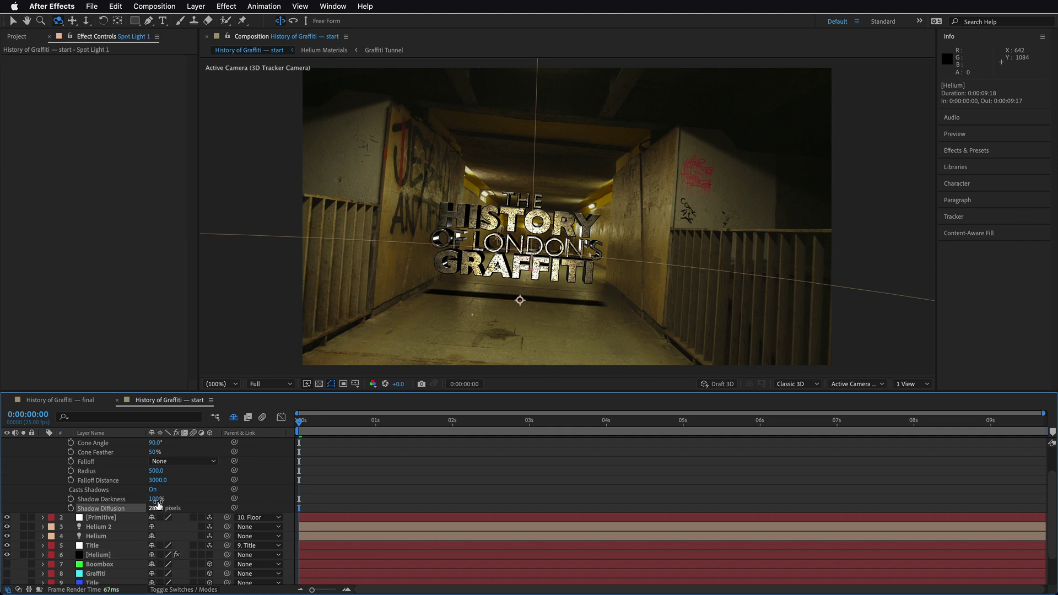
pyautogui.moveTo(154, 498); pyautogui.dragTo(128, 500)
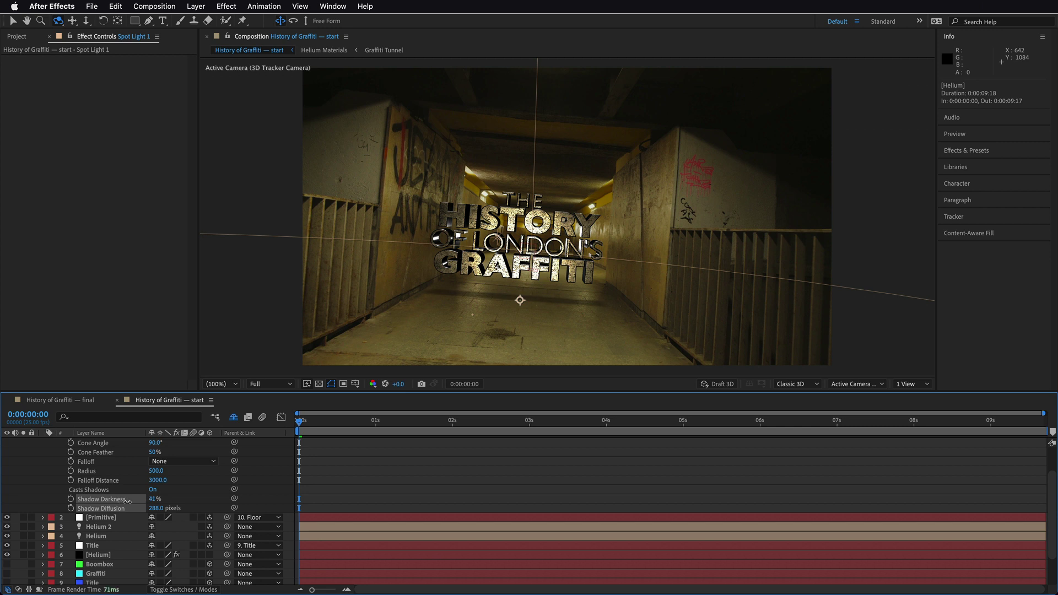
pyautogui.moveTo(128, 501); pyautogui.dragTo(138, 501)
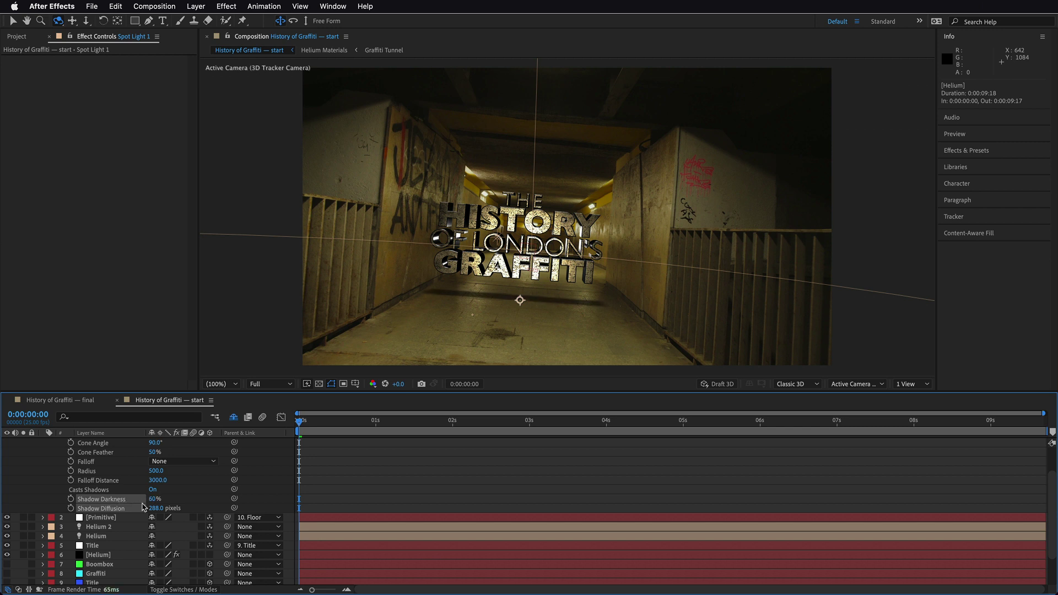
# Reveal Spot Light 1's Position alongside its light options, set it to 668.4, -2615.4, 382.0, and collapse the layer
pyautogui.scroll(2, 166, 489)
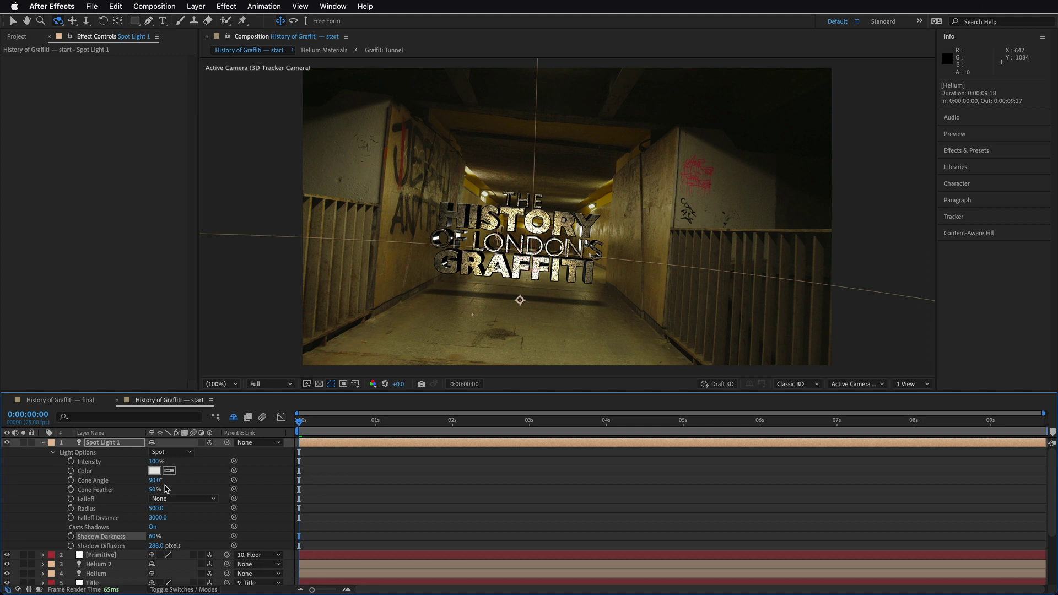
pyautogui.hotkey('shift', 'p')
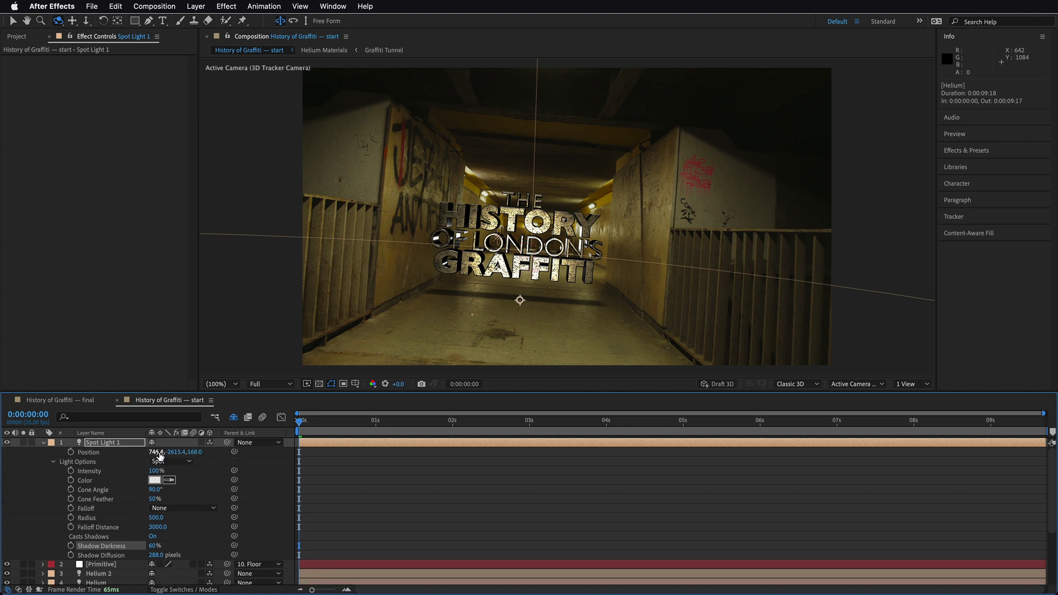
pyautogui.moveTo(144, 452); pyautogui.dragTo(116, 452)
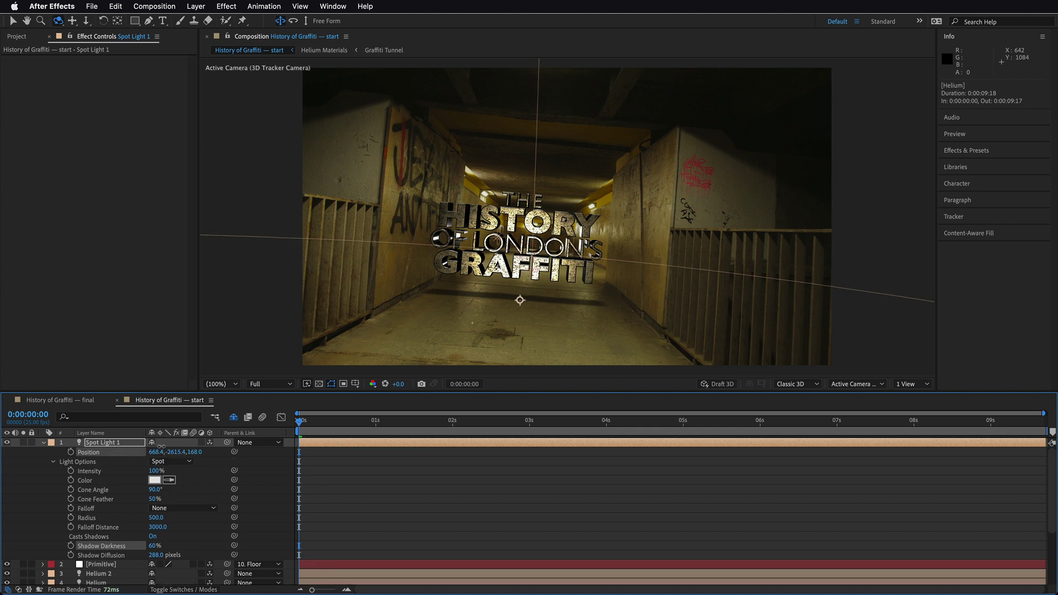
pyautogui.moveTo(194, 452); pyautogui.dragTo(298, 444)
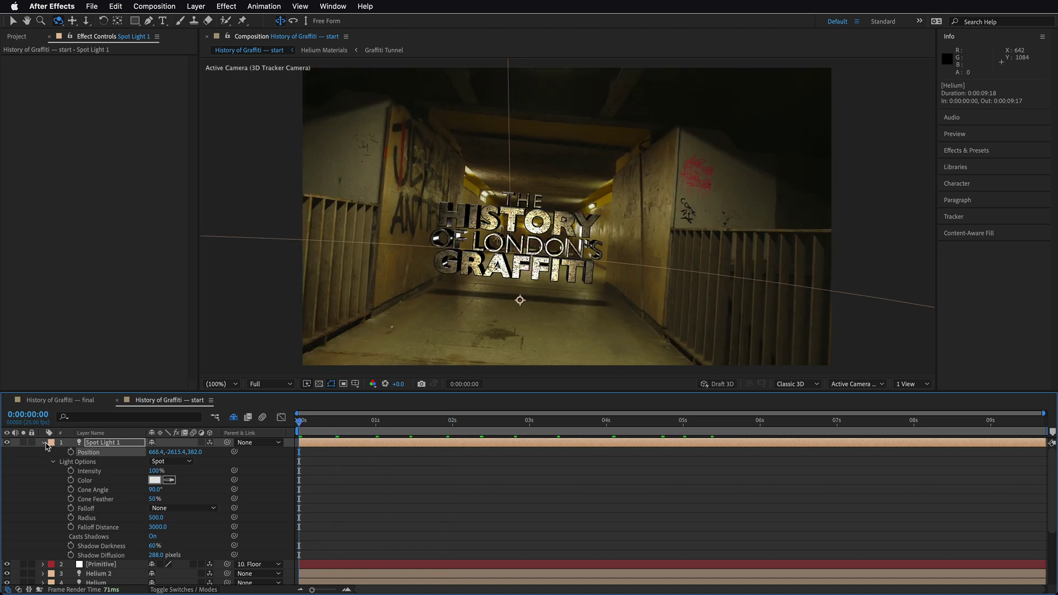
pyautogui.click(44, 442)
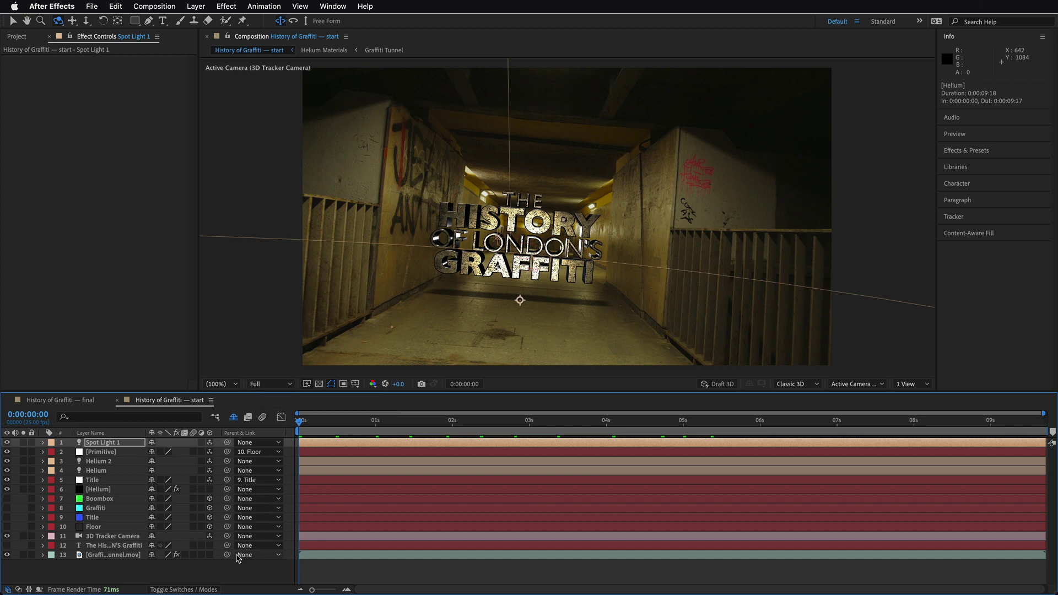
# Preview the animation up to 0:00:06:17 and review the Helium layer's render quality, output and clipping settings
pyautogui.press('space')
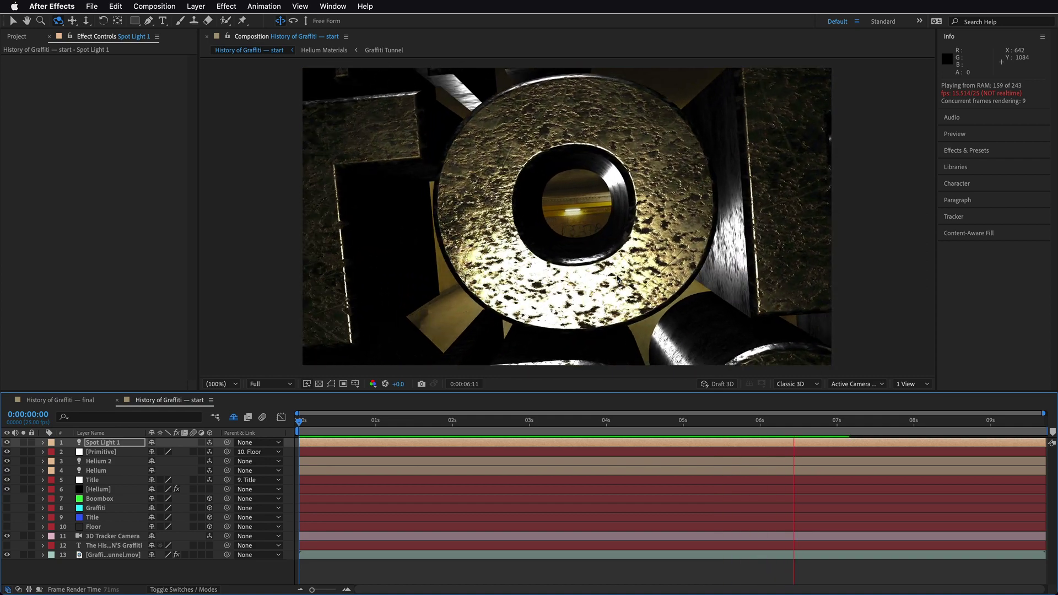
pyautogui.moveTo(780, 428); pyautogui.dragTo(816, 439)
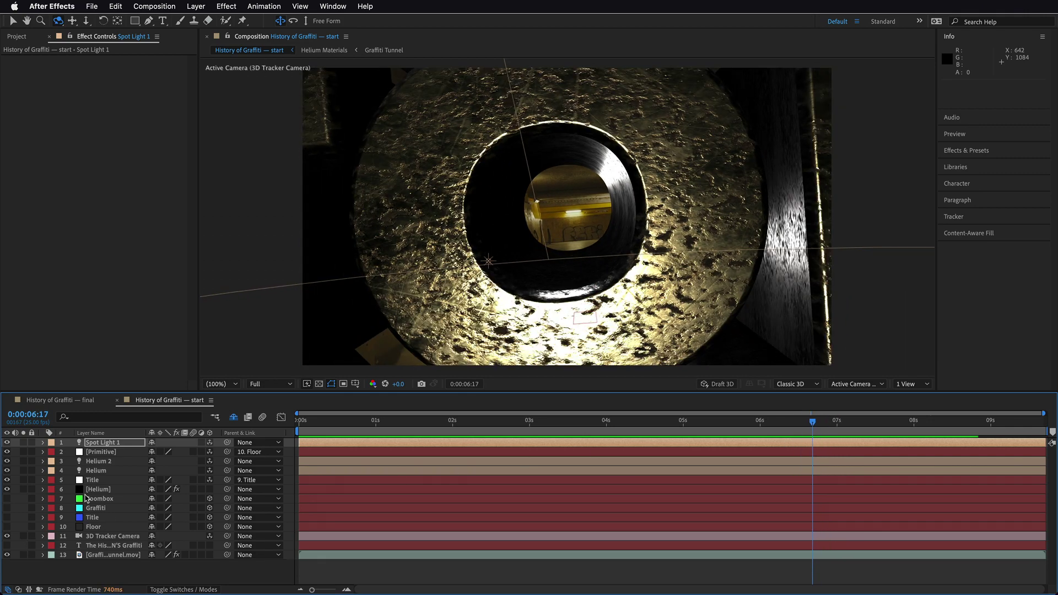
pyautogui.click(88, 491)
pyautogui.click(82, 192)
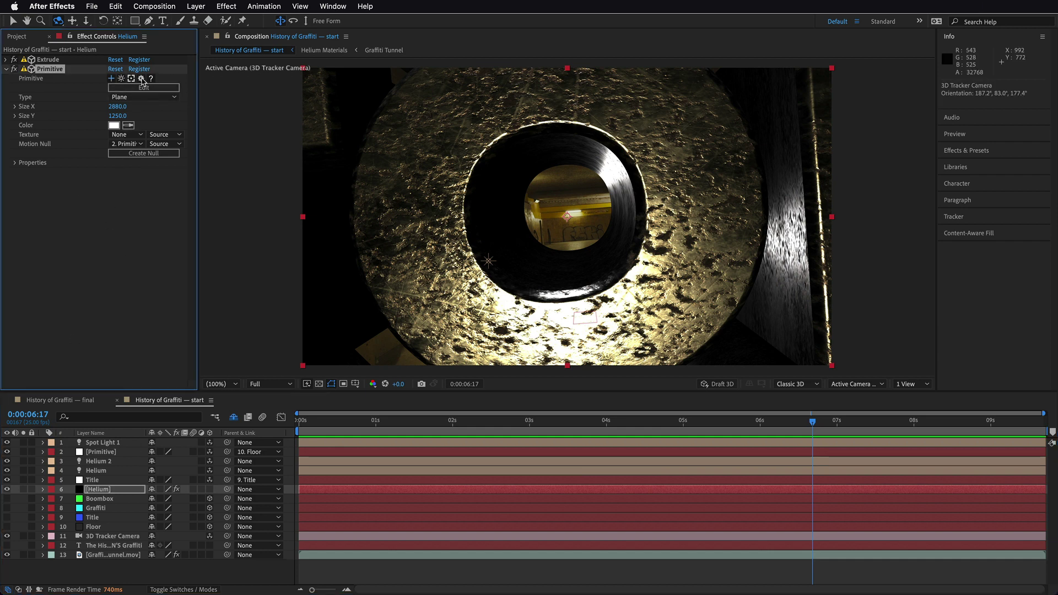
pyautogui.click(7, 60)
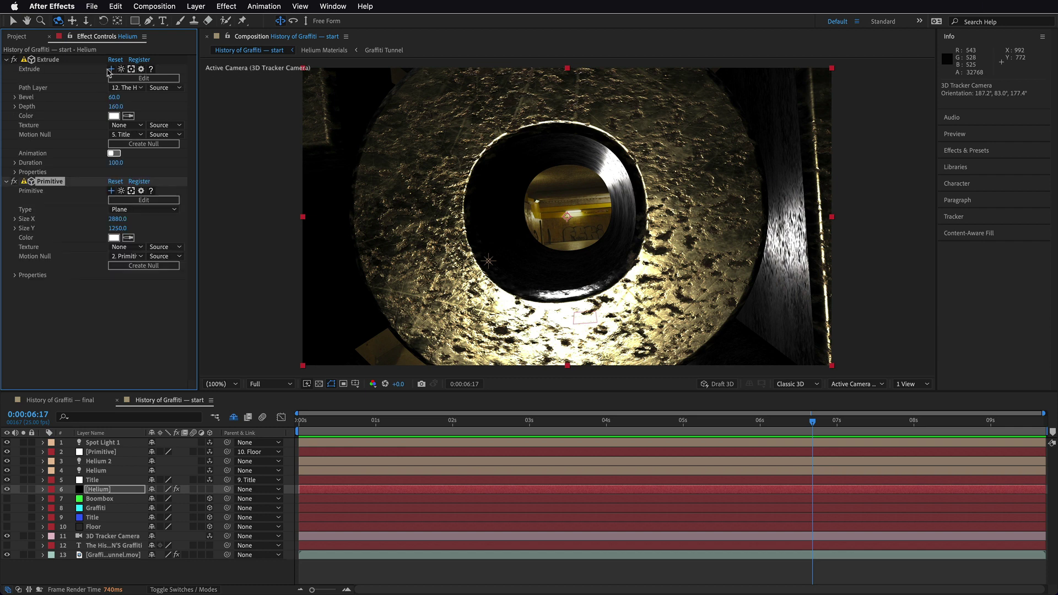
pyautogui.click(141, 69)
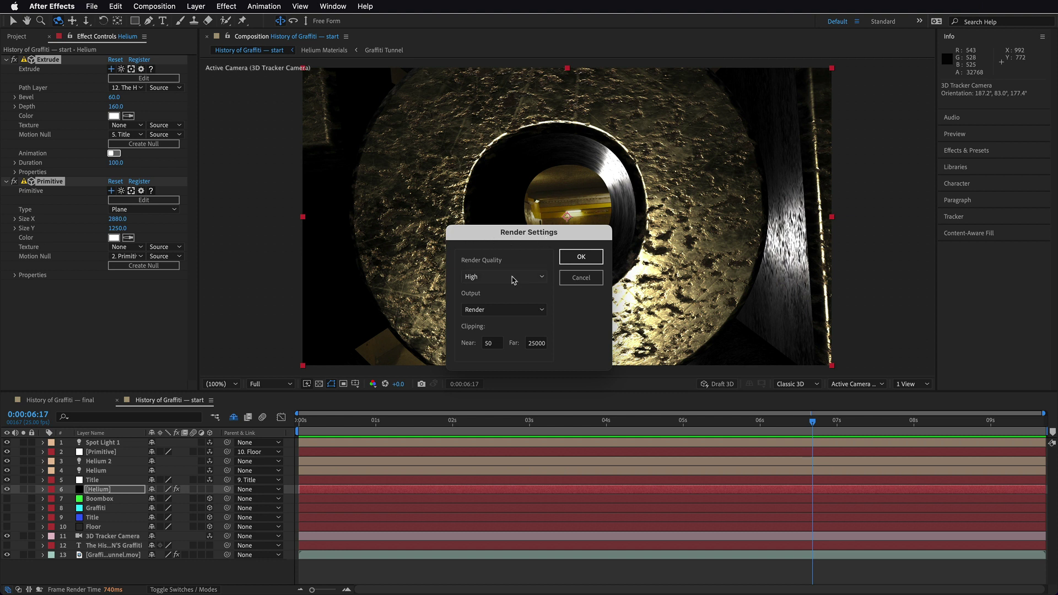
pyautogui.click(497, 310)
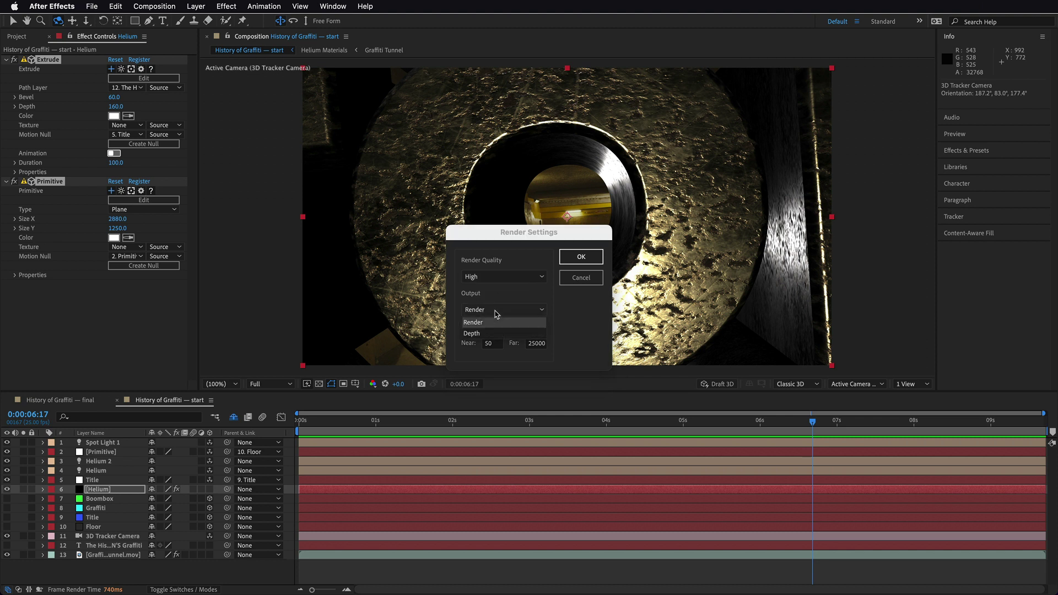
pyautogui.click(585, 315)
pyautogui.click(487, 344)
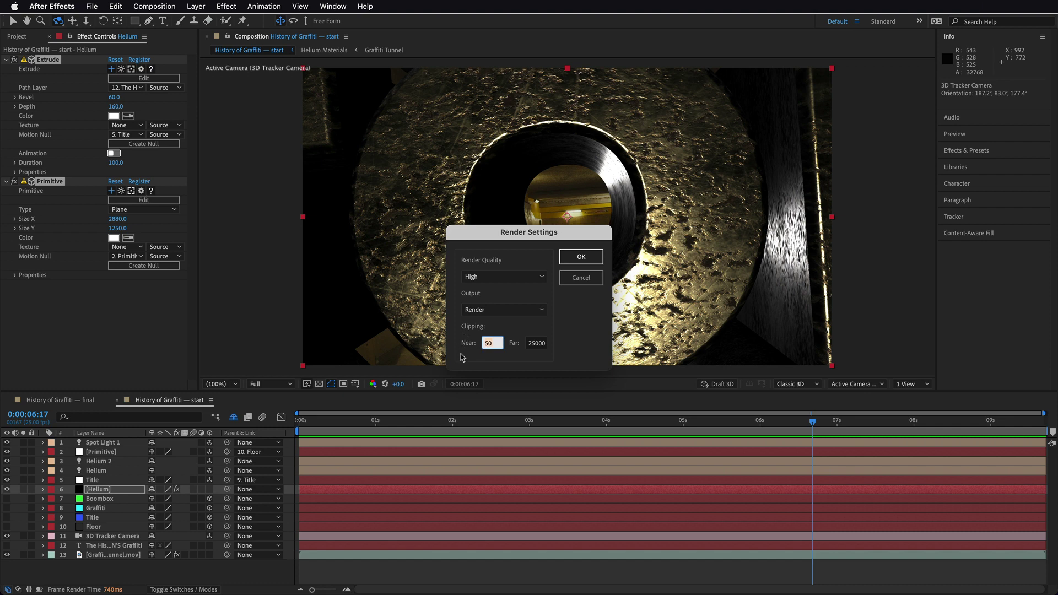
pyautogui.click(581, 257)
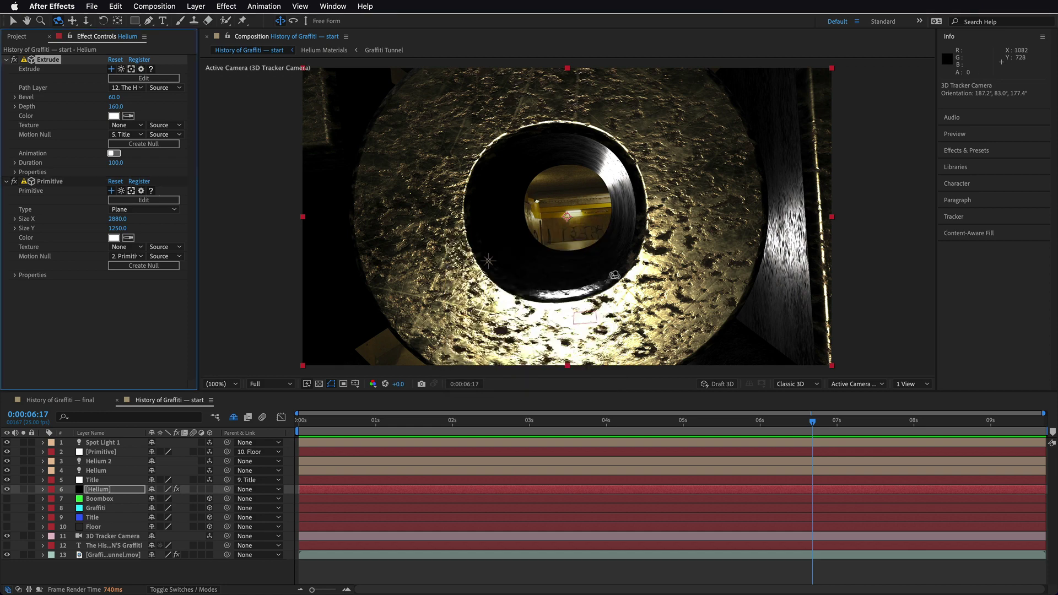
# Return to the first frame and add a Helium Model effect to the Helium layer
pyautogui.moveTo(814, 426); pyautogui.dragTo(547, 435)
pyautogui.moveTo(620, 447); pyautogui.dragTo(259, 457)
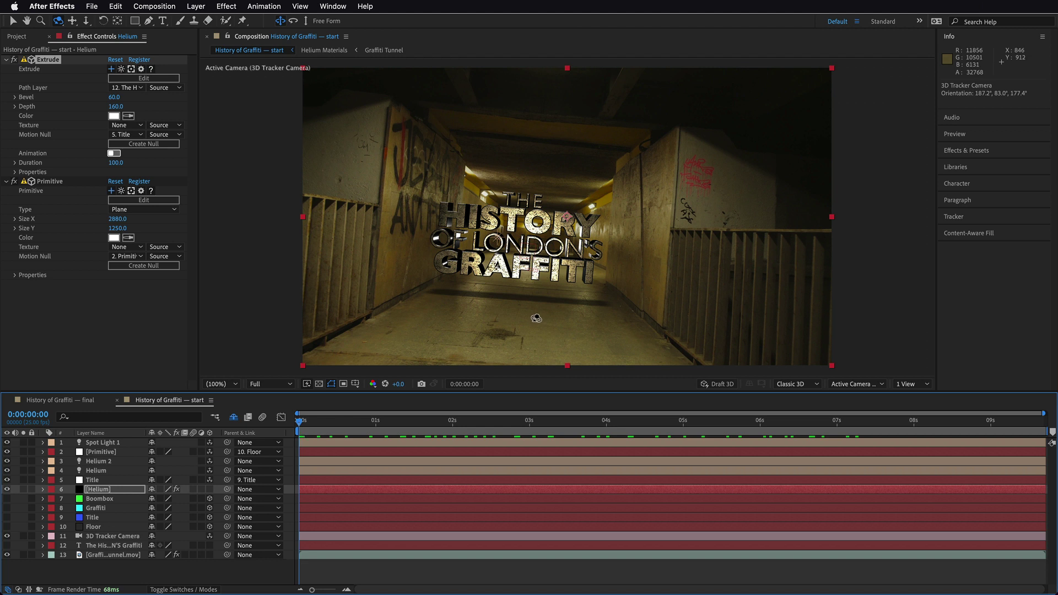
pyautogui.press('v')
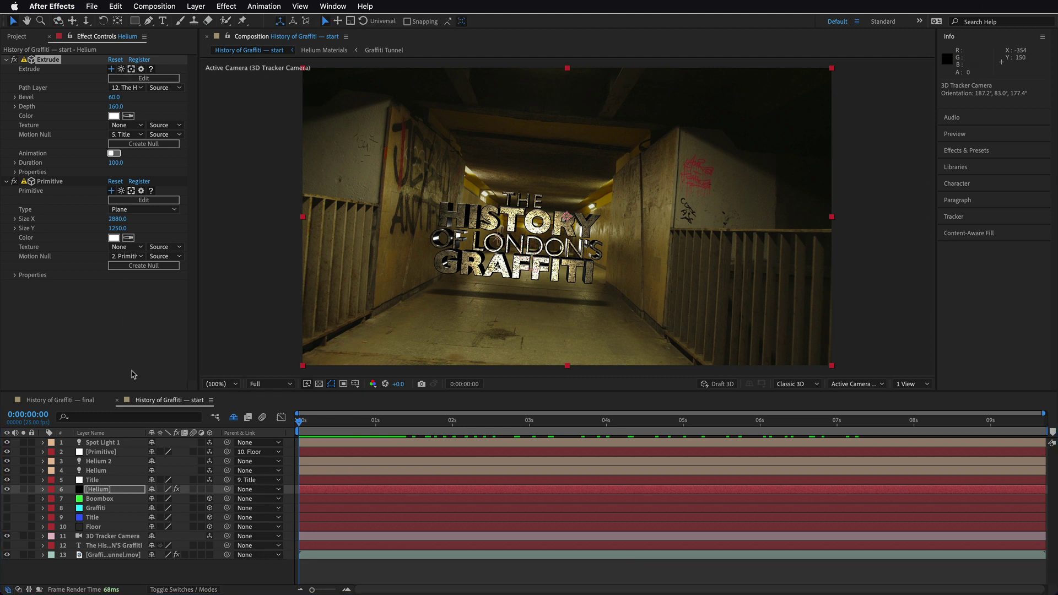
pyautogui.click(102, 489)
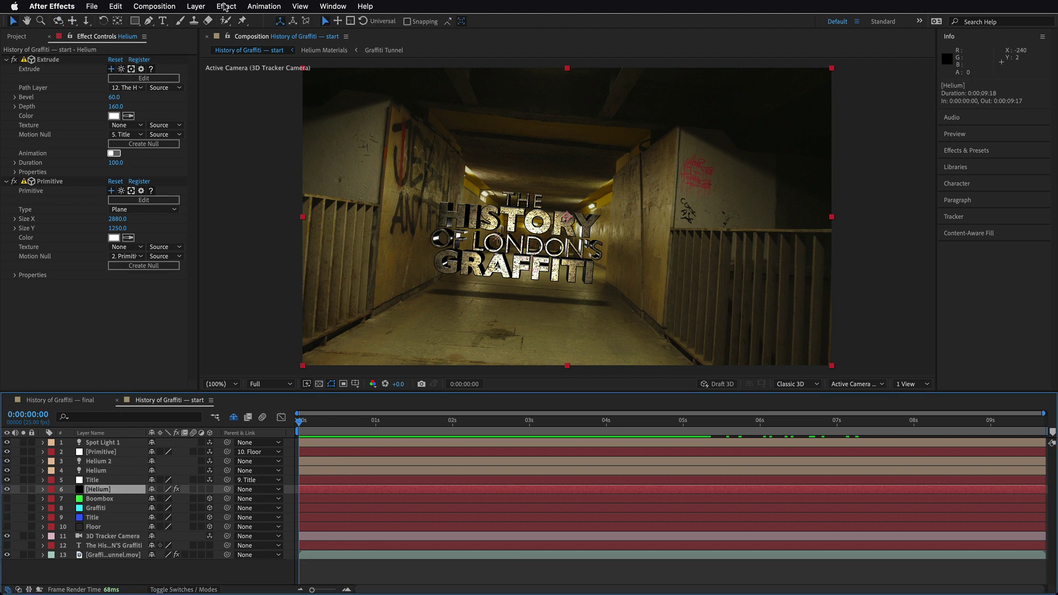
pyautogui.click(225, 6)
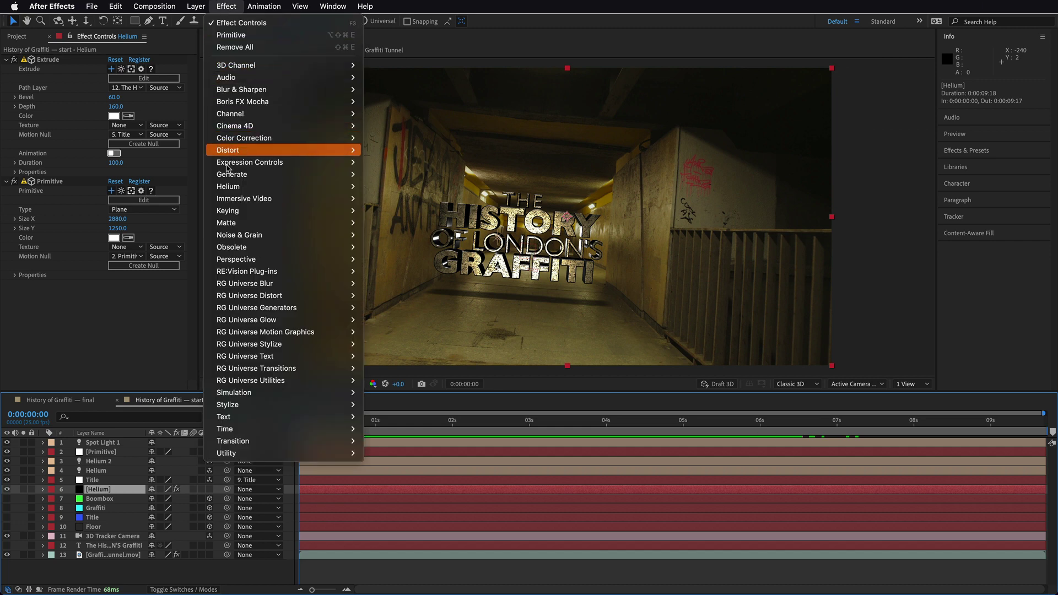
pyautogui.moveTo(228, 189)
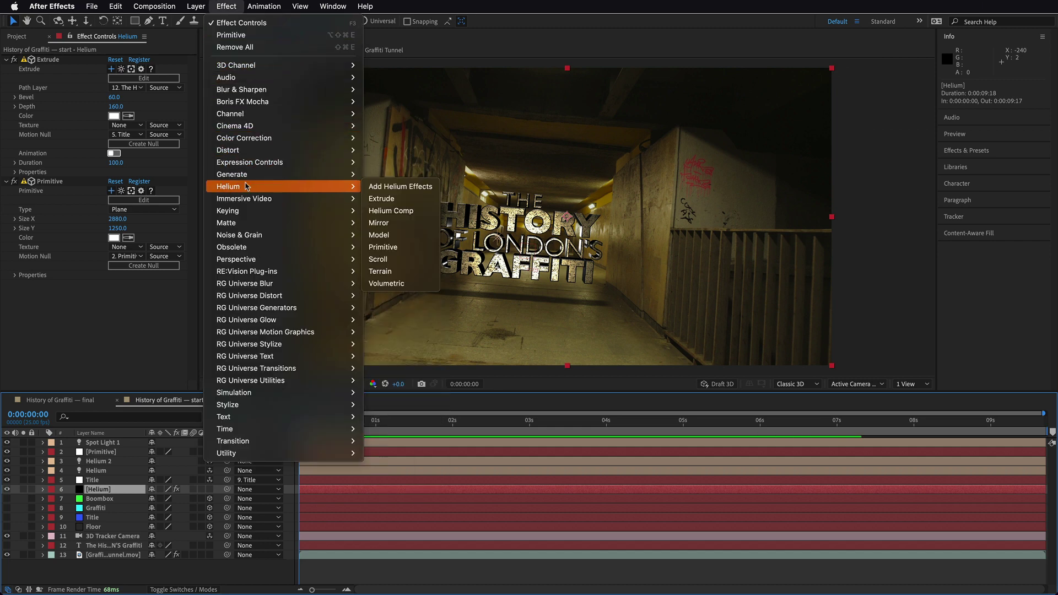
pyautogui.click(397, 236)
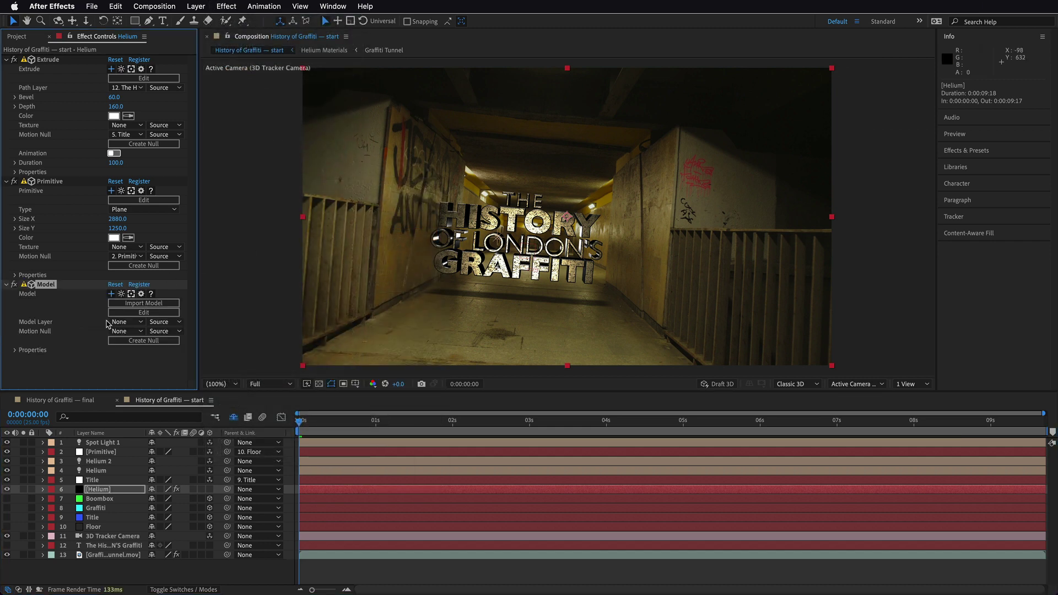
# Import the 3D model Otw_graffiti.obj into the Model effect after rotating its file preview to check it
pyautogui.click(136, 305)
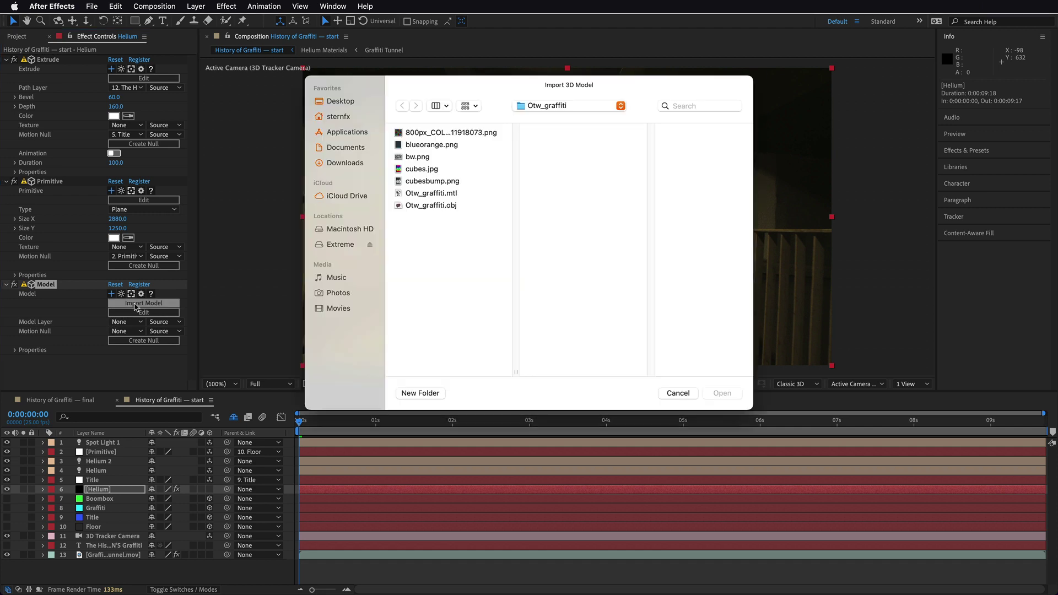
pyautogui.click(425, 206)
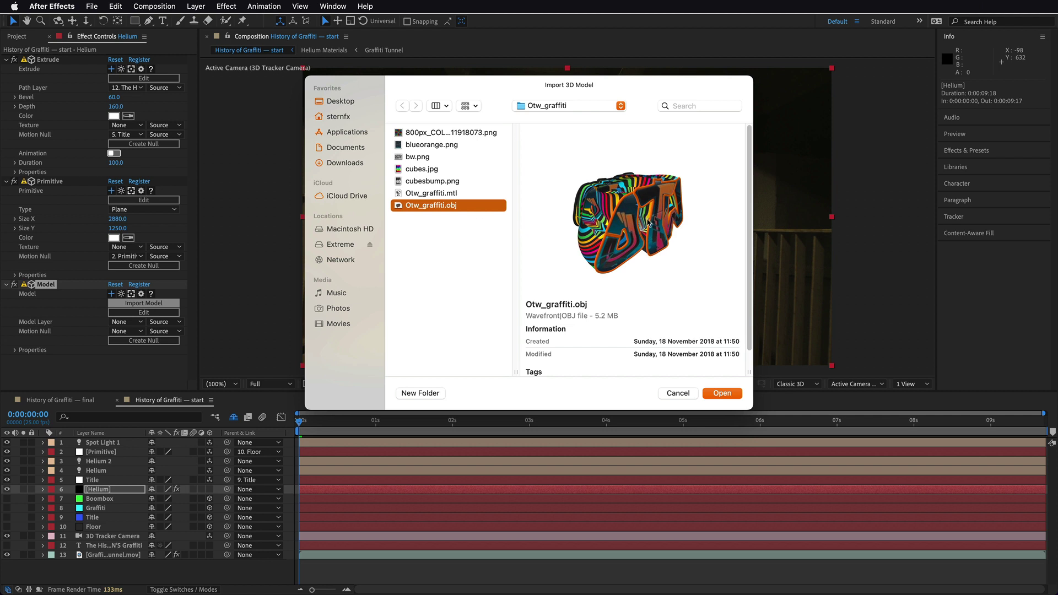
pyautogui.moveTo(649, 223); pyautogui.dragTo(616, 202)
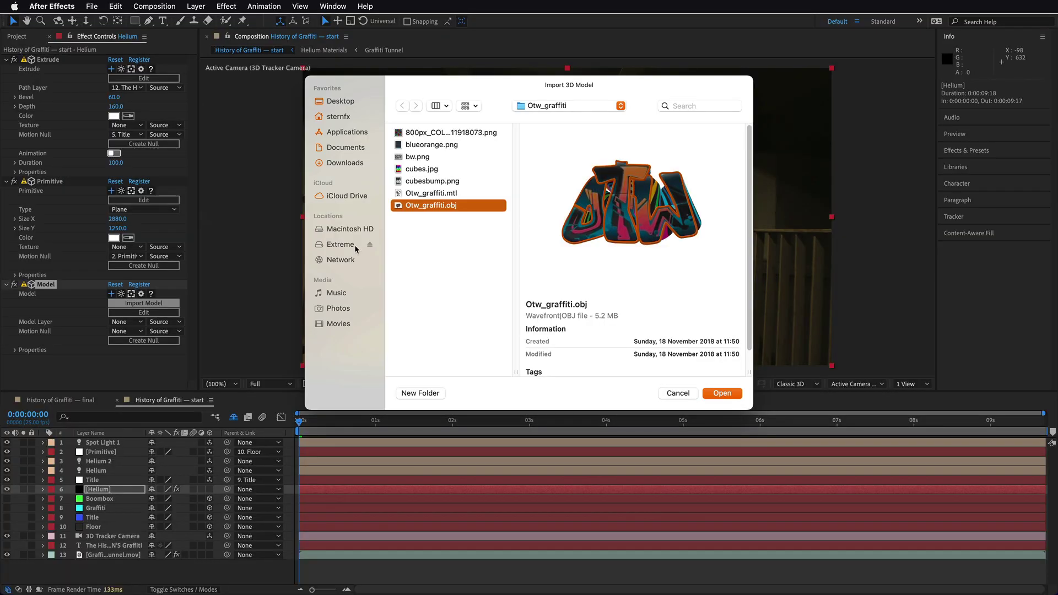
pyautogui.moveTo(630, 210)
pyautogui.mouseDown()
pyautogui.moveTo(700, 210)
pyautogui.moveTo(642, 214)
pyautogui.mouseUp()
pyautogui.click(717, 393)
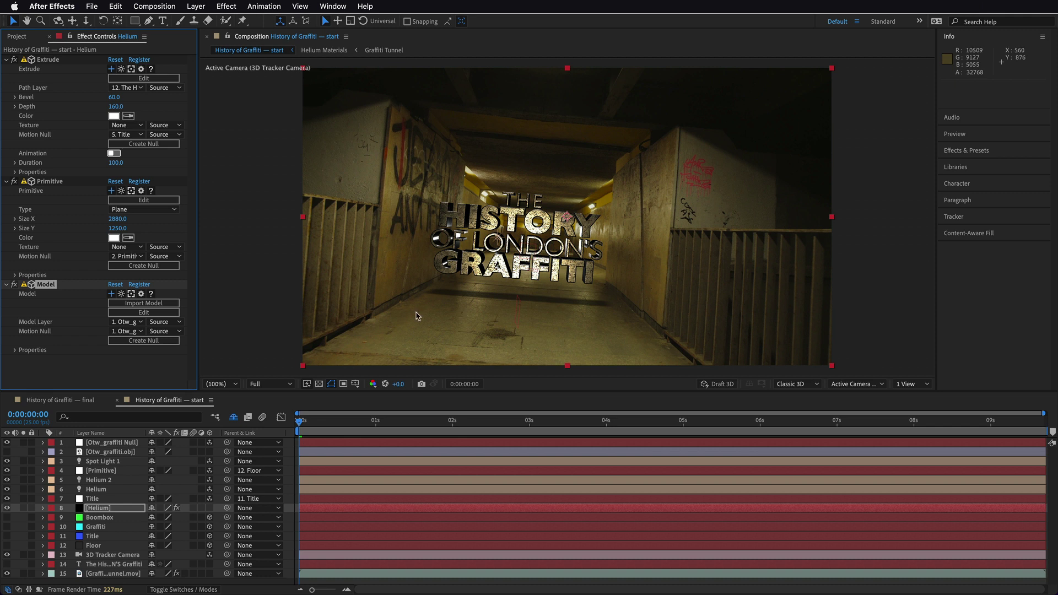
# Expand the Model effect's properties, collapse the Extrude and Primitive effects, and set the graffiti model's Size to 50000
pyautogui.click(15, 351)
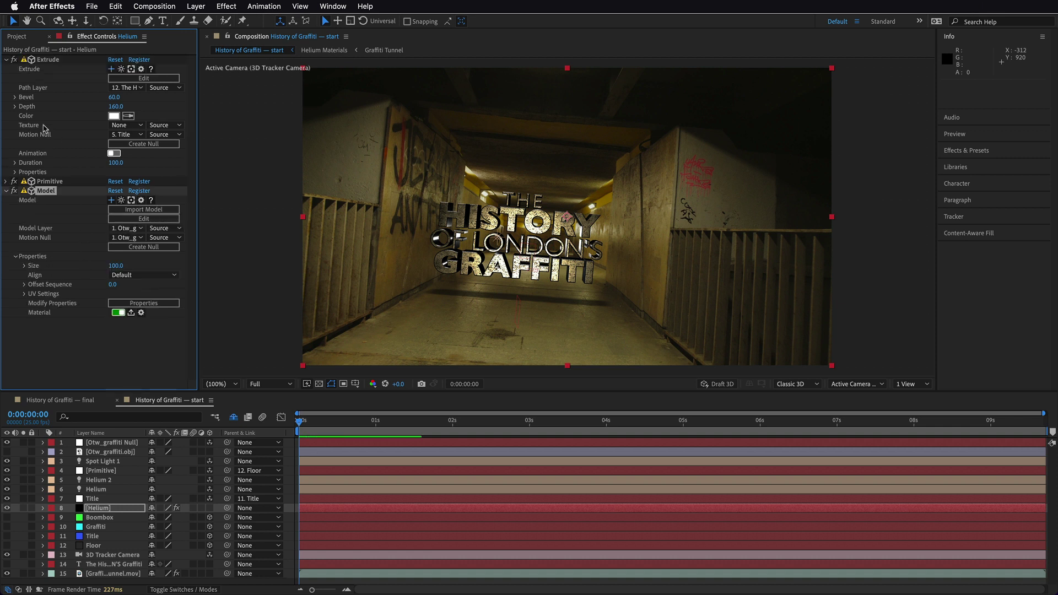
pyautogui.click(6, 60)
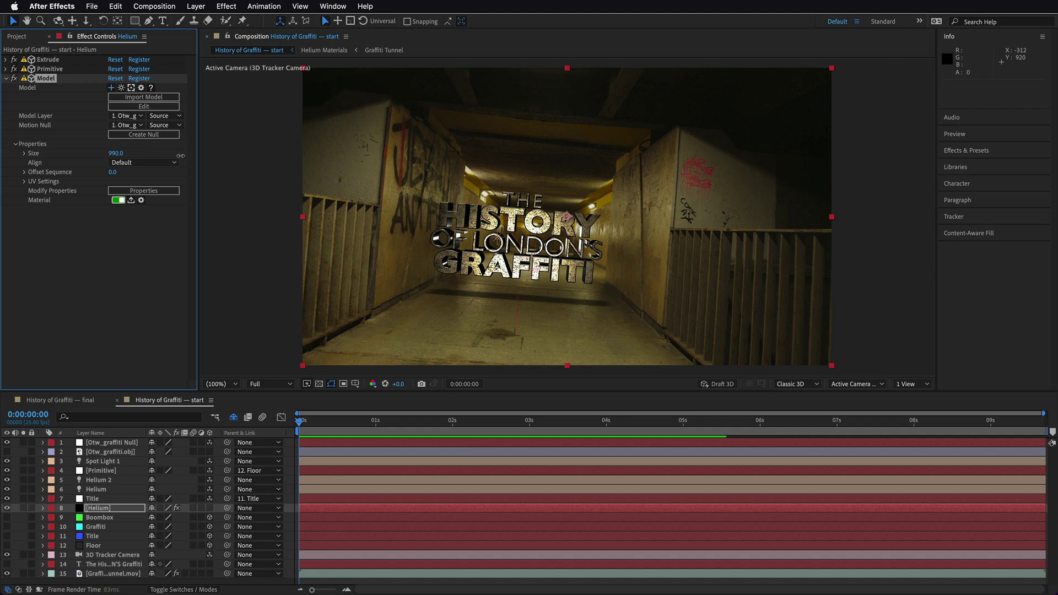
pyautogui.moveTo(180, 156); pyautogui.dragTo(313, 159)
pyautogui.moveTo(392, 161); pyautogui.dragTo(572, 147)
pyautogui.moveTo(687, 144); pyautogui.dragTo(686, 144)
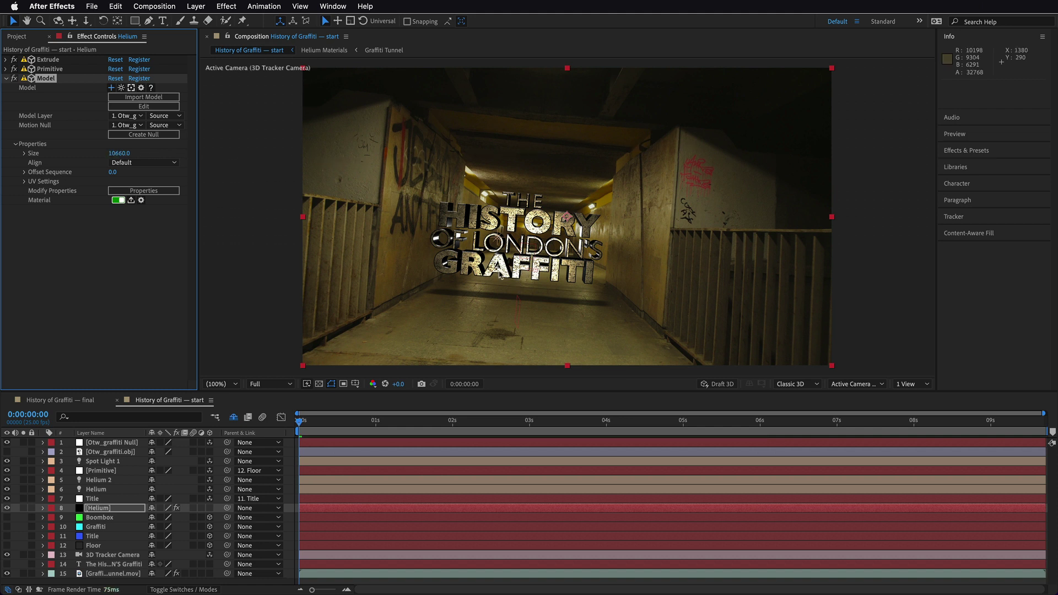
pyautogui.click(117, 154)
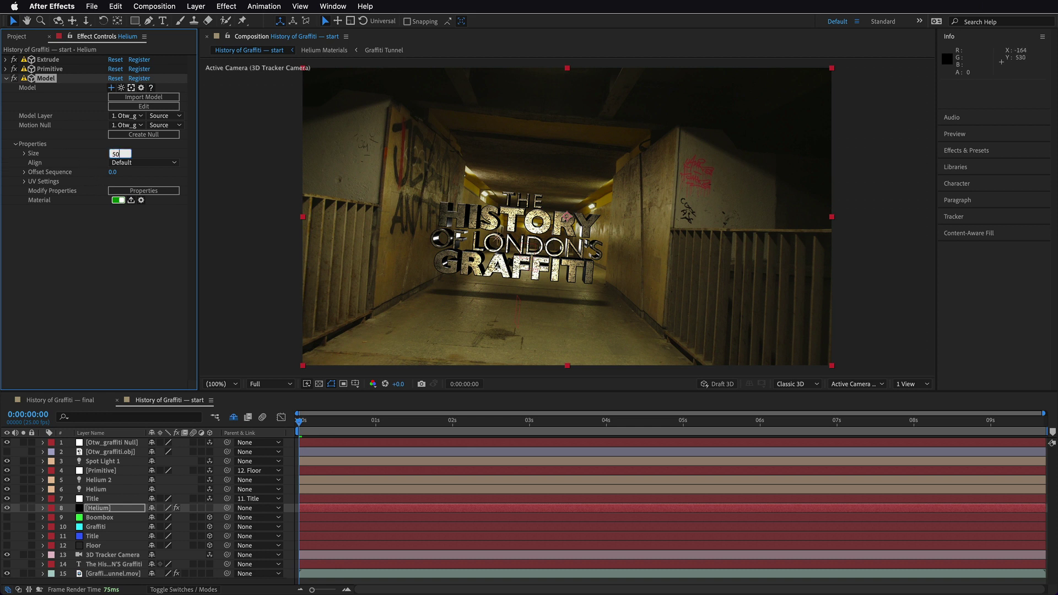
pyautogui.write('50000')
pyautogui.press('Return')
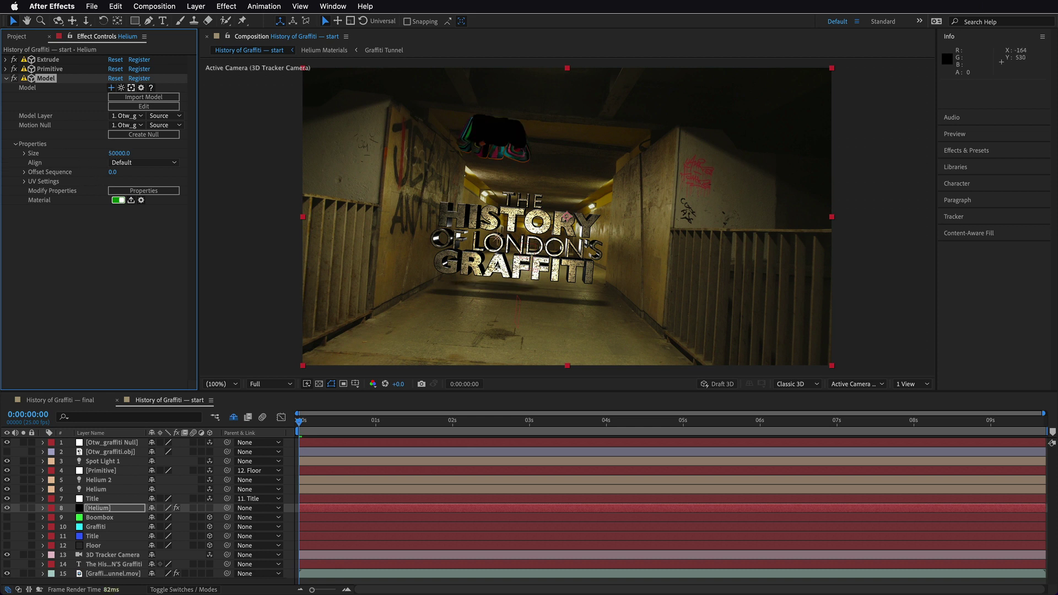
# Change the graffiti model's axis-flip options in Model Properties and parent Otw_graffiti Null to the Graffiti layer
pyautogui.click(133, 193)
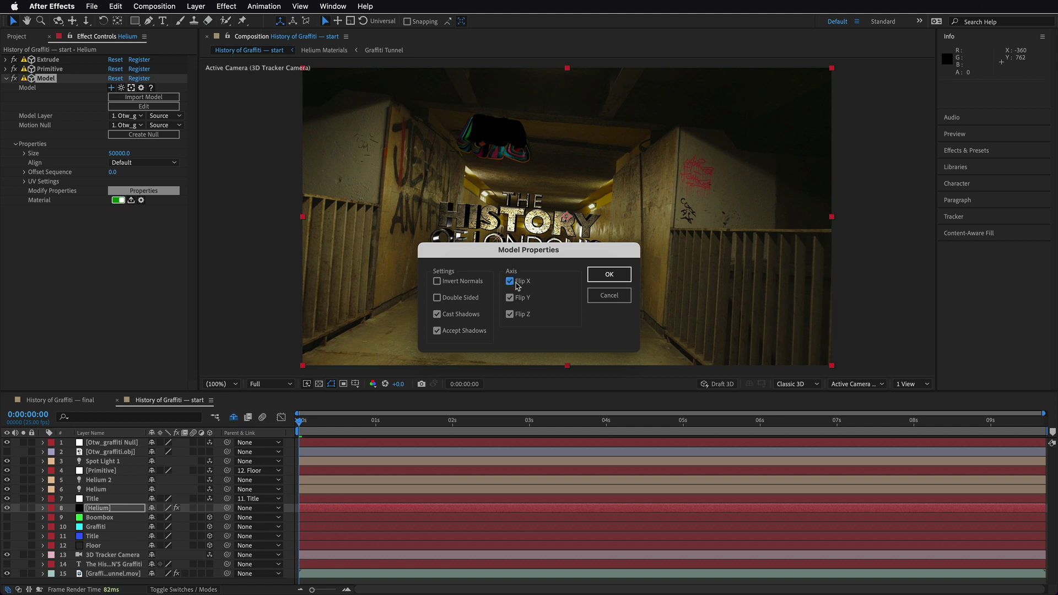
pyautogui.click(609, 274)
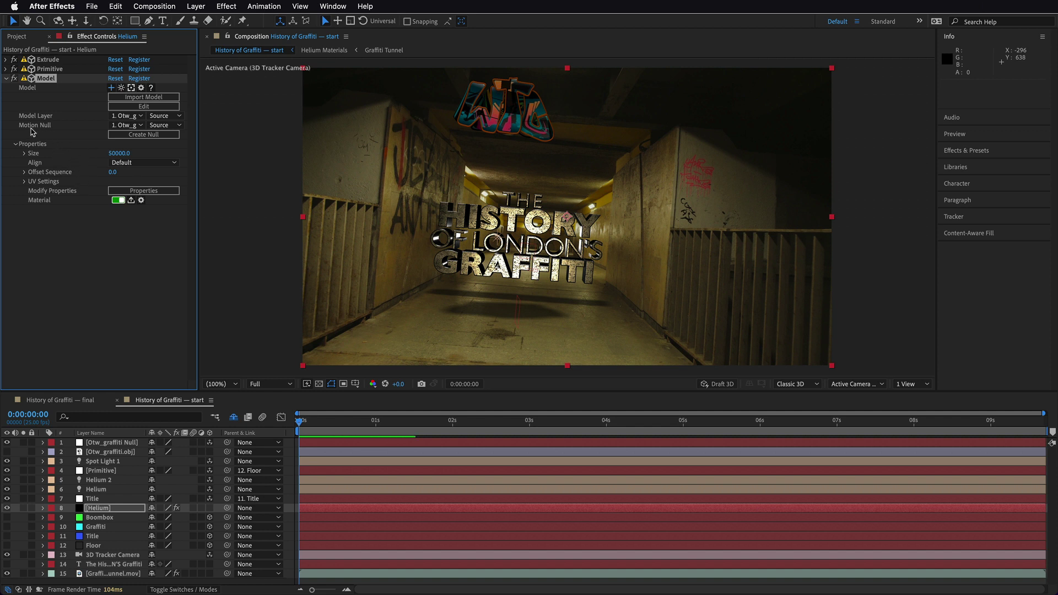
pyautogui.click(109, 443)
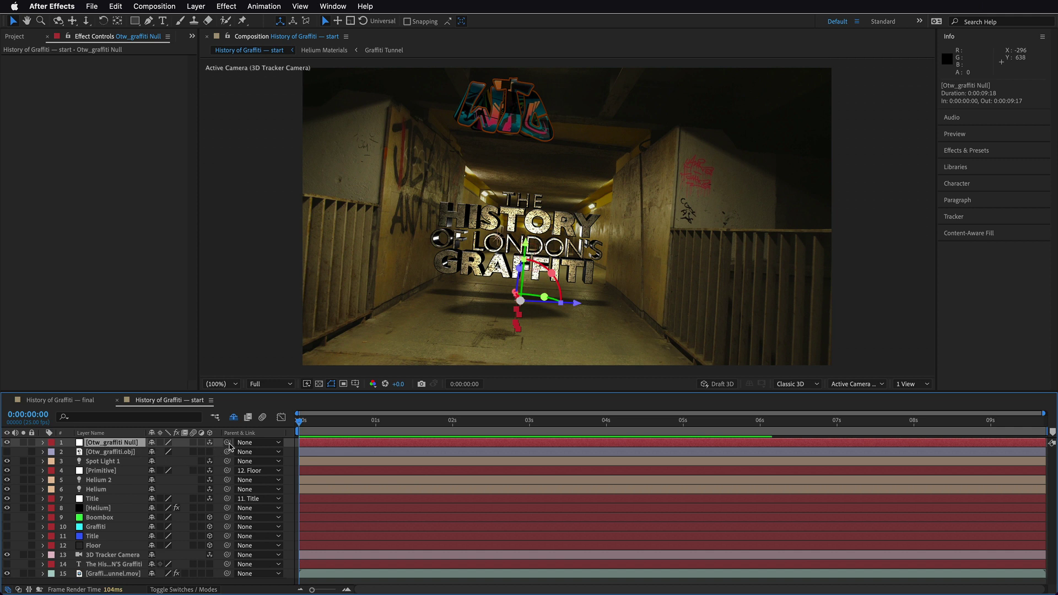
pyautogui.moveTo(227, 442); pyautogui.dragTo(108, 532)
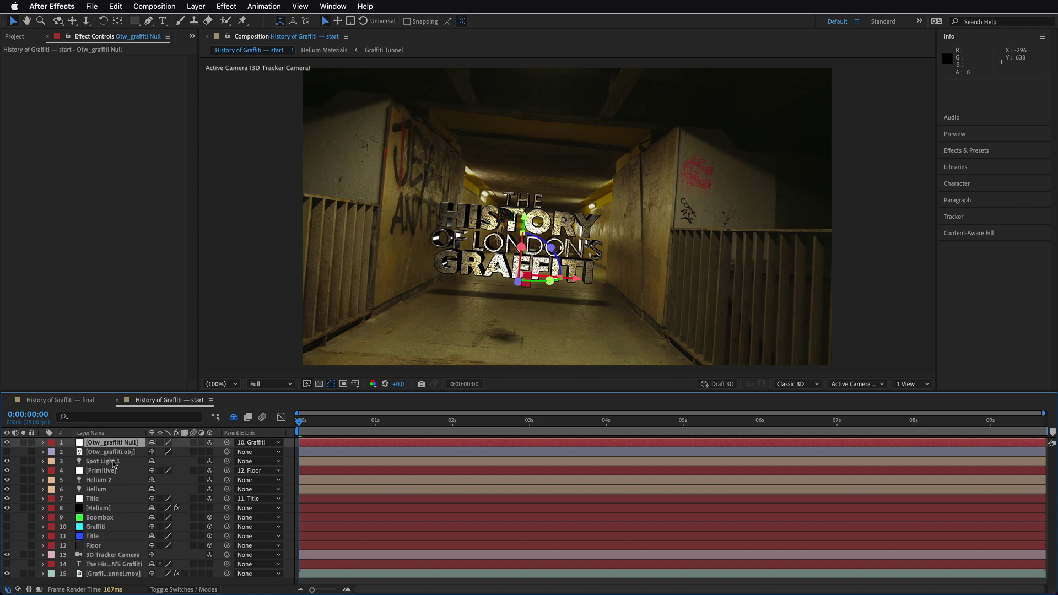
# Scale Otw_graffiti Null to 285% and set the Helium layer's Model effect alignment to Center
pyautogui.press('s')
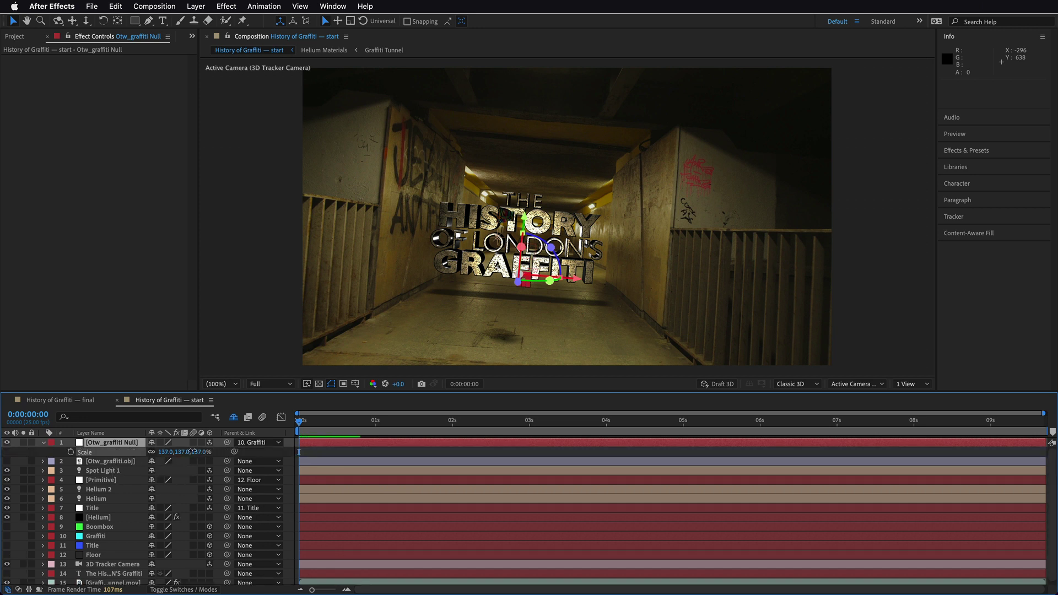
pyautogui.moveTo(193, 451); pyautogui.dragTo(268, 450)
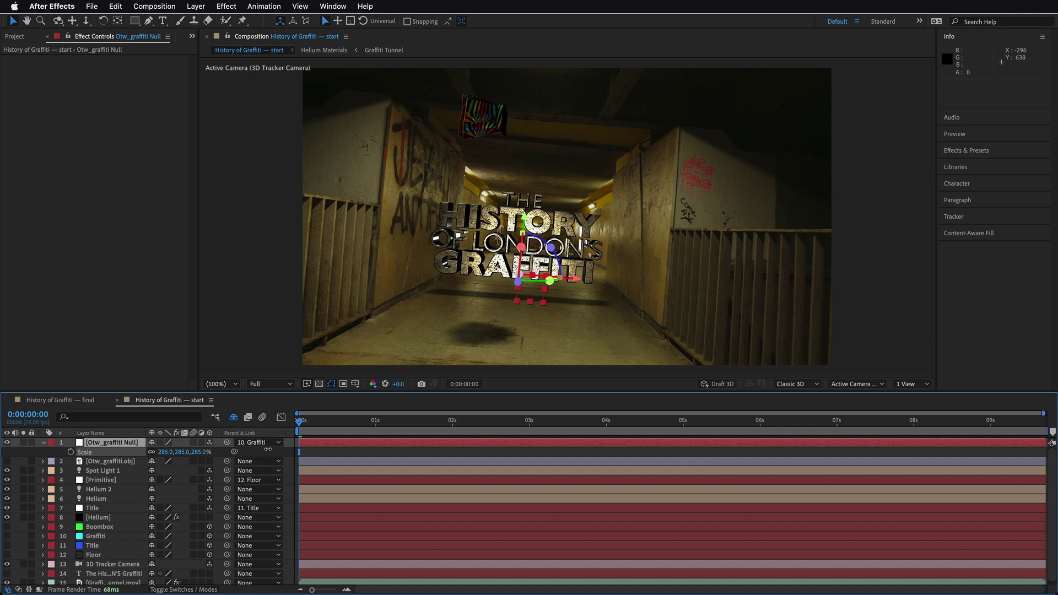
pyautogui.click(103, 519)
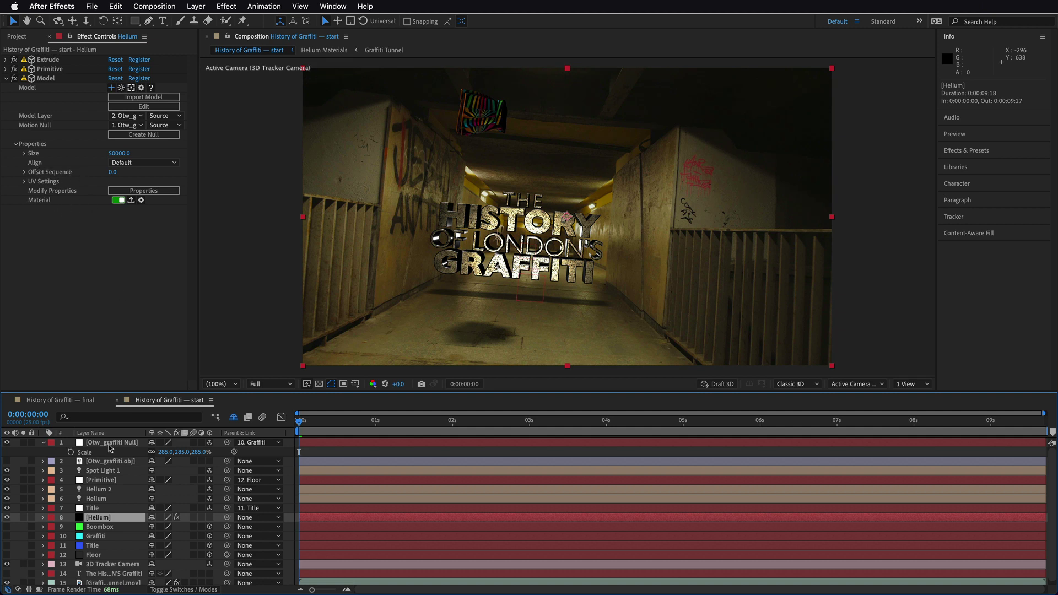
pyautogui.click(142, 163)
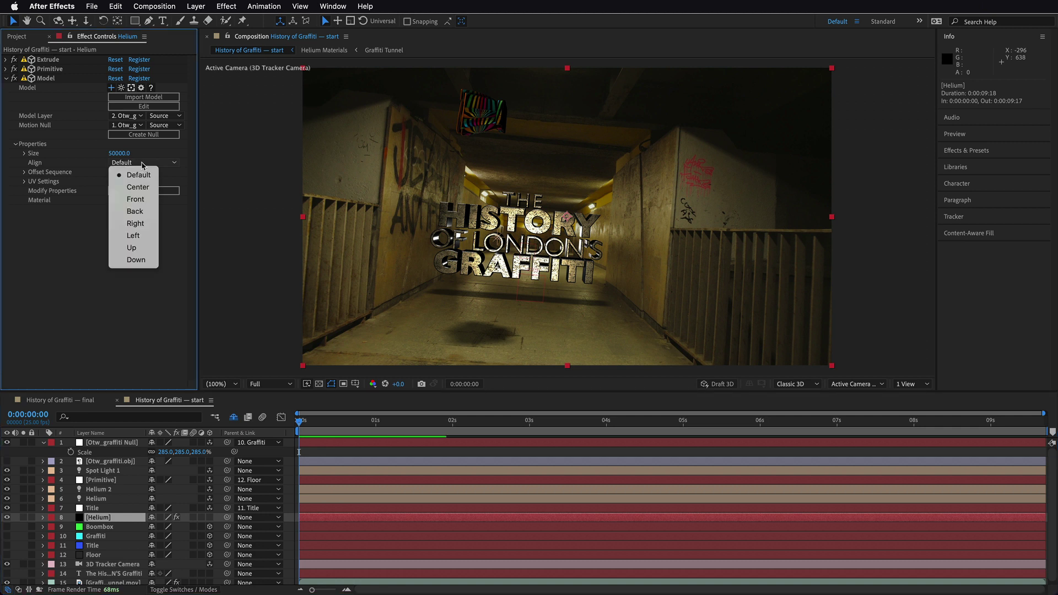
pyautogui.click(141, 187)
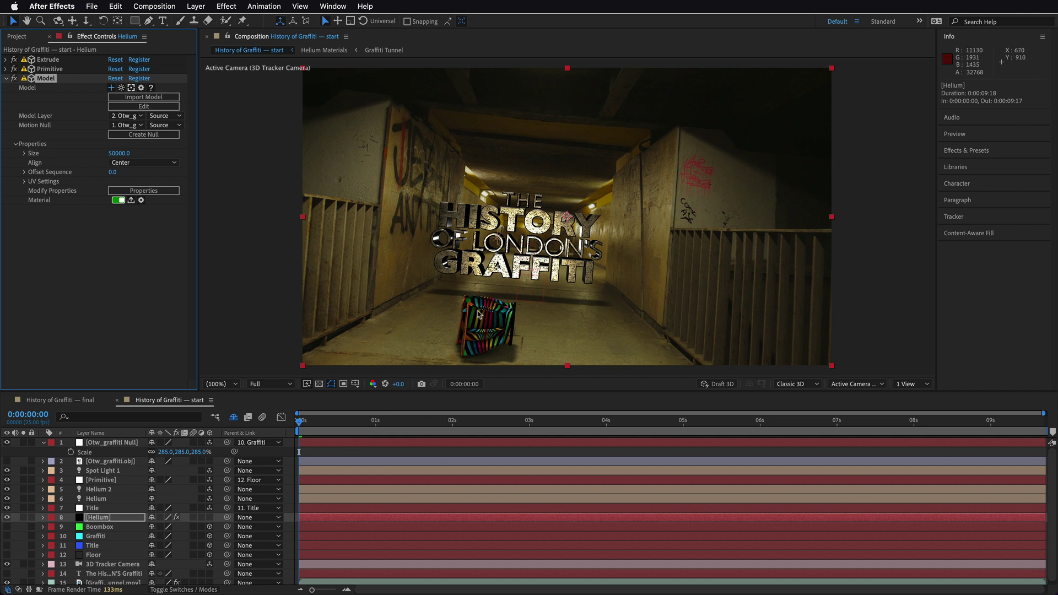
# Reveal the rotation properties of Otw_graffiti Null, try a Y Rotation of 7°, and undo that rotation
pyautogui.click(109, 443)
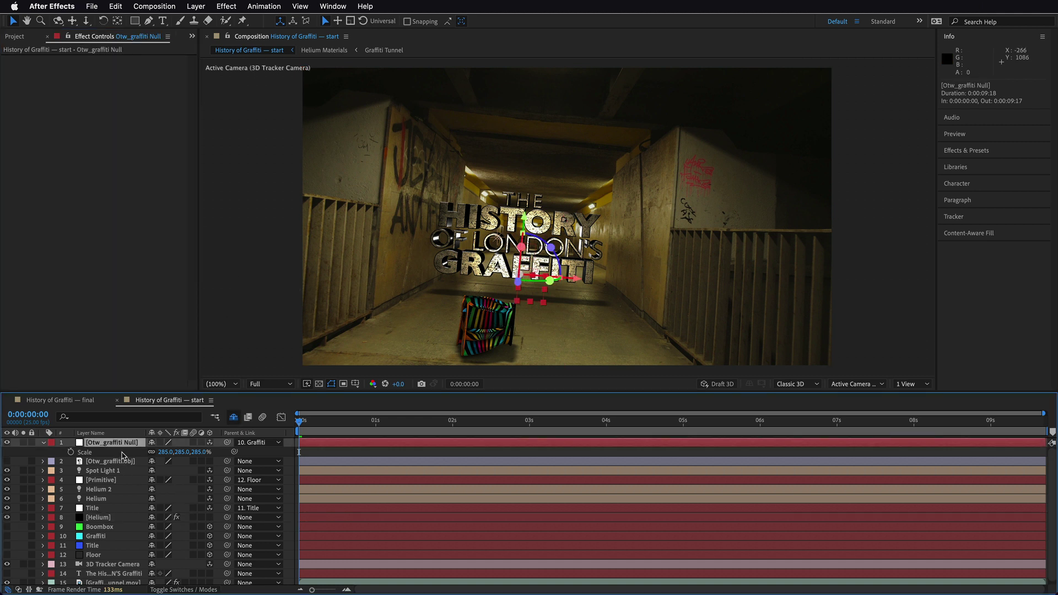
pyautogui.hotkey('shift', 'r')
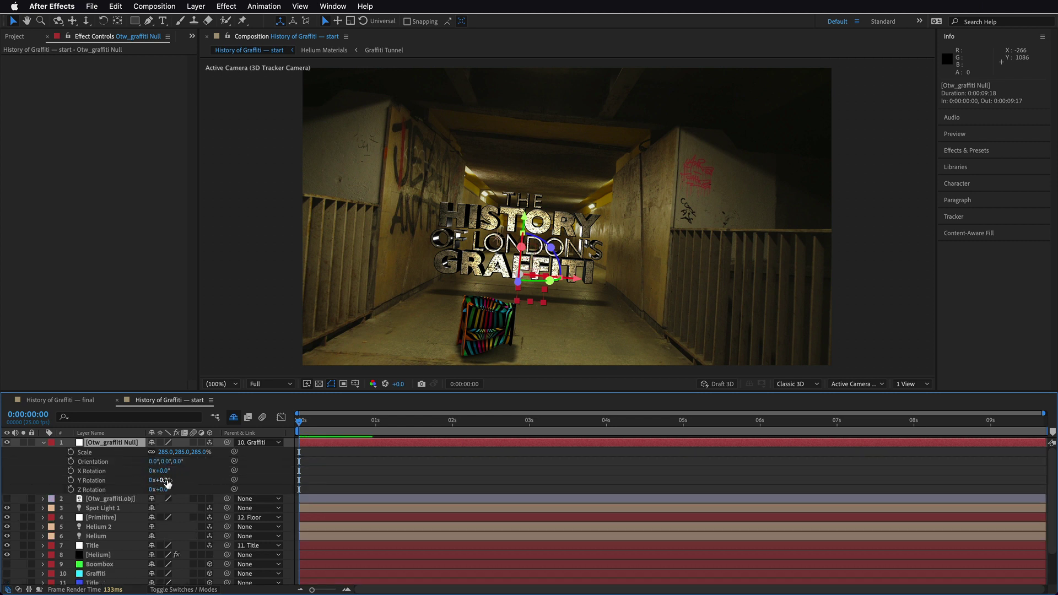
pyautogui.moveTo(166, 481)
pyautogui.mouseDown()
pyautogui.moveTo(204, 482)
pyautogui.moveTo(104, 480)
pyautogui.moveTo(173, 481)
pyautogui.mouseUp()
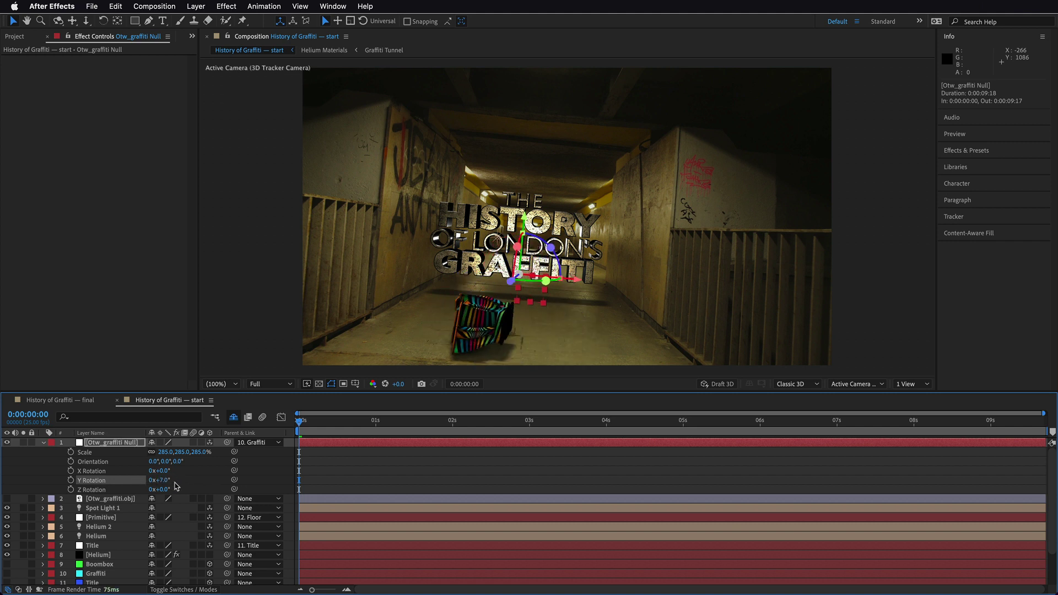
pyautogui.press('super+z')
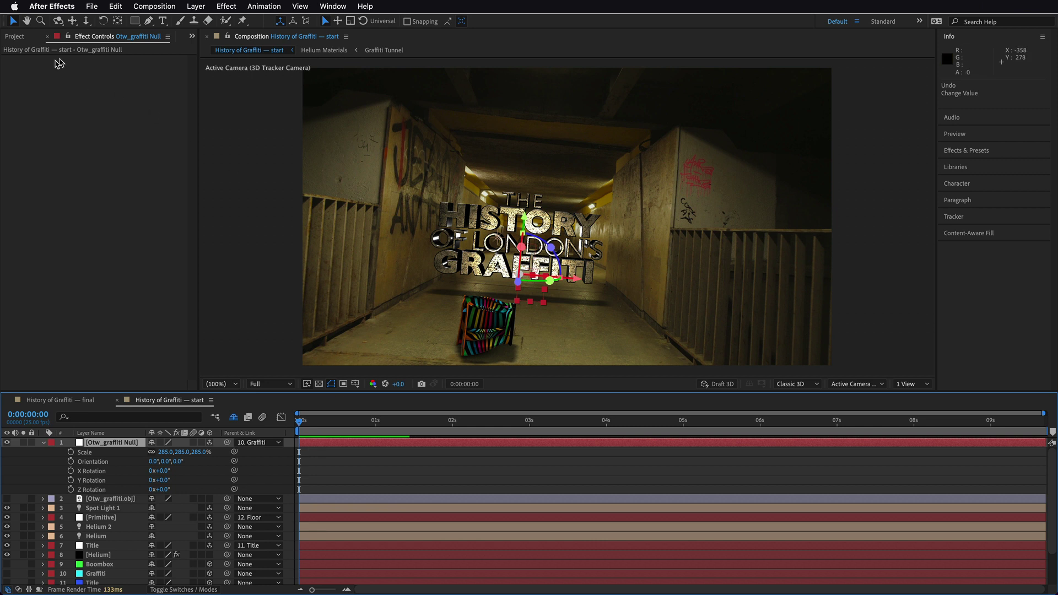
# Use the Pan Behind tool to move Otw_graffiti Null's anchor point along Y and X onto the graffiti model, to about 204.6, 1094.7, 0
pyautogui.click(118, 22)
pyautogui.click(94, 445)
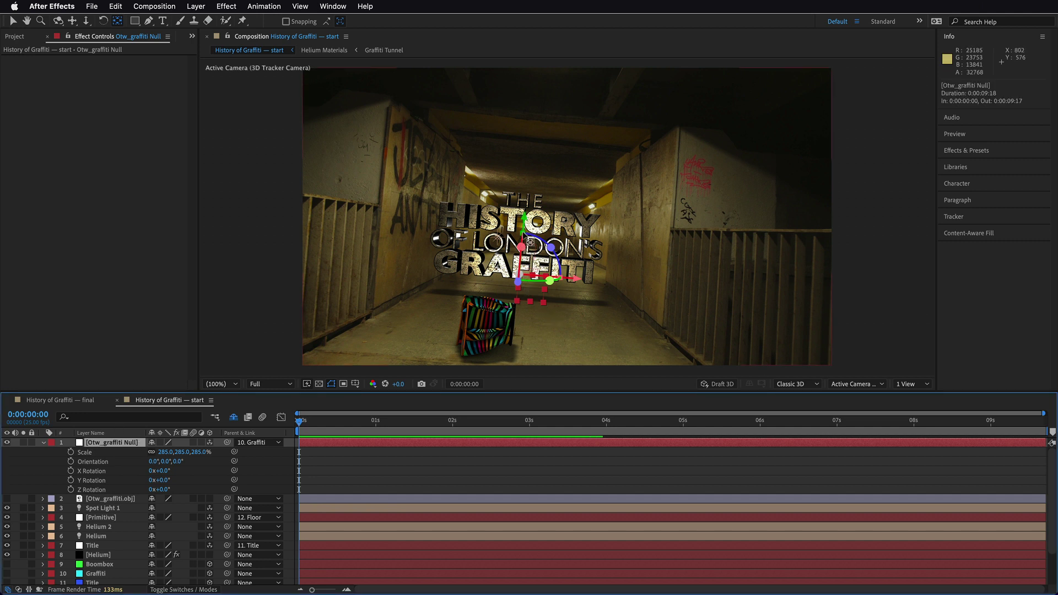
pyautogui.moveTo(523, 225); pyautogui.dragTo(524, 306)
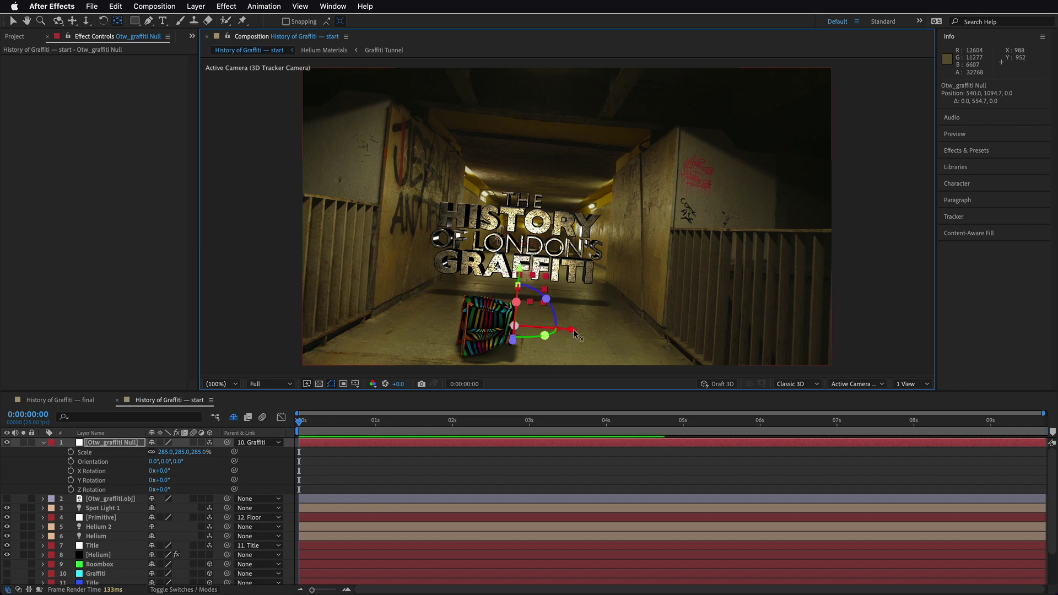
pyautogui.moveTo(568, 331); pyautogui.dragTo(518, 315)
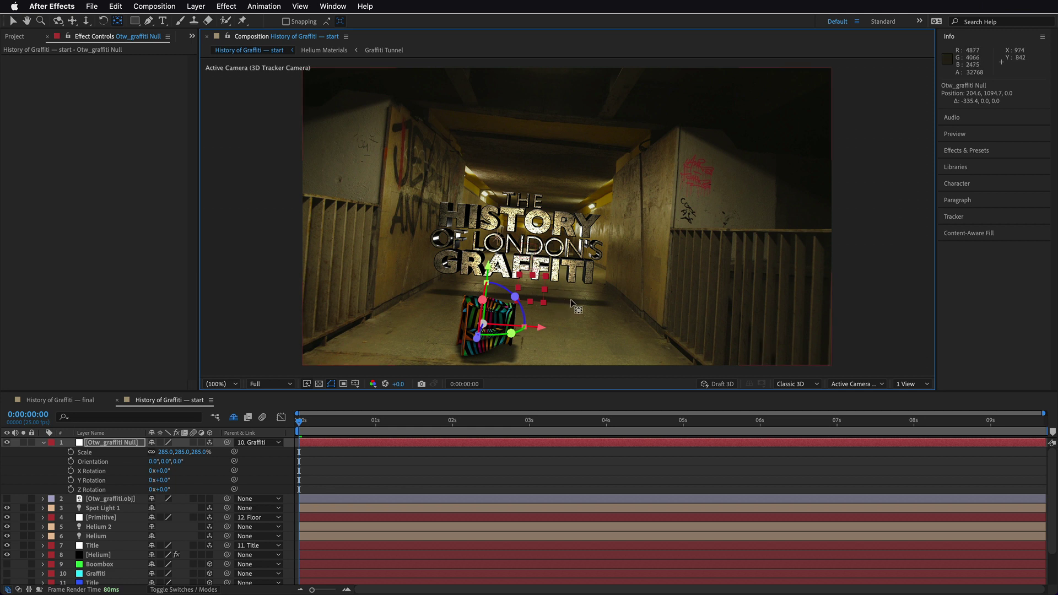
# In Custom View 1, center Otw_graffiti Null's anchor point inside the graffiti model, at about 224.6, 1146.1, -235.4
pyautogui.press('F11')
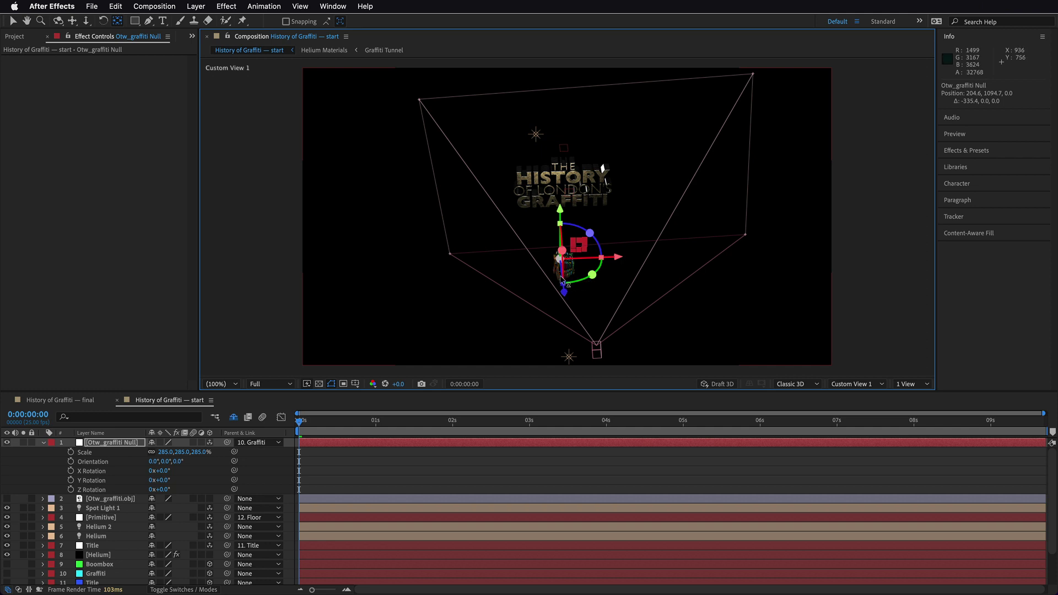
pyautogui.moveTo(602, 168); pyautogui.dragTo(567, 218)
pyautogui.moveTo(549, 263); pyautogui.dragTo(634, 164)
pyautogui.moveTo(558, 314); pyautogui.dragTo(642, 281)
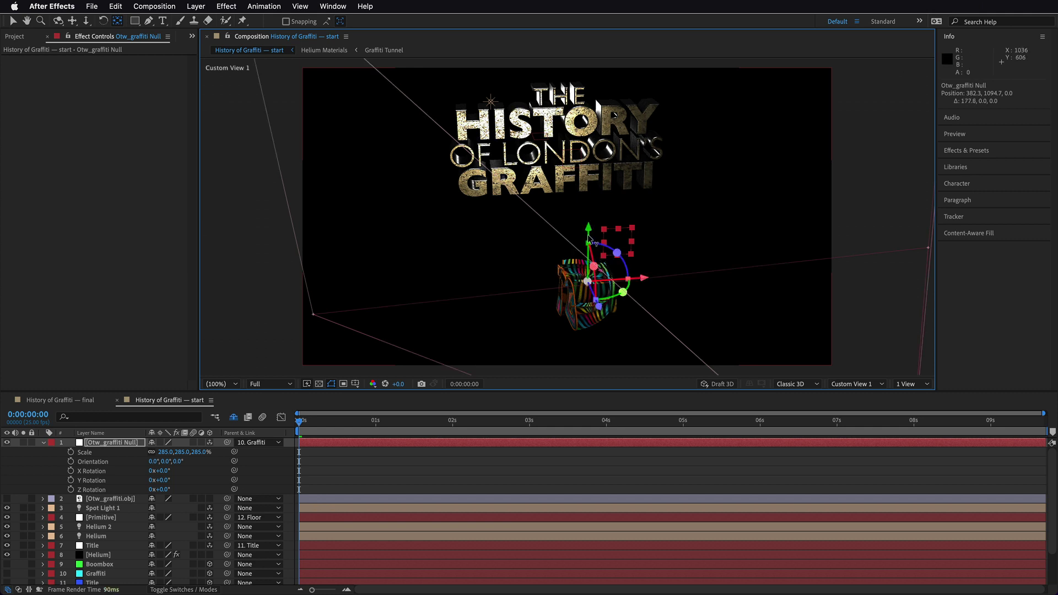
pyautogui.moveTo(588, 240); pyautogui.dragTo(588, 250)
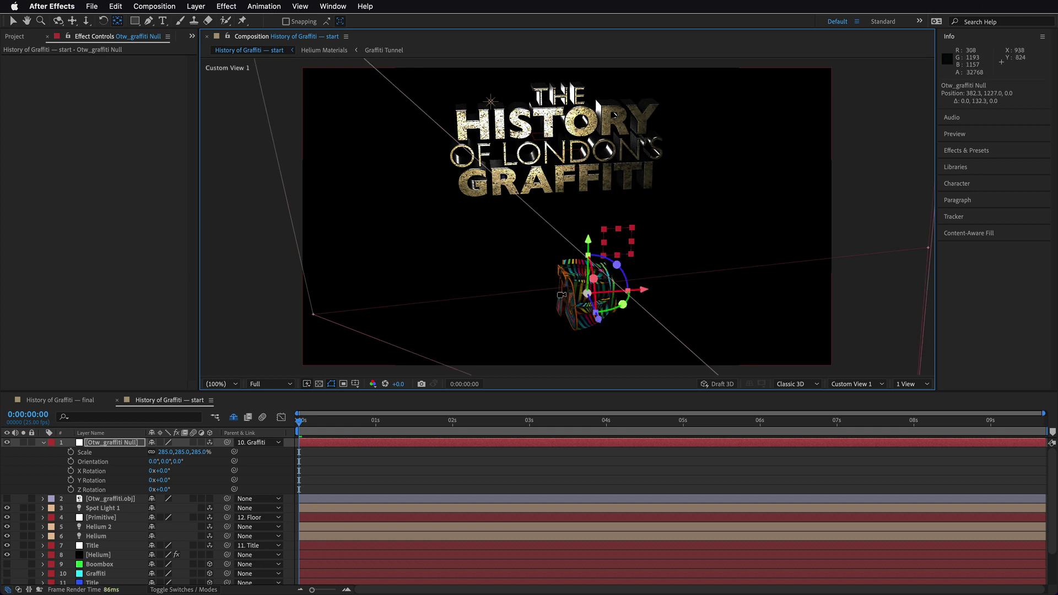
pyautogui.moveTo(561, 295); pyautogui.dragTo(545, 248)
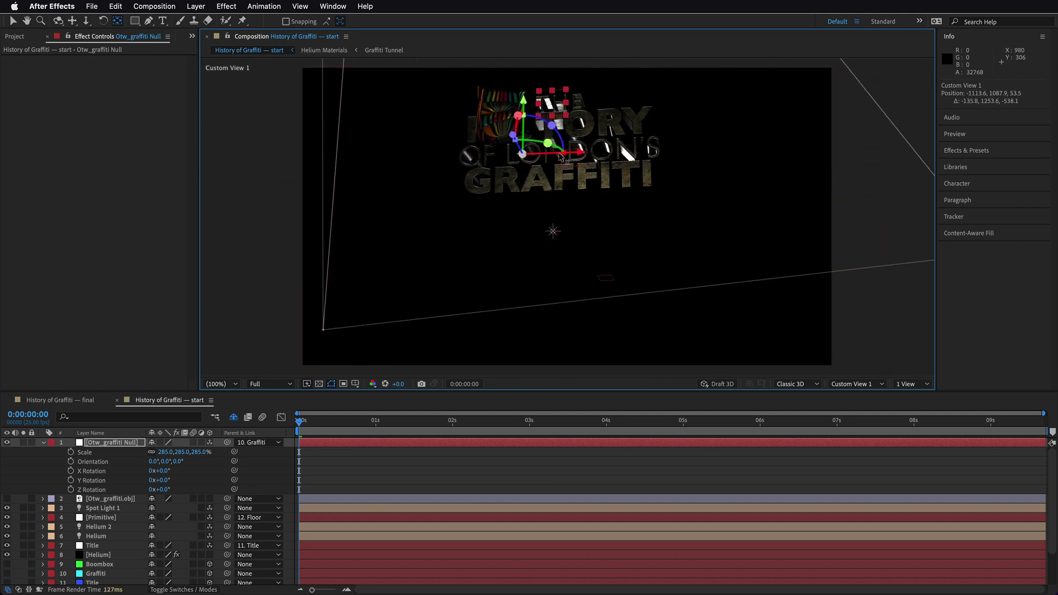
pyautogui.moveTo(561, 155); pyautogui.dragTo(498, 76)
pyautogui.moveTo(496, 140); pyautogui.dragTo(577, 244)
pyautogui.moveTo(616, 273)
pyautogui.mouseDown()
pyautogui.moveTo(600, 283)
pyautogui.moveTo(616, 289)
pyautogui.mouseUp()
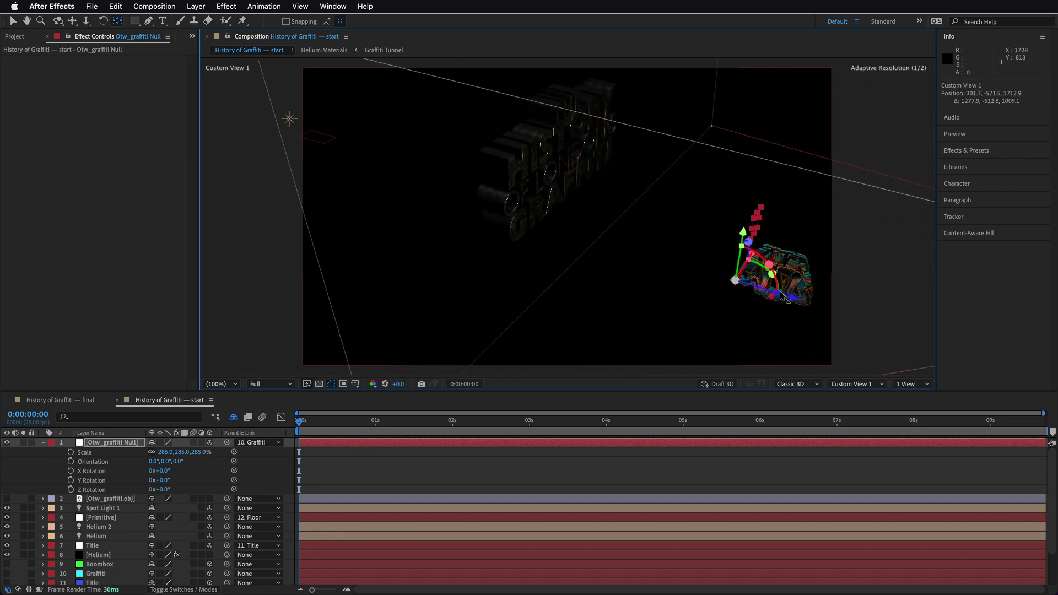
pyautogui.moveTo(789, 298)
pyautogui.mouseDown()
pyautogui.moveTo(800, 302)
pyautogui.moveTo(783, 292)
pyautogui.mouseUp()
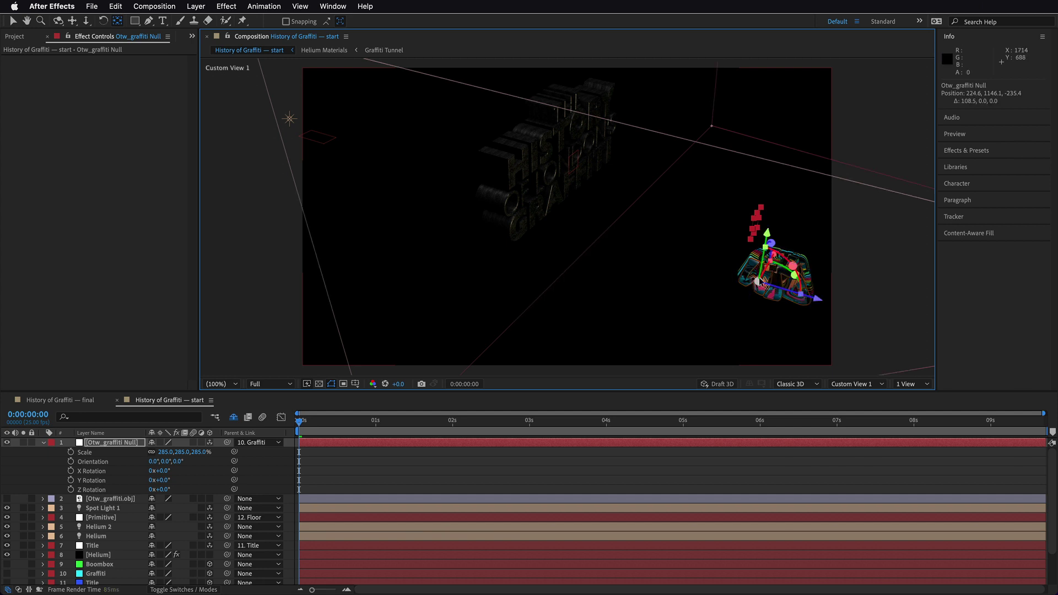
# Return to the Active Camera view, set Otw_graffiti Null's Y Rotation to 6°, and reveal its Position
pyautogui.press('F12')
pyautogui.moveTo(163, 484)
pyautogui.mouseDown()
pyautogui.moveTo(118, 479)
pyautogui.moveTo(166, 479)
pyautogui.mouseUp()
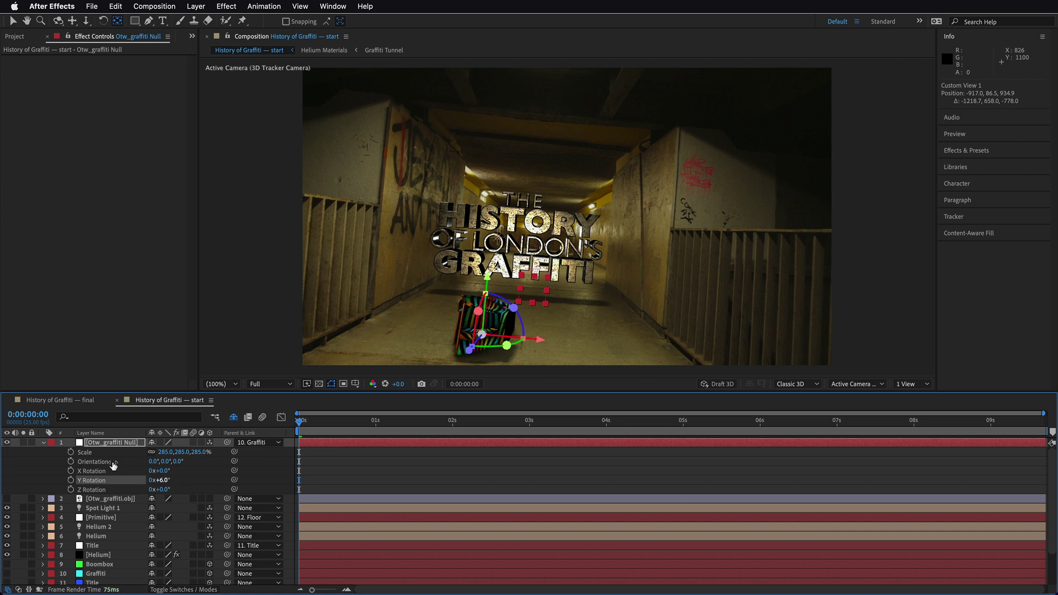
pyautogui.hotkey('shift', 'p')
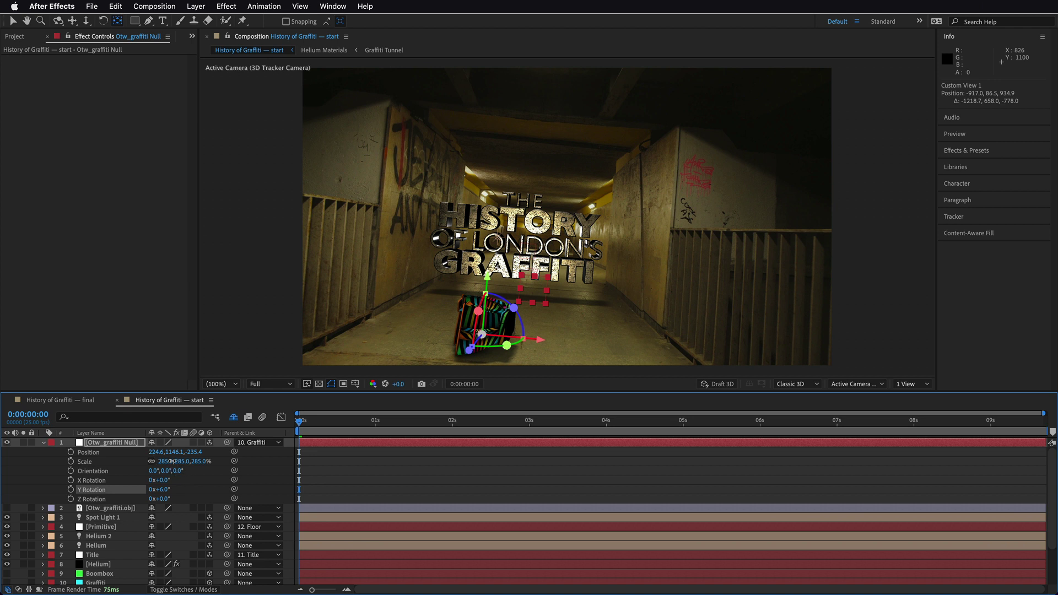
# Enlarge Otw_graffiti Null to 663% and raise it in front of the title at Position 365.6, 481.1, -235.4
pyautogui.moveTo(172, 461); pyautogui.dragTo(244, 464)
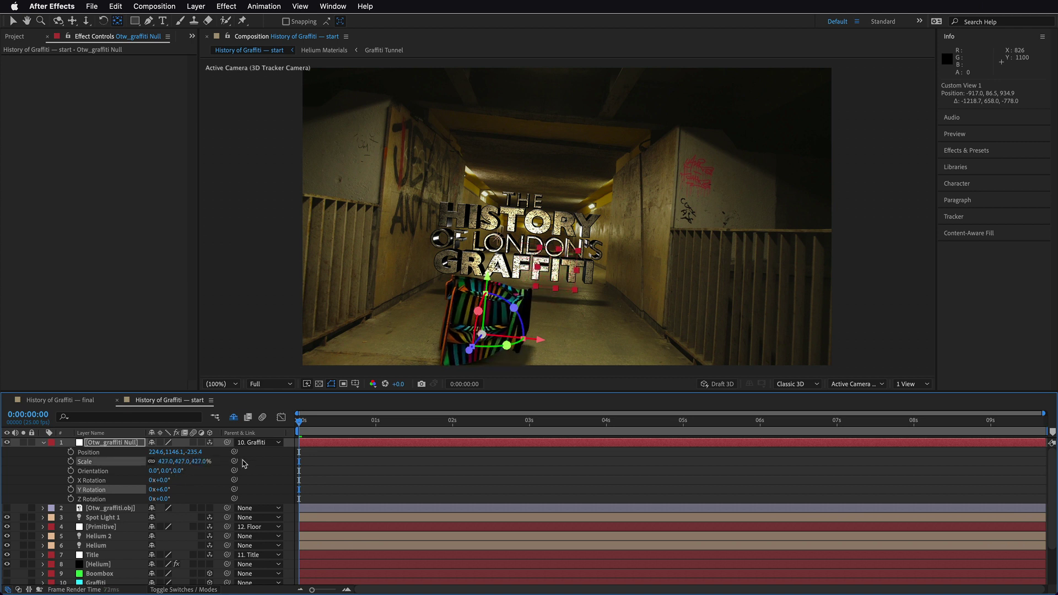
pyautogui.moveTo(175, 453); pyautogui.dragTo(3, 443)
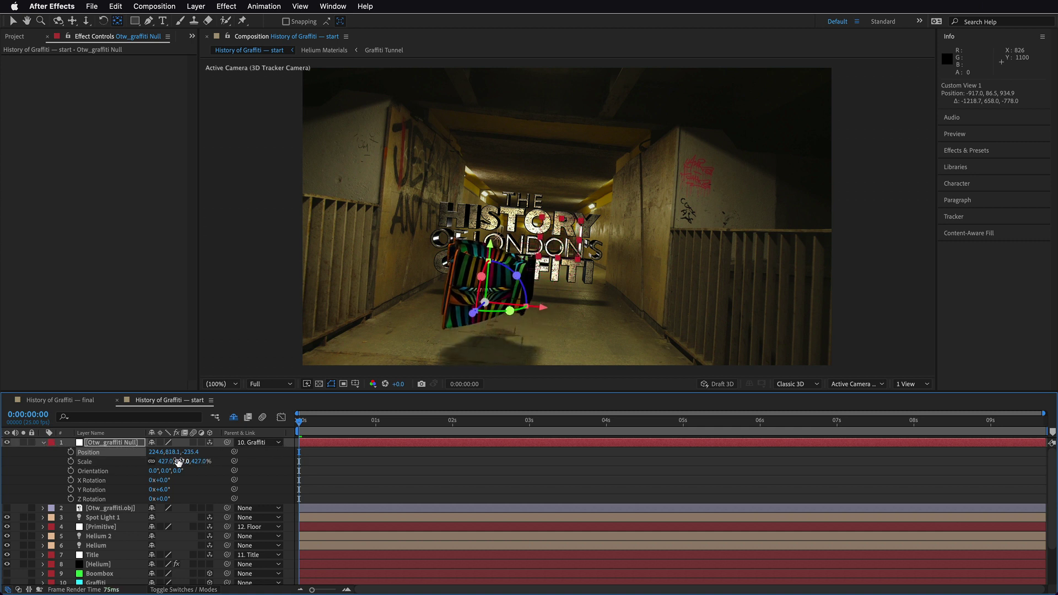
pyautogui.moveTo(168, 452); pyautogui.dragTo(5, 442)
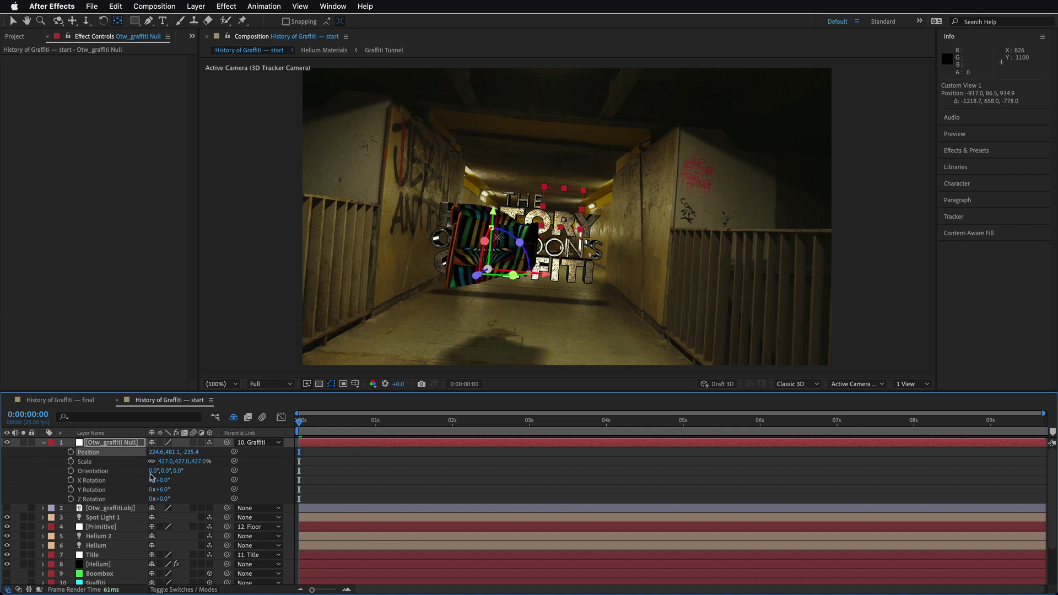
pyautogui.moveTo(183, 465); pyautogui.dragTo(284, 463)
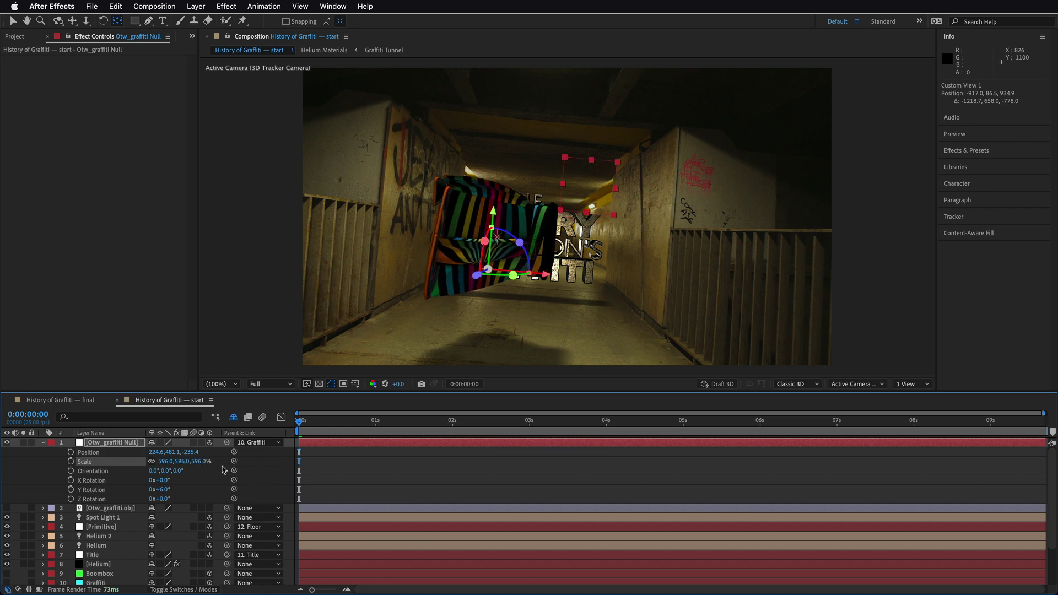
pyautogui.moveTo(167, 452); pyautogui.dragTo(235, 453)
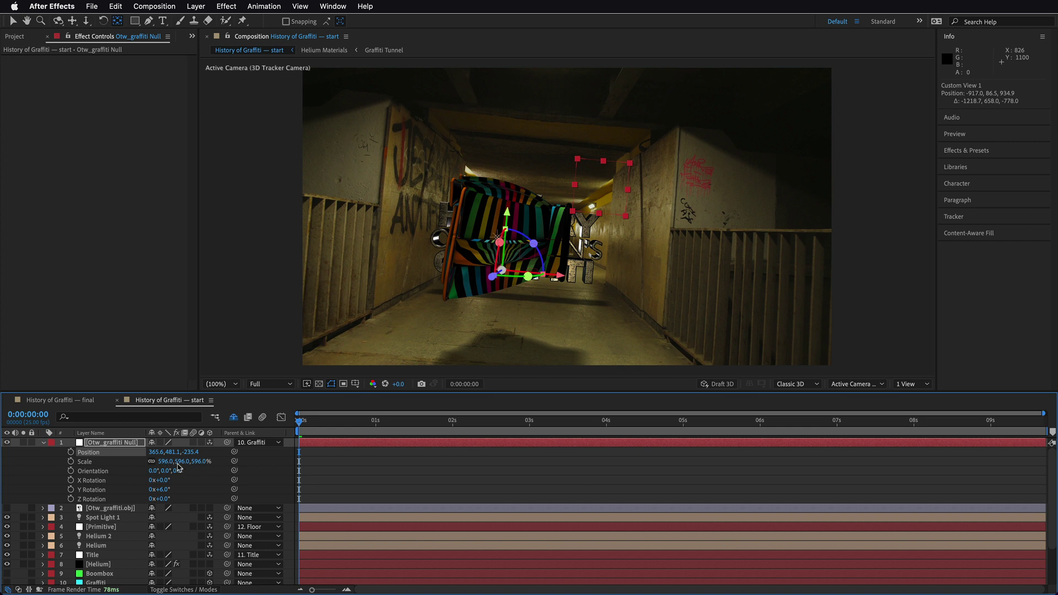
pyautogui.moveTo(187, 462); pyautogui.dragTo(248, 468)
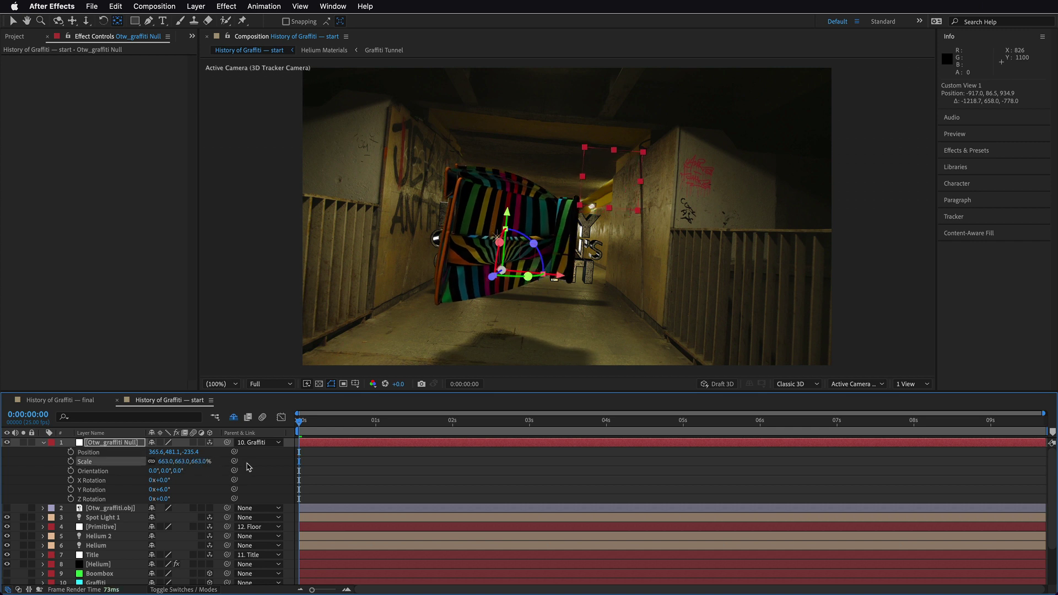
# Keyframe Otw_graffiti Null's Y Rotation from 10° at 0:00:00:00 to -94° at 0:00:01:00
pyautogui.click(71, 489)
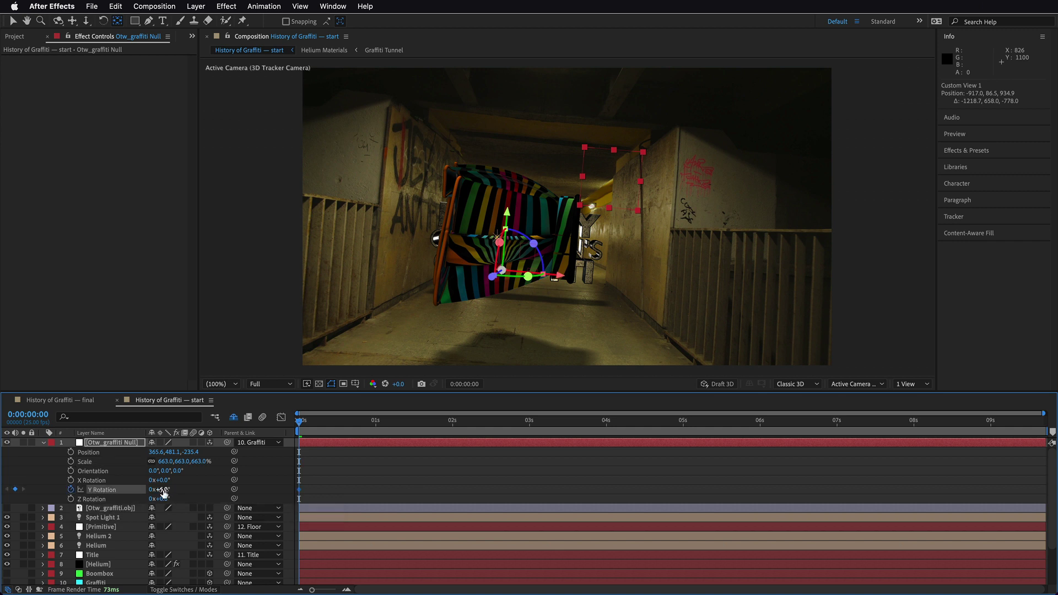
pyautogui.click(165, 490)
pyautogui.write('0')
pyautogui.press('Return')
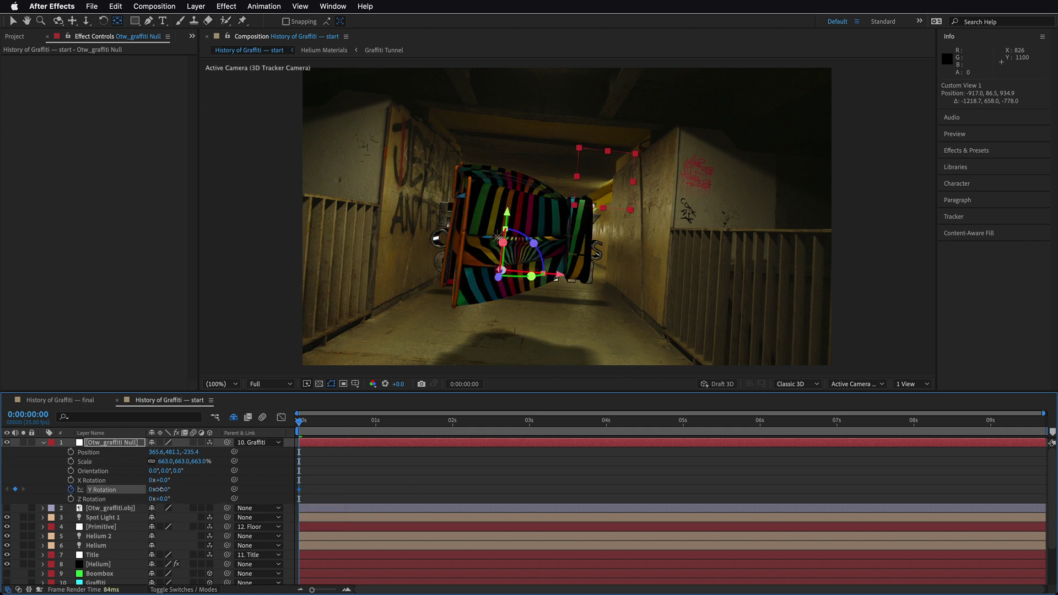
pyautogui.moveTo(159, 489); pyautogui.dragTo(170, 488)
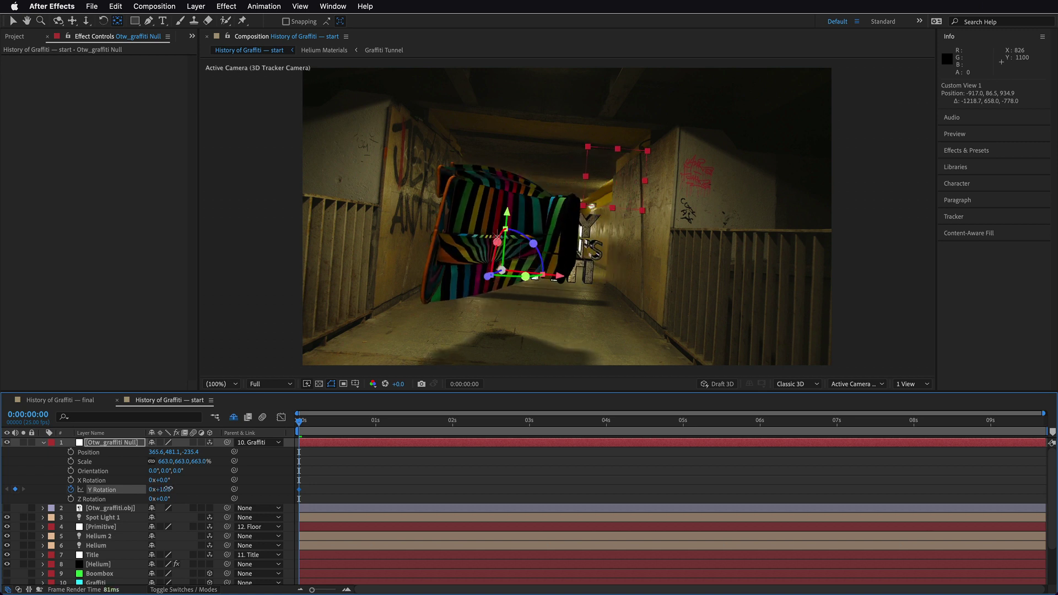
pyautogui.click(377, 422)
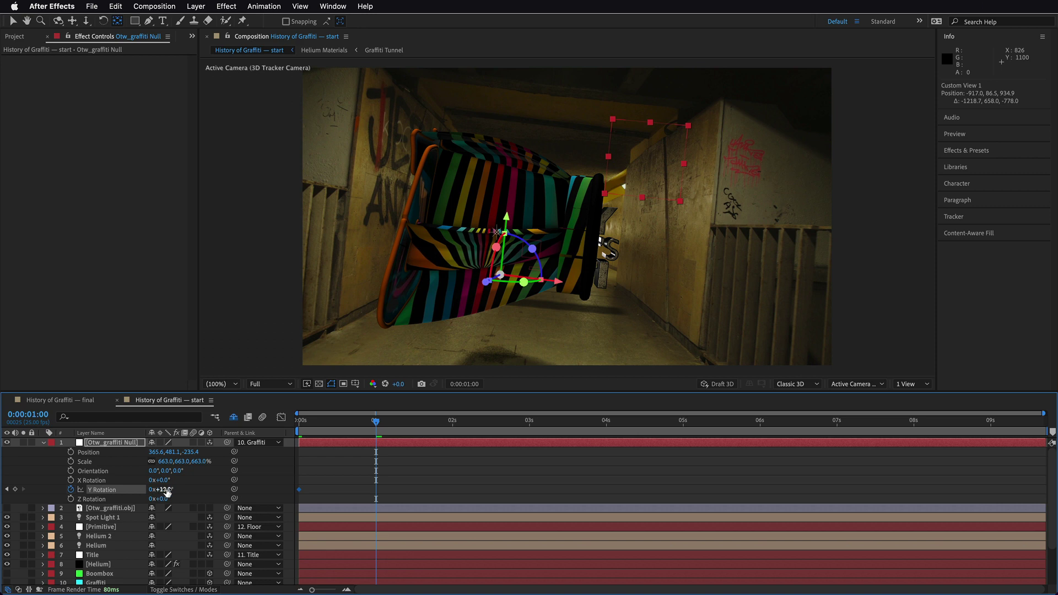
pyautogui.moveTo(167, 489); pyautogui.dragTo(104, 483)
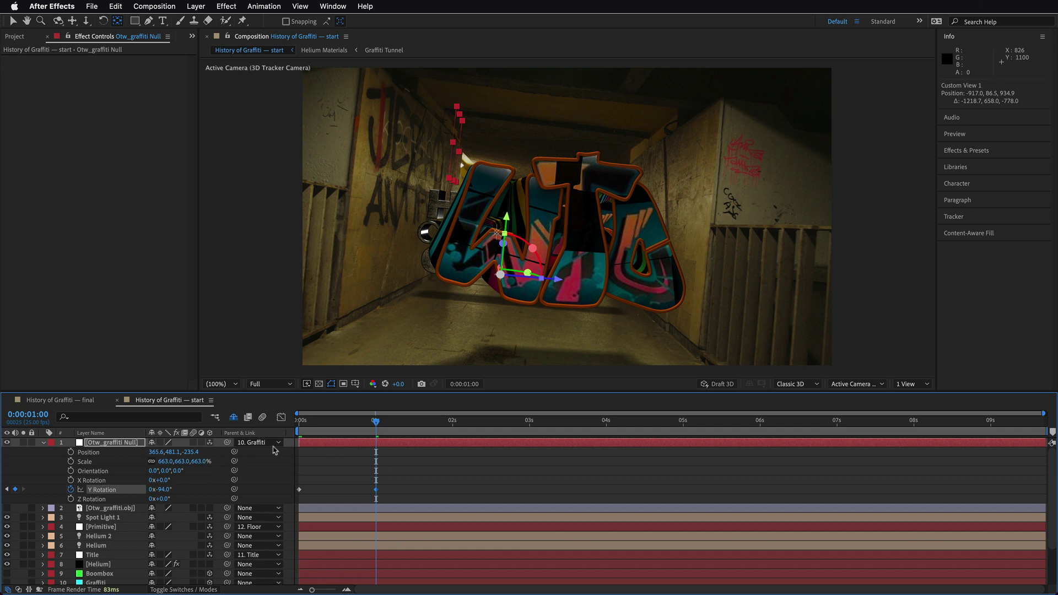
# Start keyframing Otw_graffiti Null's Position, Scale and Z Rotation at 0:00:00:00 with their current values
pyautogui.moveTo(306, 426); pyautogui.dragTo(274, 426)
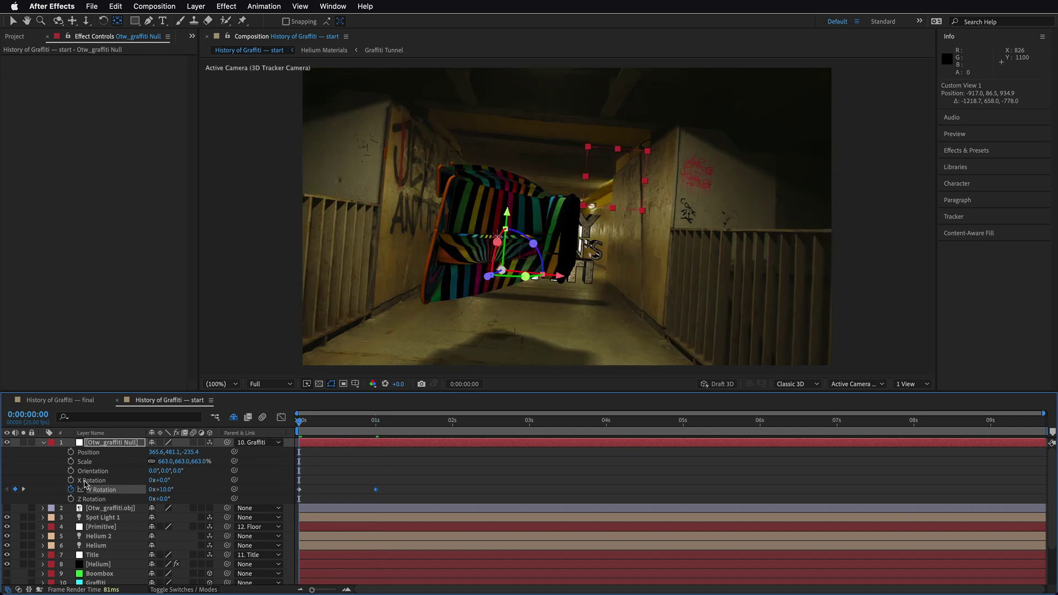
pyautogui.click(71, 453)
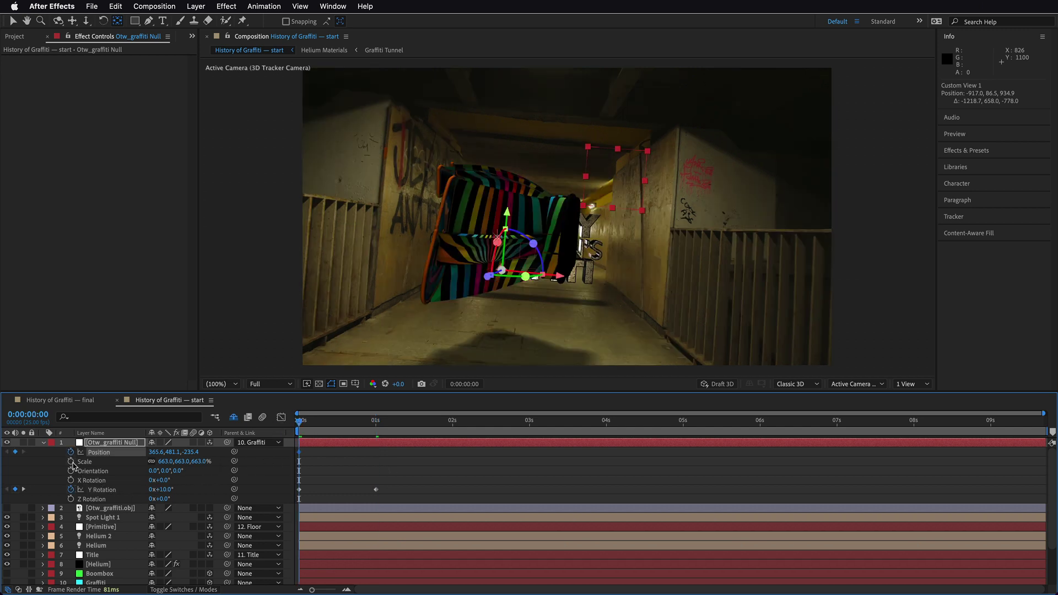
pyautogui.click(70, 462)
pyautogui.click(71, 499)
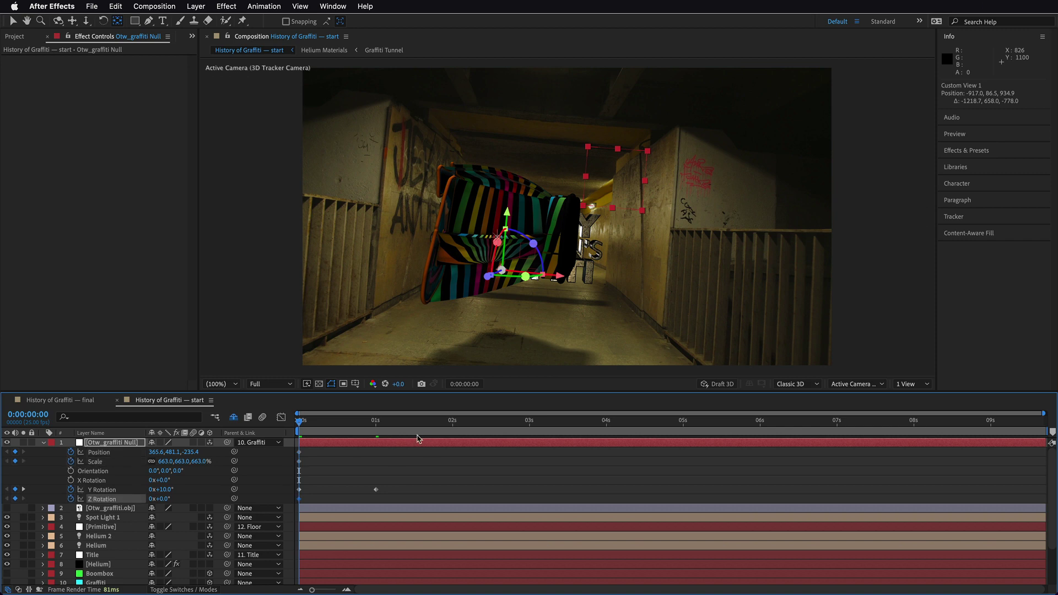
# Keyframe Otw_graffiti Null's Position Y at 709.1 at 0:00:02:00, and Z Rotation -16° with Position 365.6, 883.1, -784.4 at 0:00:02:23
pyautogui.moveTo(404, 430); pyautogui.dragTo(453, 431)
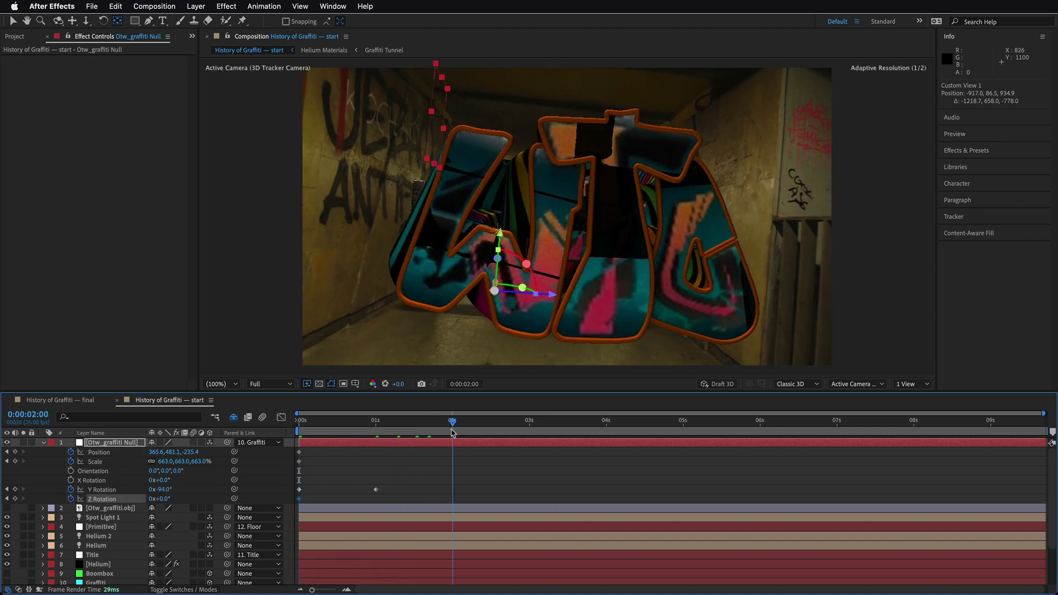
pyautogui.moveTo(179, 452); pyautogui.dragTo(303, 469)
pyautogui.moveTo(489, 432); pyautogui.dragTo(524, 430)
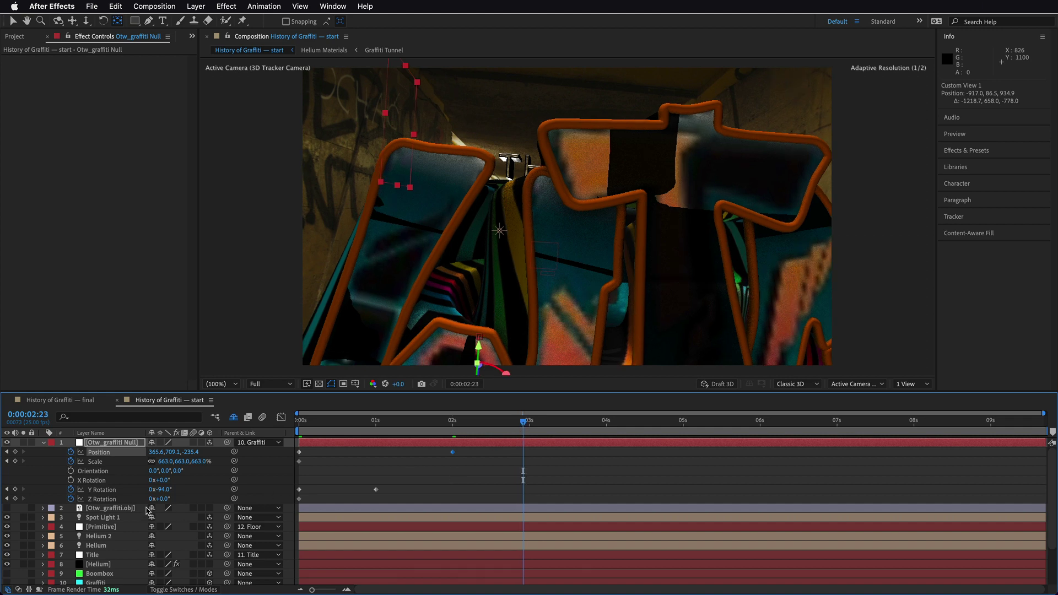
pyautogui.moveTo(160, 498); pyautogui.dragTo(158, 499)
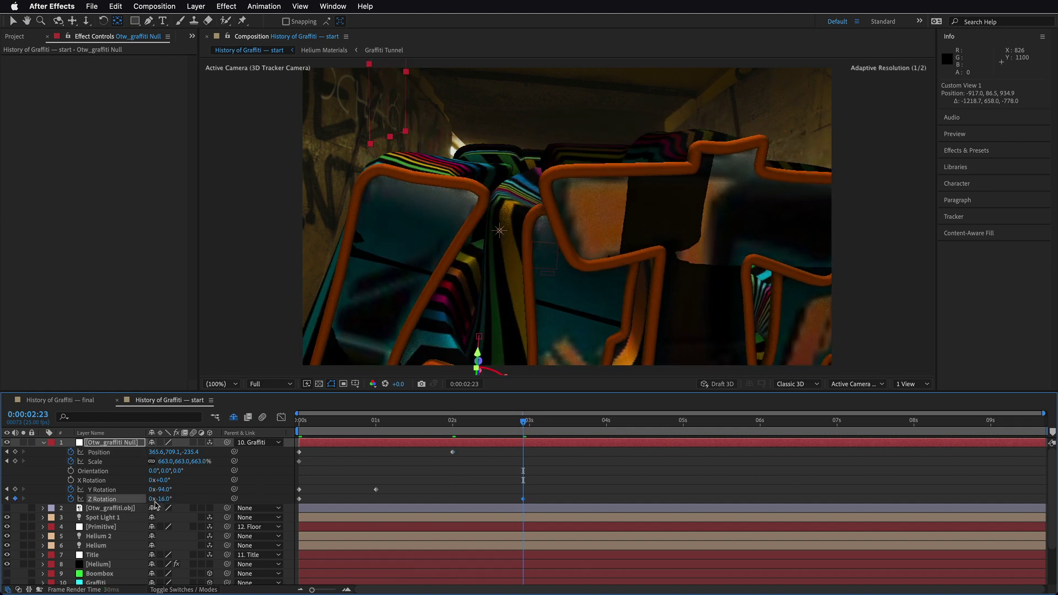
pyautogui.moveTo(172, 452); pyautogui.dragTo(258, 463)
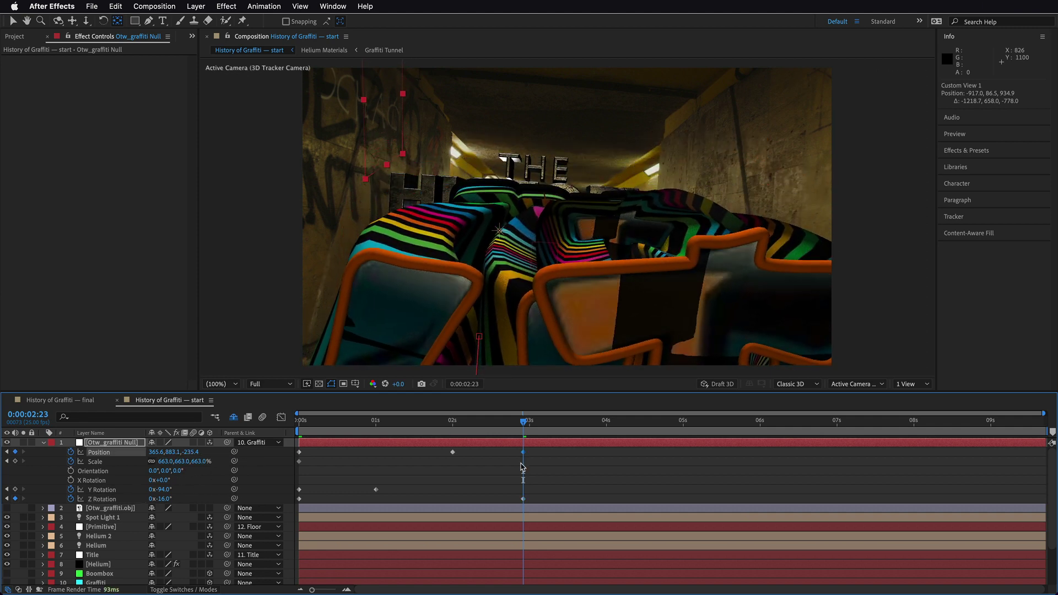
pyautogui.moveTo(523, 426)
pyautogui.mouseDown()
pyautogui.moveTo(560, 428)
pyautogui.moveTo(523, 434)
pyautogui.mouseUp()
pyautogui.moveTo(190, 455); pyautogui.dragTo(17, 475)
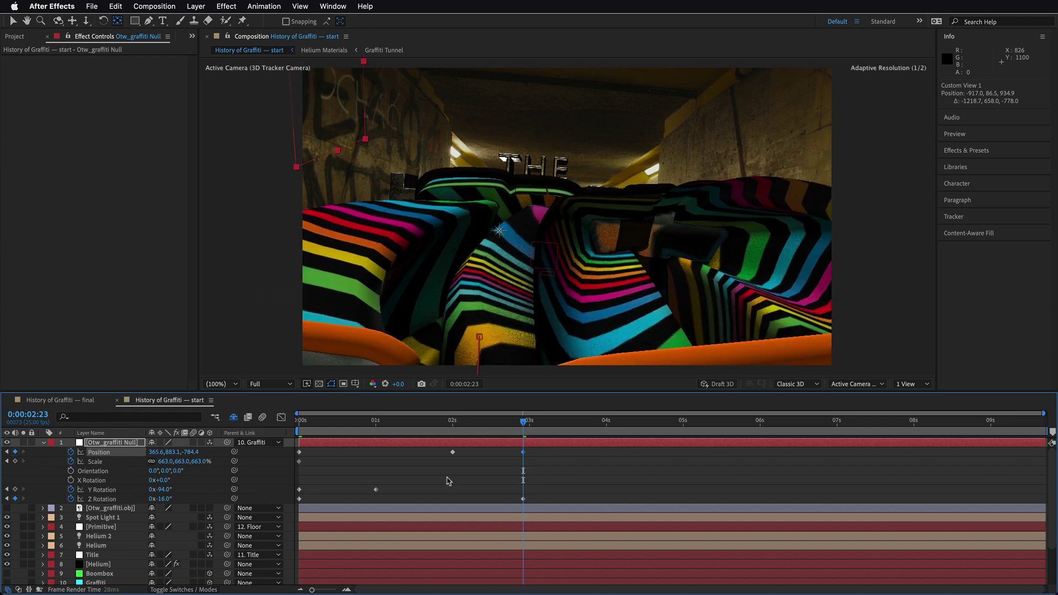
# Move Otw_graffiti Null's last Position keyframe to 0:00:03:00 and delete the Position keyframe at 0:00:02:00
pyautogui.moveTo(523, 452); pyautogui.dragTo(530, 424)
pyautogui.click(453, 453)
pyautogui.press('Delete')
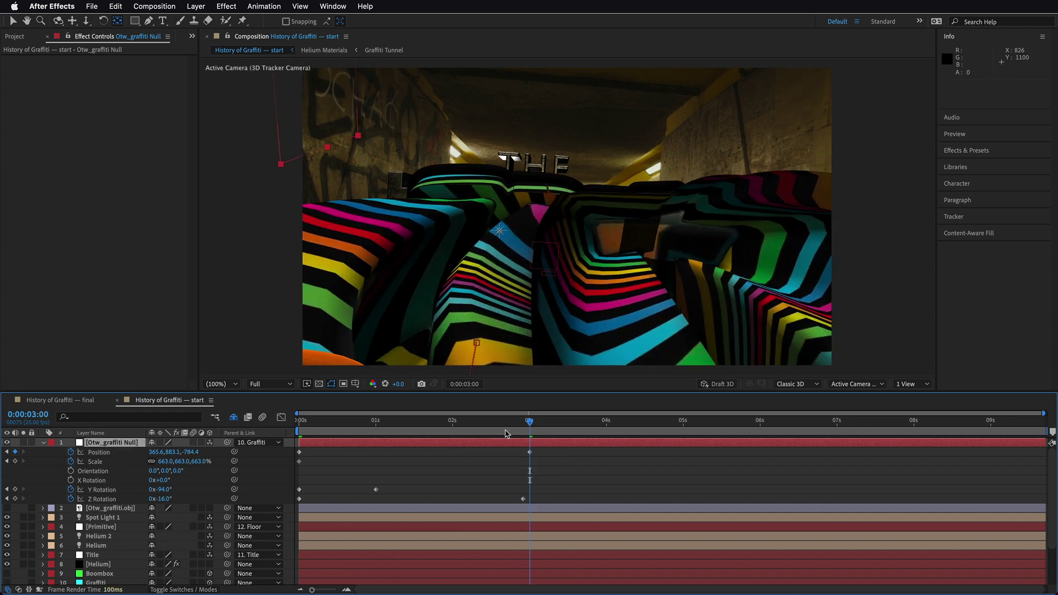
# At 0:00:03:00, set Otw_graffiti Null's Scale to 596% and its Position to about 253.6, 946.1, -784.4
pyautogui.moveTo(166, 462); pyautogui.dragTo(97, 452)
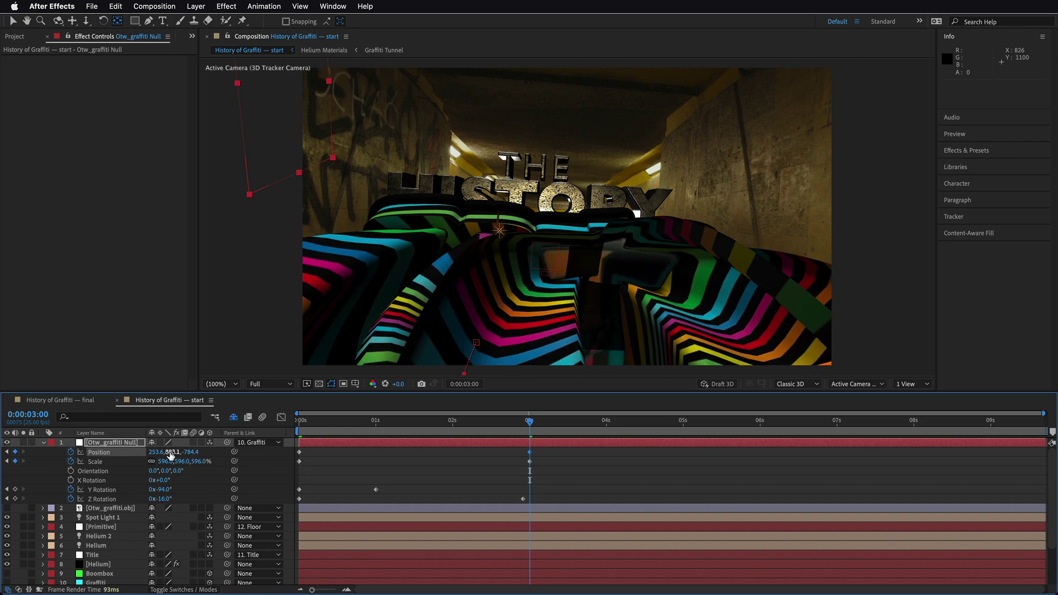
pyautogui.moveTo(183, 452); pyautogui.dragTo(203, 453)
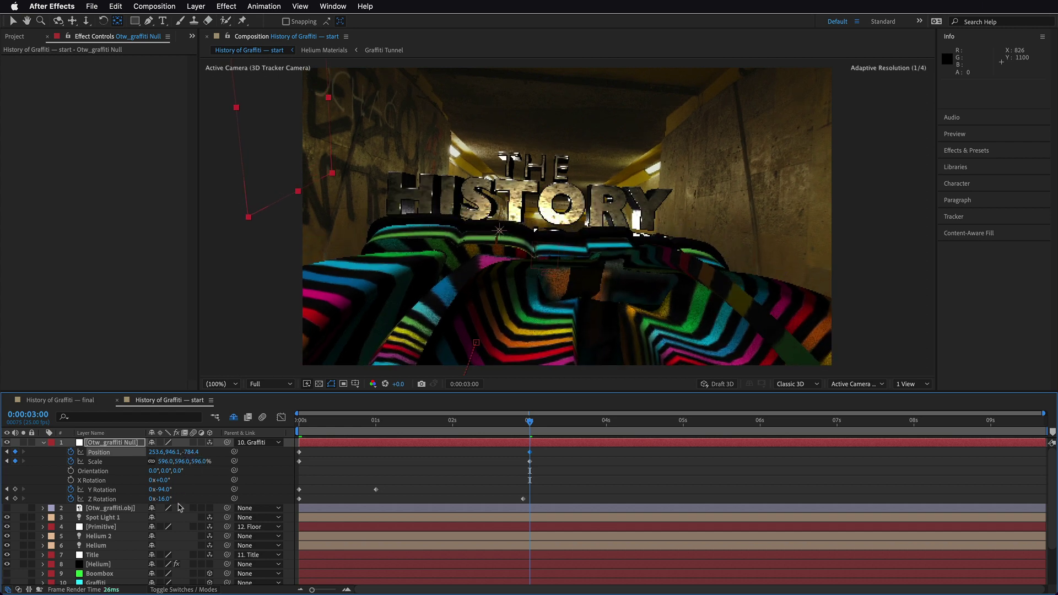
pyautogui.moveTo(530, 426); pyautogui.dragTo(603, 449)
pyautogui.press('Home')
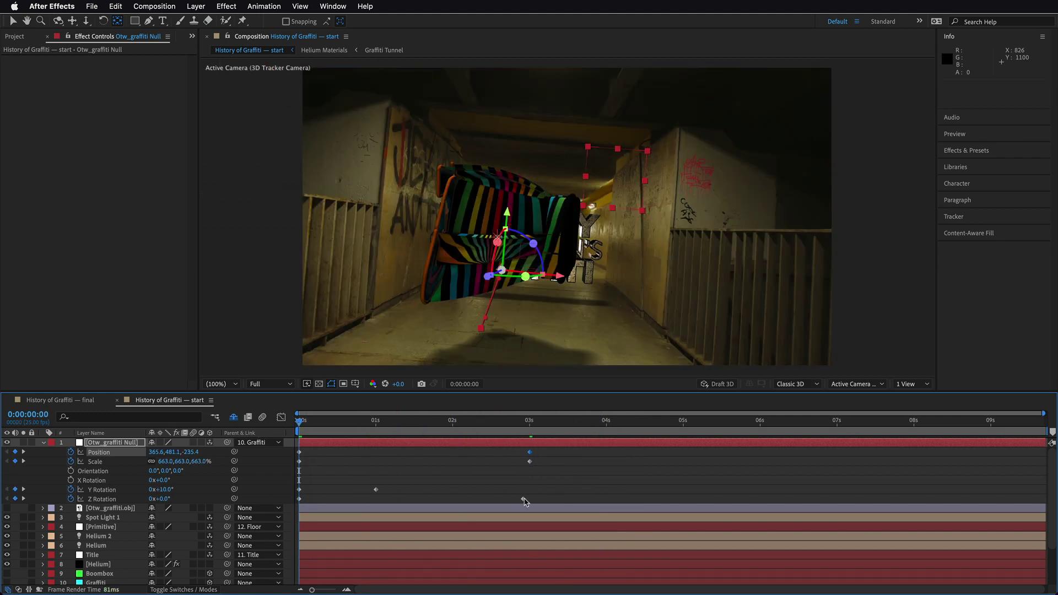
# Move Otw_graffiti Null's last Z Rotation keyframe to 0:00:03:00 and apply Easy Ease to all its keyframes
pyautogui.moveTo(525, 502); pyautogui.dragTo(530, 502)
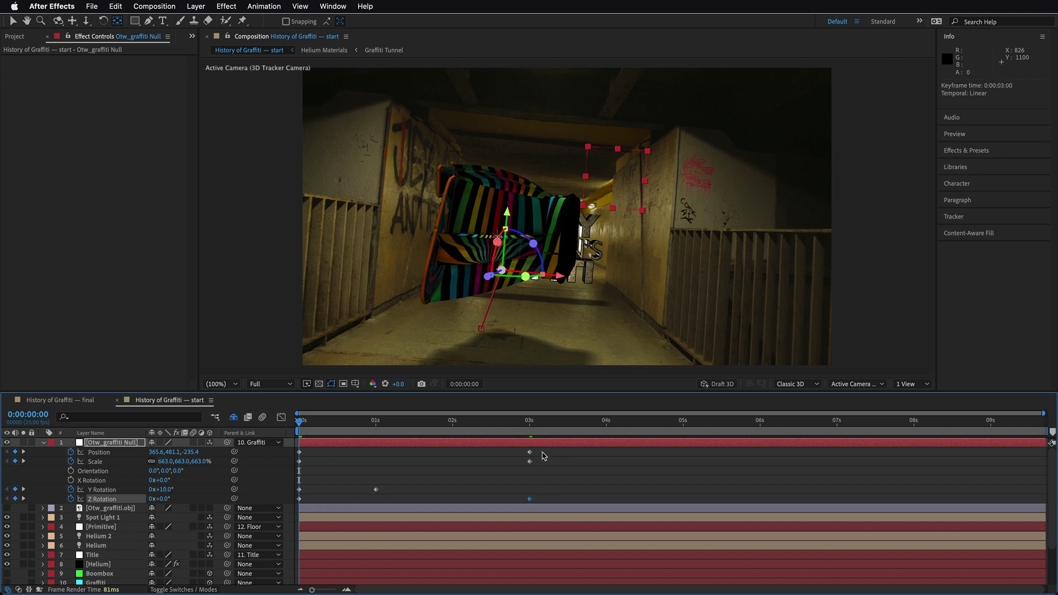
pyautogui.moveTo(543, 449); pyautogui.dragTo(257, 505)
pyautogui.press('F9')
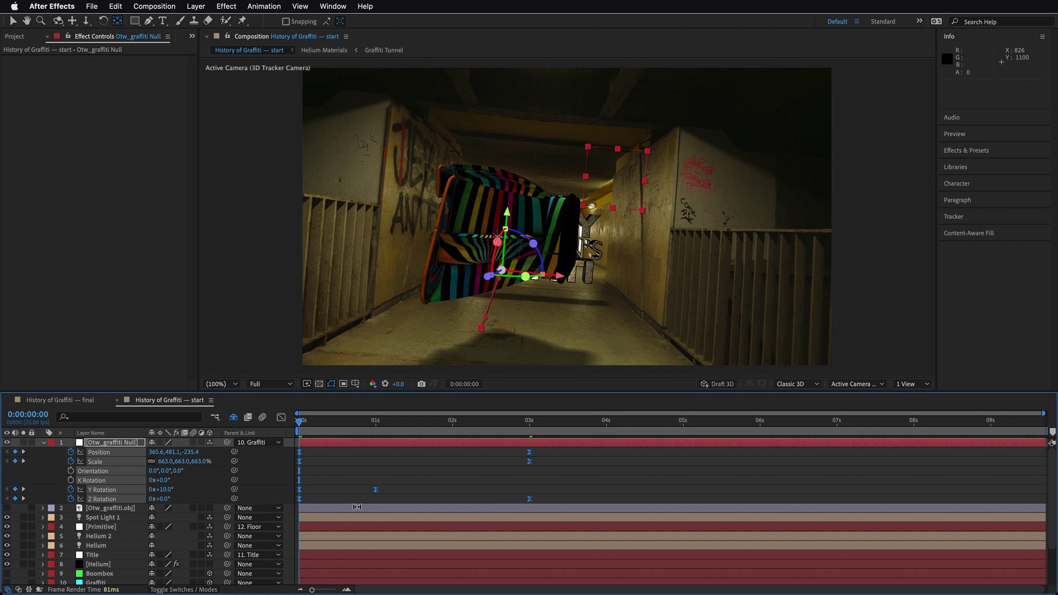
pyautogui.click(44, 442)
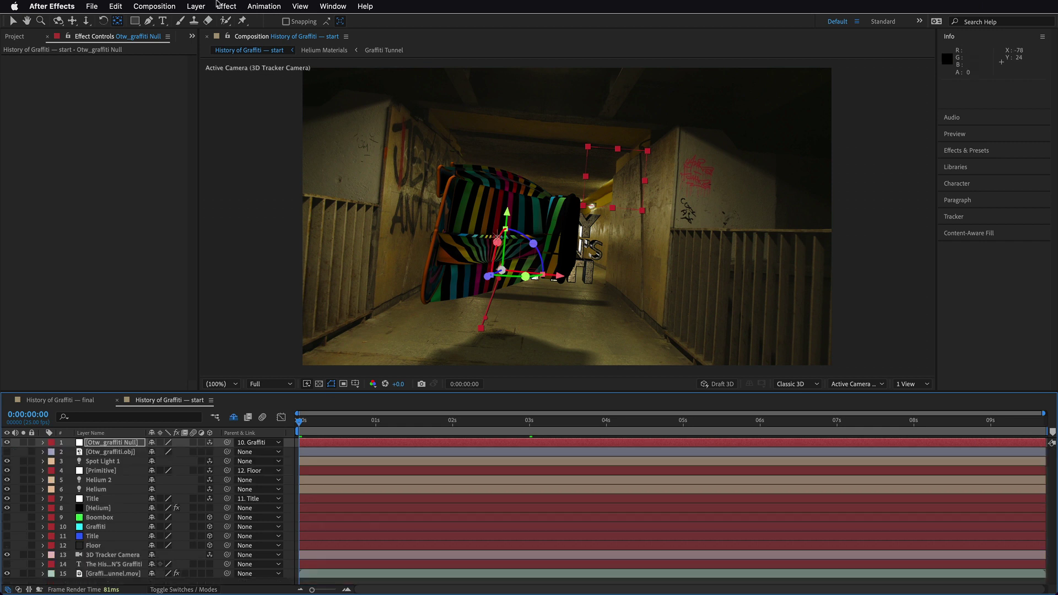
# Create a Point light named Point Light 1 with Casts Shadows turned off
pyautogui.click(192, 6)
pyautogui.moveTo(199, 22)
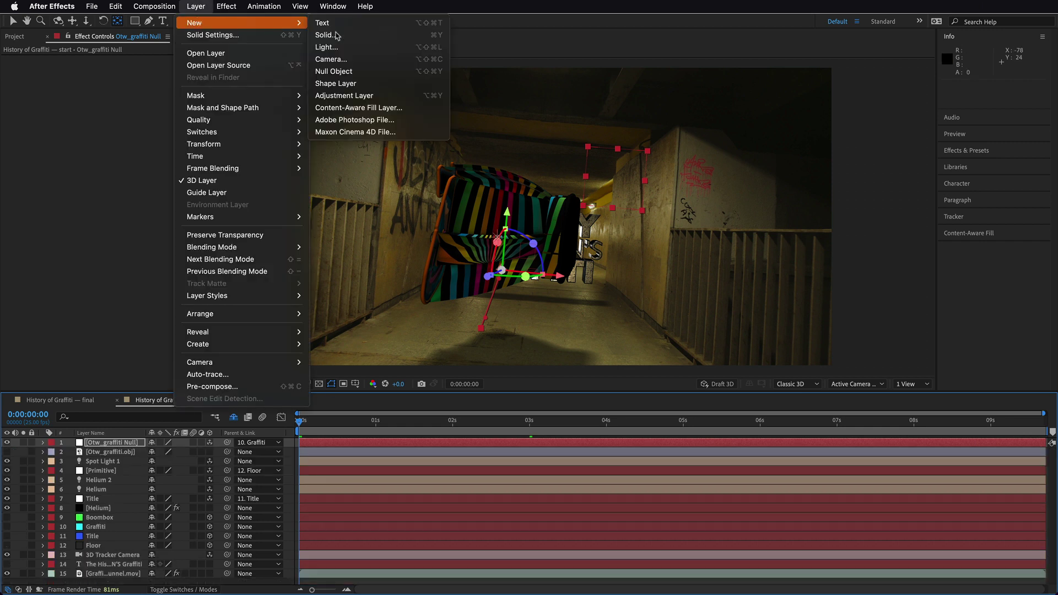
pyautogui.click(327, 46)
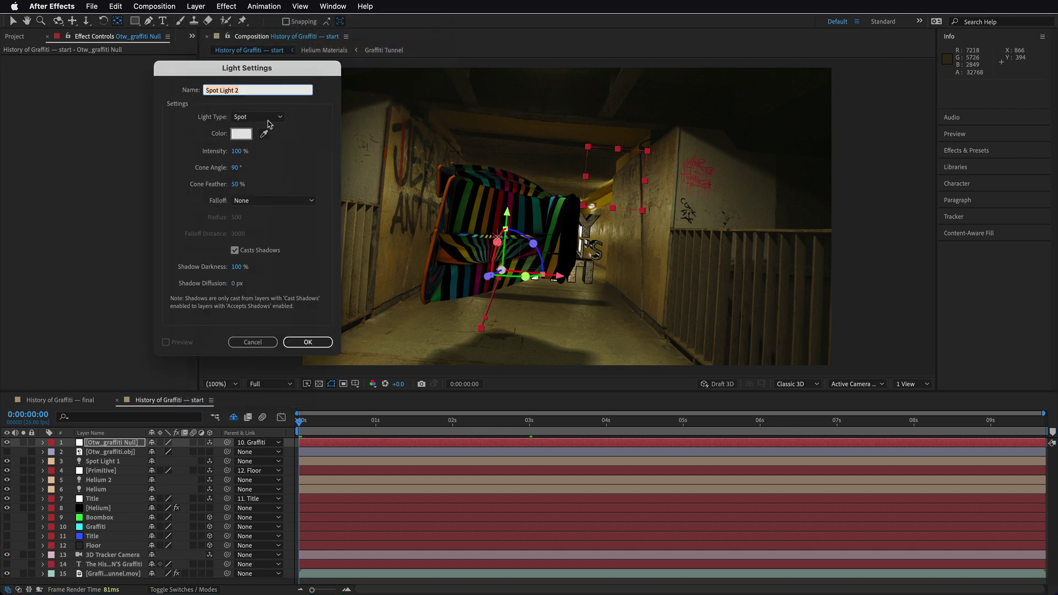
pyautogui.click(267, 119)
pyautogui.click(265, 148)
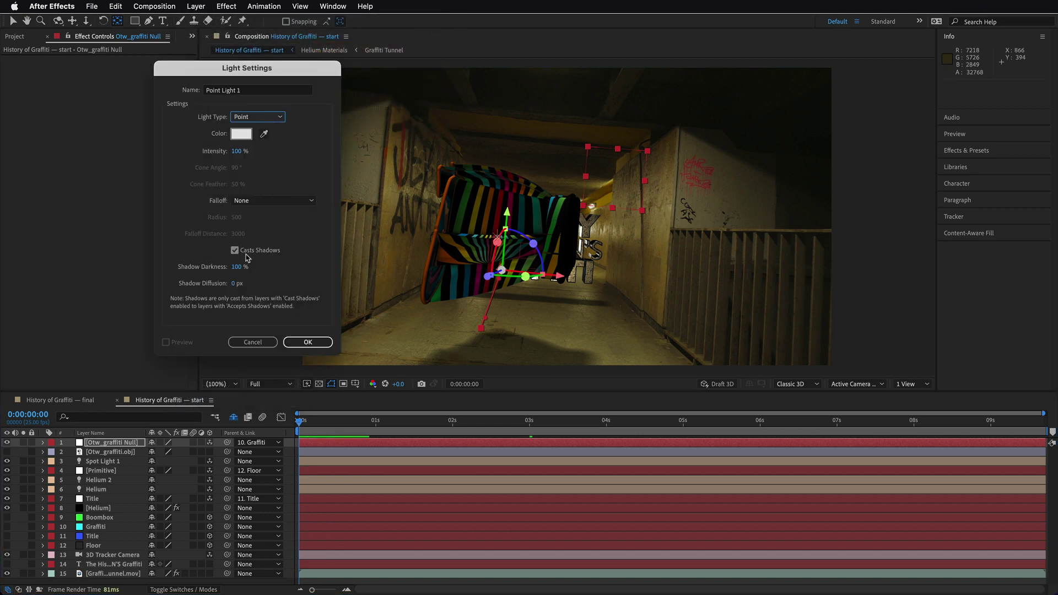
pyautogui.click(245, 252)
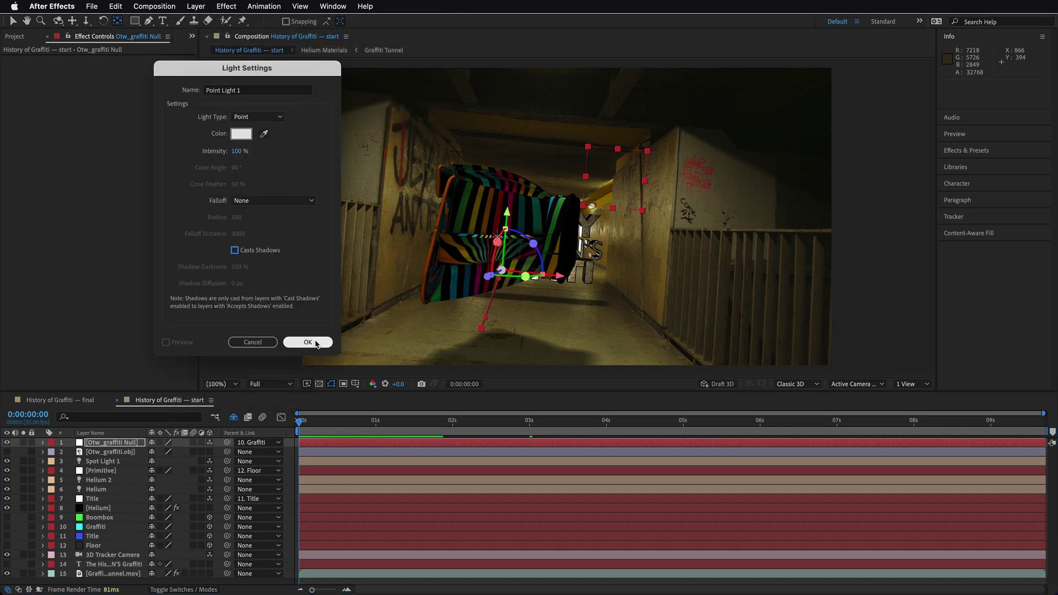
pyautogui.click(238, 152)
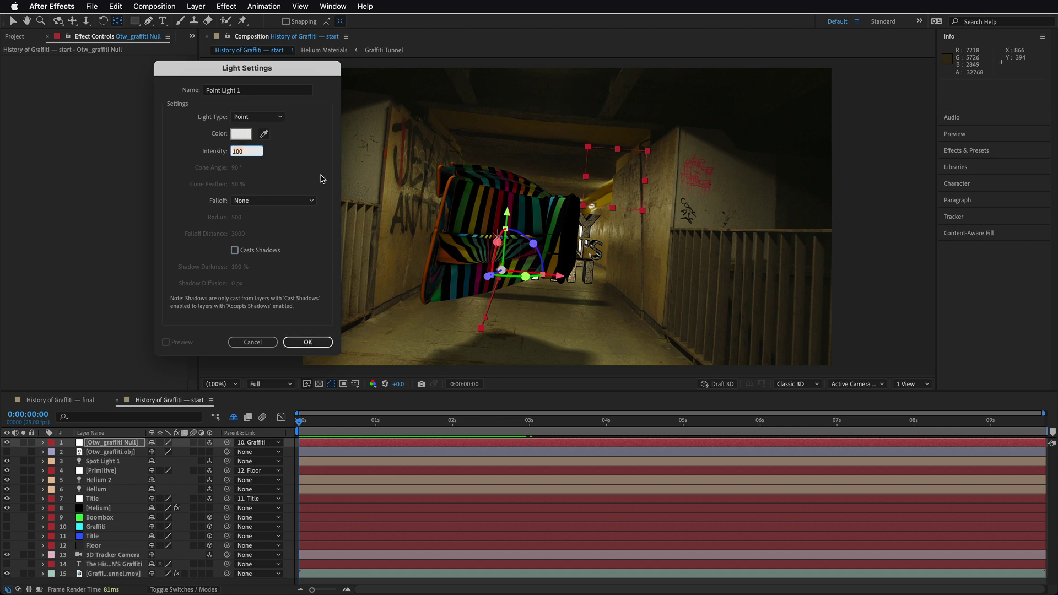
pyautogui.press('Return')
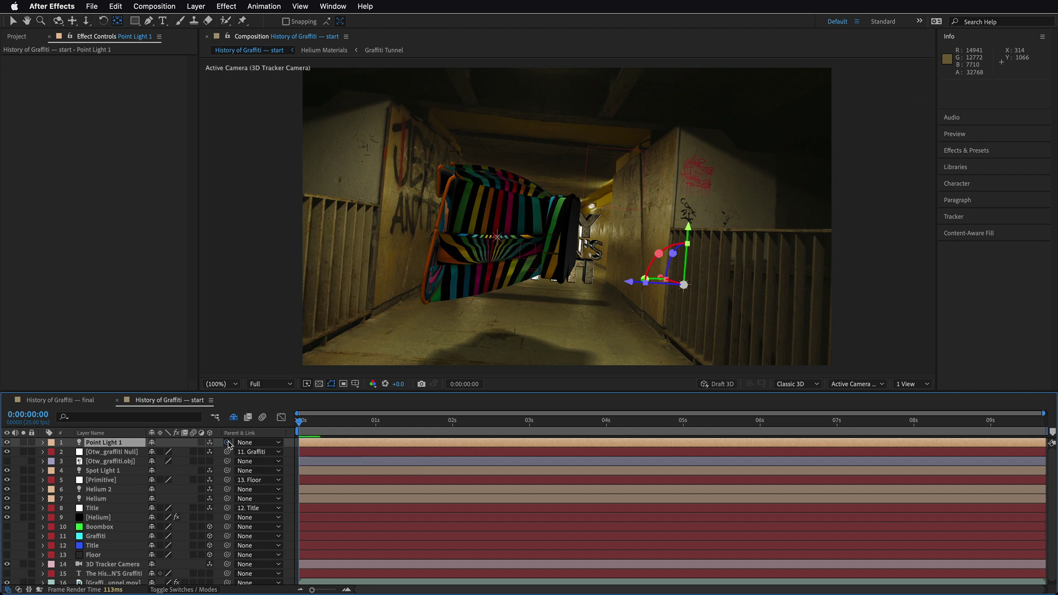
# Parent Point Light 1 to Otw_graffiti Null and place it beside the graffiti at Position about -342.7, 179.6, -143.6
pyautogui.moveTo(228, 444); pyautogui.dragTo(109, 455)
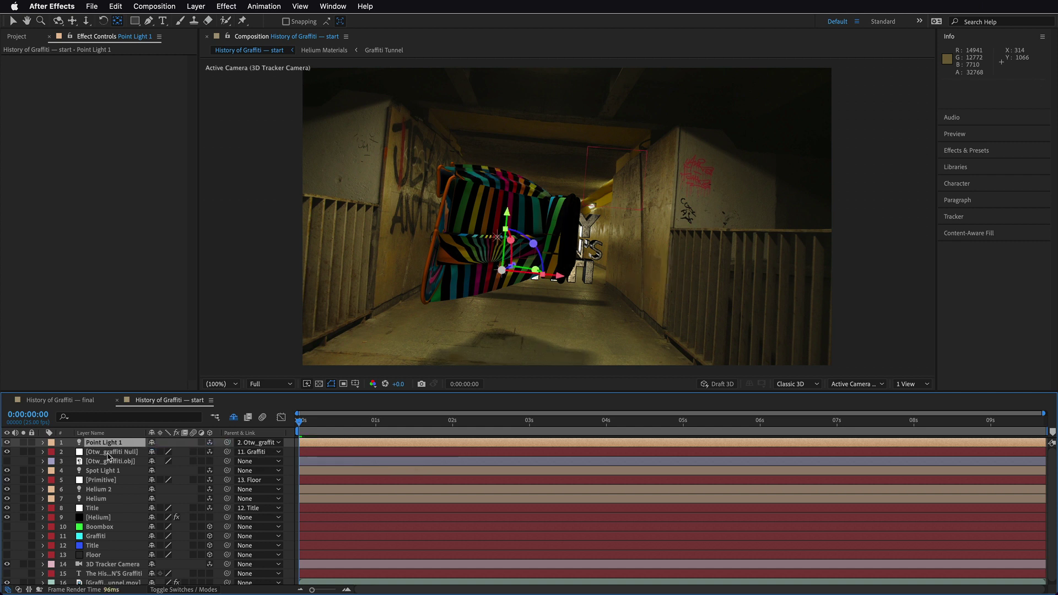
pyautogui.press('p')
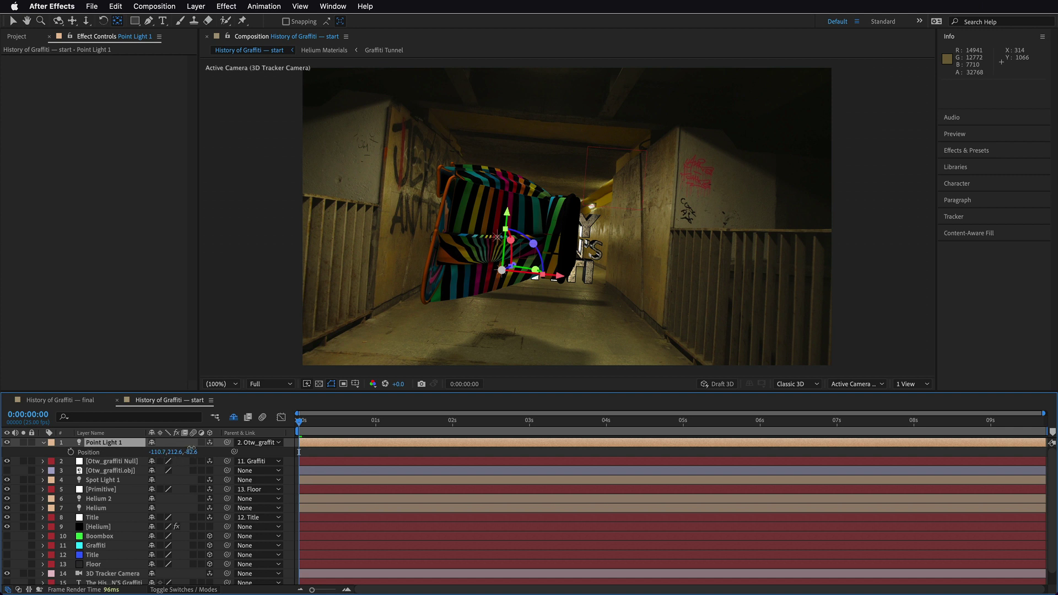
pyautogui.moveTo(191, 448)
pyautogui.mouseDown()
pyautogui.moveTo(230, 448)
pyautogui.moveTo(142, 450)
pyautogui.moveTo(184, 453)
pyautogui.moveTo(30, 489)
pyautogui.moveTo(210, 453)
pyautogui.moveTo(135, 452)
pyautogui.moveTo(199, 452)
pyautogui.mouseUp()
pyautogui.moveTo(299, 422); pyautogui.dragTo(410, 428)
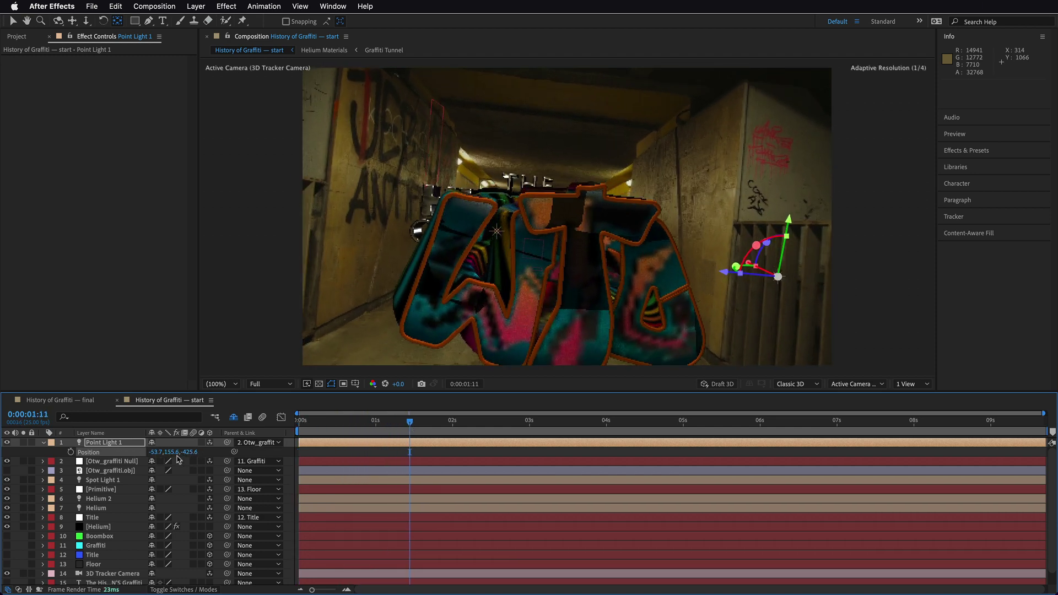
pyautogui.moveTo(168, 452); pyautogui.dragTo(3, 449)
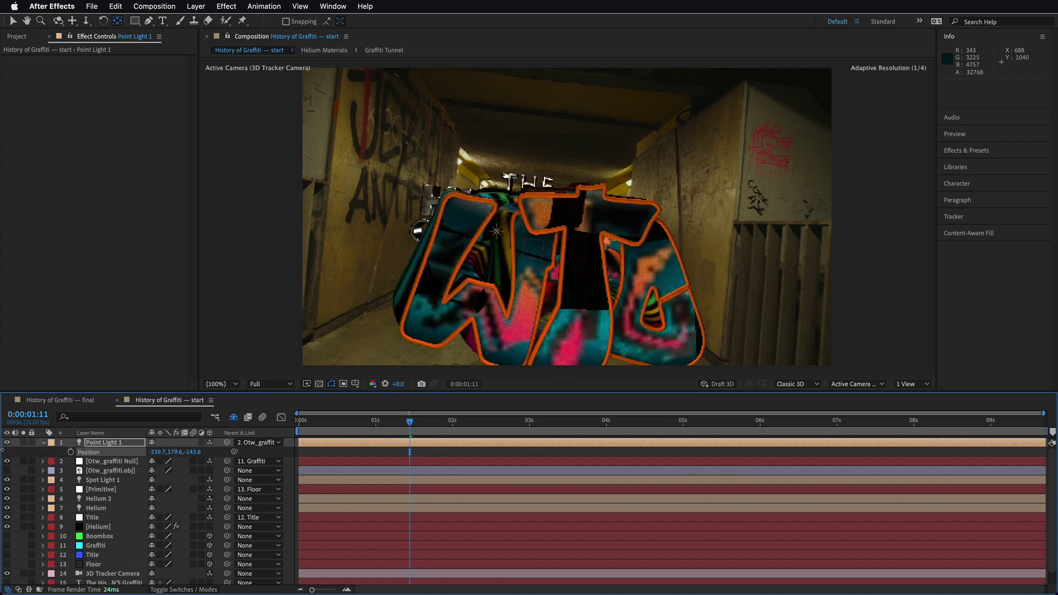
# Preview the graffiti animation from the start of the composition, and collapse Point Light 1's properties
pyautogui.press('Home')
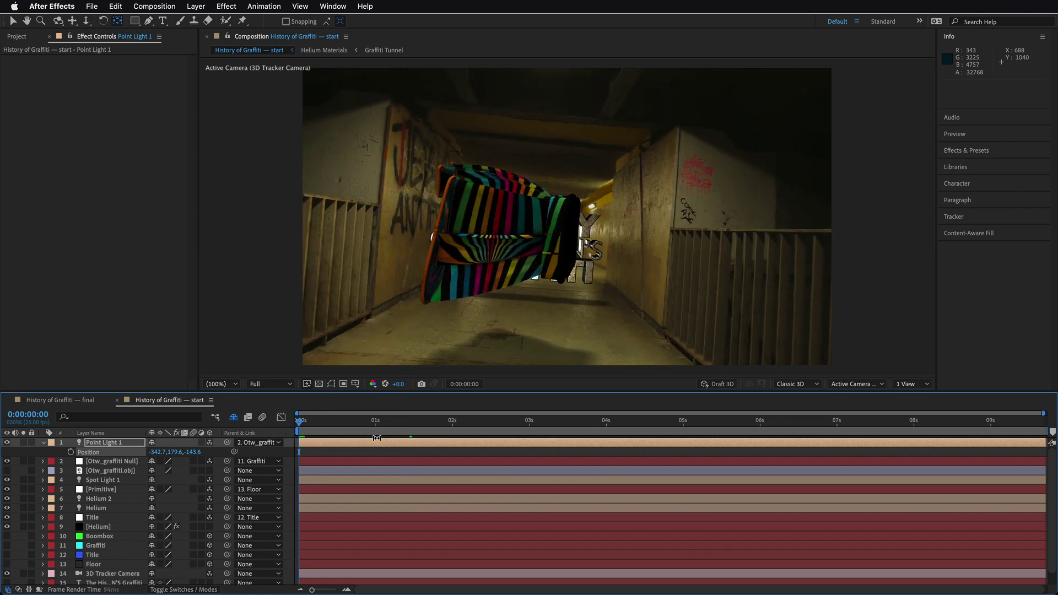
pyautogui.press('space')
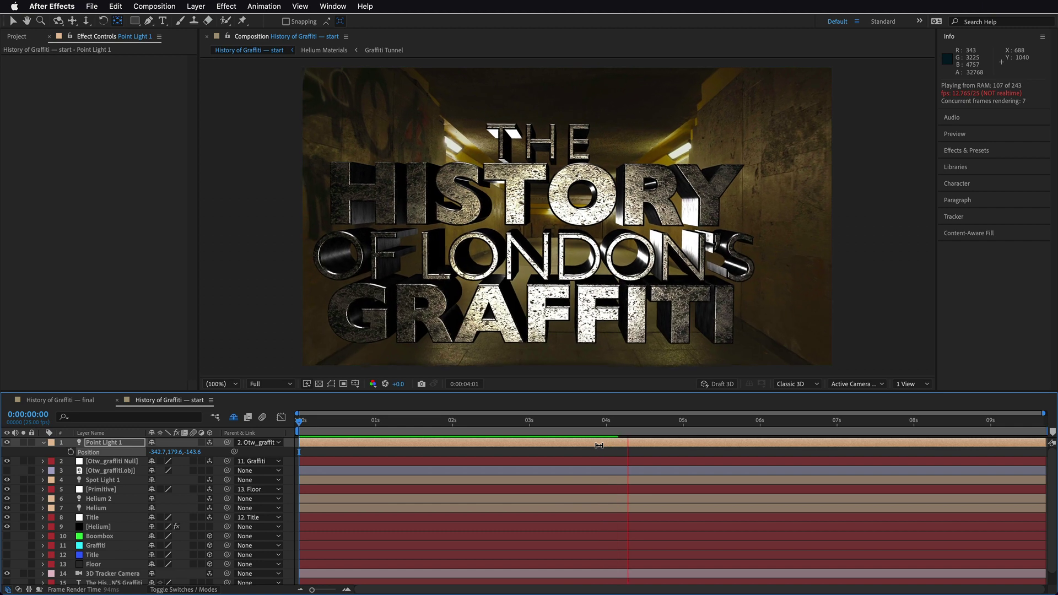
pyautogui.press('space')
pyautogui.moveTo(639, 429); pyautogui.dragTo(185, 424)
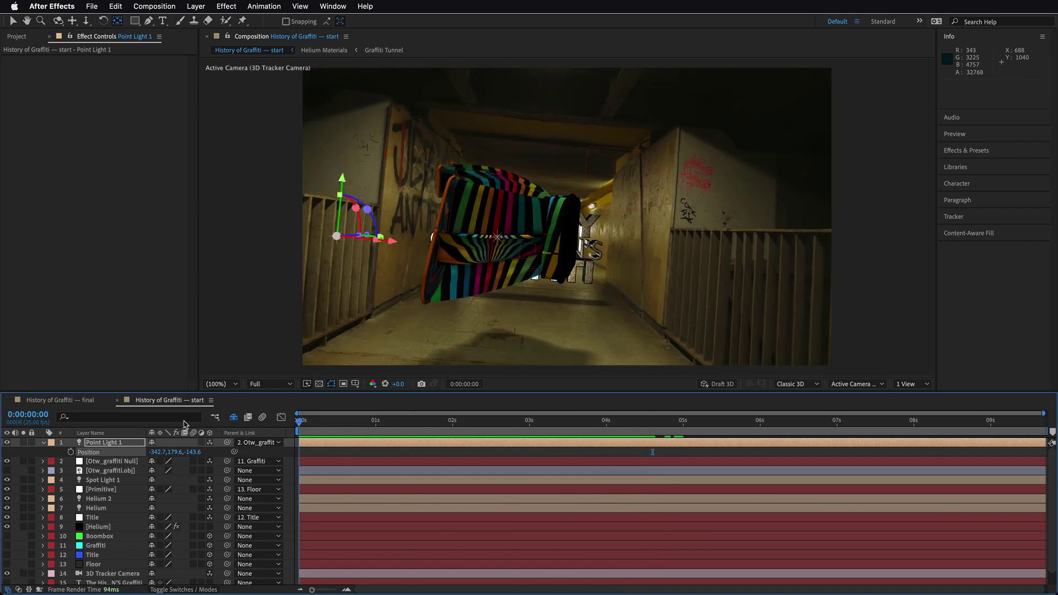
pyautogui.click(45, 443)
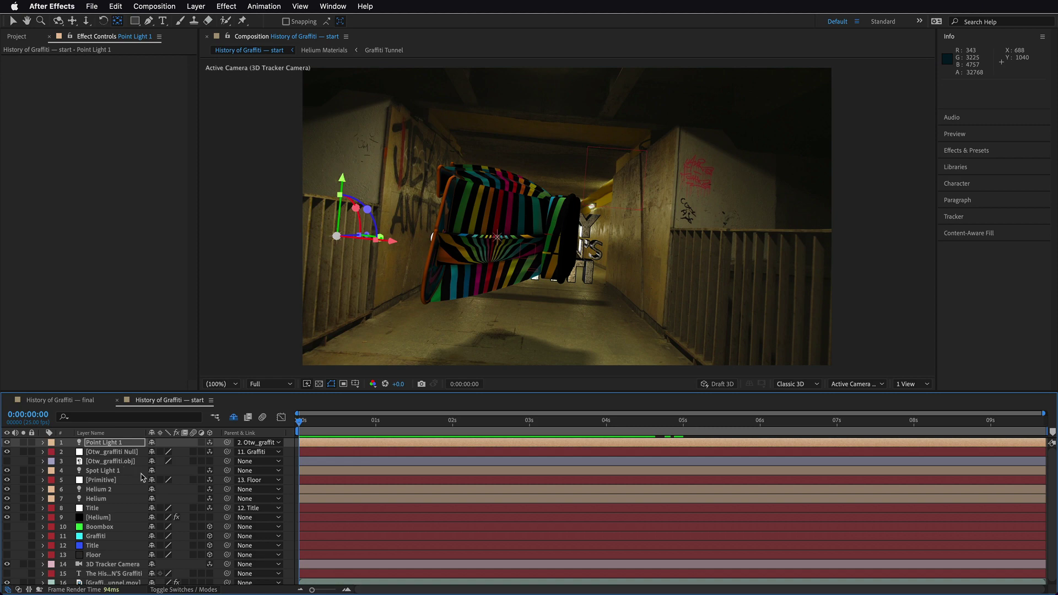
# At 0:00:02:24, add an environment to the Helium layer's Model effect, using the composition layer Graffiti Tunnel.mov as its source
pyautogui.moveTo(309, 431); pyautogui.dragTo(527, 437)
pyautogui.click(102, 518)
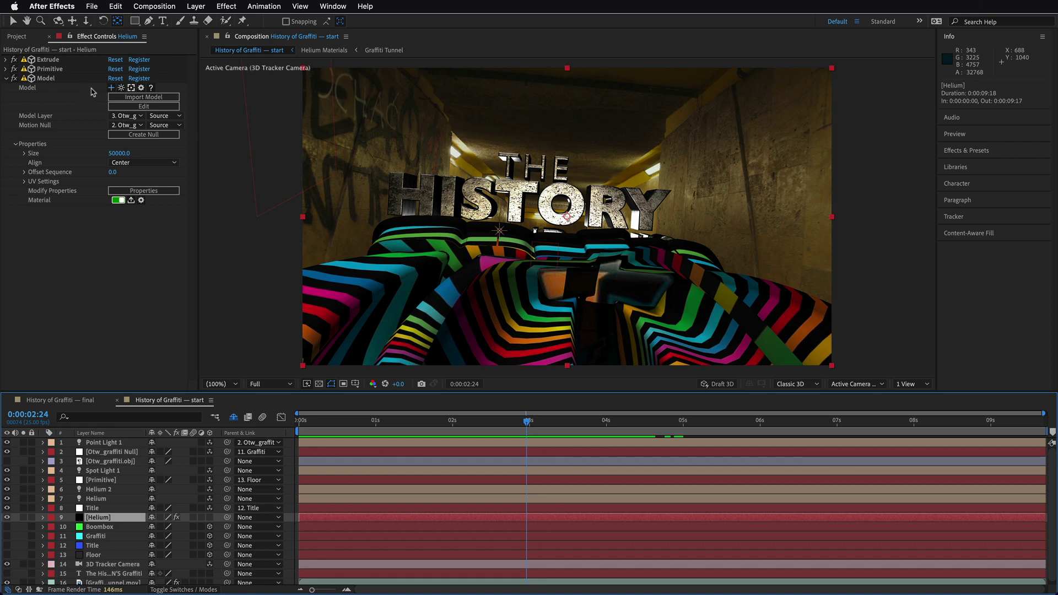
pyautogui.click(121, 88)
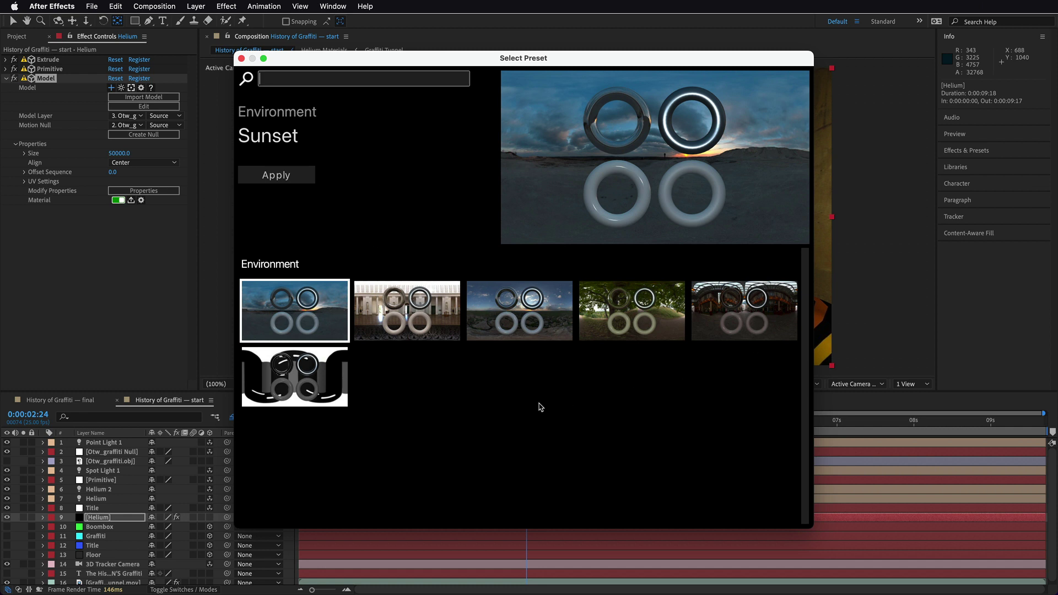
pyautogui.click(241, 58)
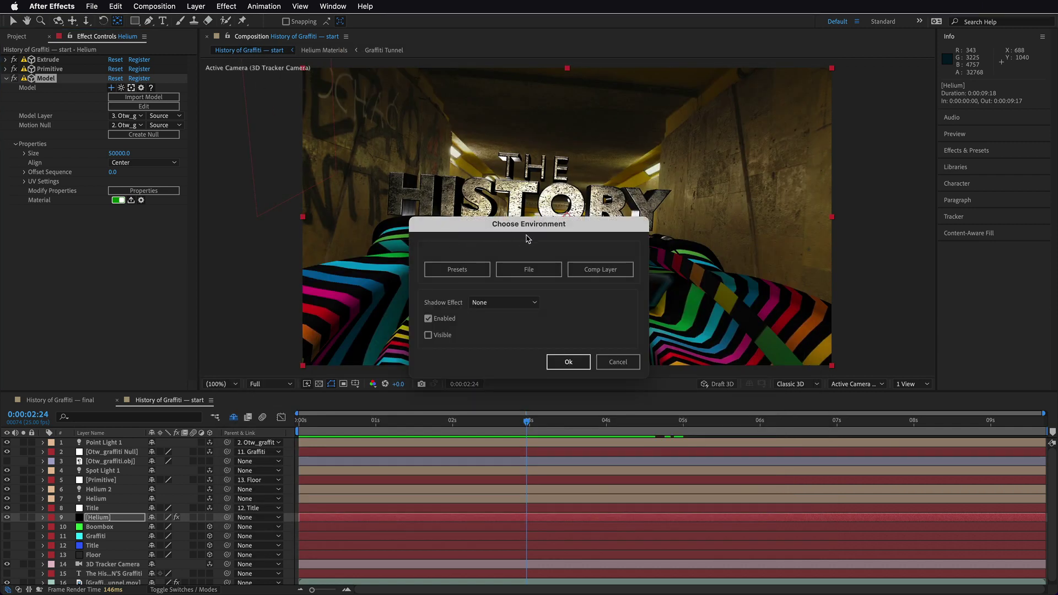
pyautogui.click(606, 274)
pyautogui.click(520, 305)
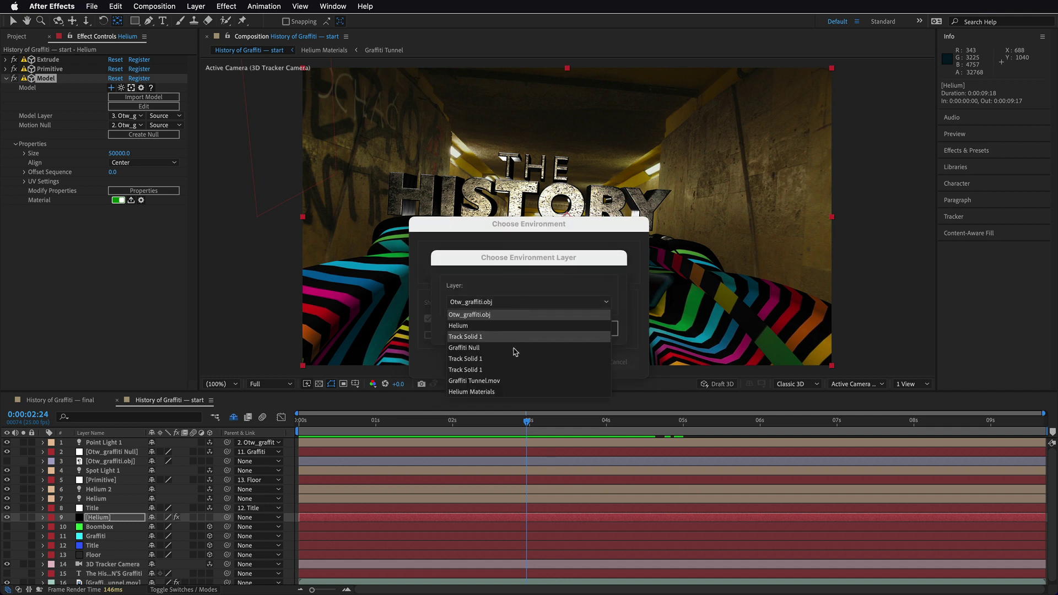
pyautogui.click(508, 385)
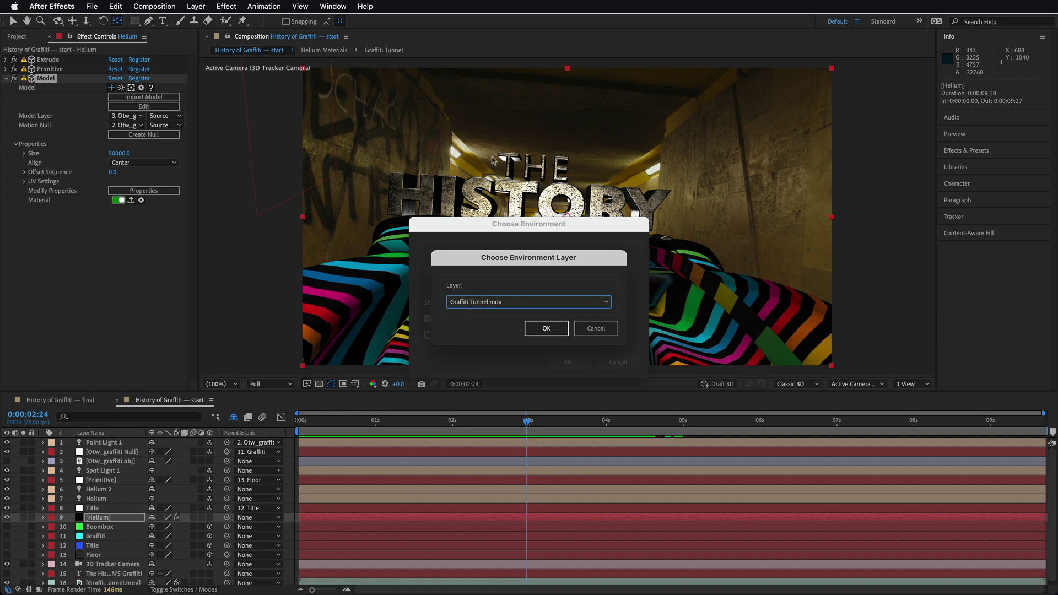
pyautogui.click(543, 329)
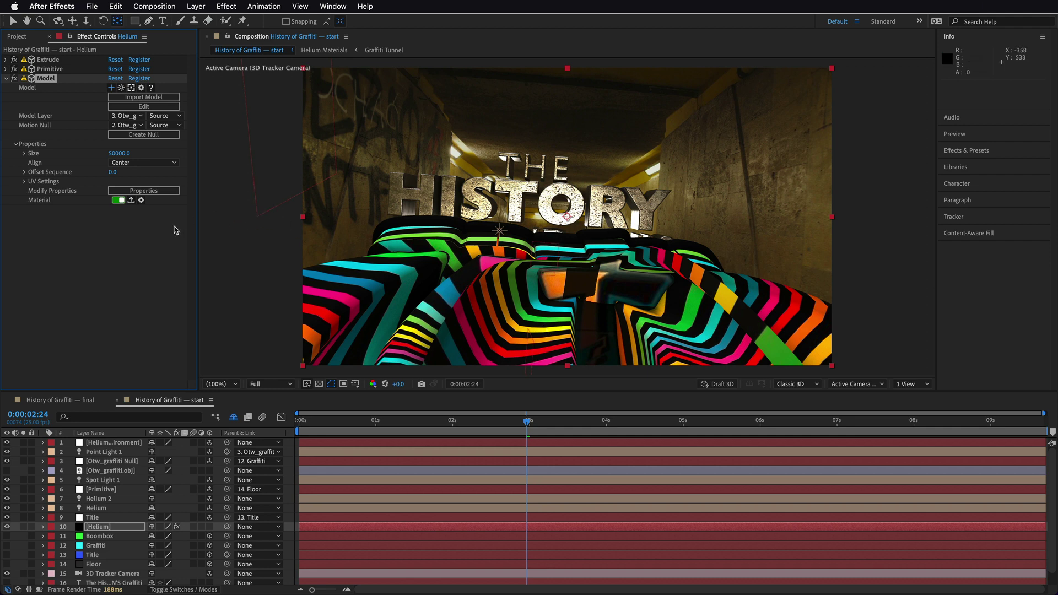
# Check the environment reflections on the title and graffiti at several times between about 0:00:01:03 and 0:00:03:24
pyautogui.moveTo(487, 426); pyautogui.dragTo(362, 425)
pyautogui.moveTo(447, 431); pyautogui.dragTo(605, 440)
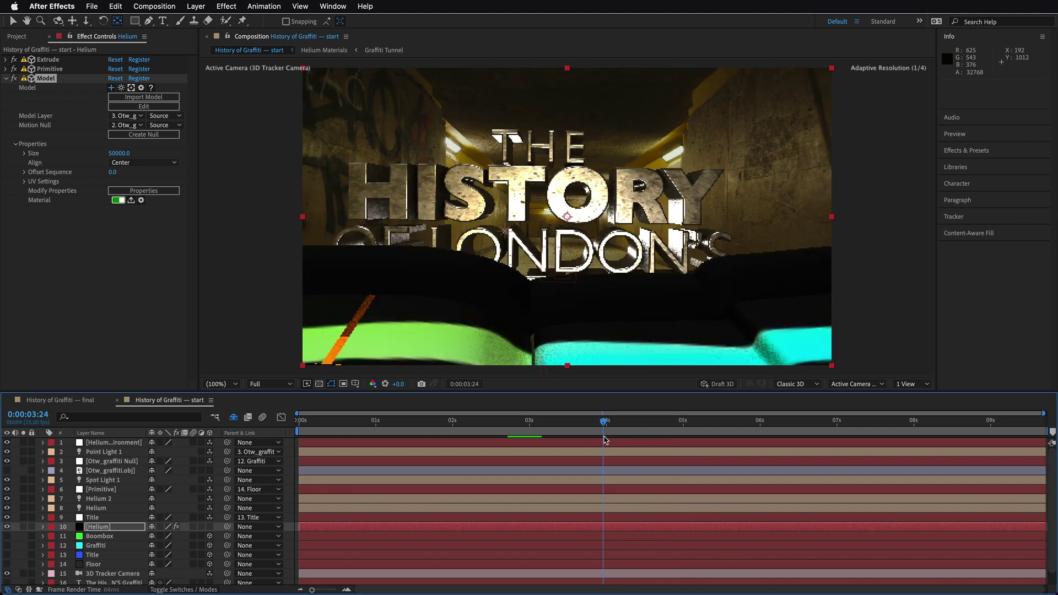
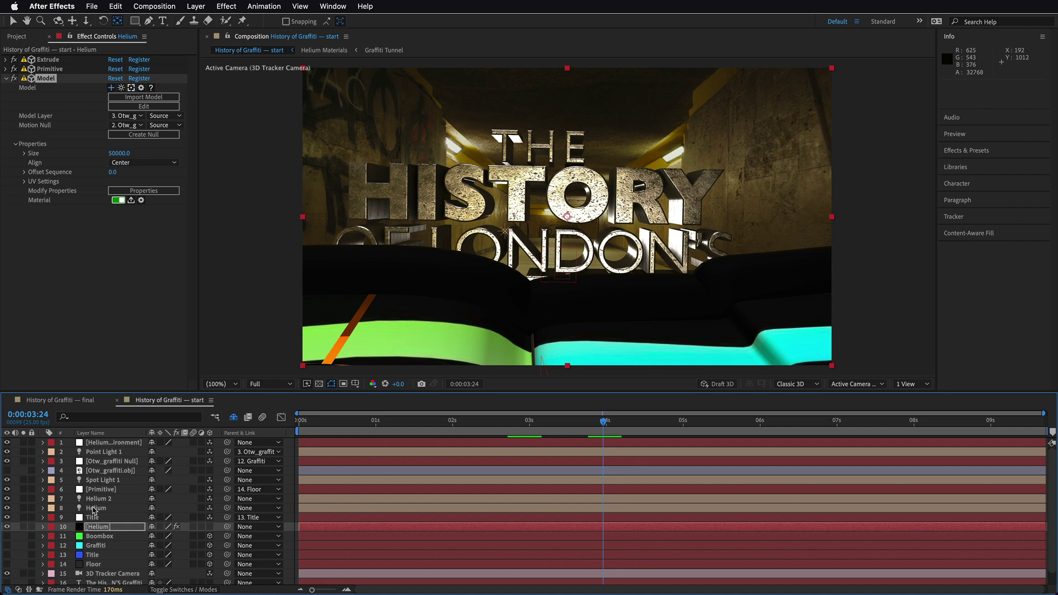
pyautogui.moveTo(603, 424); pyautogui.dragTo(386, 427)
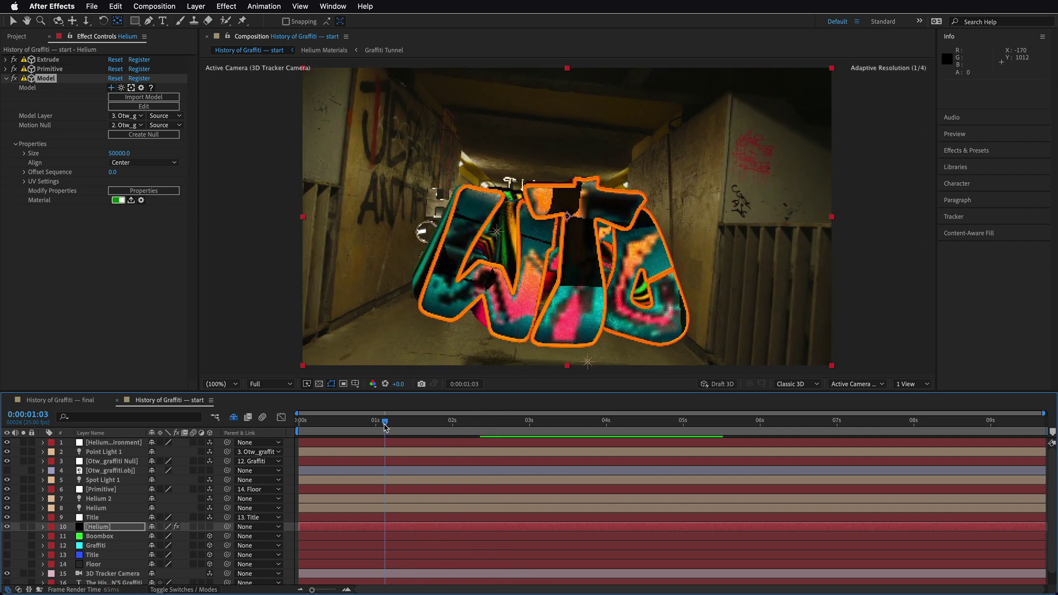
# Try to shift the Otw_graffiti.obj layer to start at 0:00:01:11, and undo the shift
pyautogui.click(107, 472)
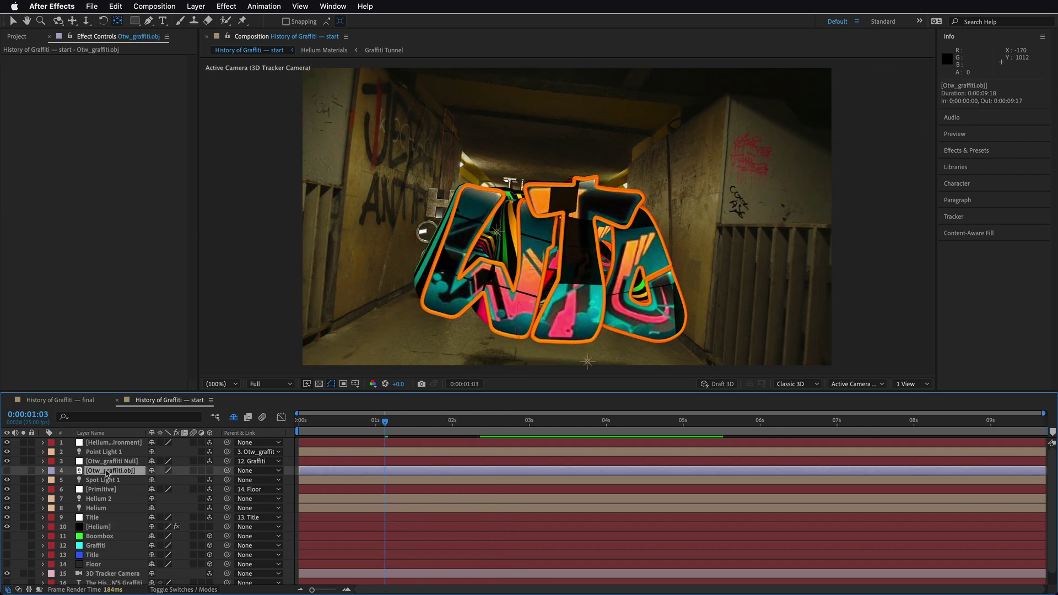
pyautogui.moveTo(351, 470); pyautogui.dragTo(463, 480)
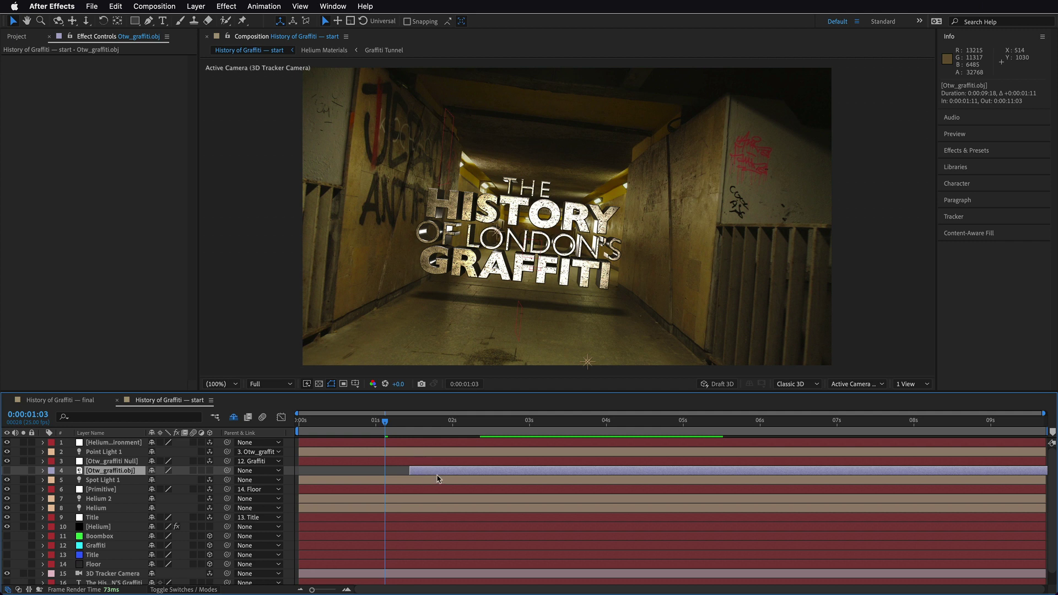
pyautogui.press('super+z')
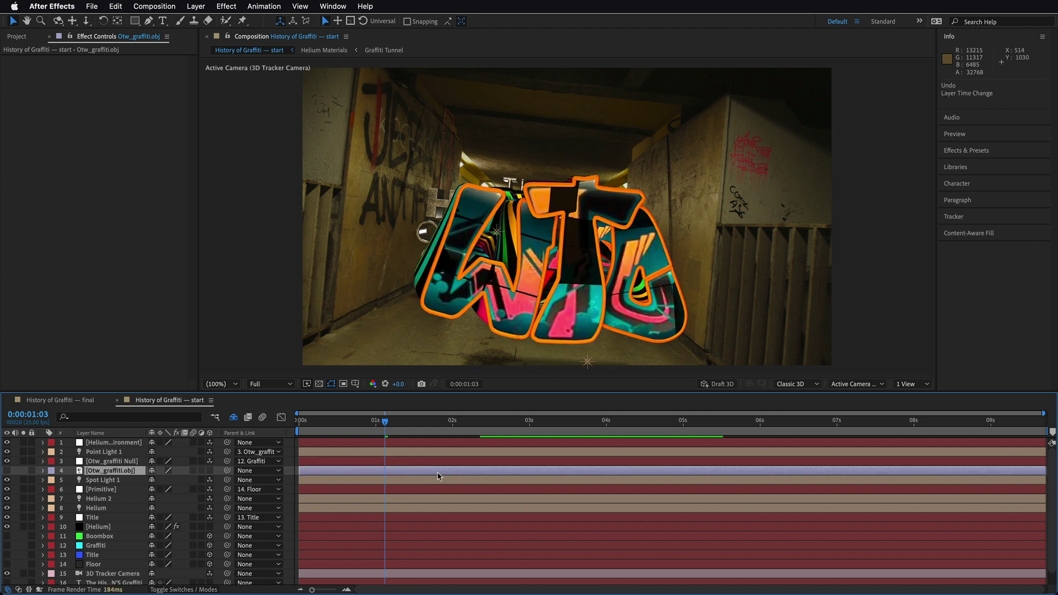
# Open the History of Graffiti — final composition and examine the 3D Tracker Camera's depth of field settings without changing them
pyautogui.click(48, 402)
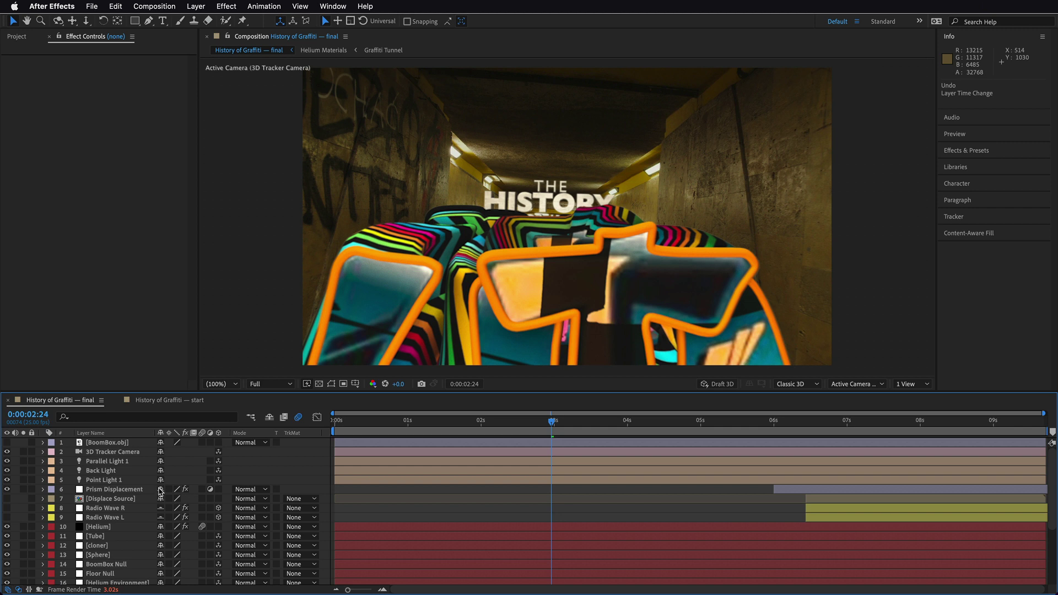
pyautogui.click(298, 419)
pyautogui.doubleClick(122, 453)
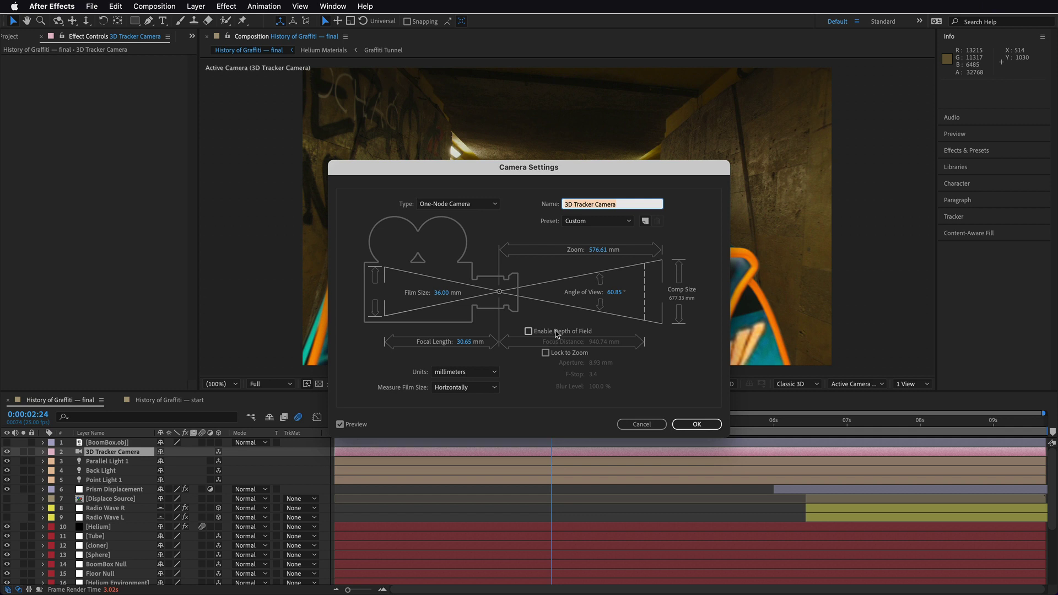
pyautogui.click(641, 424)
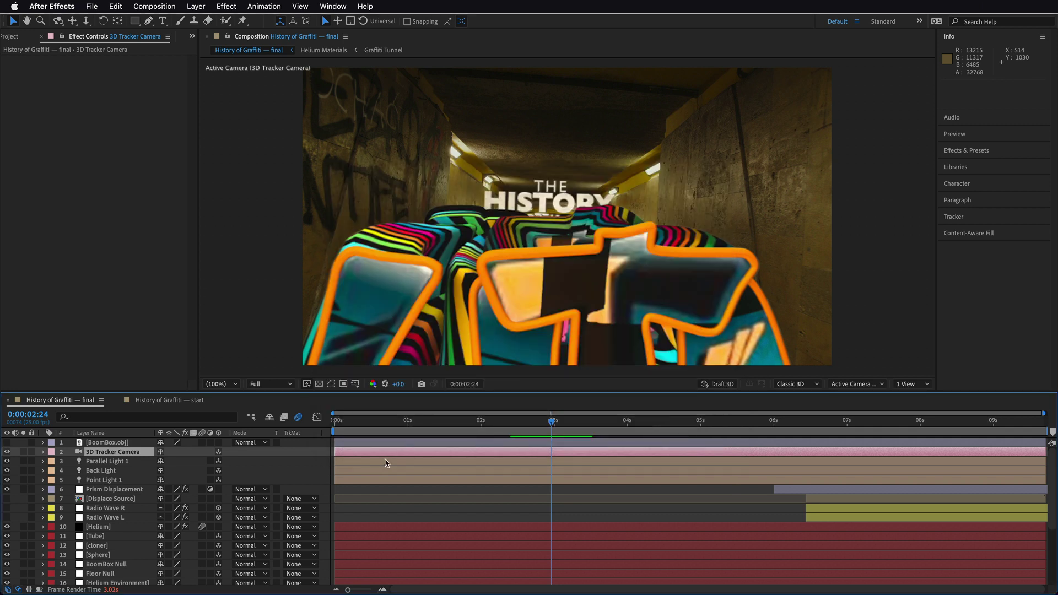
# Examine the Prism Displacement effect at 0:00:07:06, and the Radio Wave and adjustment layers inside its Displace Source composition
pyautogui.click(866, 431)
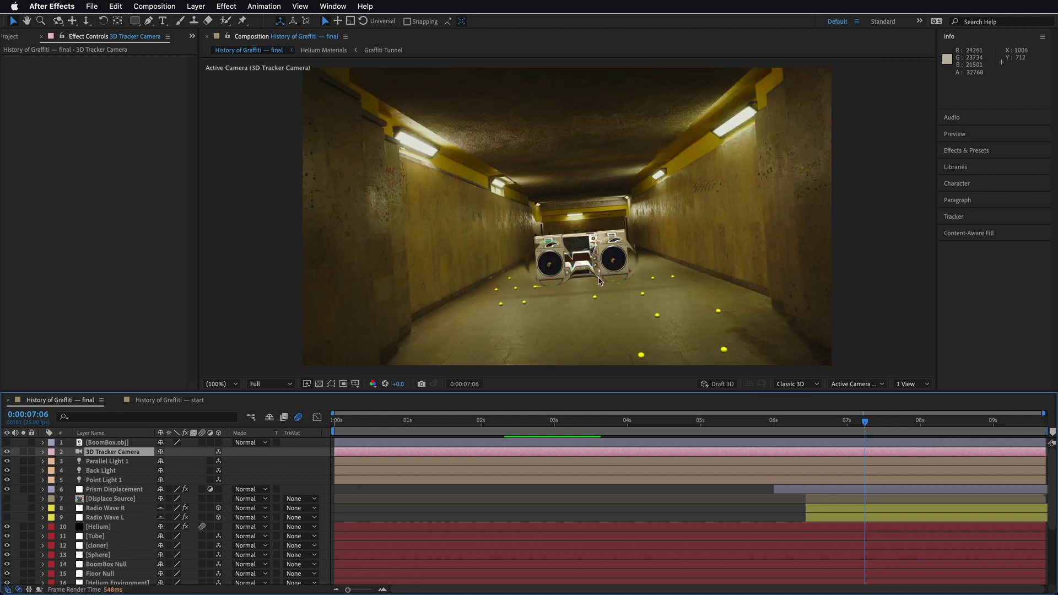
pyautogui.click(115, 491)
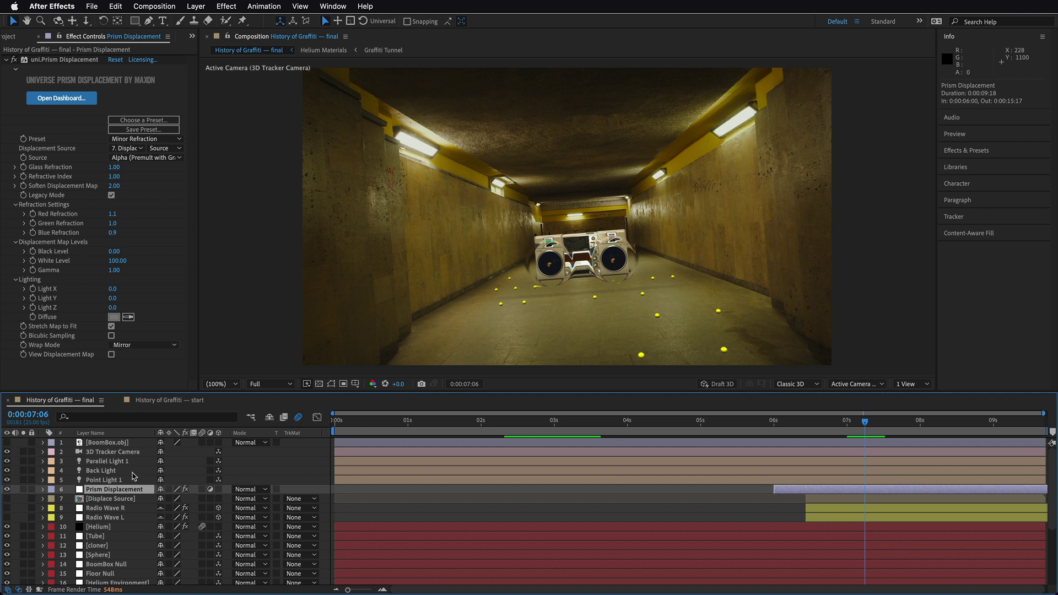
pyautogui.doubleClick(110, 501)
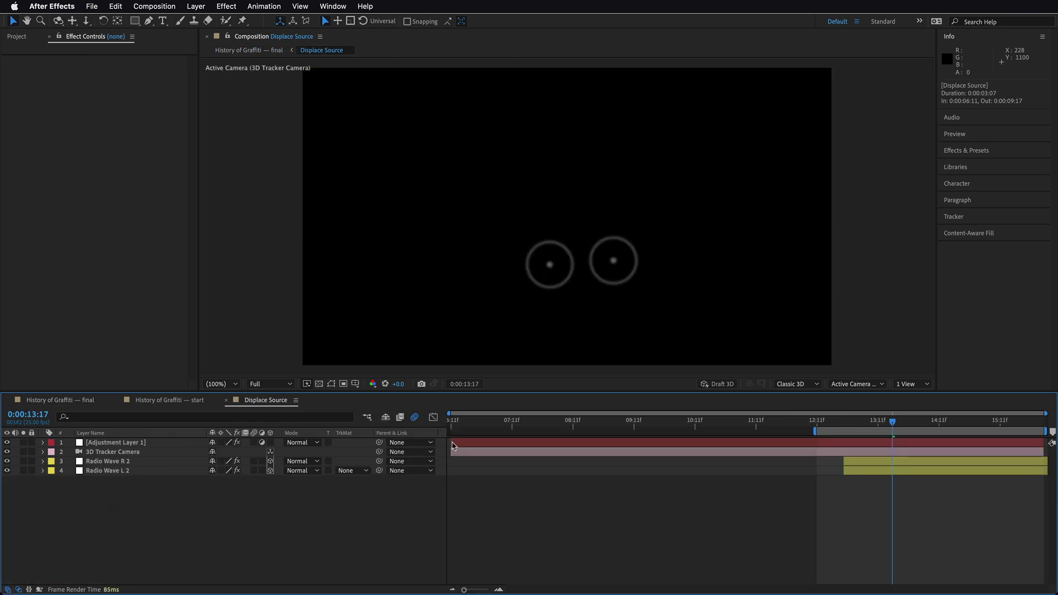
pyautogui.click(120, 465)
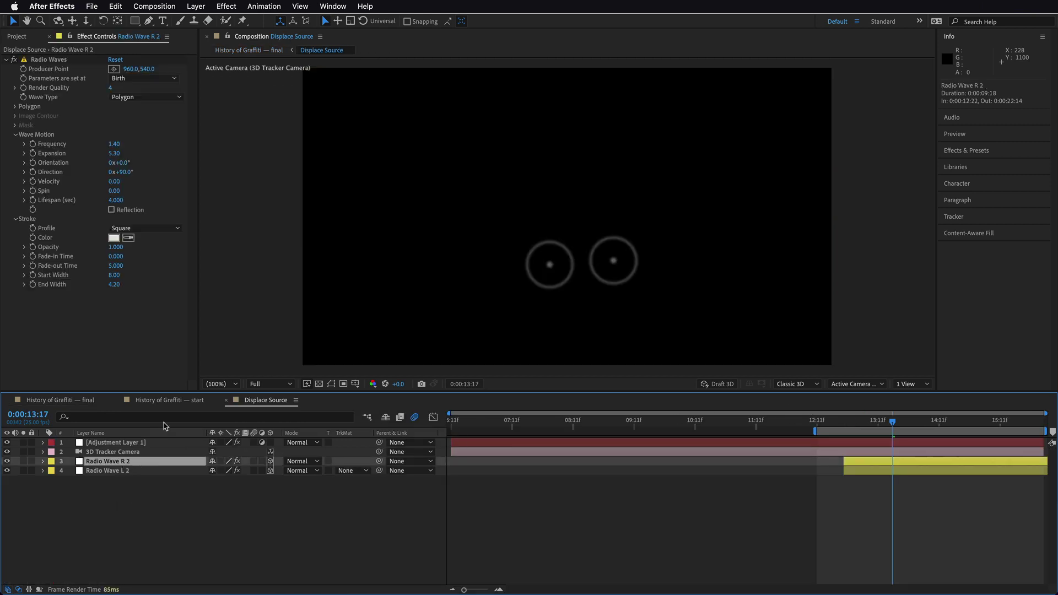
pyautogui.press('space')
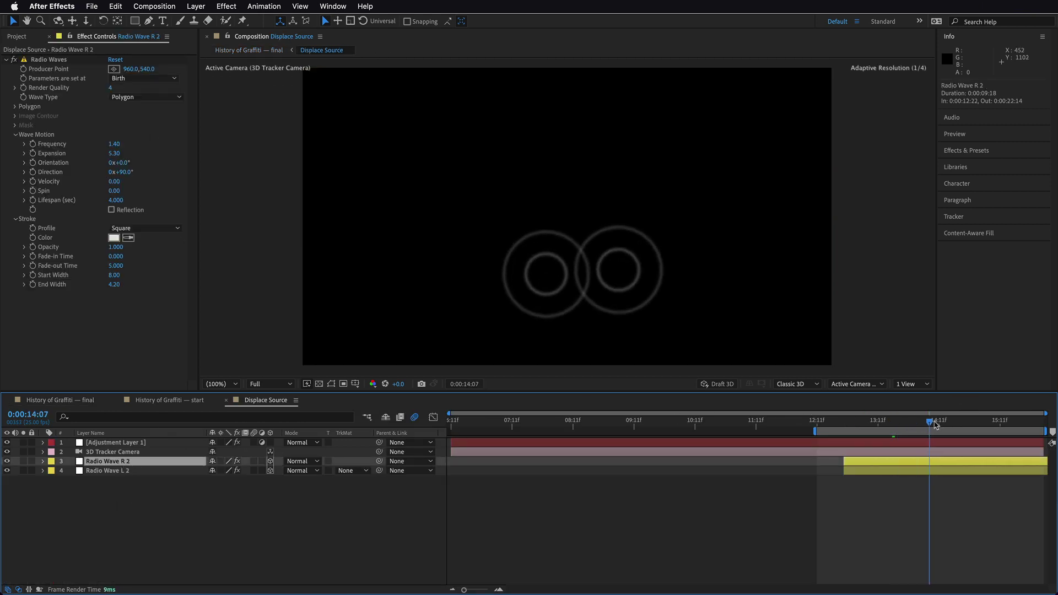
pyautogui.moveTo(893, 437); pyautogui.dragTo(973, 439)
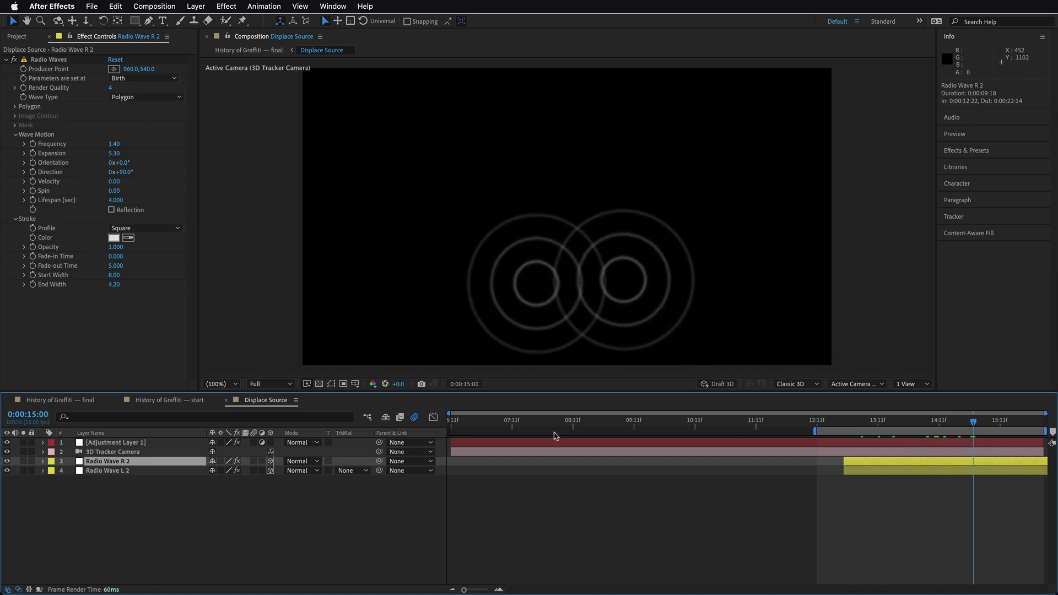
pyautogui.click(137, 444)
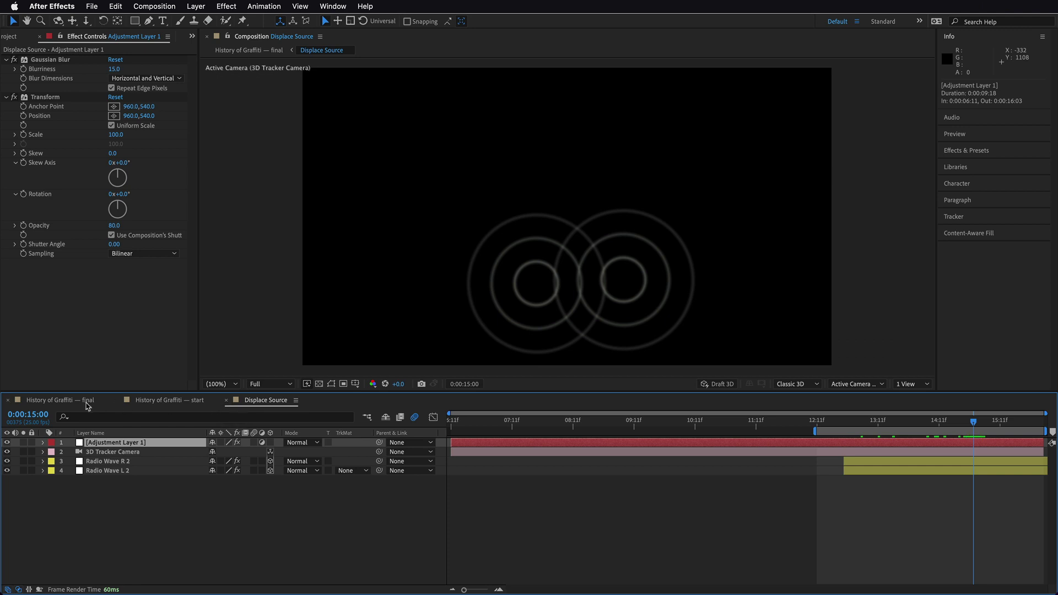
# Return to the History of Graffiti — final composition and review the boombox displacement between 0:00:06:06 and 0:00:08:09
pyautogui.click(77, 401)
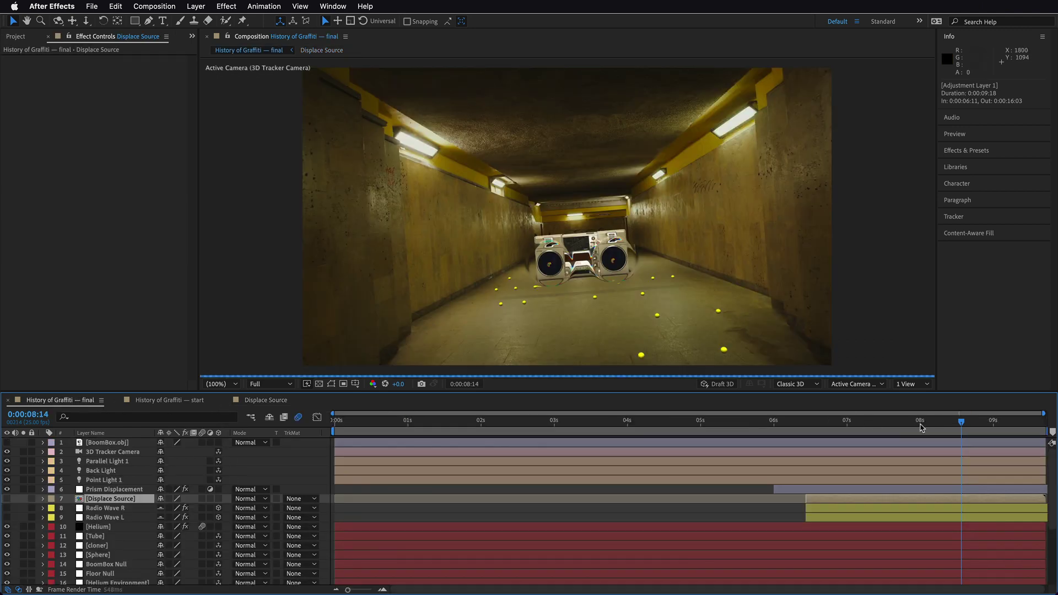
pyautogui.click(926, 427)
pyautogui.click(946, 427)
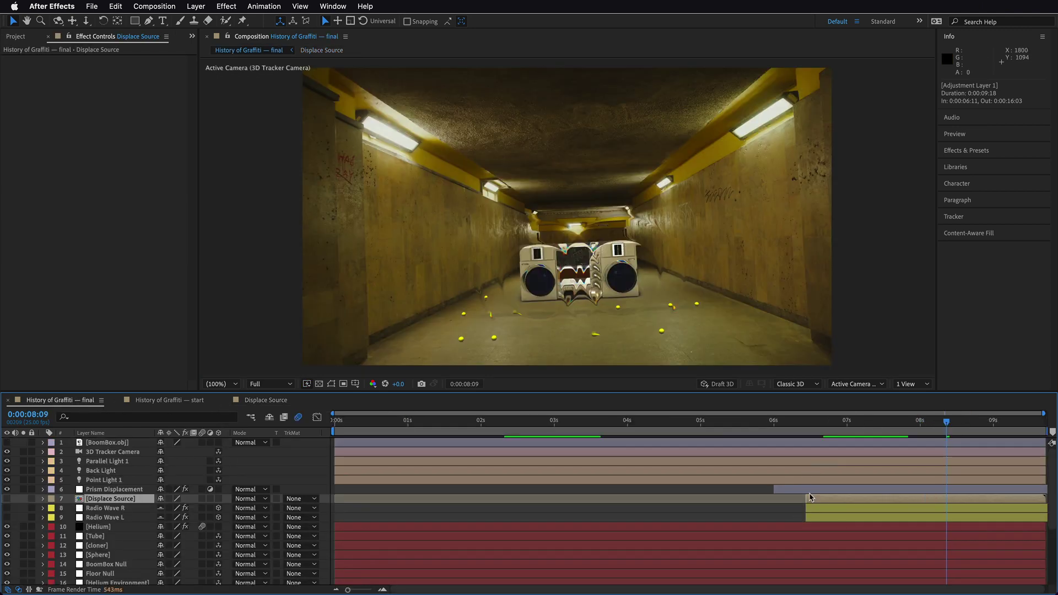
pyautogui.click(792, 425)
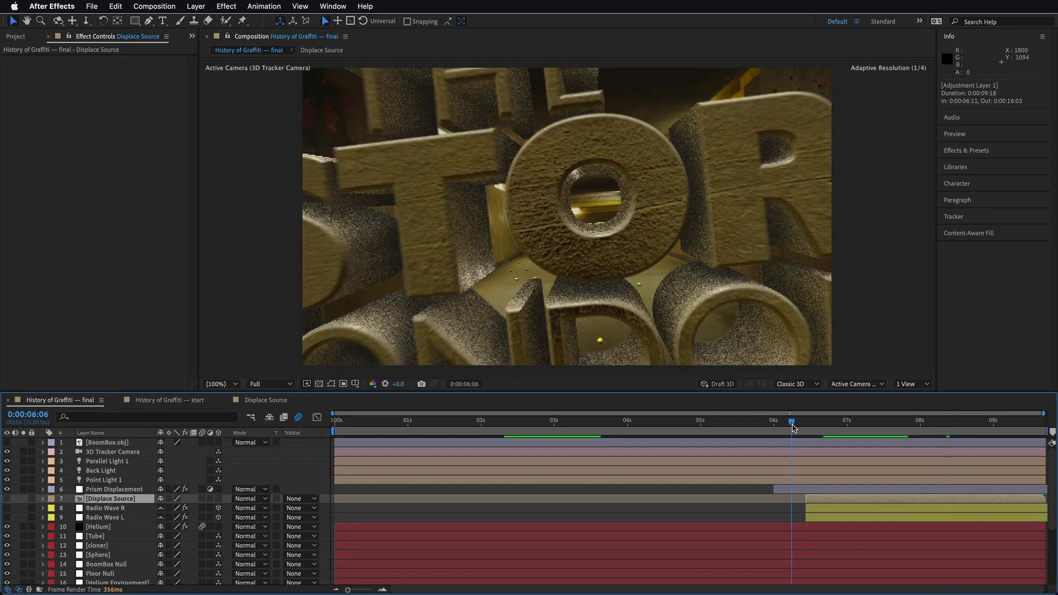
pyautogui.moveTo(792, 427); pyautogui.dragTo(834, 433)
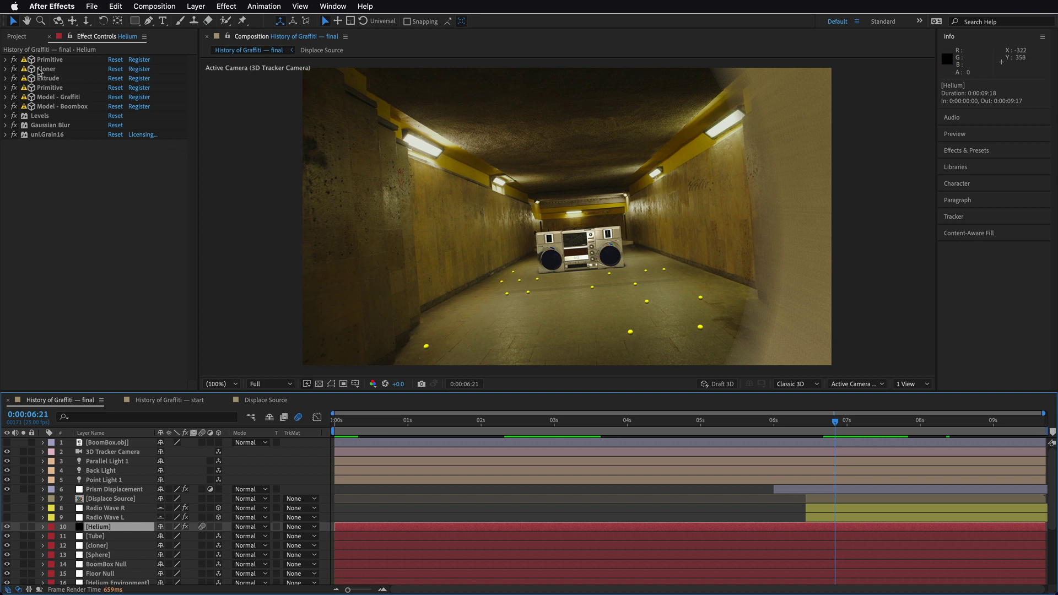
# Expand the Helium layer's sphere Primitive, turn off every effect below Cloner, and hide the Prism Displacement layer
pyautogui.click(6, 60)
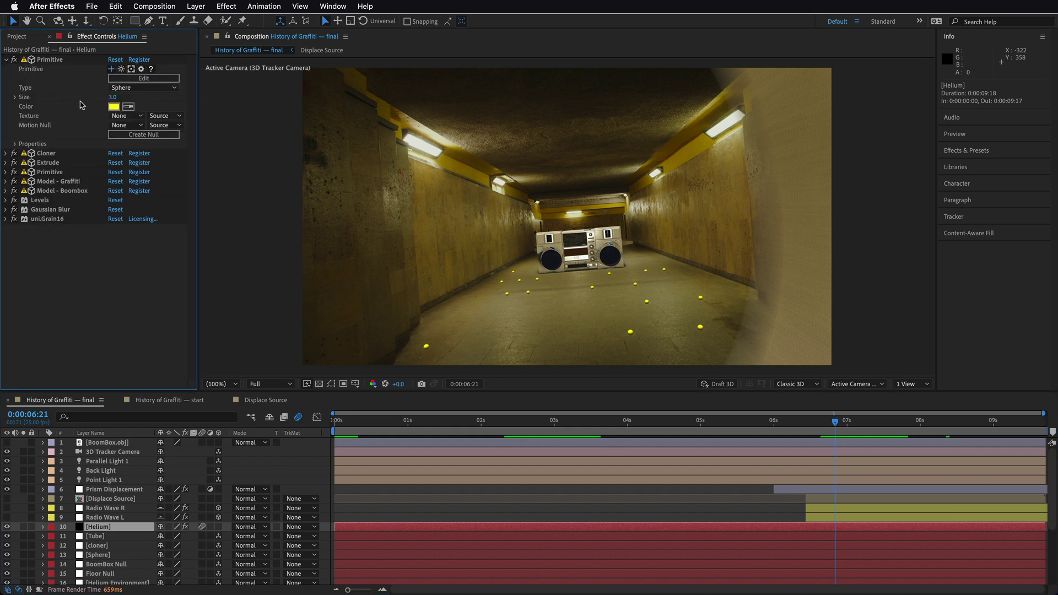
pyautogui.moveTo(12, 164); pyautogui.dragTo(14, 234)
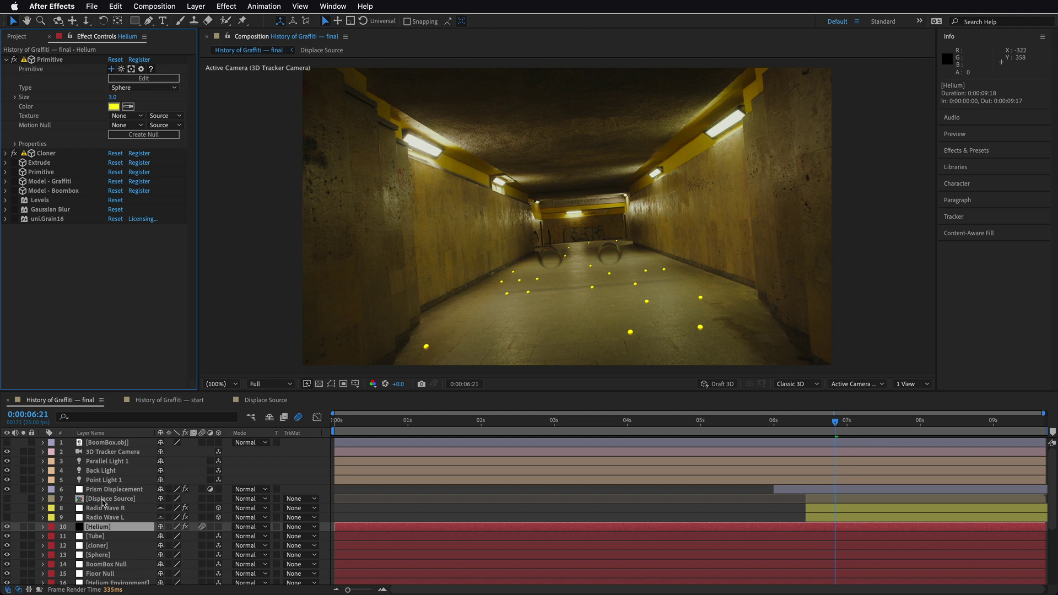
pyautogui.click(7, 489)
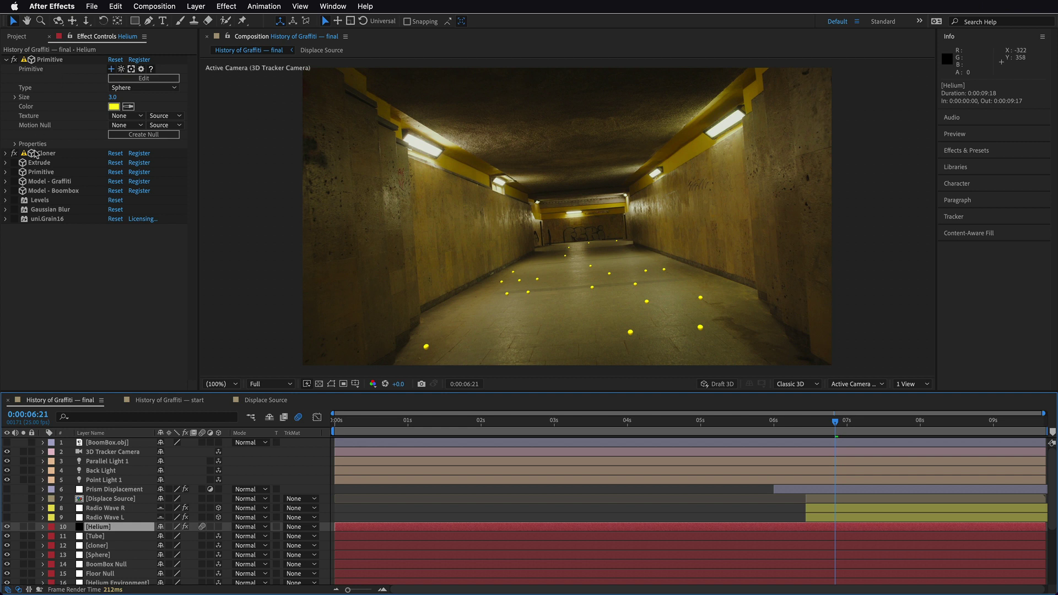
# Expand the Cloner effect and examine its settings and available cloner types, keeping Grid
pyautogui.click(6, 154)
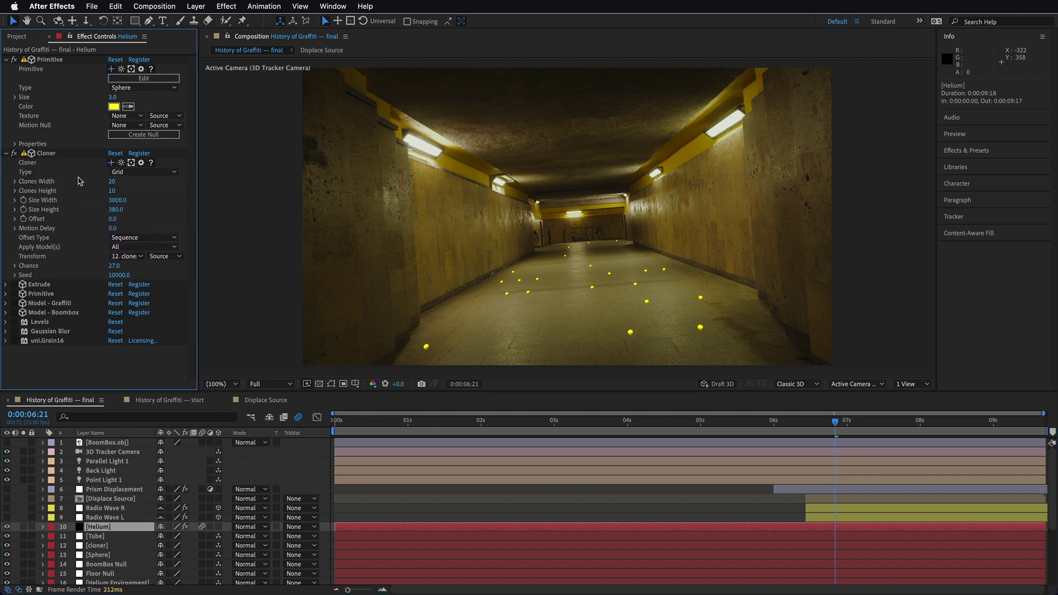
pyautogui.click(138, 173)
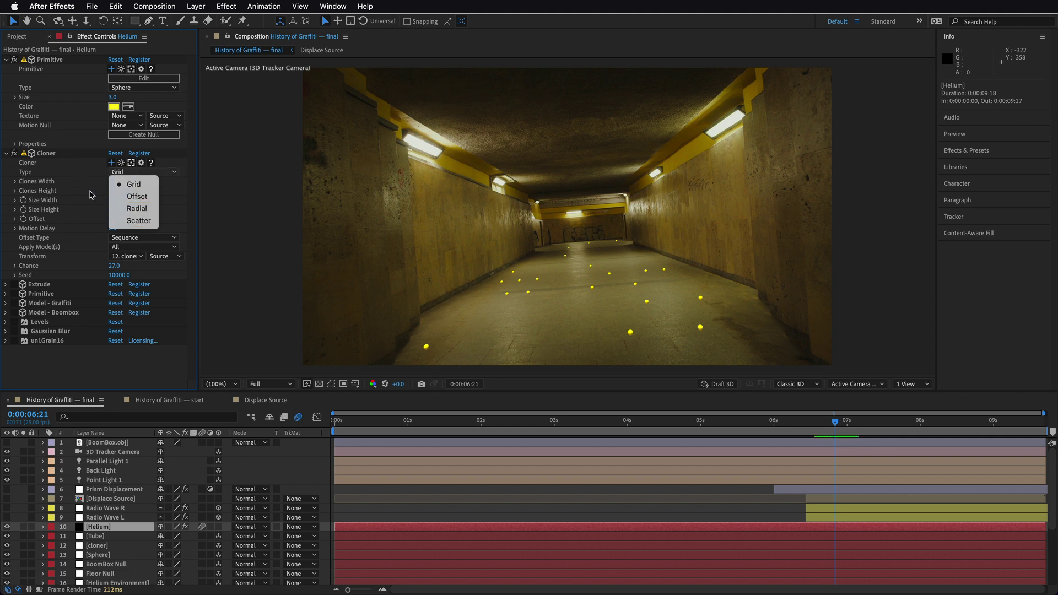
pyautogui.click(76, 180)
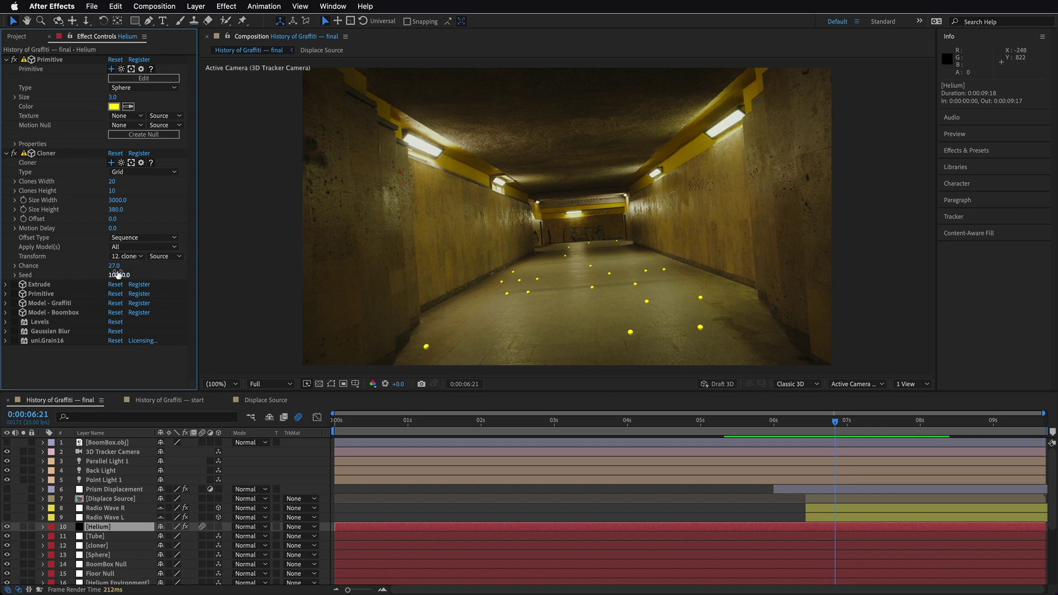
# Raise the Cloner's Chance to 100, reduce it to about 43, and change its Seed to redistribute the yellow spheres
pyautogui.moveTo(114, 266); pyautogui.dragTo(187, 270)
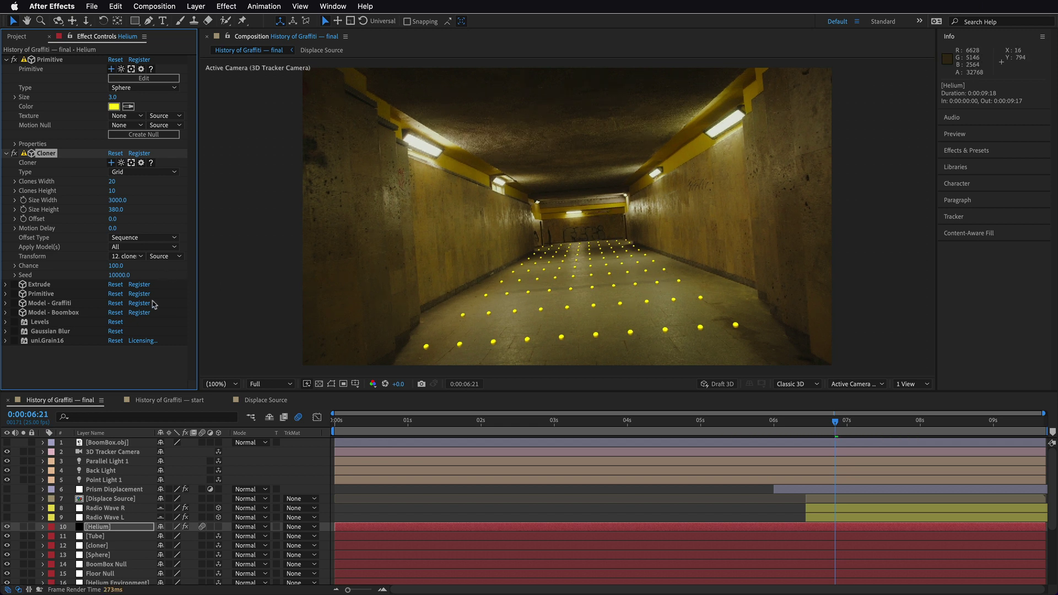
pyautogui.moveTo(114, 267); pyautogui.dragTo(99, 267)
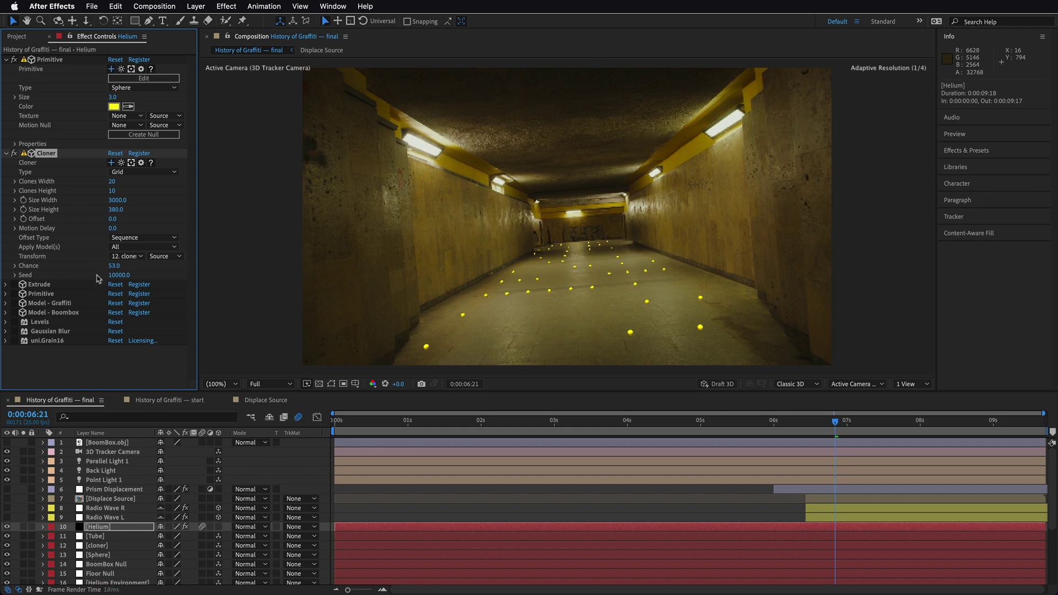
pyautogui.moveTo(118, 275)
pyautogui.mouseDown()
pyautogui.moveTo(107, 279)
pyautogui.moveTo(118, 270)
pyautogui.mouseUp()
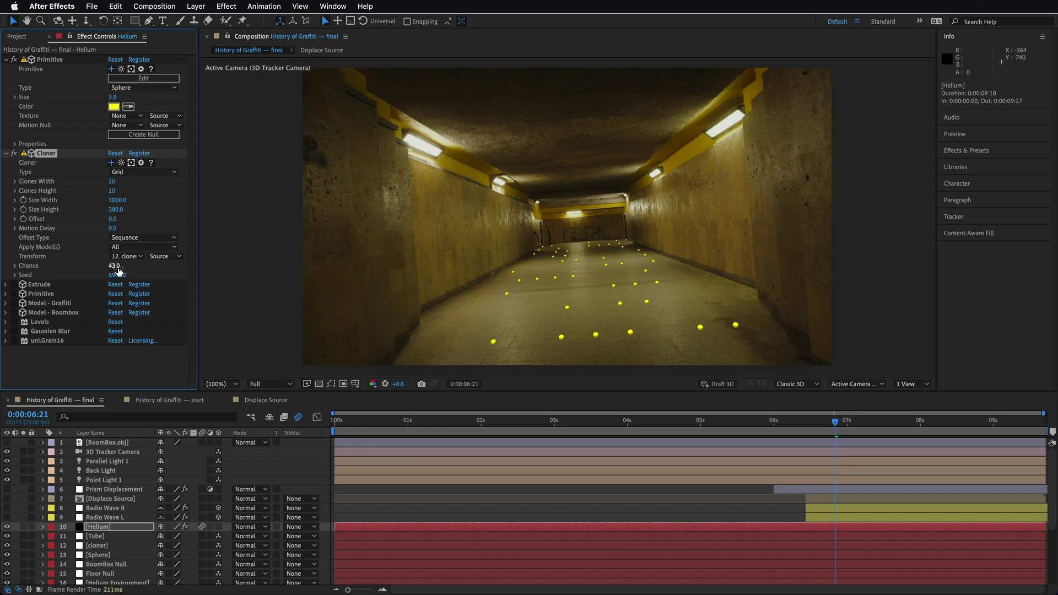
# Collapse Cloner and Primitive, turn on Extrude, the second Primitive, Model - Graffiti and Model - Boombox, and view the result at 0:00:04:10
pyautogui.click(7, 153)
pyautogui.click(6, 59)
pyautogui.click(14, 78)
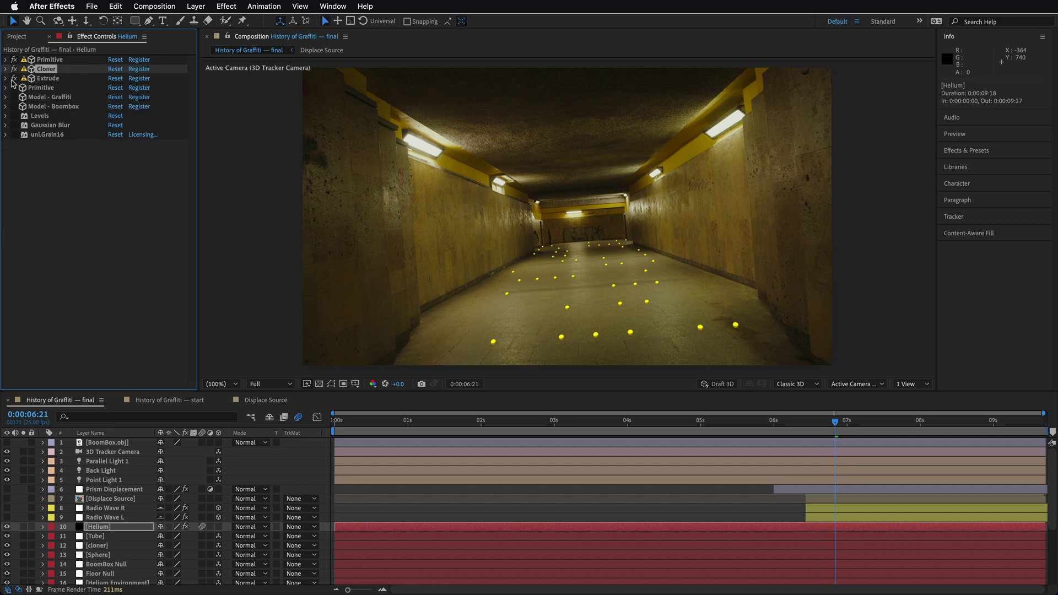
pyautogui.click(656, 424)
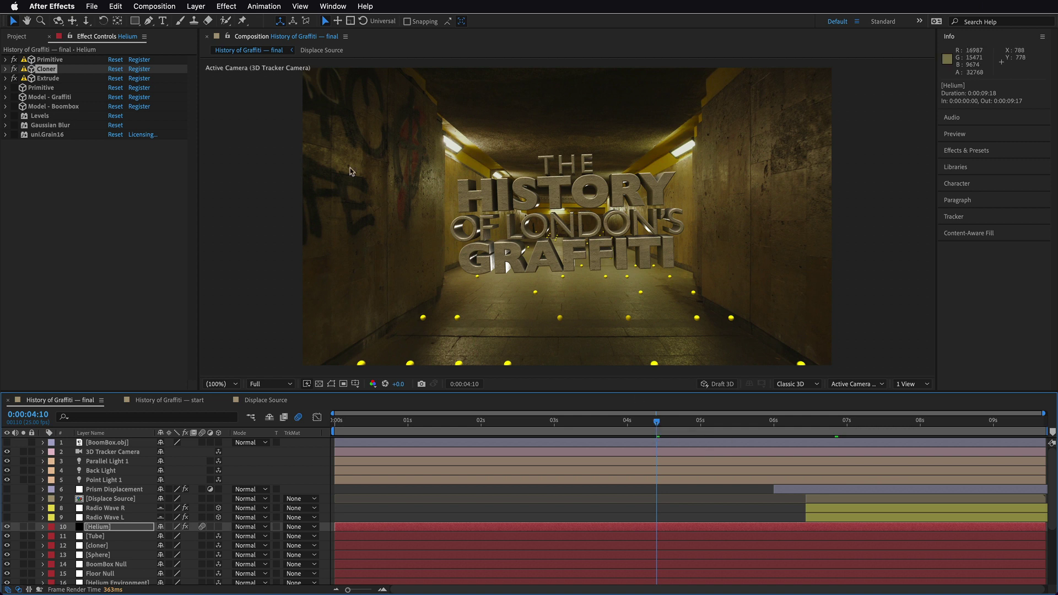
pyautogui.click(14, 88)
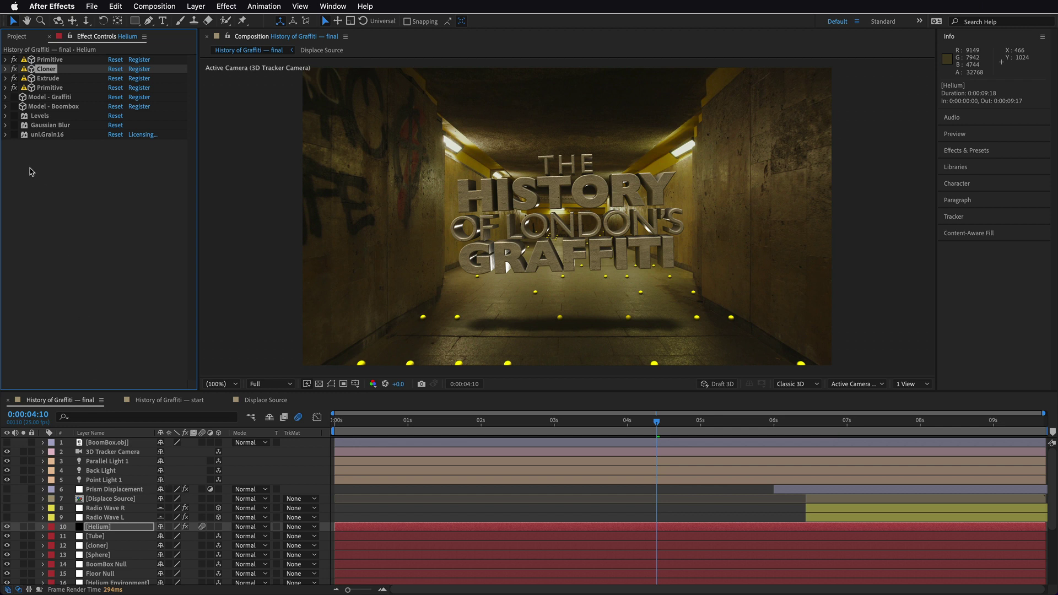
pyautogui.click(14, 98)
pyautogui.click(14, 107)
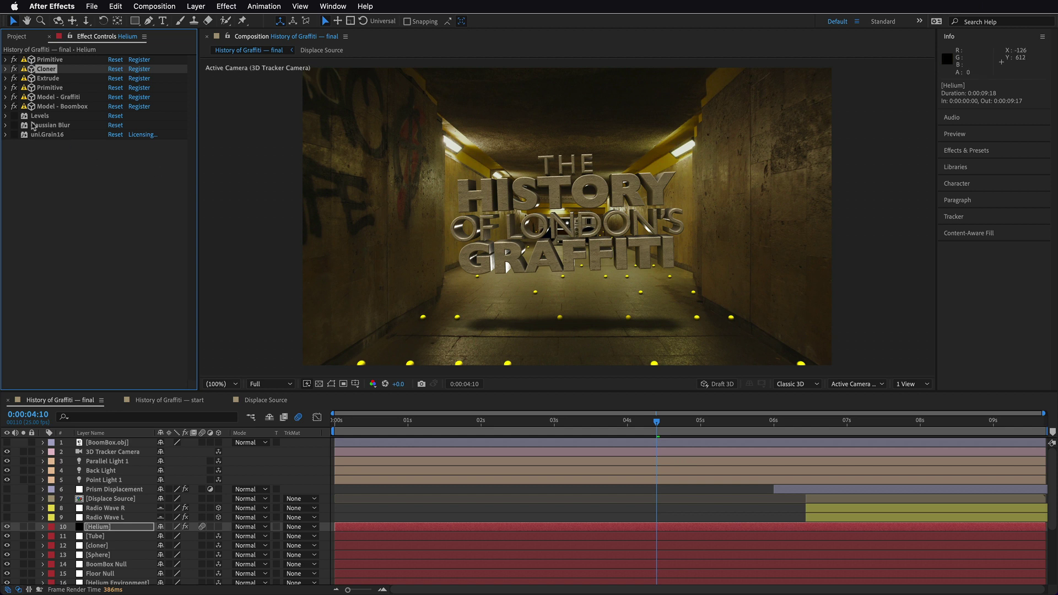
# Turn on the Helium layer's Levels, Gaussian Blur and uni.Grain16 effects, examining each one's settings before collapsing it
pyautogui.click(14, 116)
pyautogui.click(6, 116)
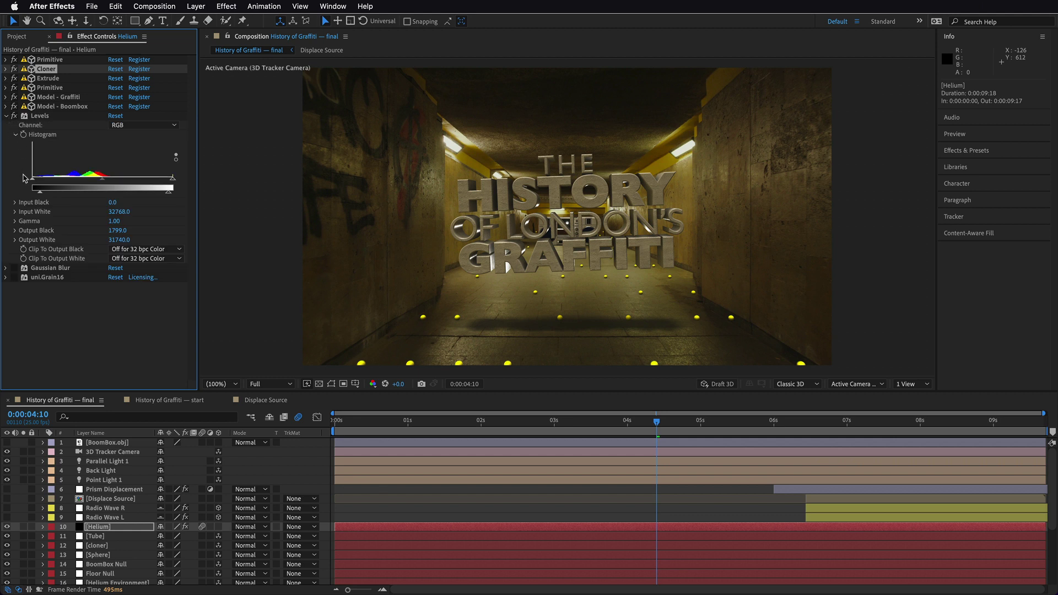
pyautogui.click(6, 115)
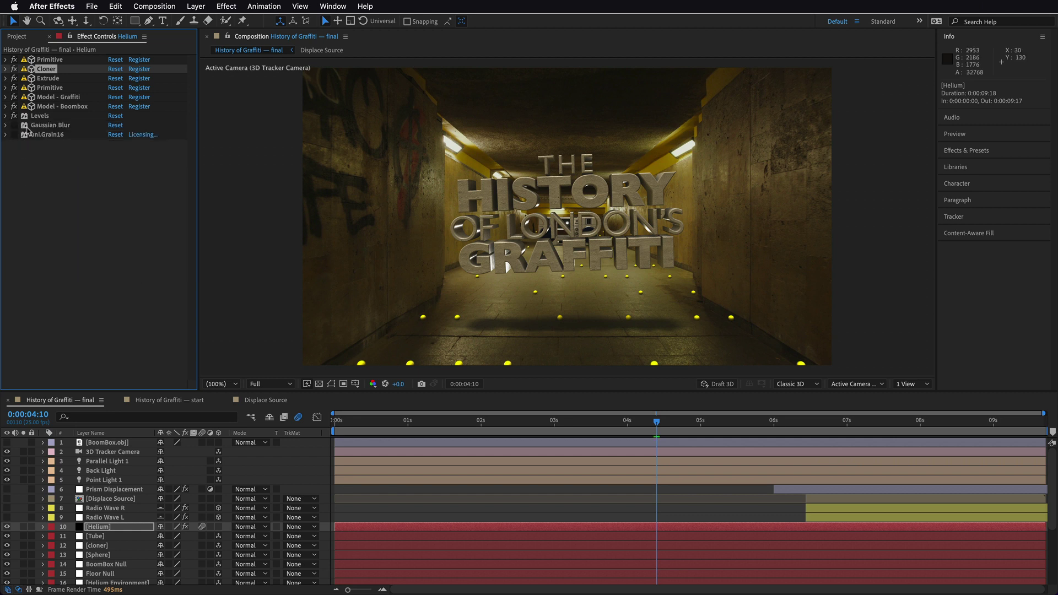
pyautogui.click(14, 126)
pyautogui.click(5, 126)
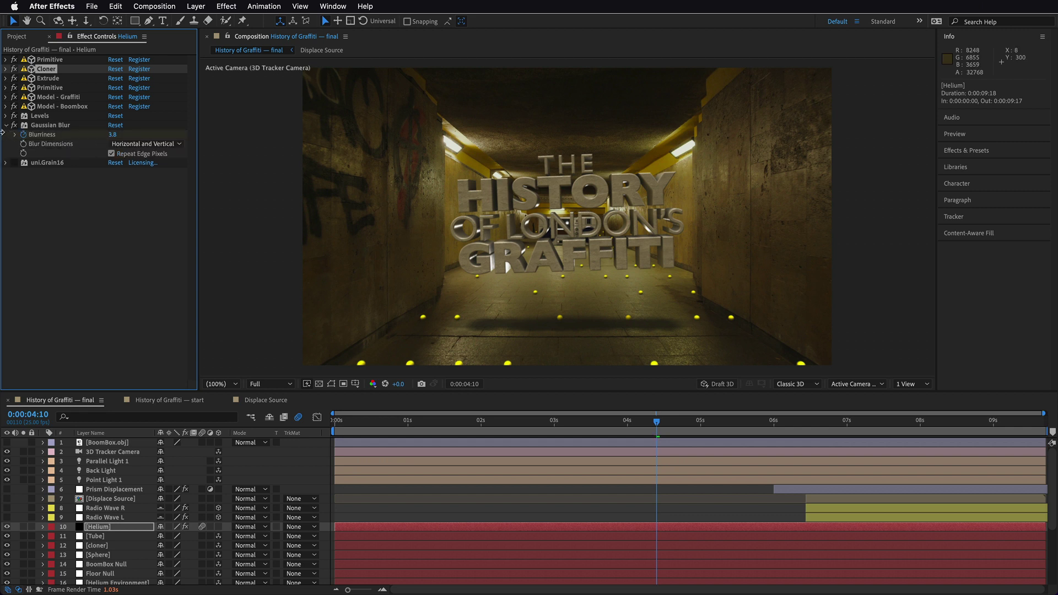
pyautogui.click(6, 126)
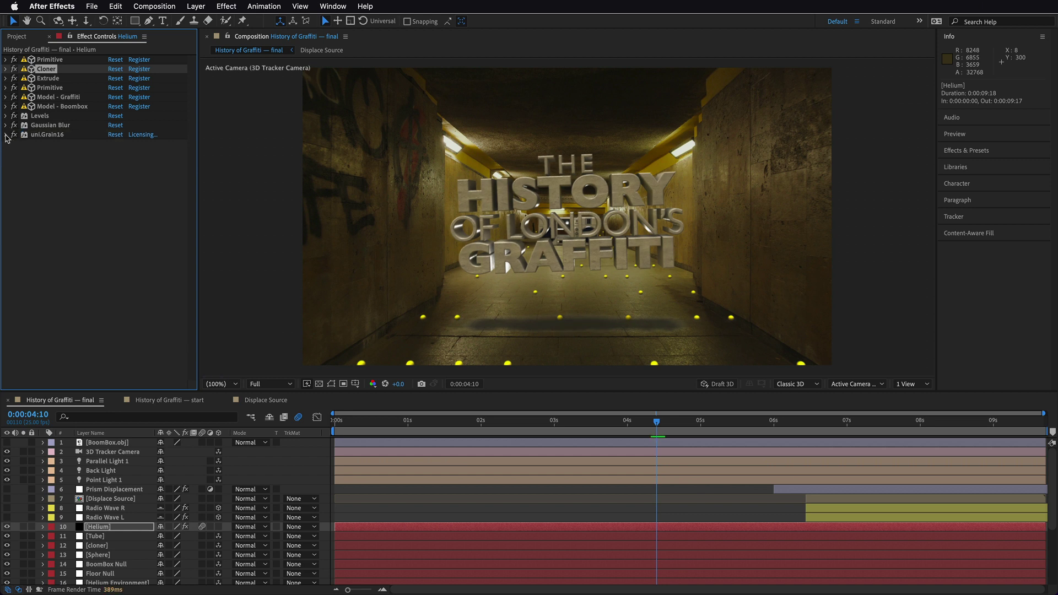
pyautogui.click(6, 135)
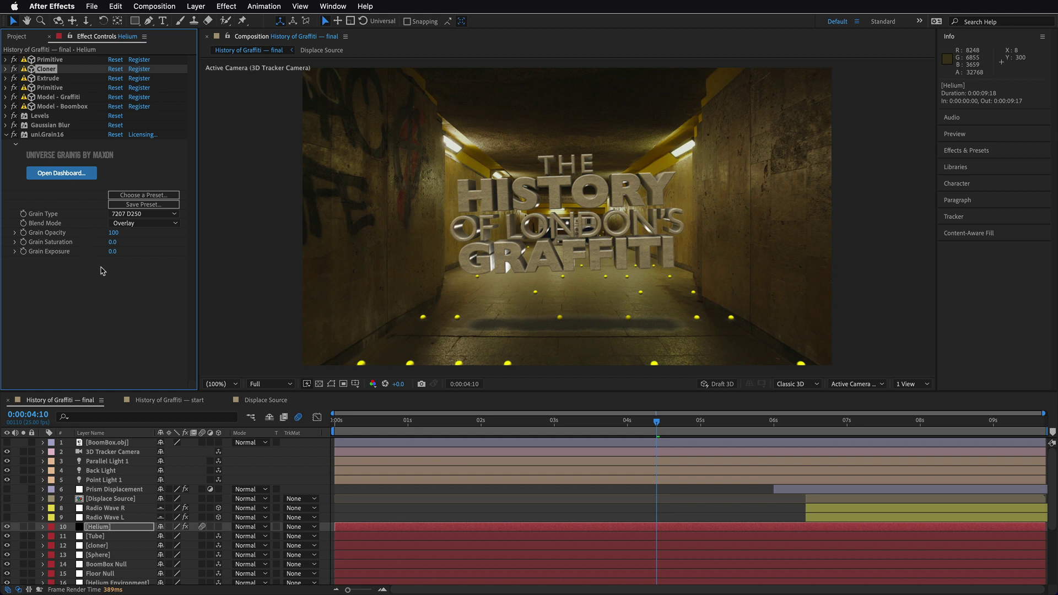
pyautogui.click(6, 135)
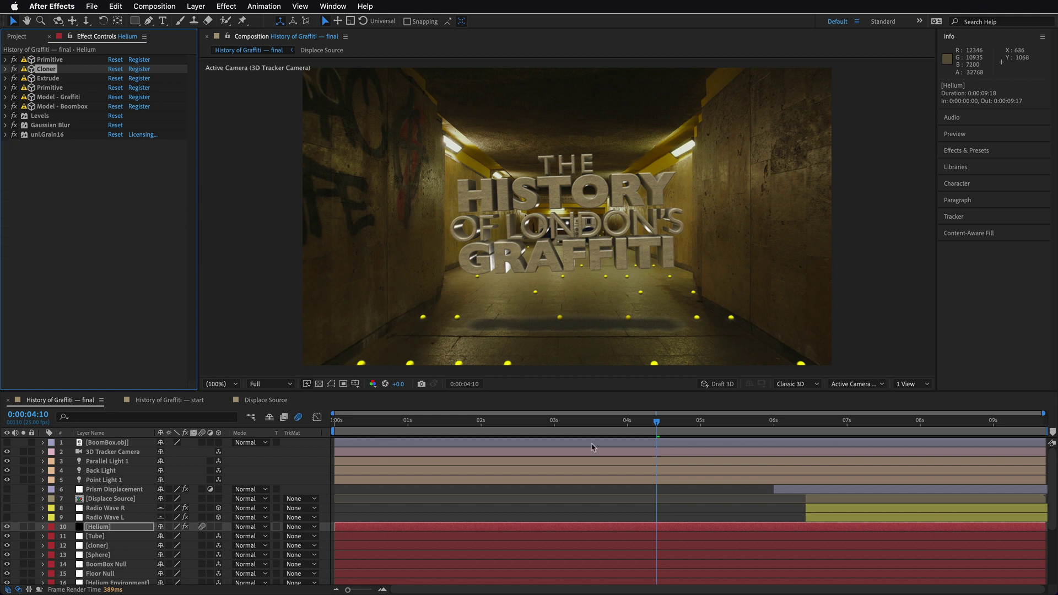
# Check the frame at 0:00:03:00, return to 0:00:00:00, and purge all memory and disk cache
pyautogui.click(554, 423)
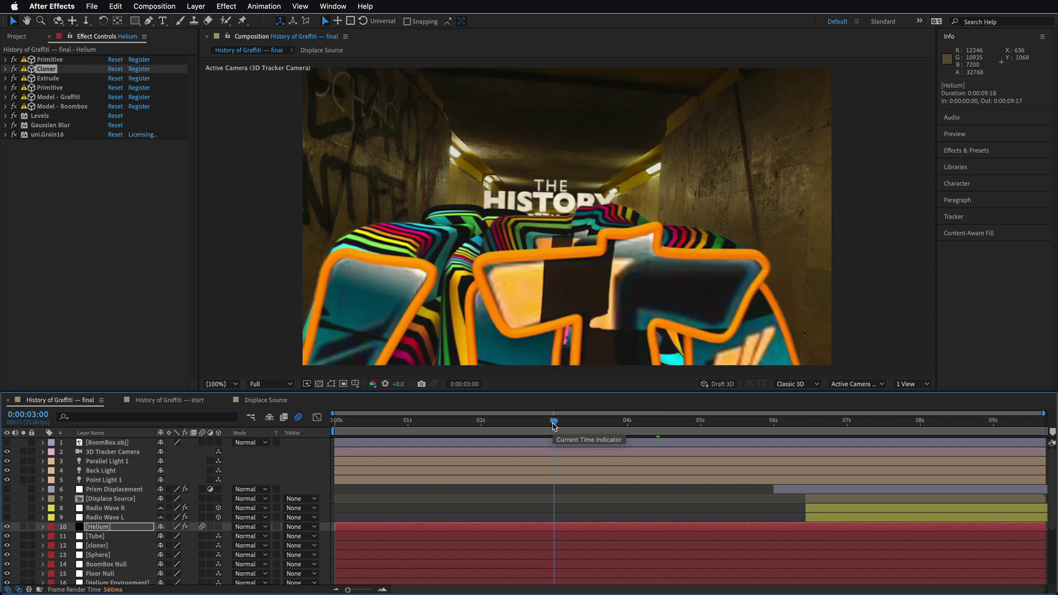
pyautogui.click(333, 422)
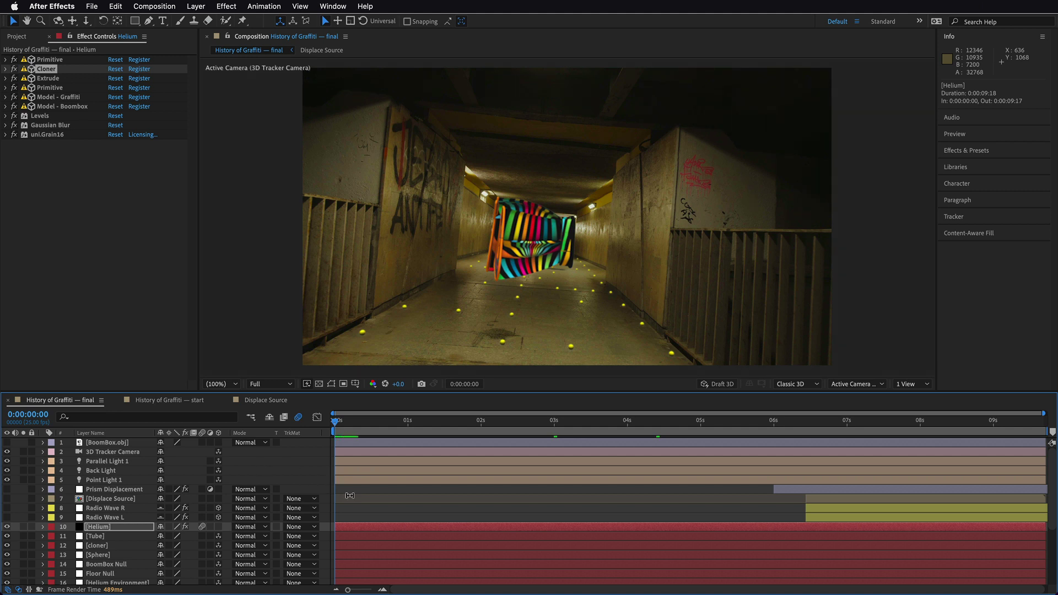
pyautogui.click(119, 7)
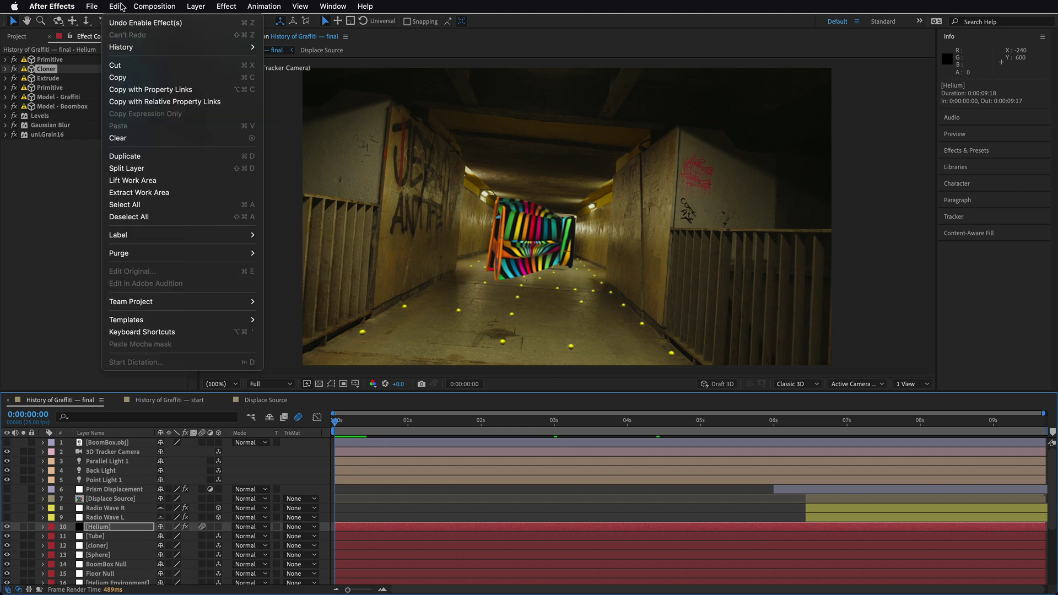
pyautogui.moveTo(124, 258)
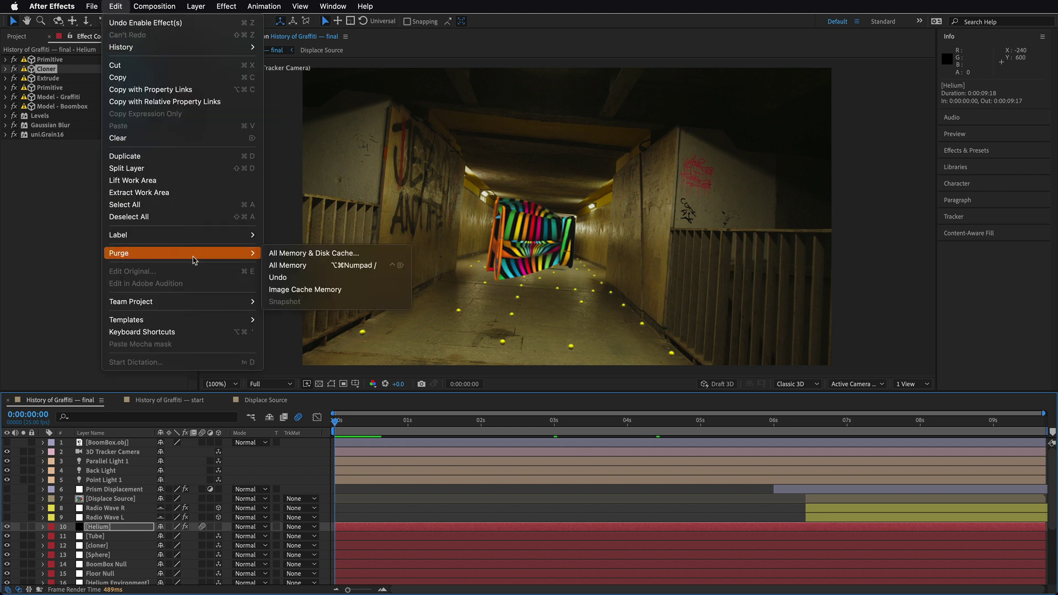
pyautogui.click(297, 258)
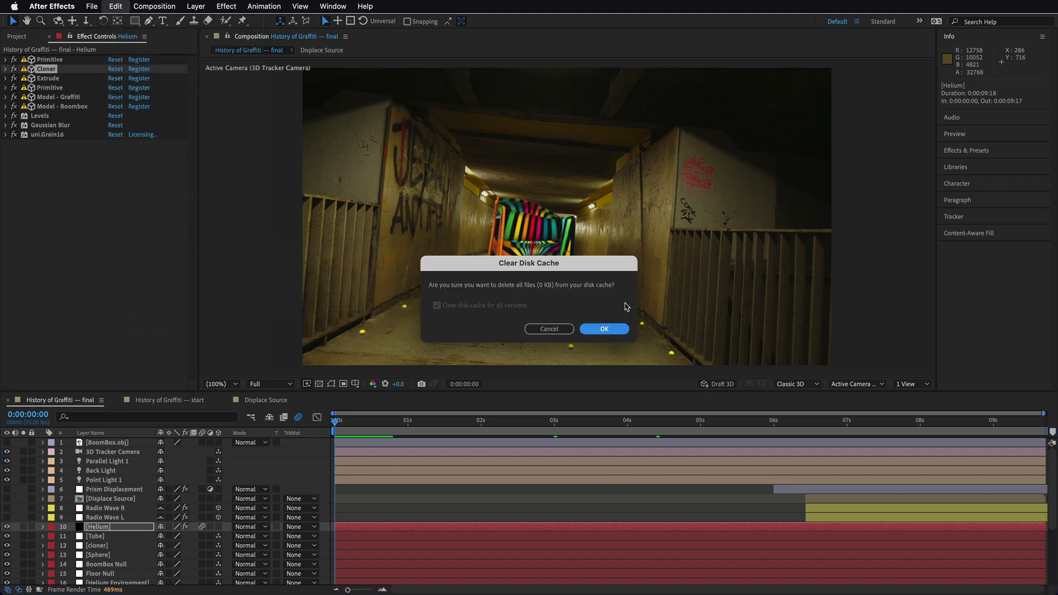
pyautogui.click(616, 330)
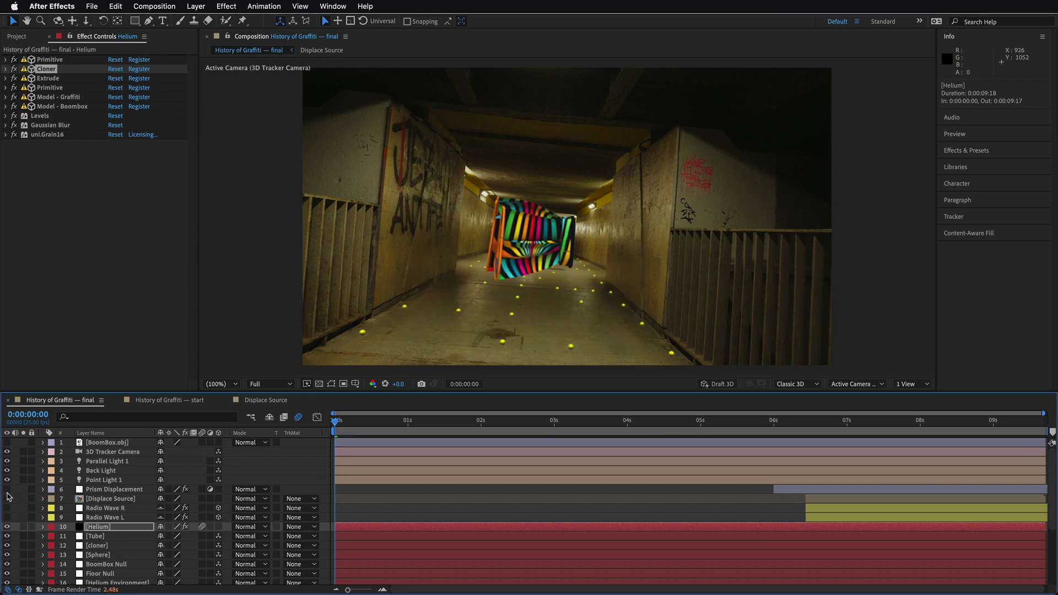
# Make the Prism Displacement layer visible again and display the Hip Hop Sound layer's Reverb settings
pyautogui.click(7, 490)
pyautogui.scroll(-5, 72, 564)
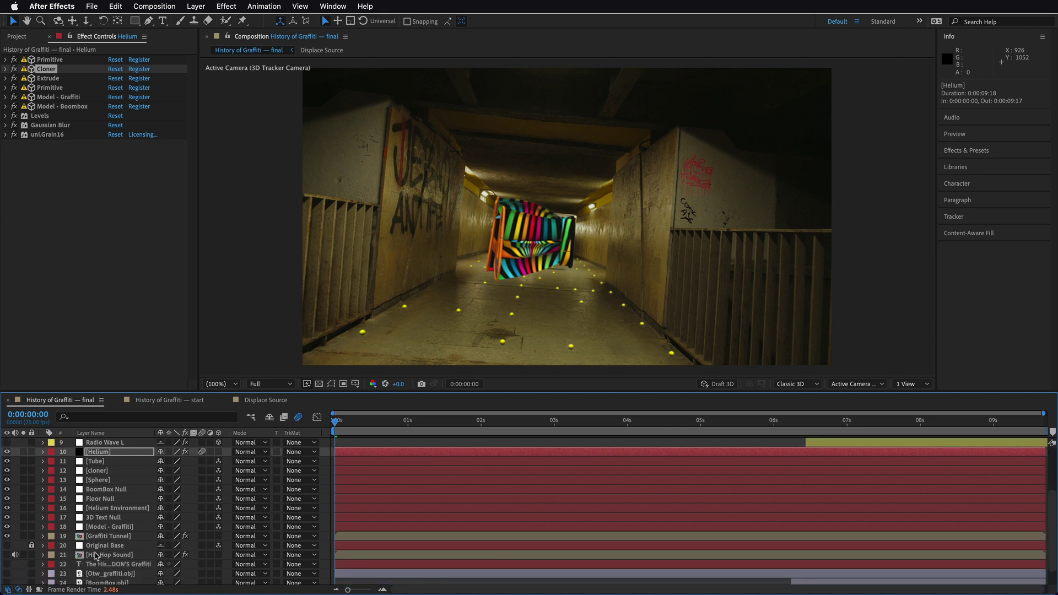
pyautogui.click(101, 556)
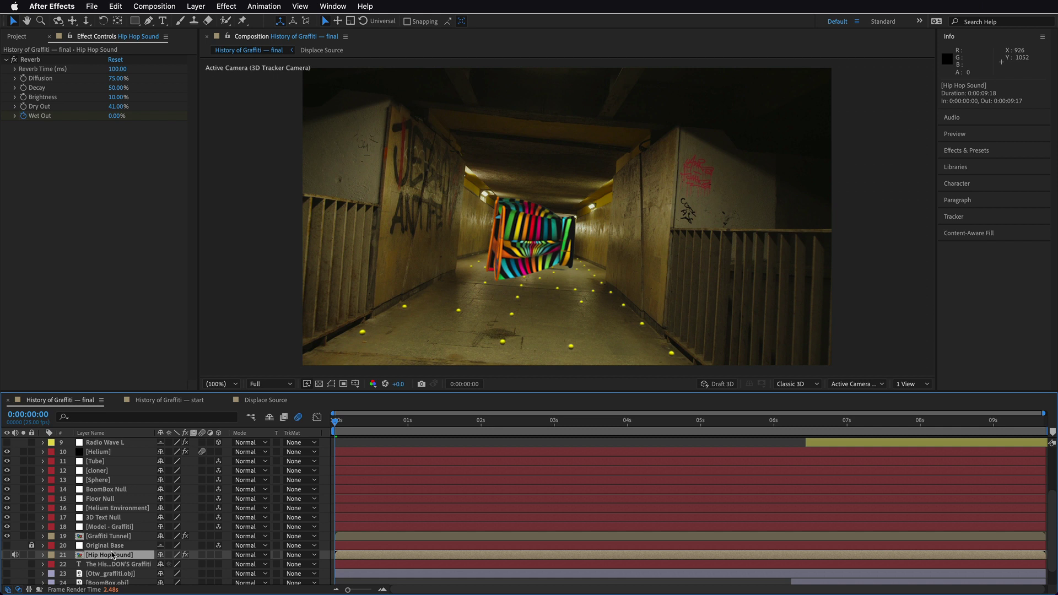
# Queue the final composition and render it to the Desktop as the QuickTime movie History of Graffiti — final.mov
pyautogui.click(141, 6)
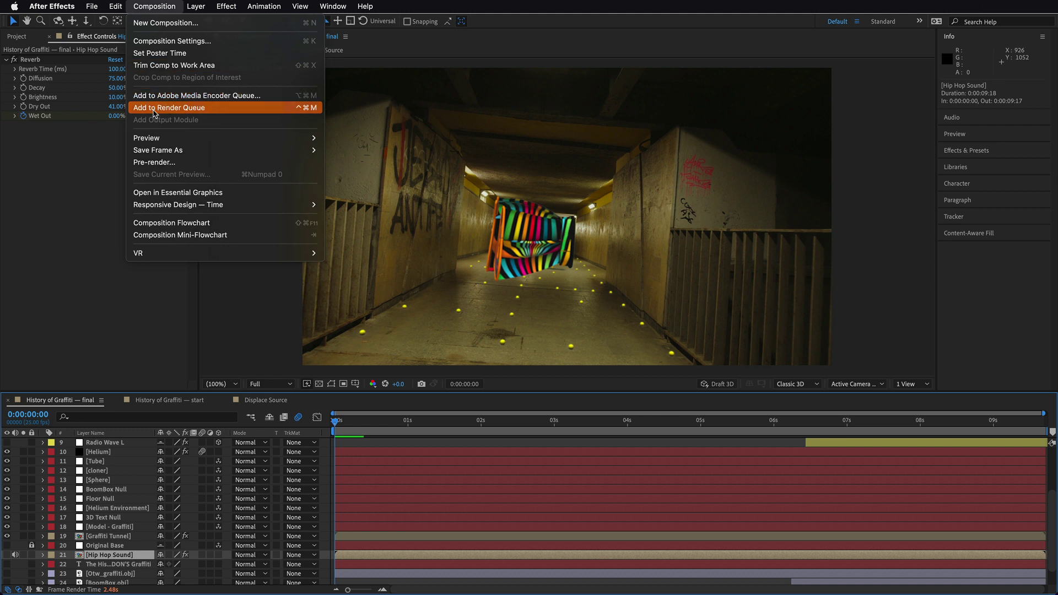
pyautogui.click(154, 113)
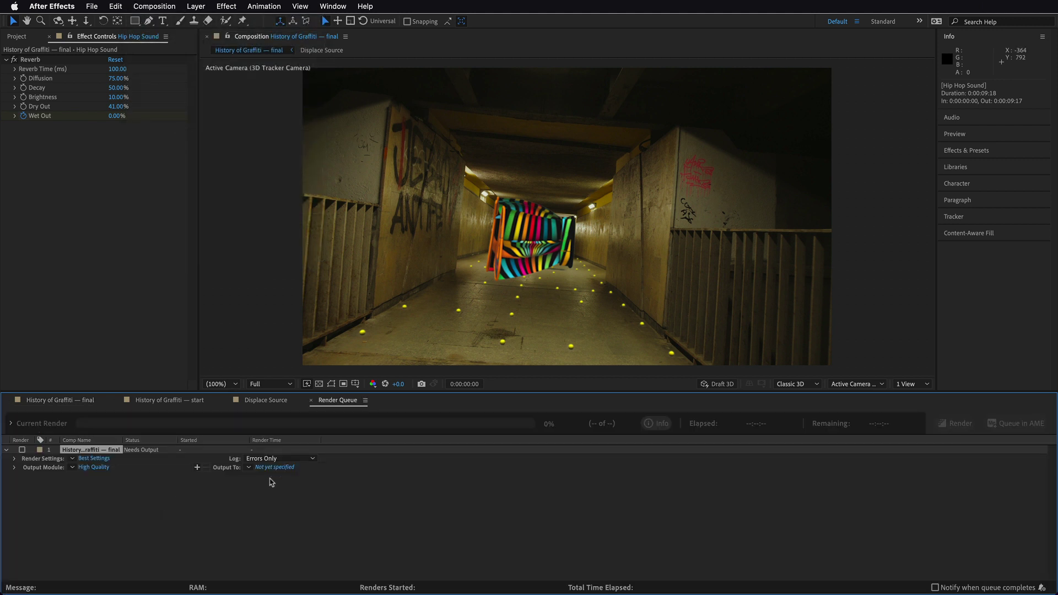
pyautogui.click(279, 467)
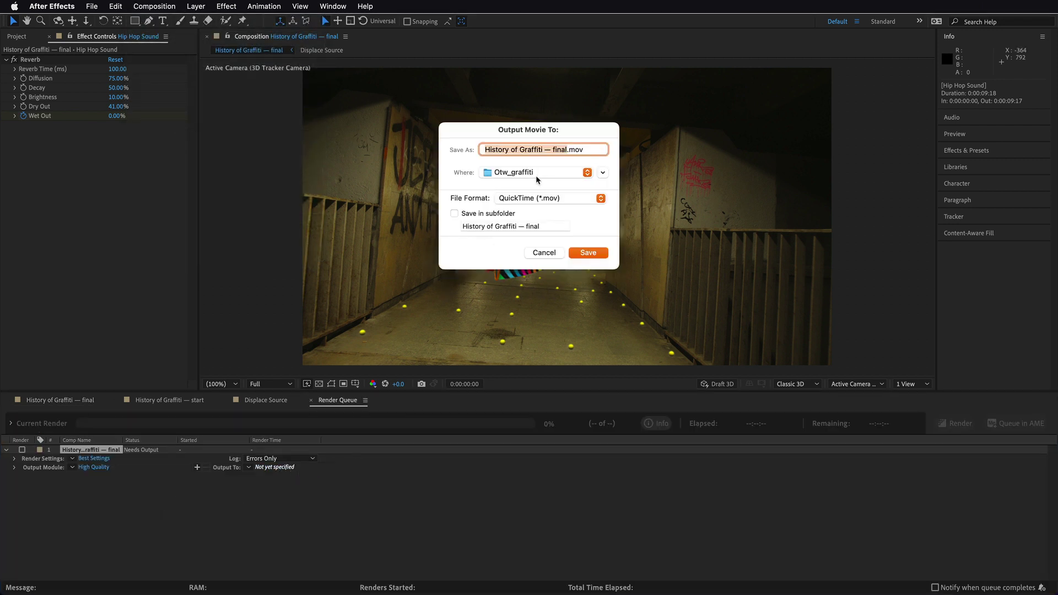
pyautogui.press('super+d')
pyautogui.click(588, 252)
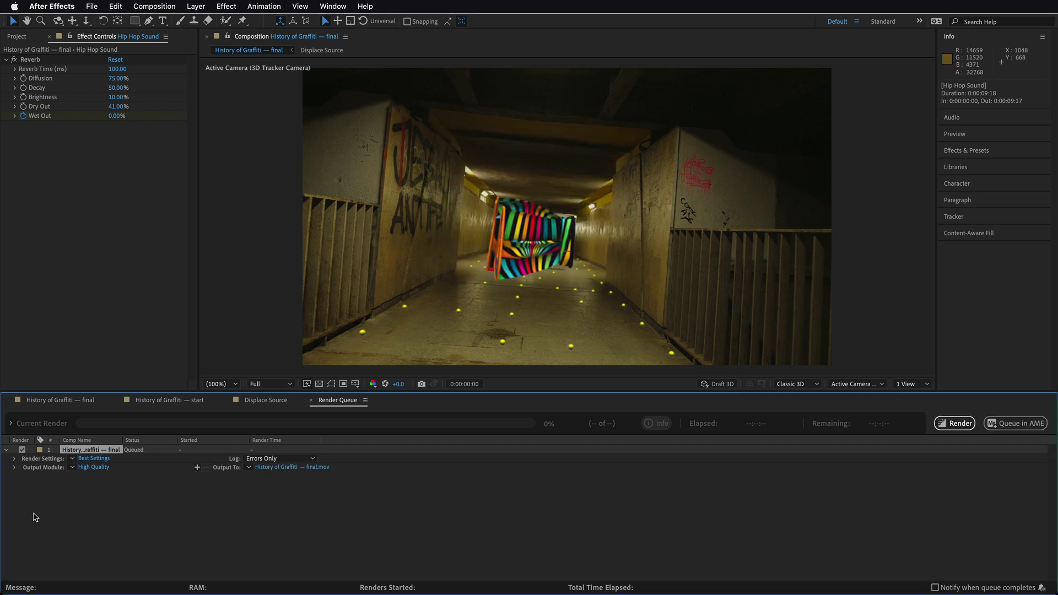
pyautogui.click(952, 423)
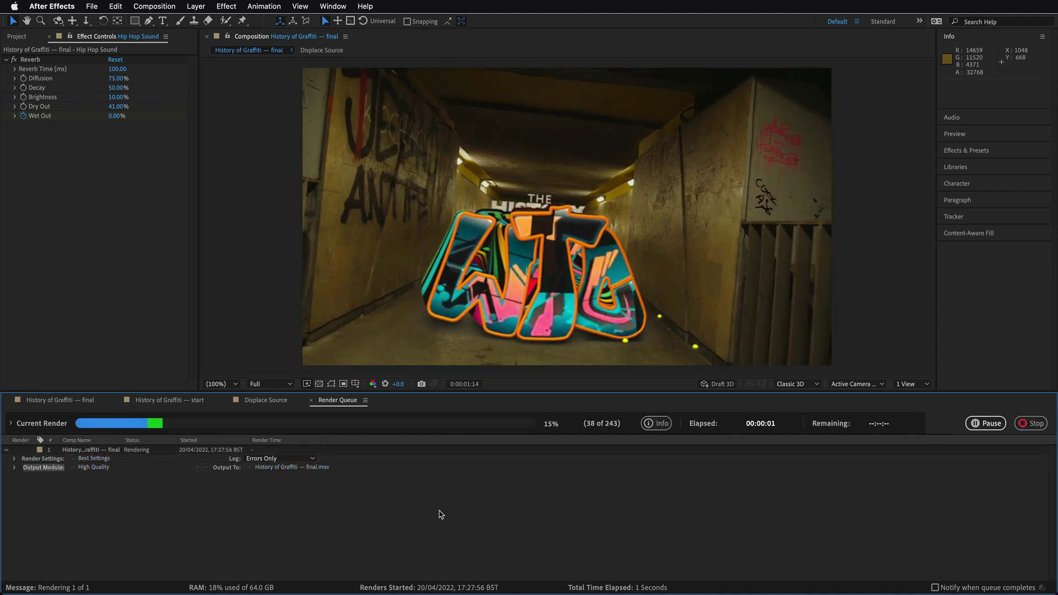